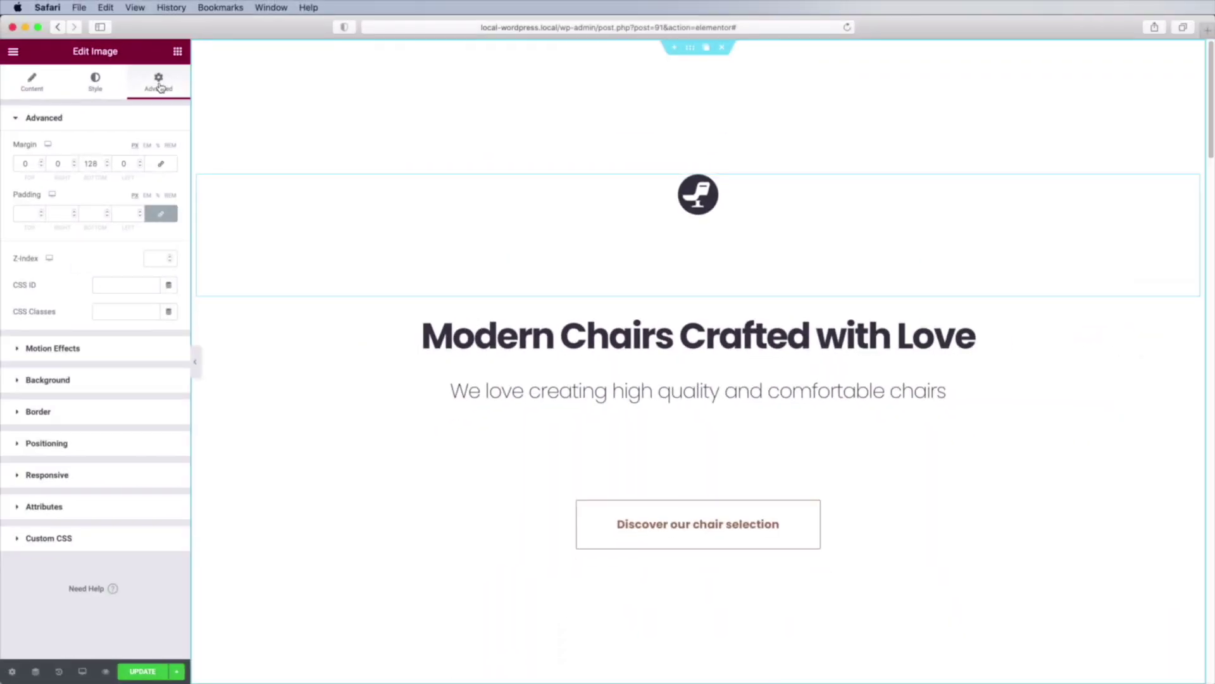
Set the logo image's bottom margin to 64 px.
double_click(95, 165)
type("64")
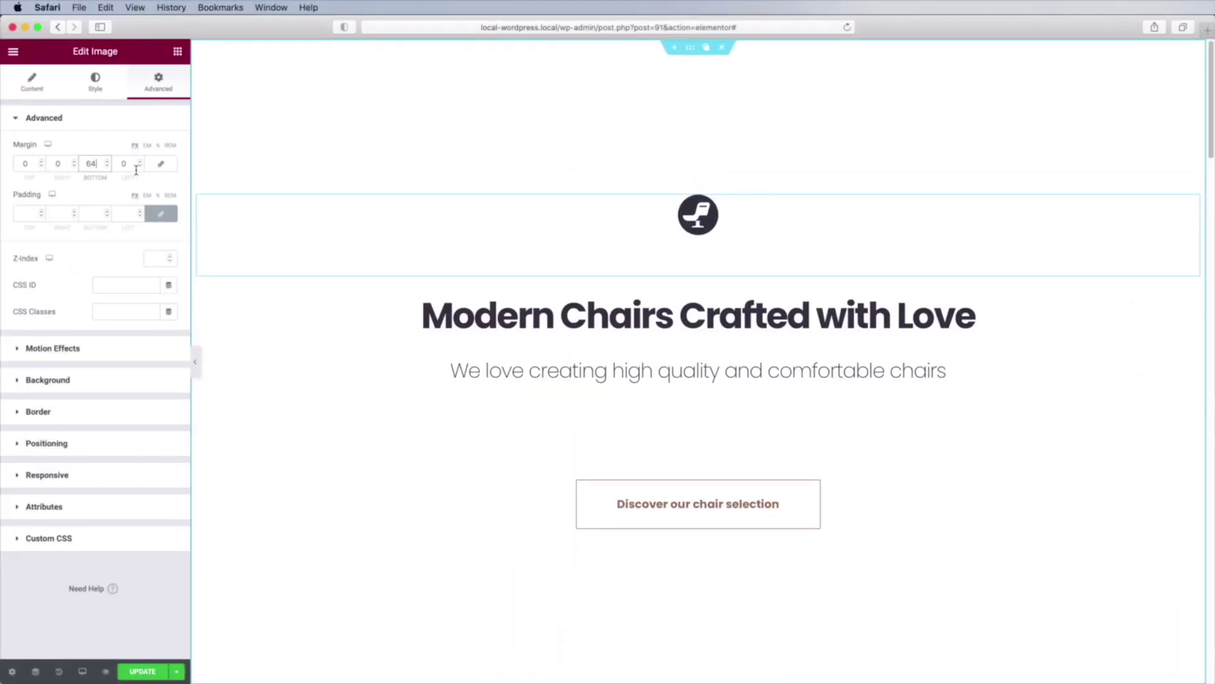
left_click(178, 53)
Change the "Our Chairs" section heading to "Our Chair Selection".
left_click(751, 244)
scroll(751, 245, "down", 9)
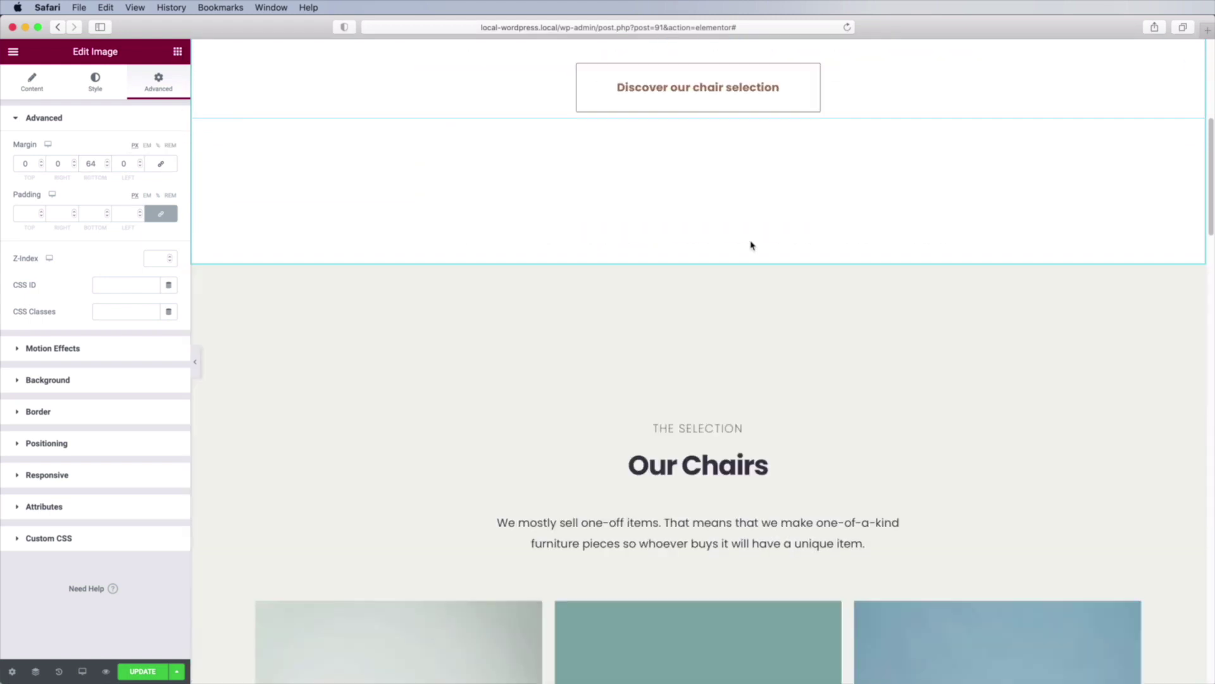
left_click(760, 303)
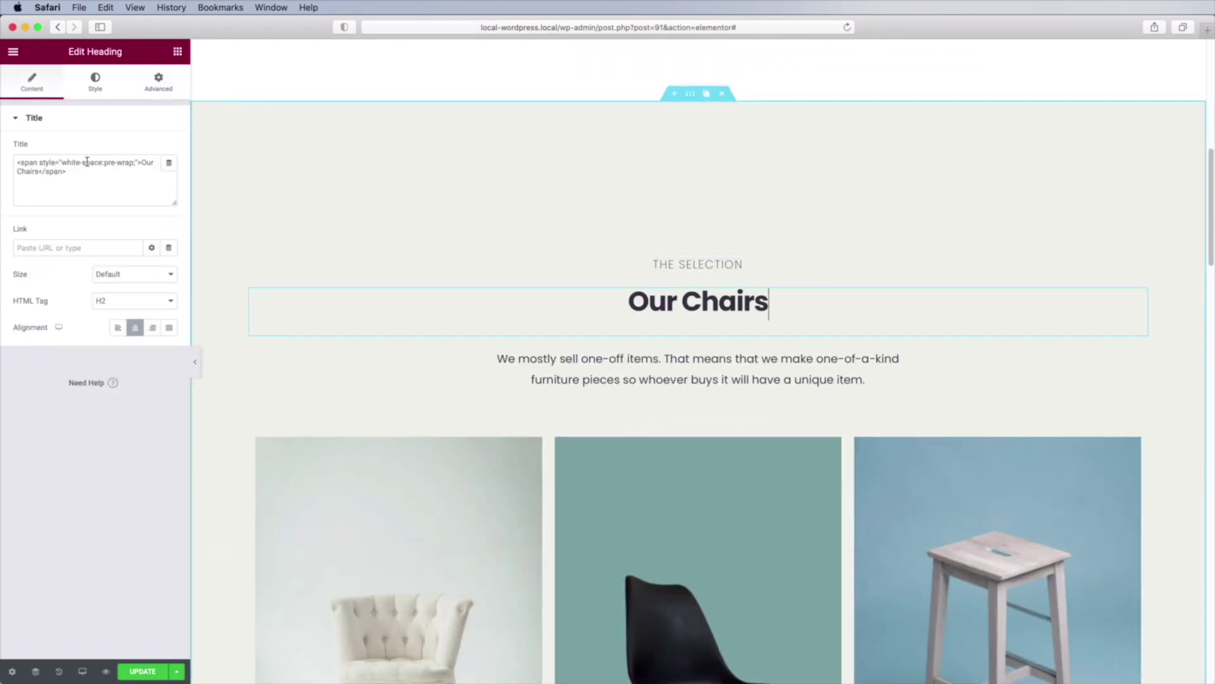
triple_click(115, 179)
type("Our Chair S")
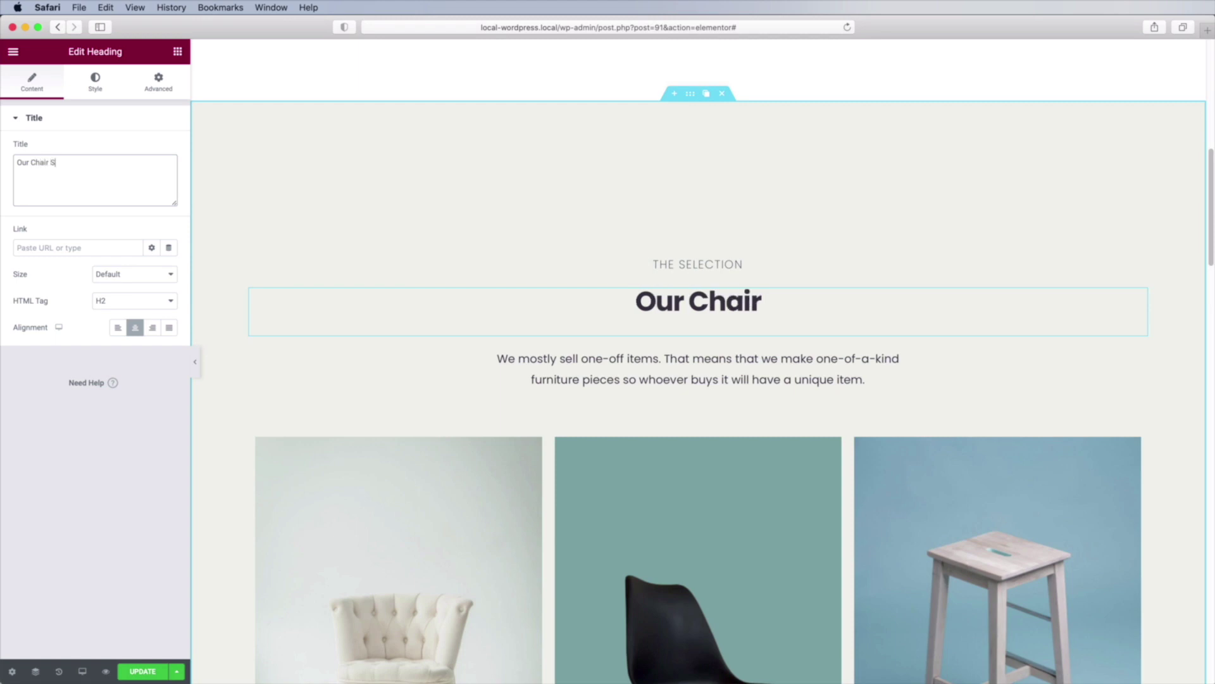
type("election")
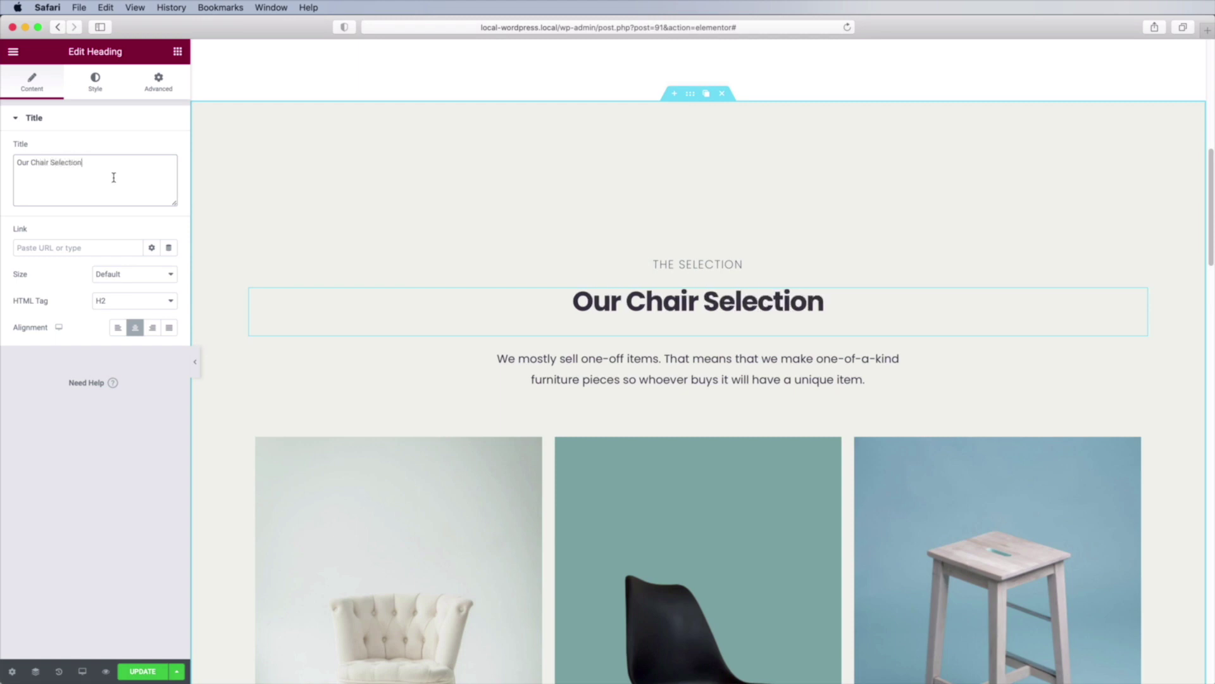
Look through the available widgets down to the General group.
left_click(178, 51)
scroll(133, 260, "down", 6)
scroll(133, 263, "down", 8)
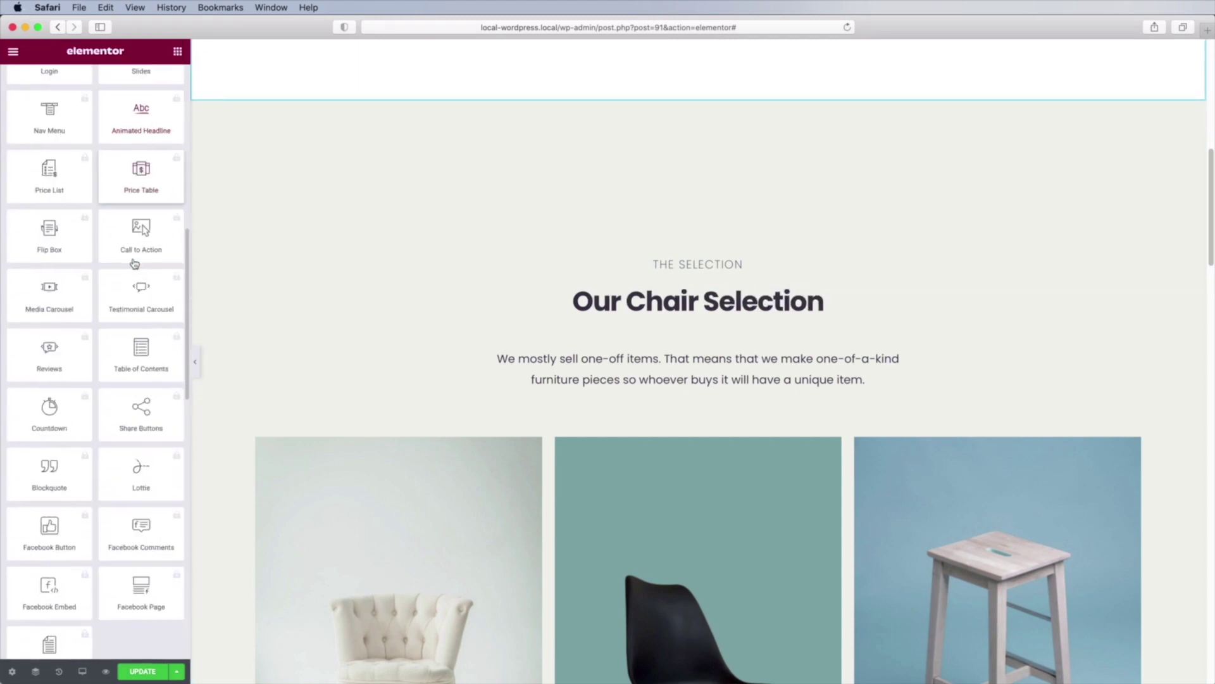
scroll(134, 263, "down", 6)
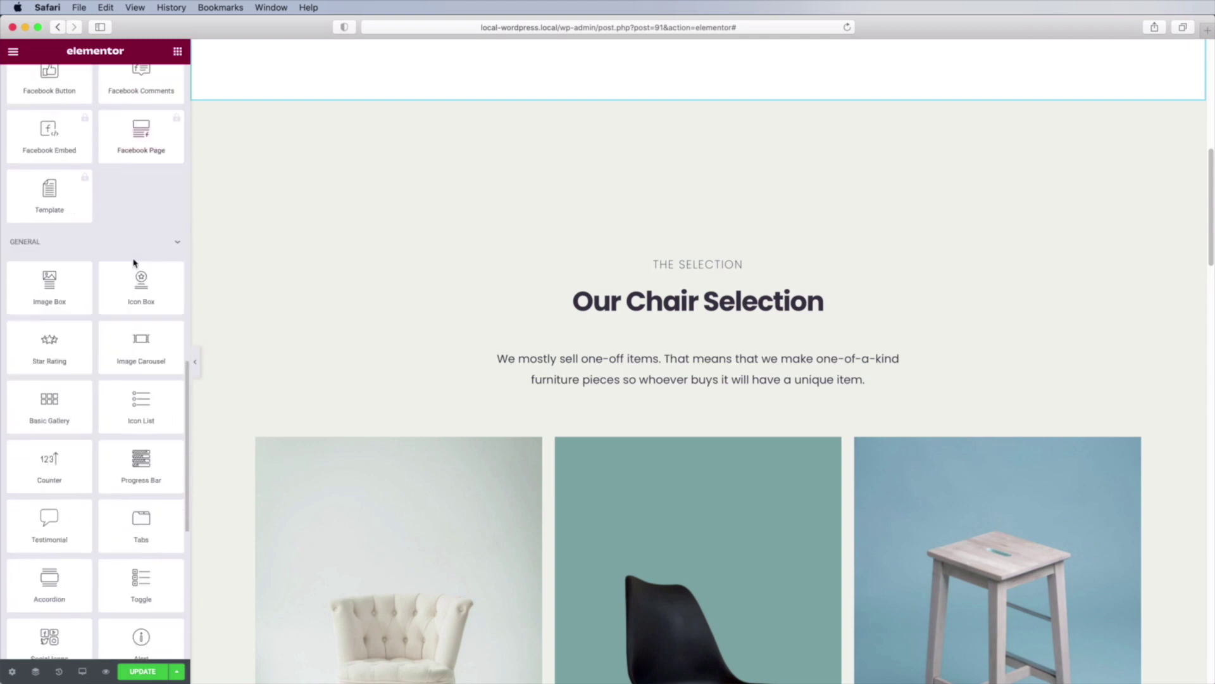
scroll(134, 259, "down", 3)
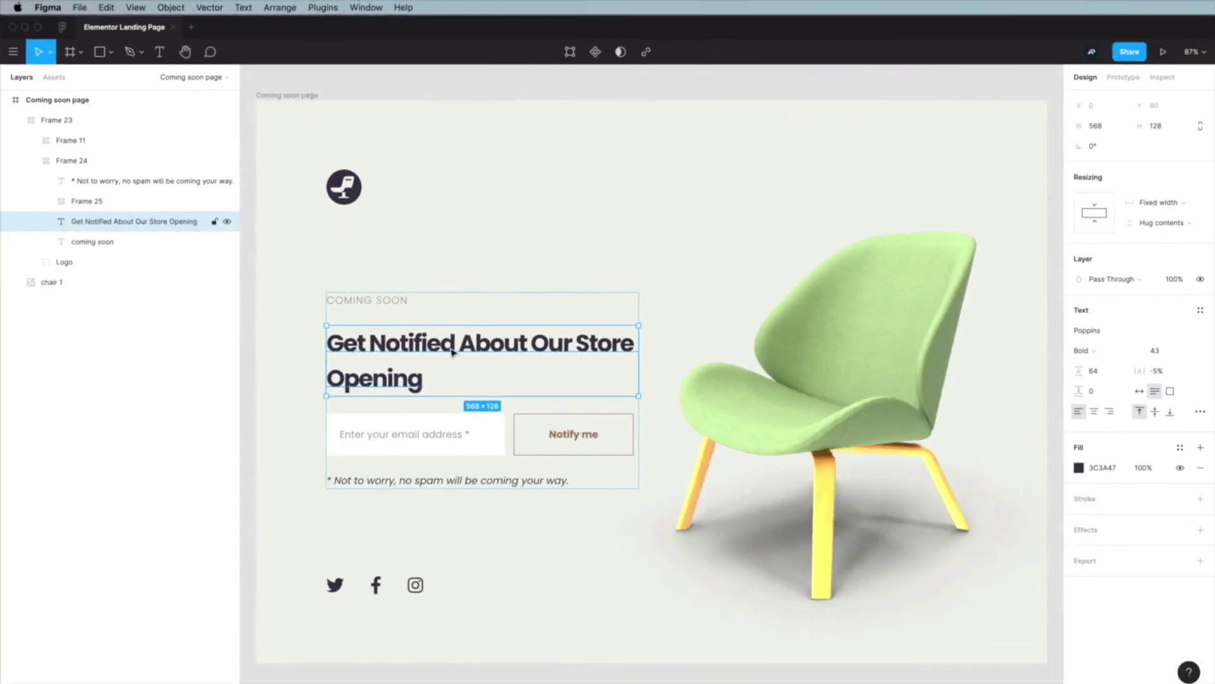
Examine the coming soon page design: the email form, the spam note, the social icons and the chair image.
left_click(472, 433)
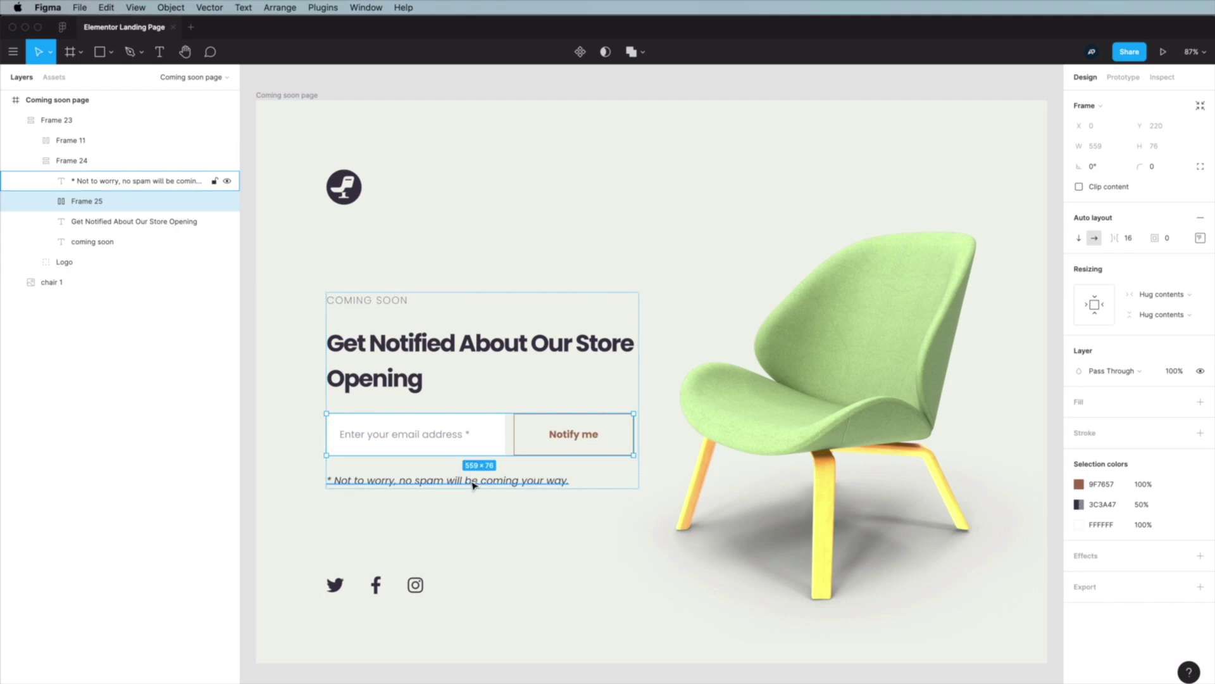
left_click(473, 482)
left_click(408, 587)
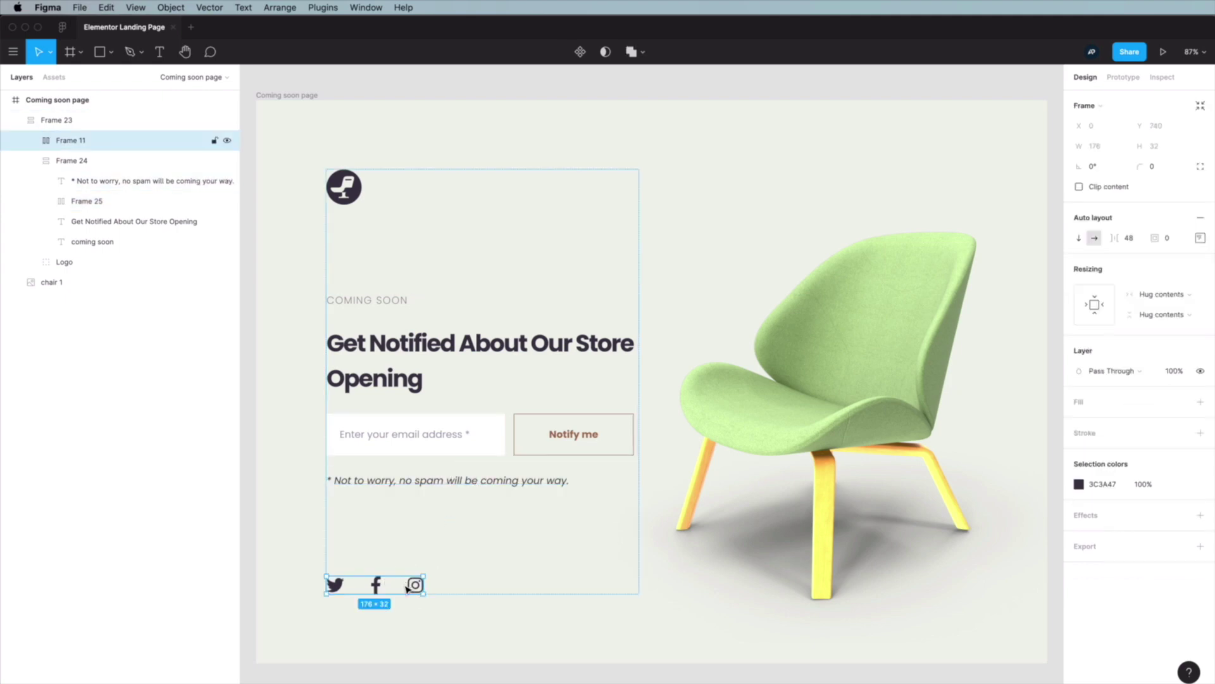
left_click(921, 437)
left_click(871, 677)
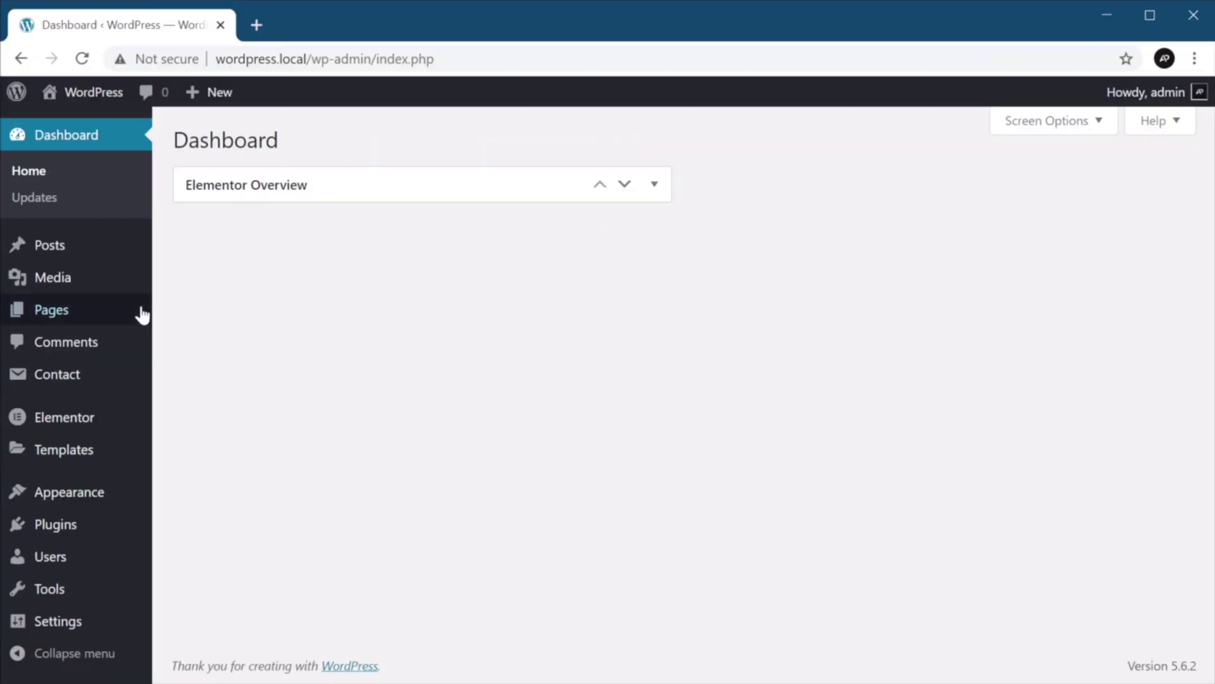
Create a new WordPress page with Elementor and title it "Coming soon".
left_click(76, 319)
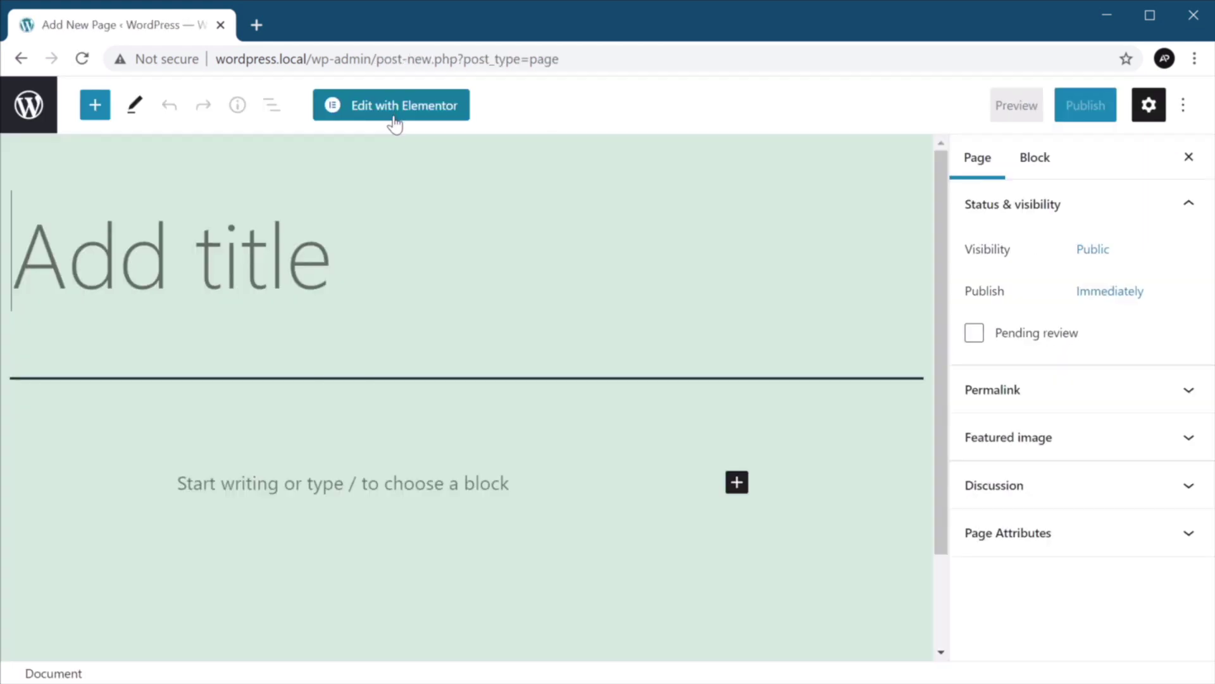
left_click(396, 117)
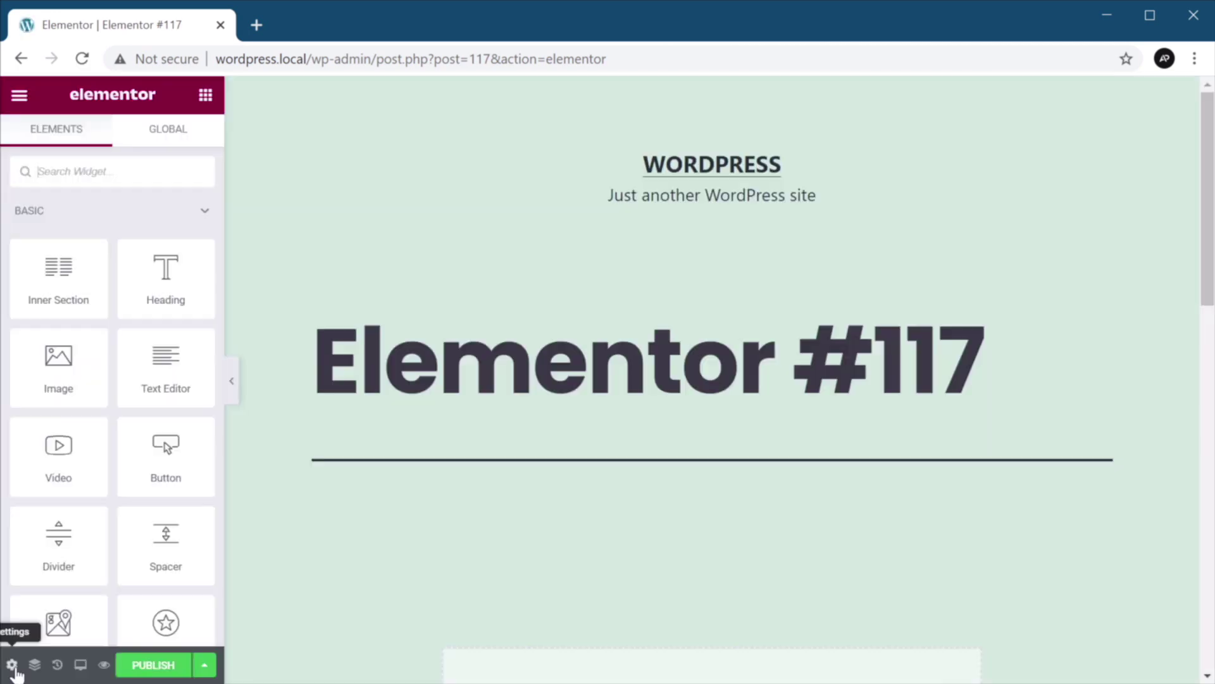
left_click(12, 664)
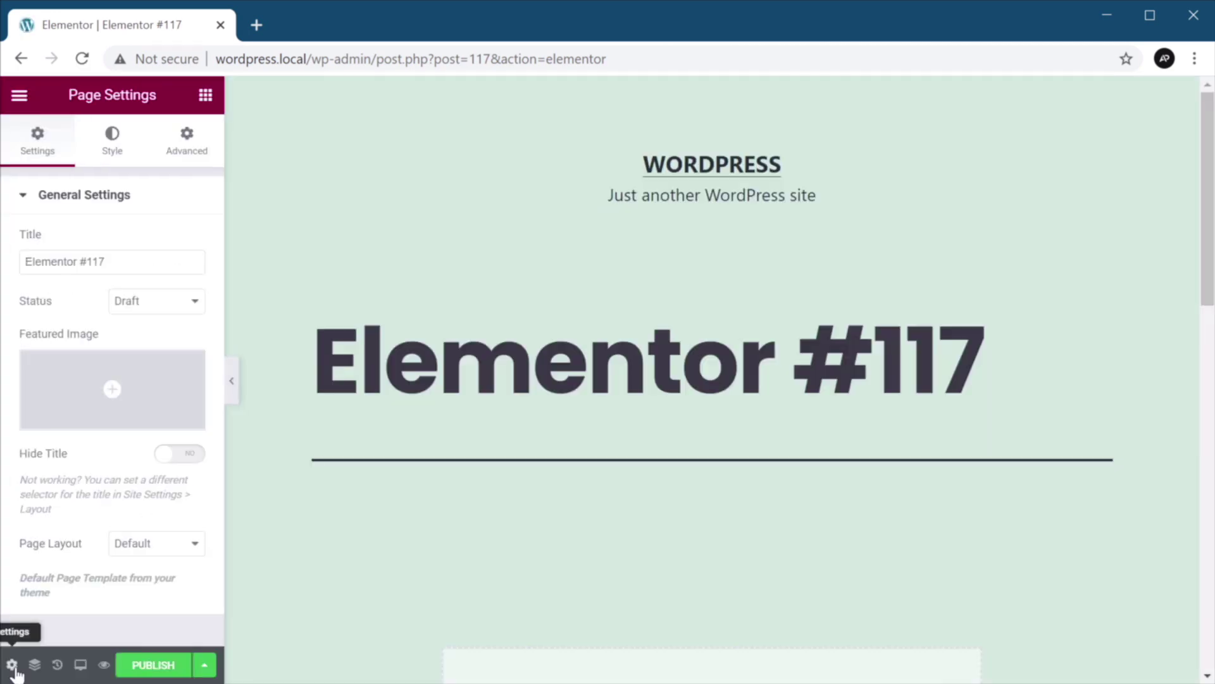
triple_click(96, 261)
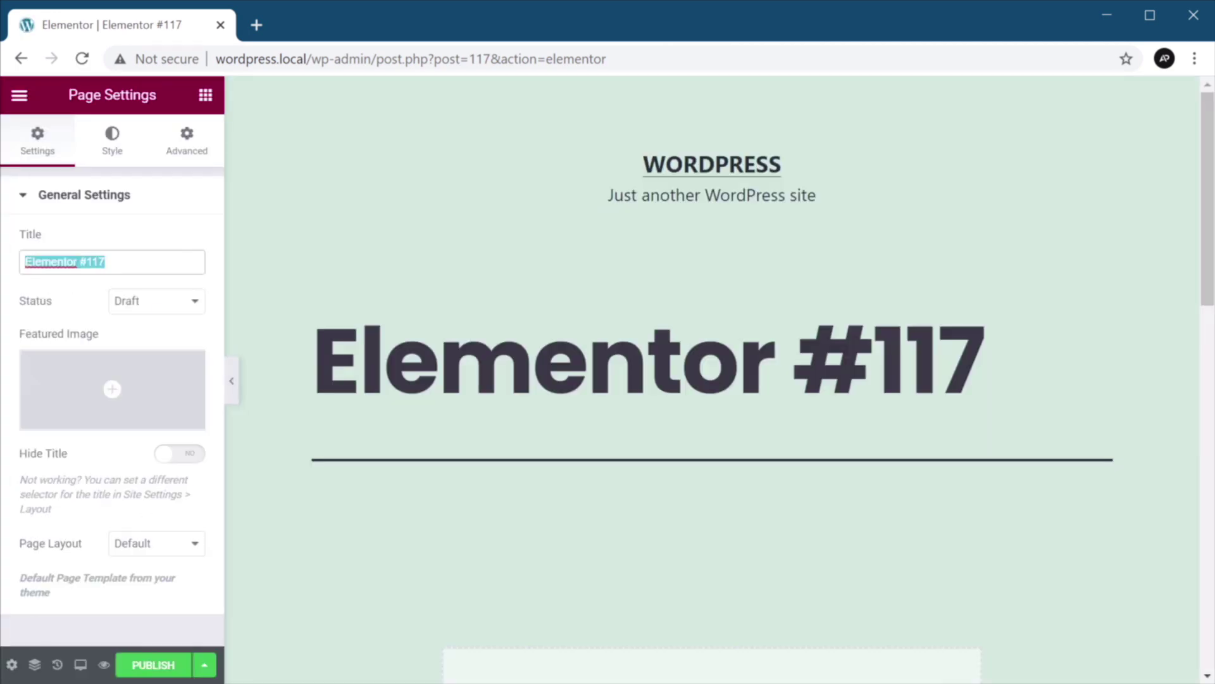
type("Coming soon")
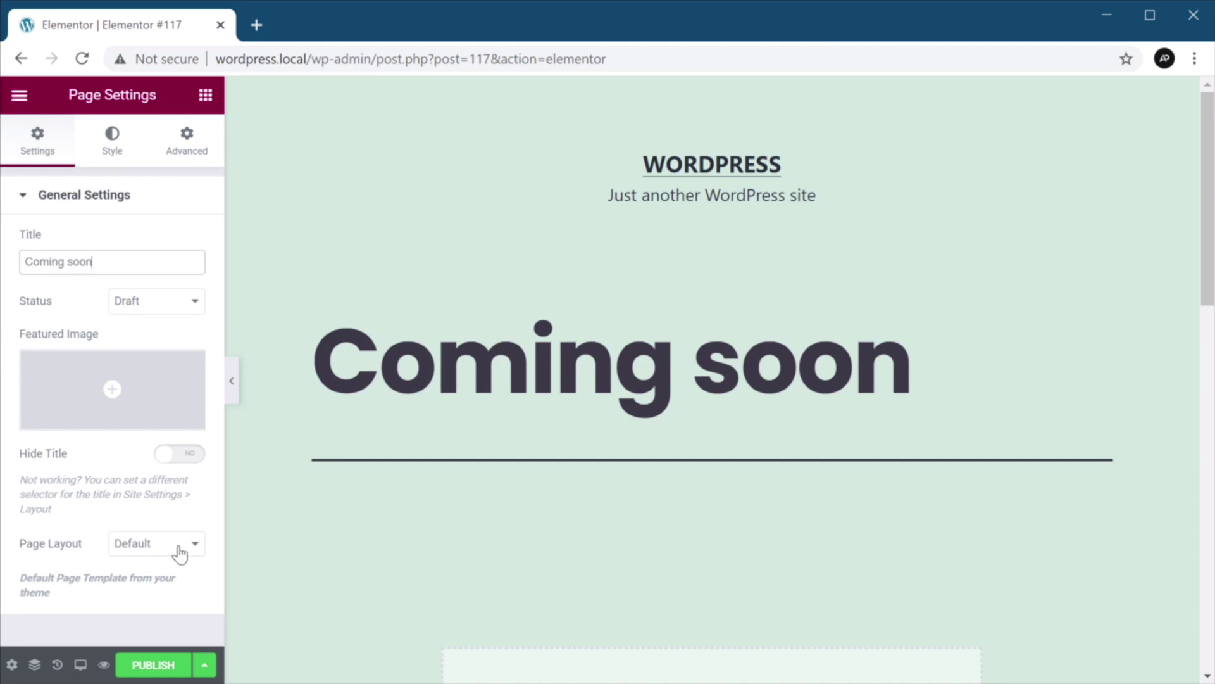
Try the Elementor Full Width page layout on the new page.
left_click(154, 548)
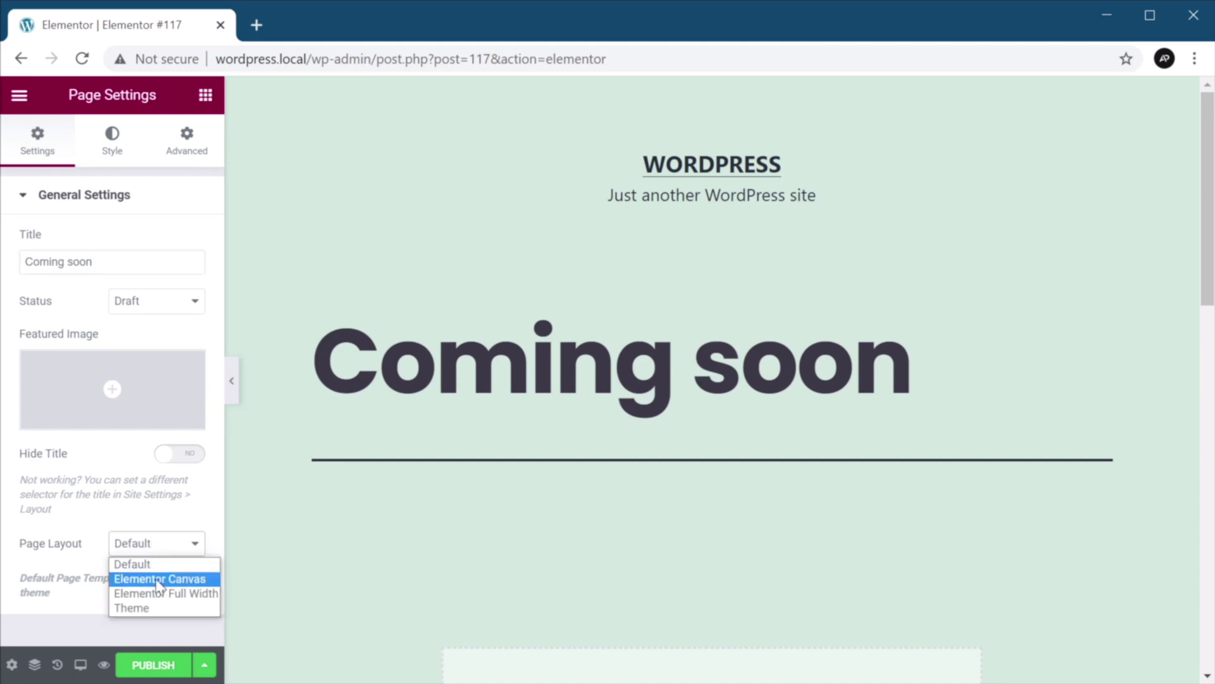
left_click(185, 595)
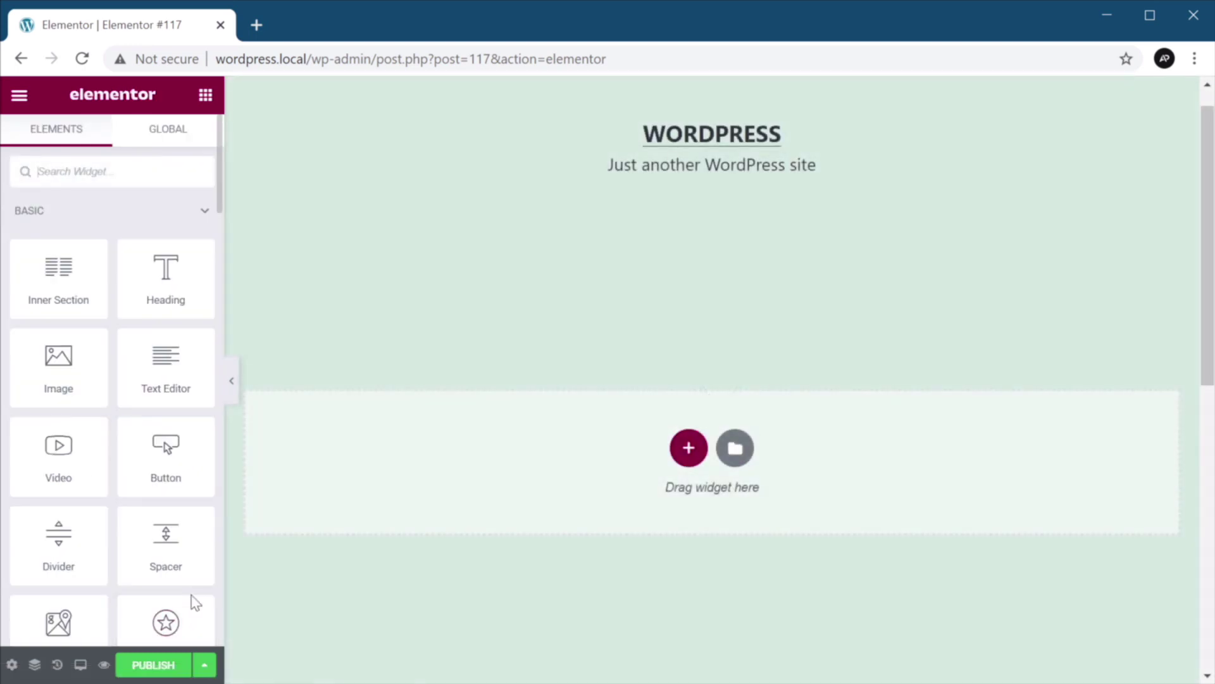
scroll(195, 601, "down", 10)
Set the page layout to Elementor Canvas in the page settings.
left_click(14, 663)
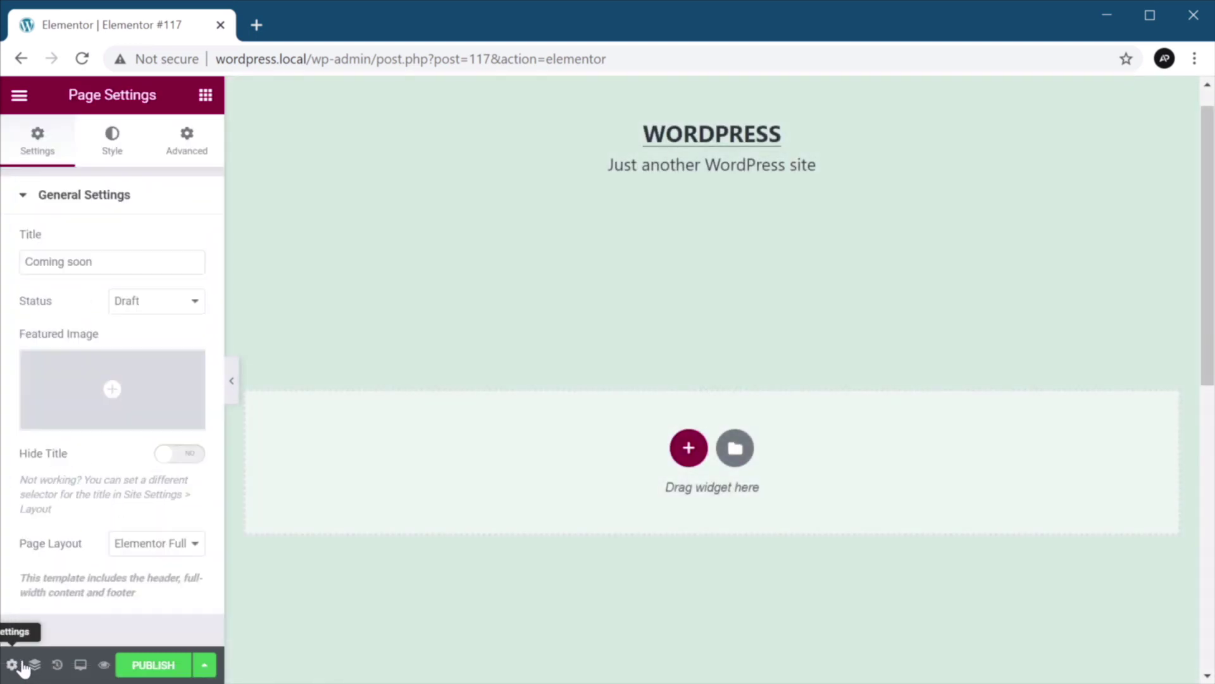
left_click(157, 545)
left_click(163, 576)
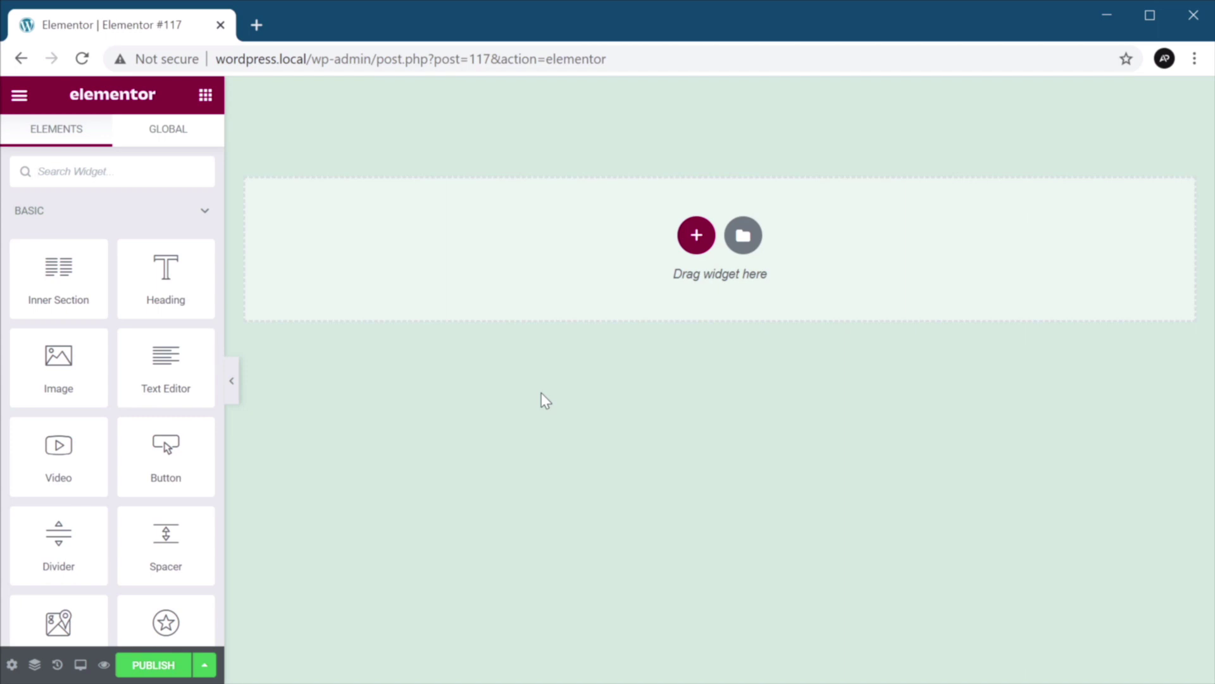
Publish the page, preview it in the browser and return to the editor.
left_click(159, 663)
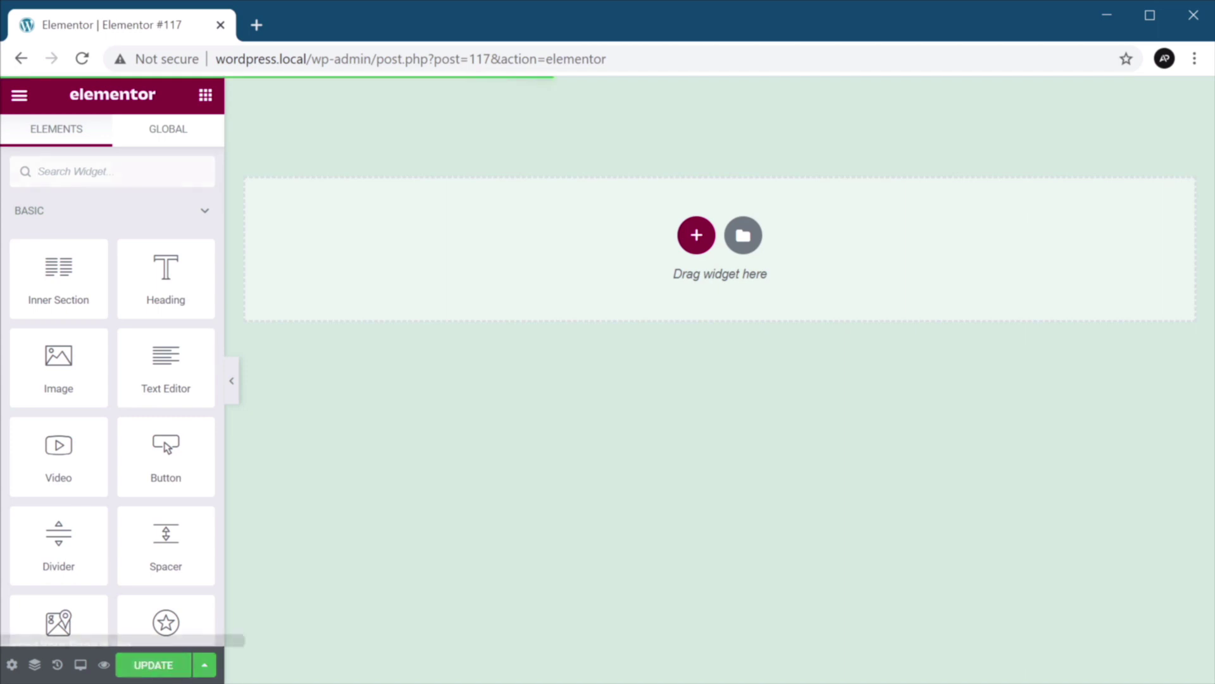
left_click(104, 666)
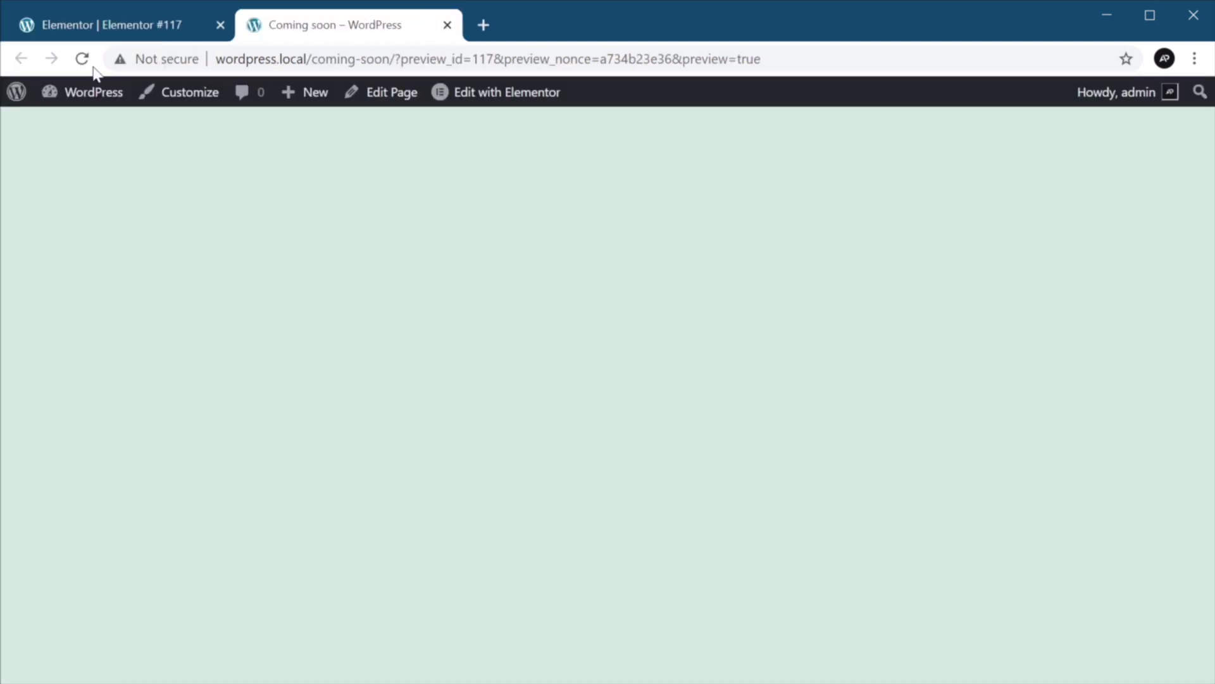
left_click(112, 26)
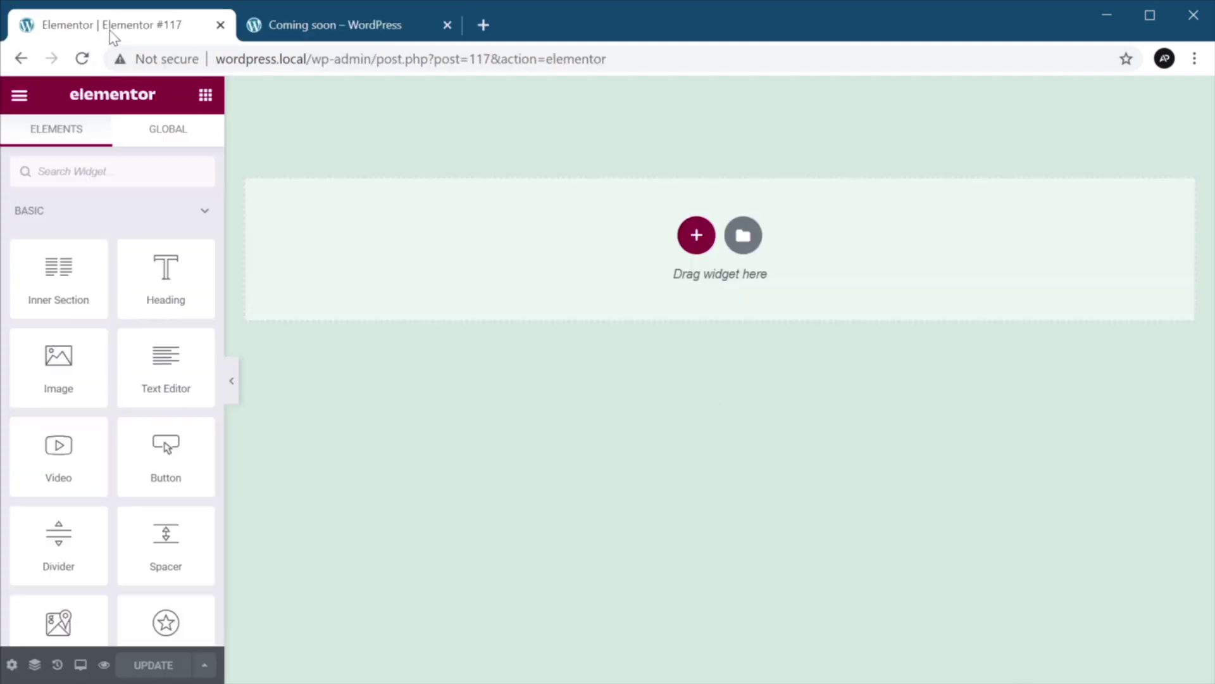
Add a single-column section to the empty page and set its content width to Full Width.
left_click(697, 236)
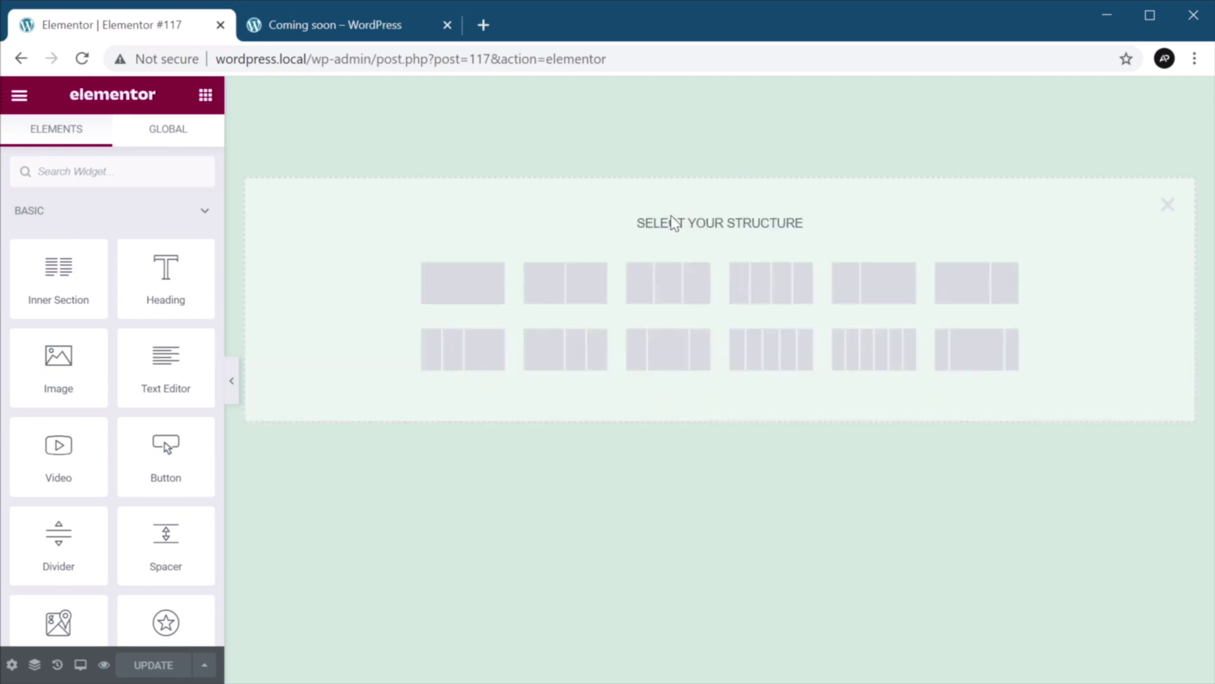
left_click(475, 292)
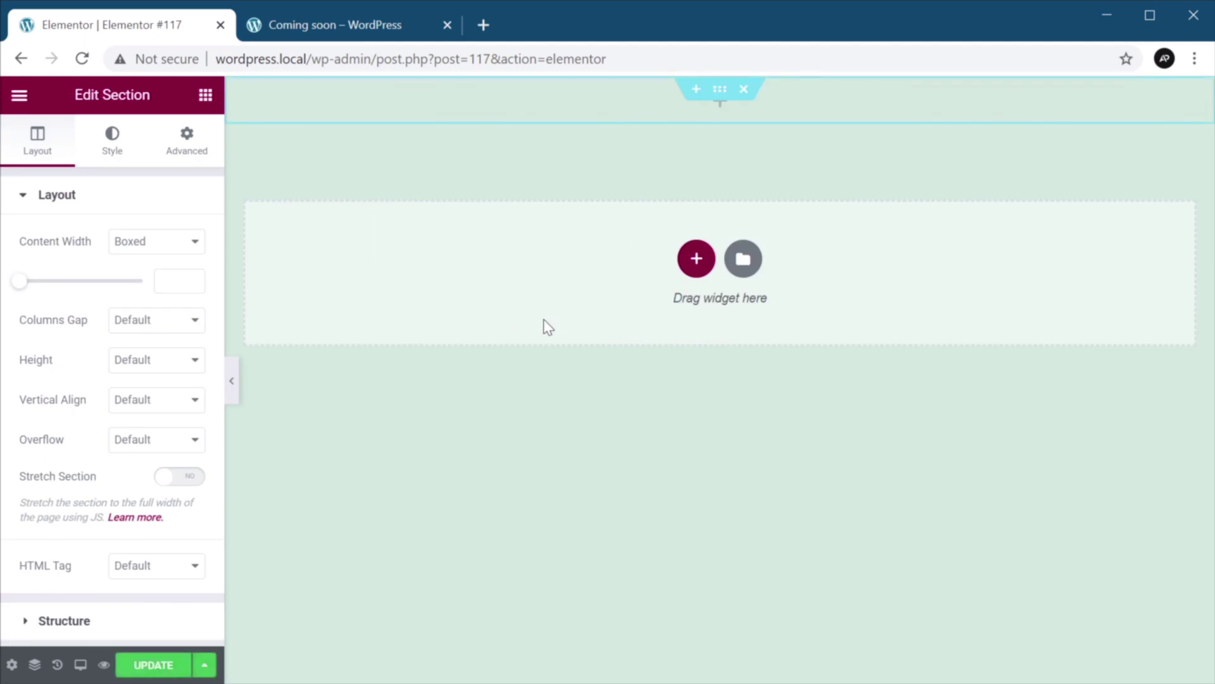
left_click(150, 244)
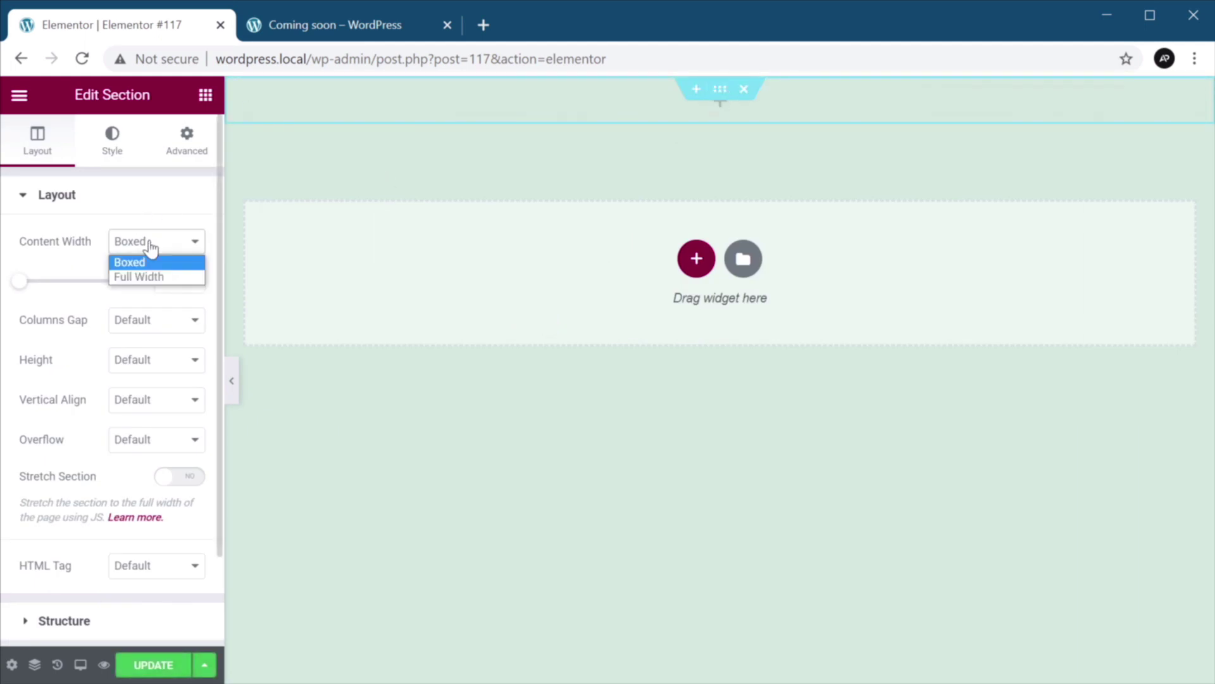
left_click(157, 274)
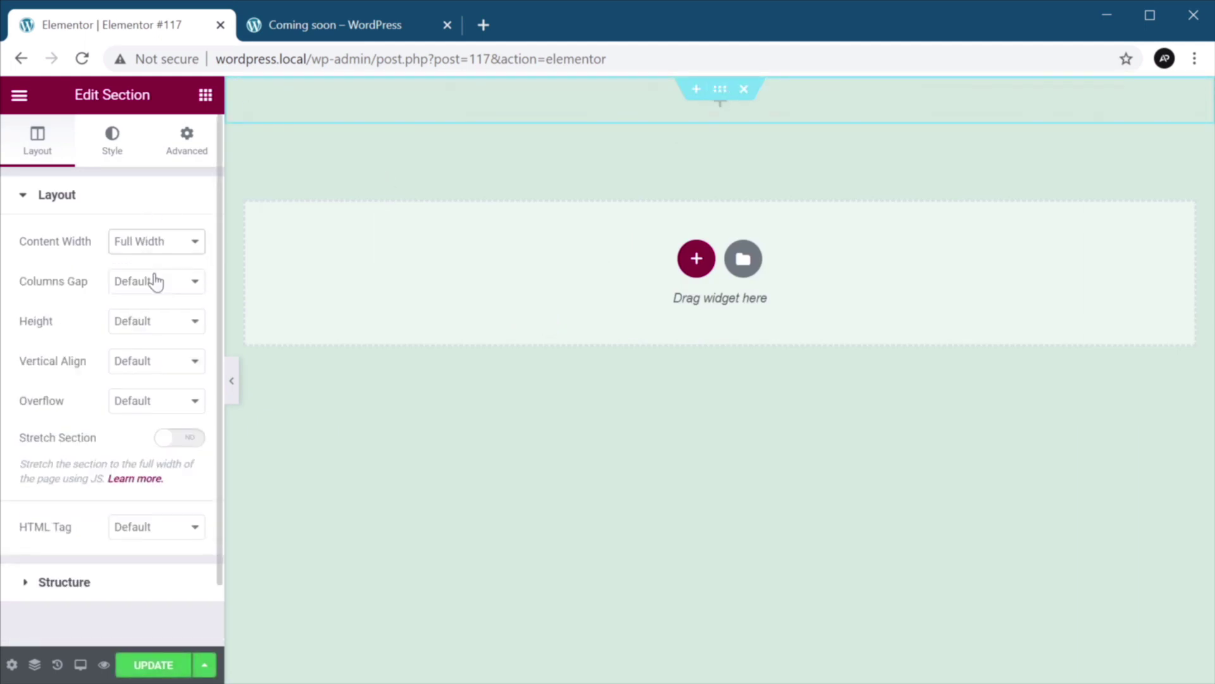
Give the section a minimum height of 100 VH.
left_click(154, 324)
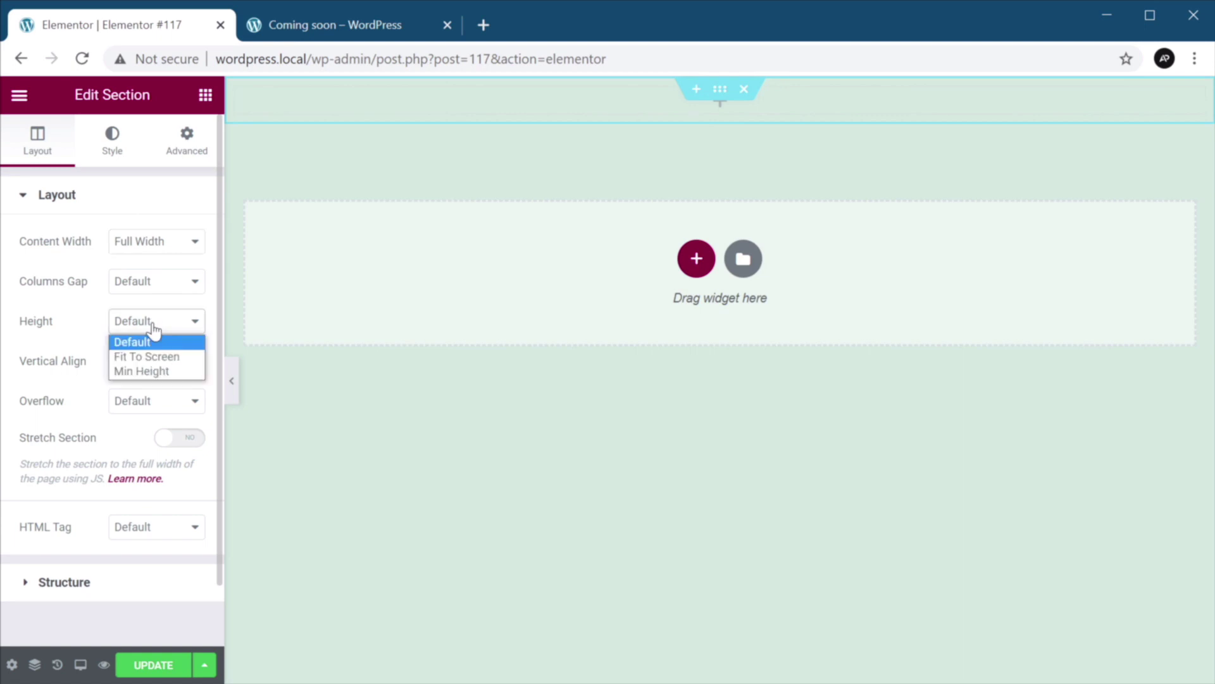
left_click(158, 371)
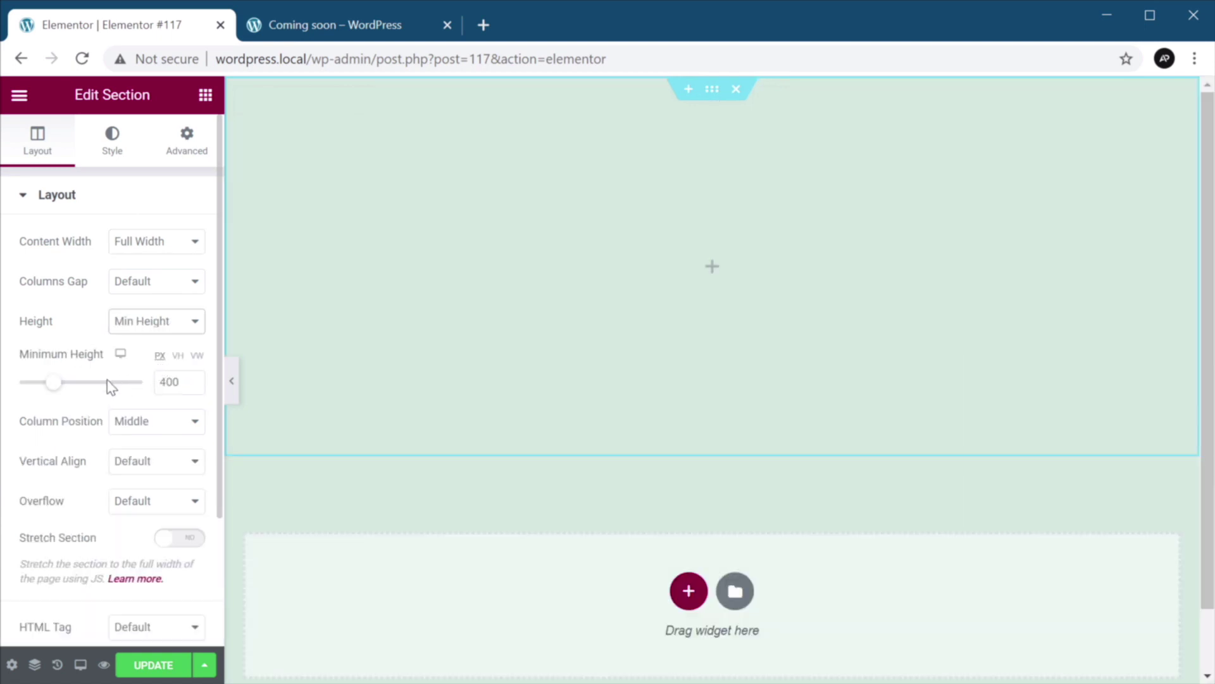
left_click(178, 355)
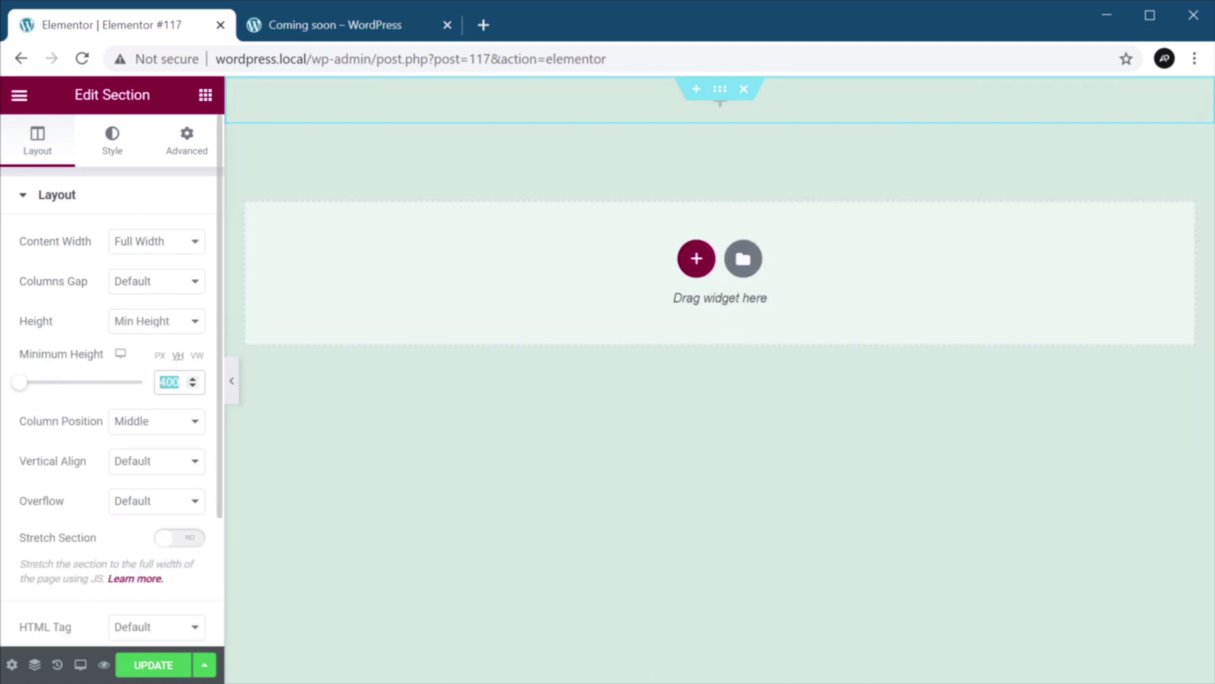
type("100")
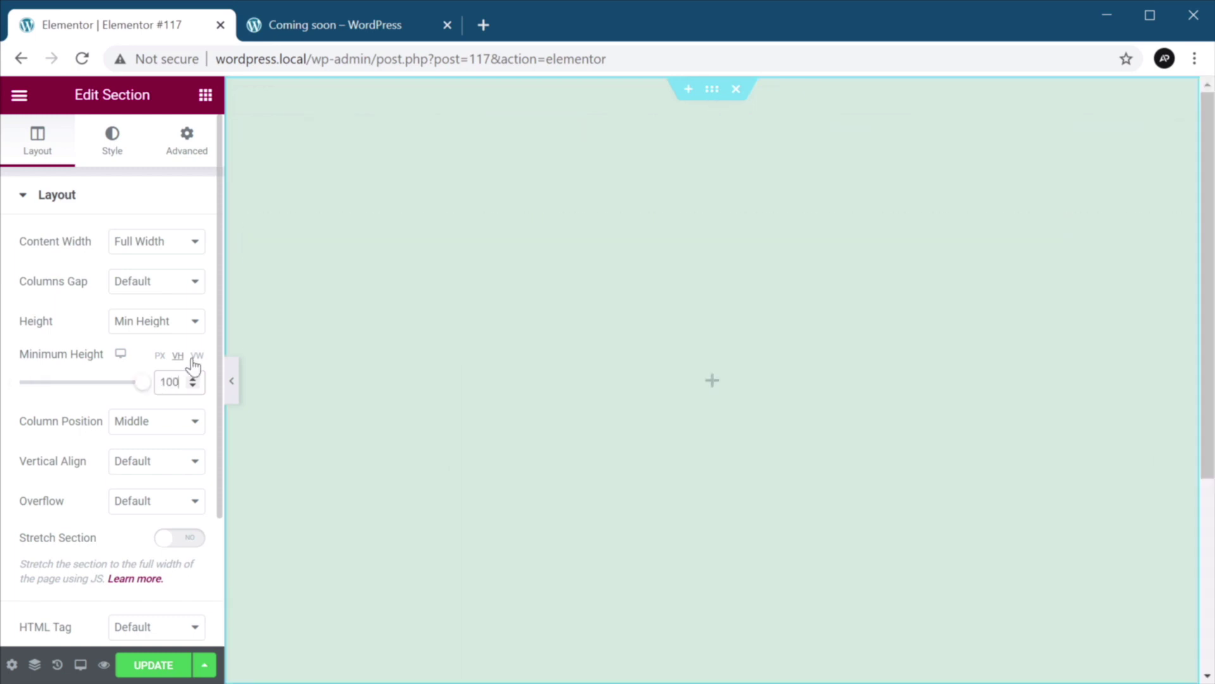
Give the section a classic background with the color EFF0EA.
left_click(113, 145)
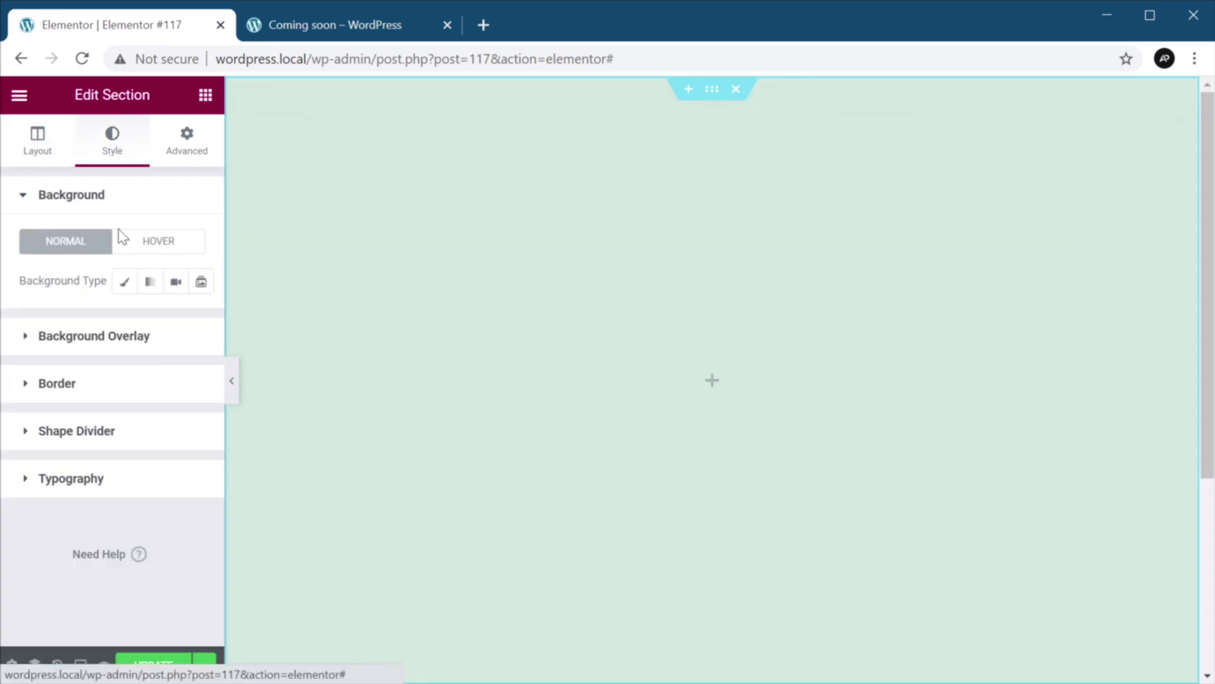
left_click(124, 281)
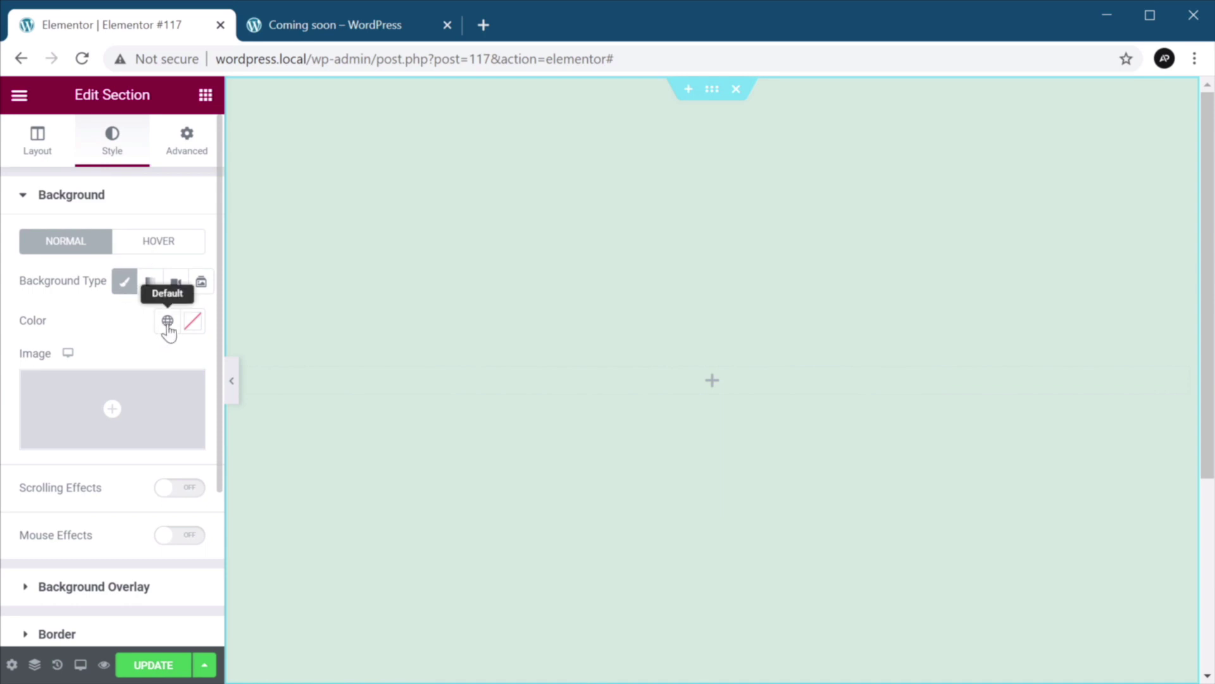
left_click(192, 321)
left_click_drag(166, 448, 94, 391)
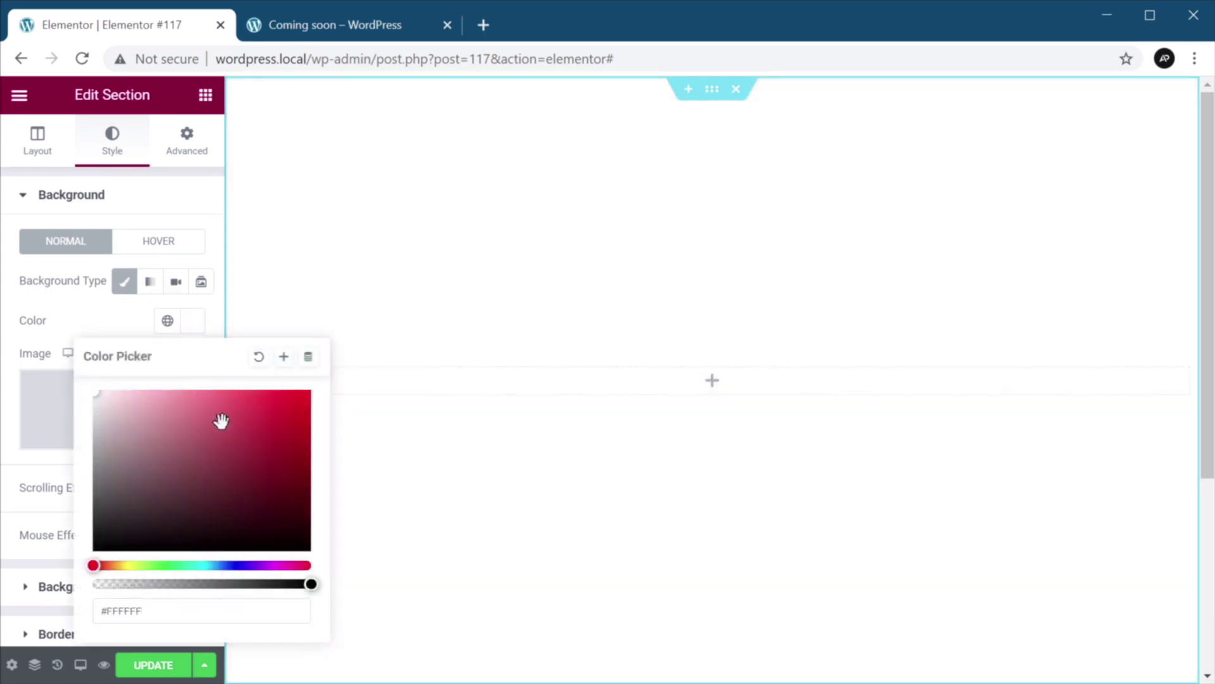
triple_click(126, 611)
type("EFF0EA")
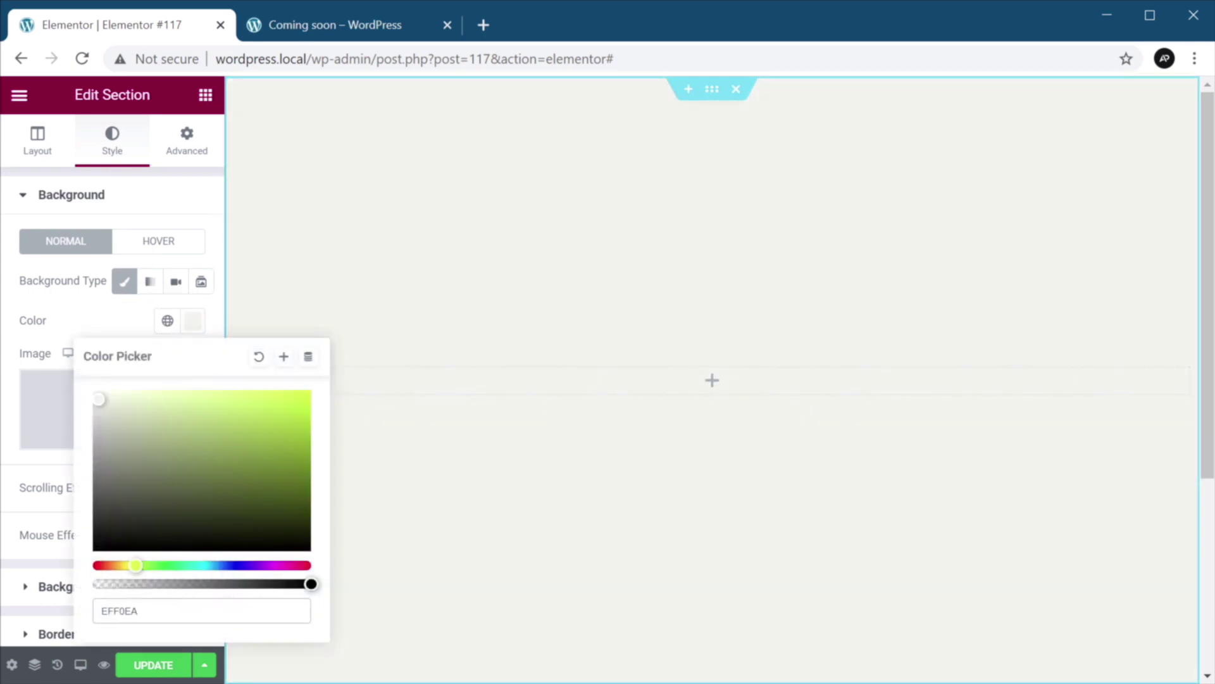
Give the section 128 px of padding on all four sides and update the page.
left_click(188, 143)
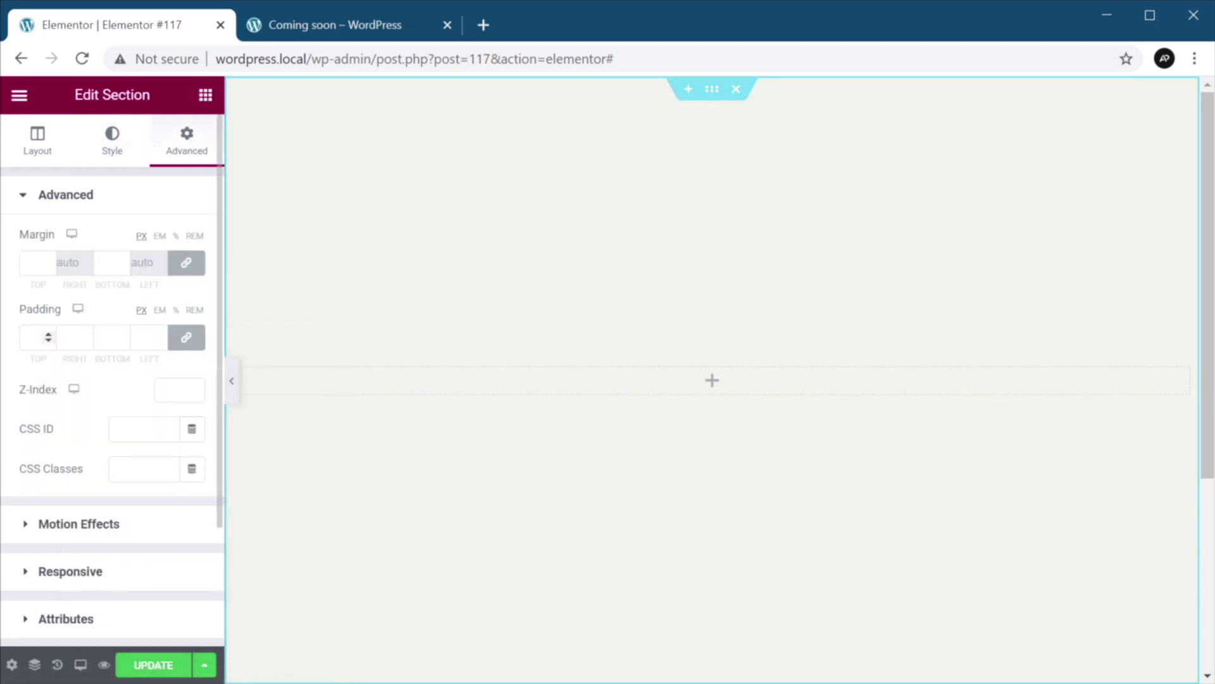
left_click(185, 336)
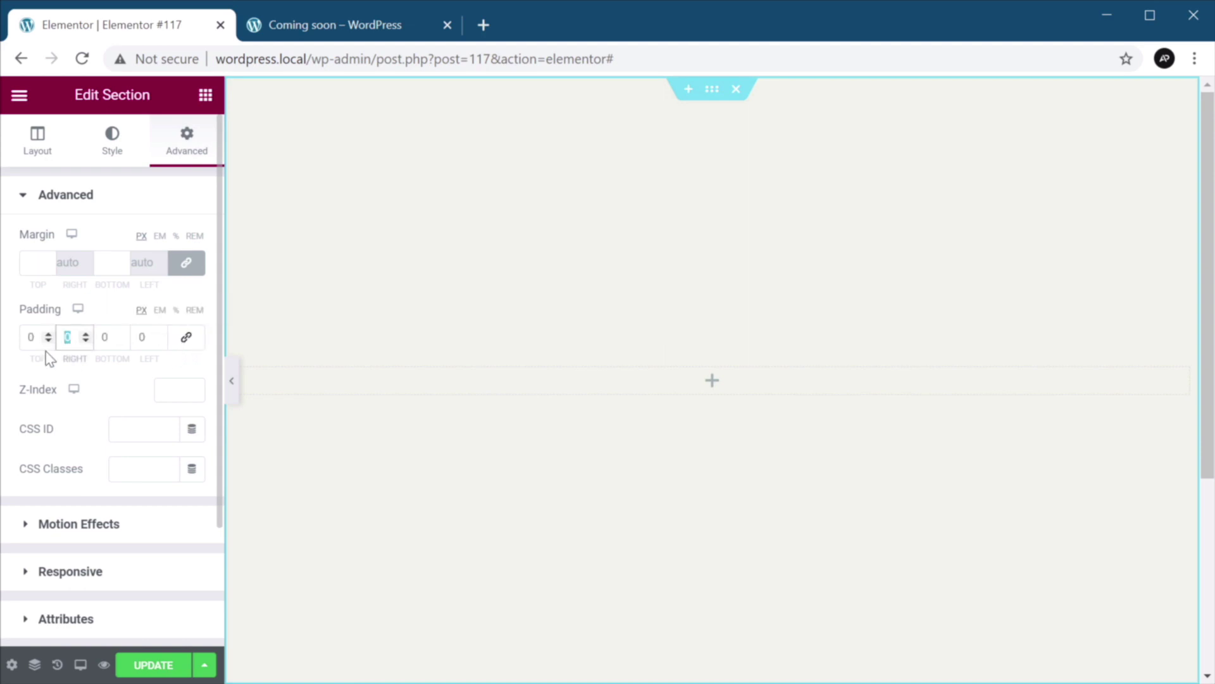
left_click(185, 336)
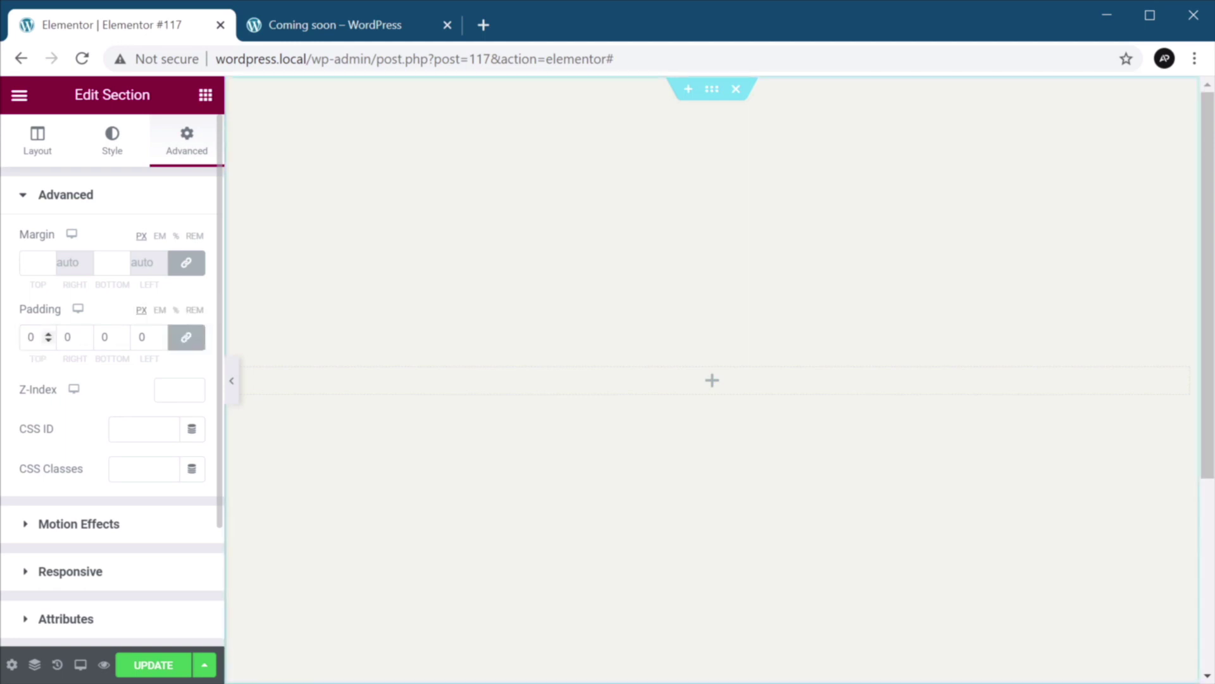
left_click(30, 337)
type("12")
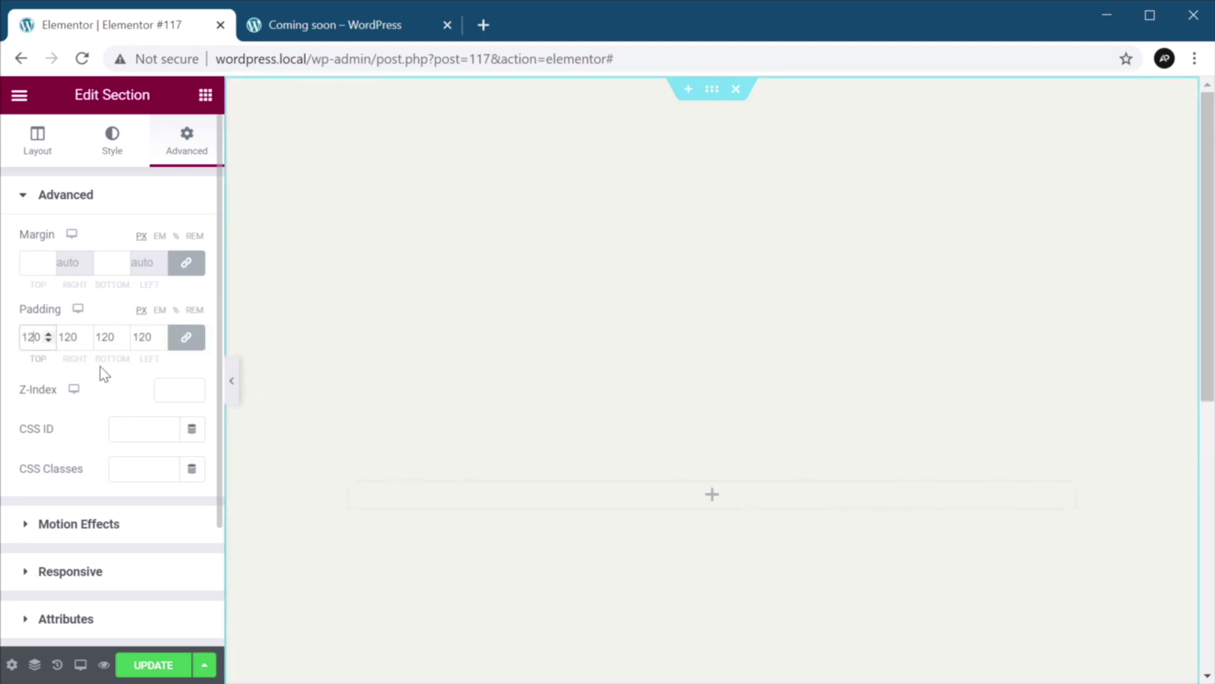
type("8")
key("Delete")
scroll(826, 461, "down", 5)
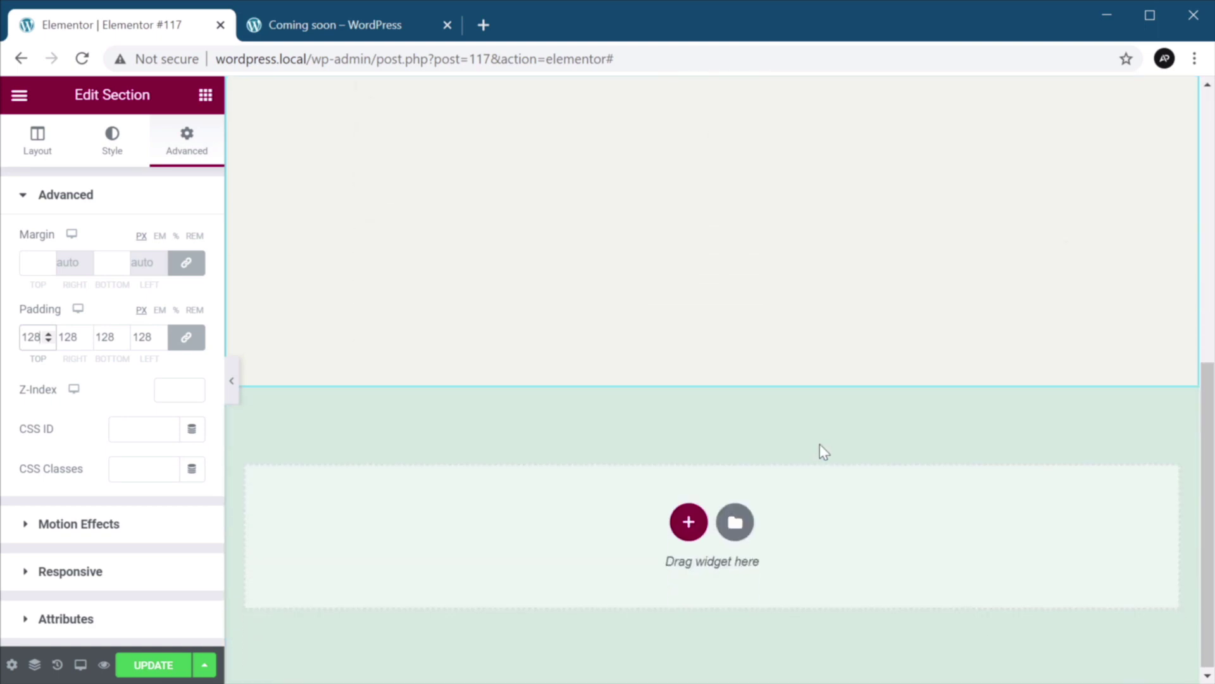
scroll(824, 450, "up", 3)
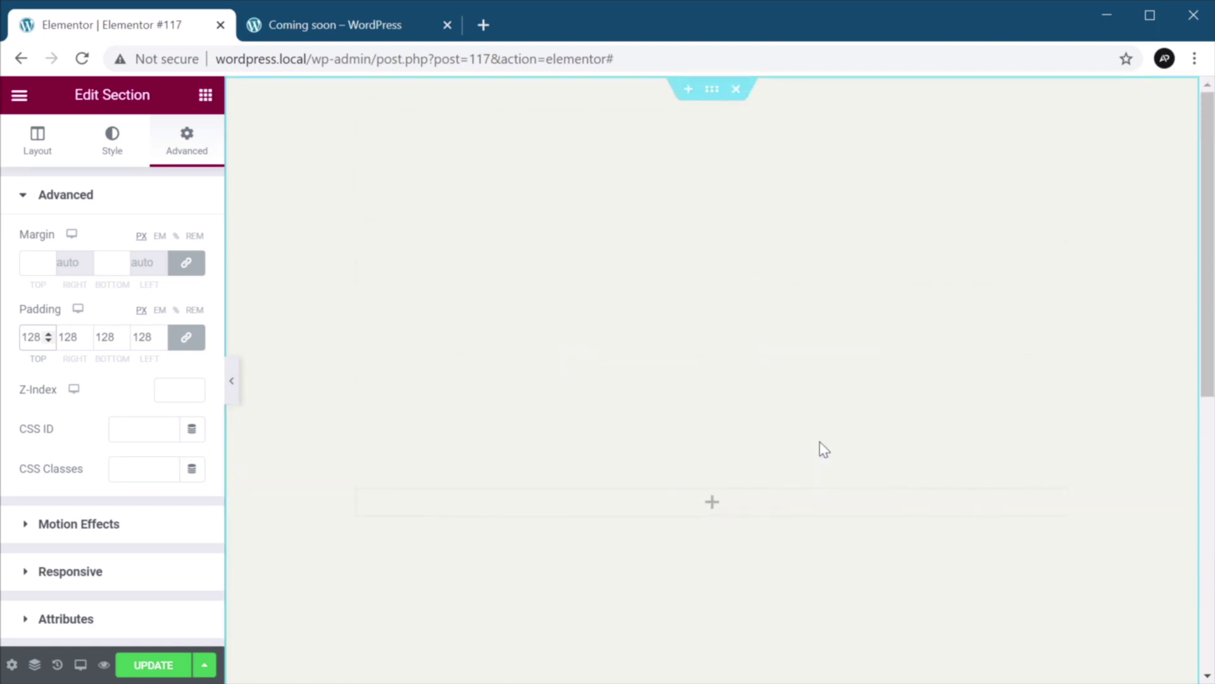
left_click(142, 675)
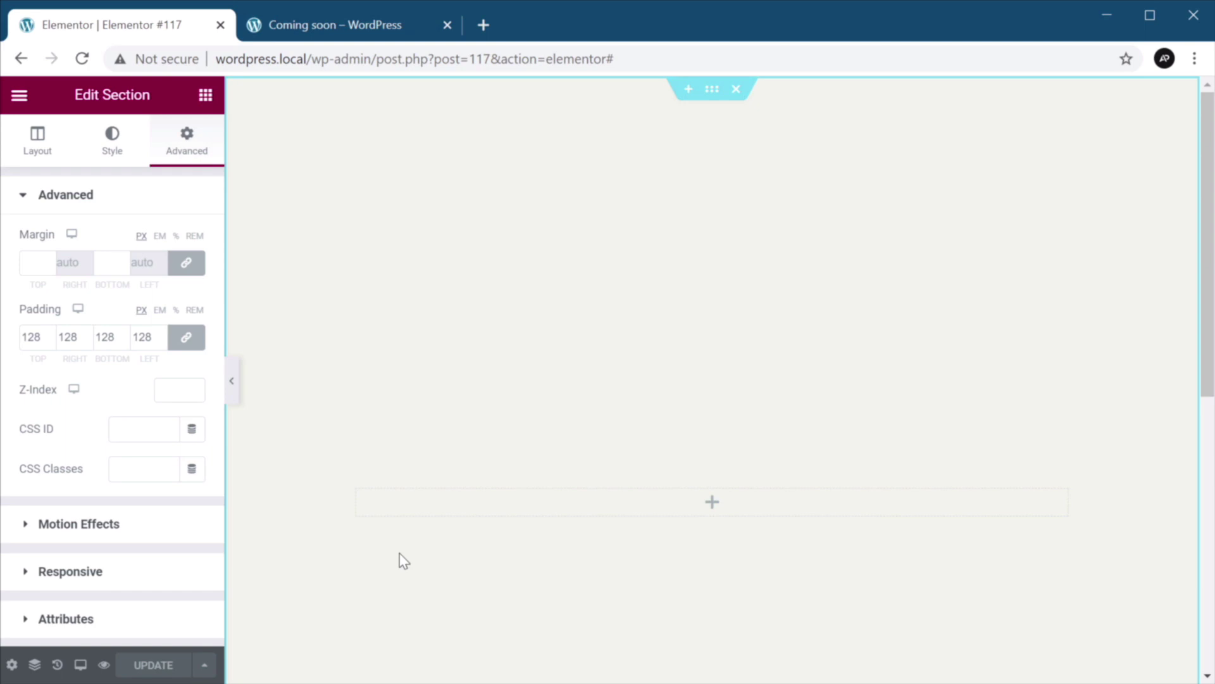
Add an Image widget to the section's column with the round chair logo from the media library, aligned left.
left_click(206, 95)
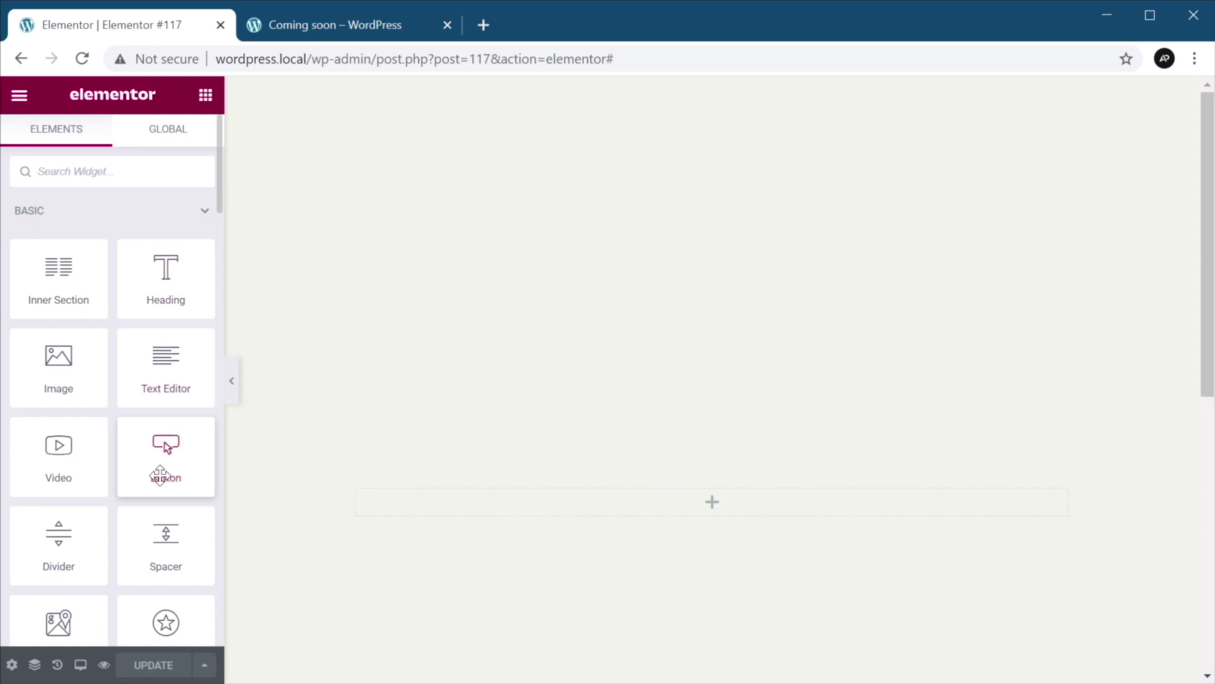
left_click_drag(92, 361, 609, 494)
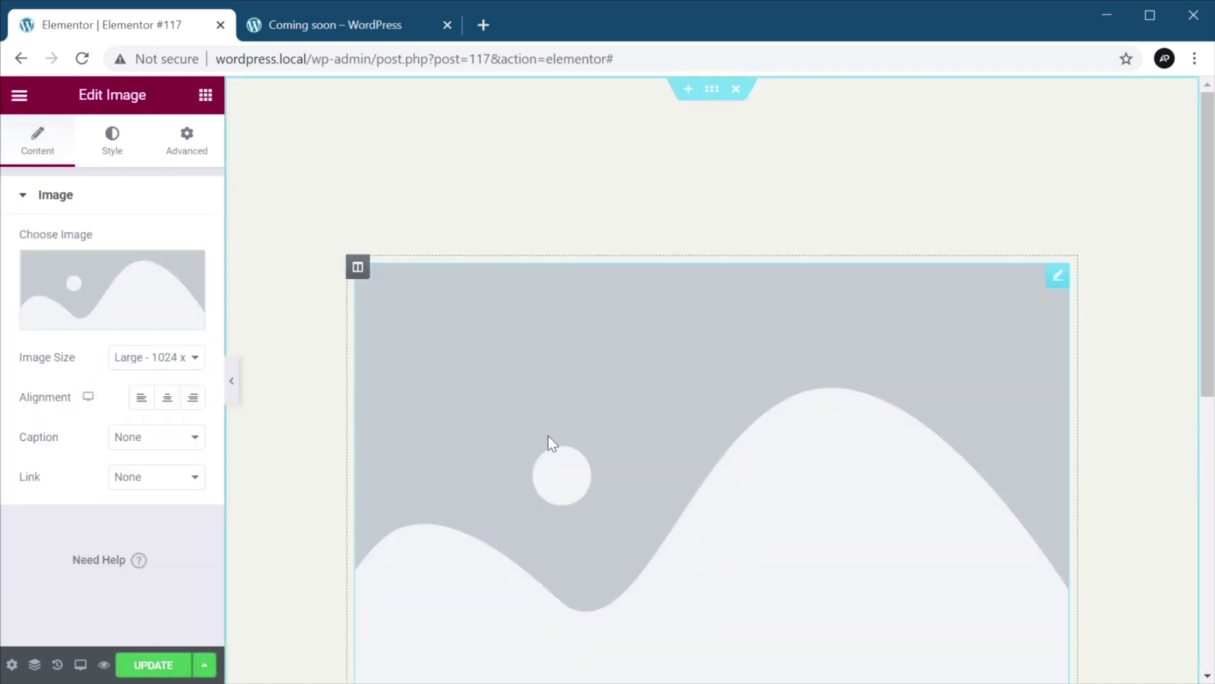
left_click(98, 304)
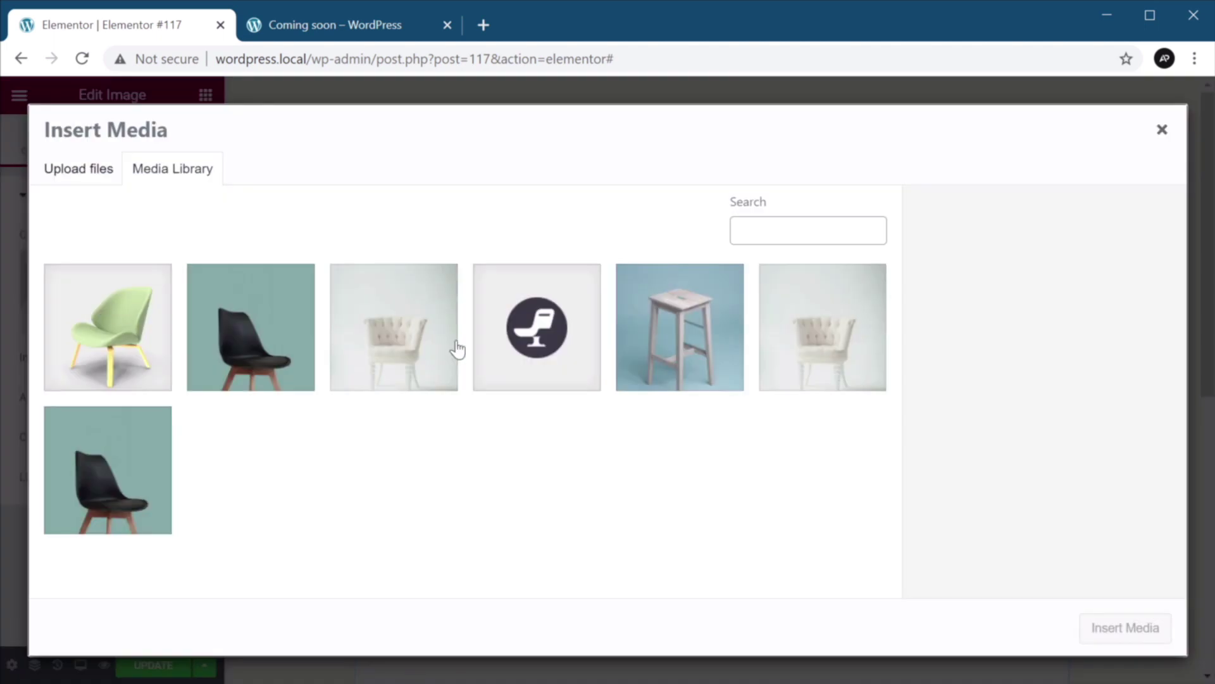
left_click(530, 344)
left_click(1149, 629)
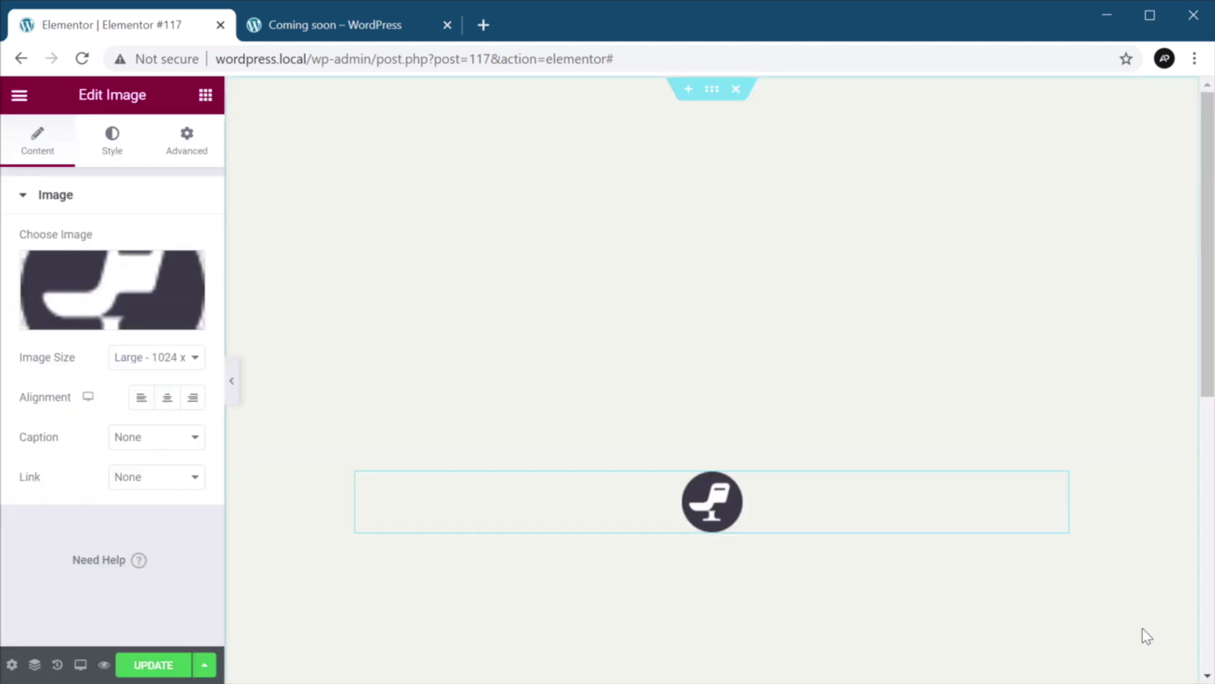
left_click(141, 399)
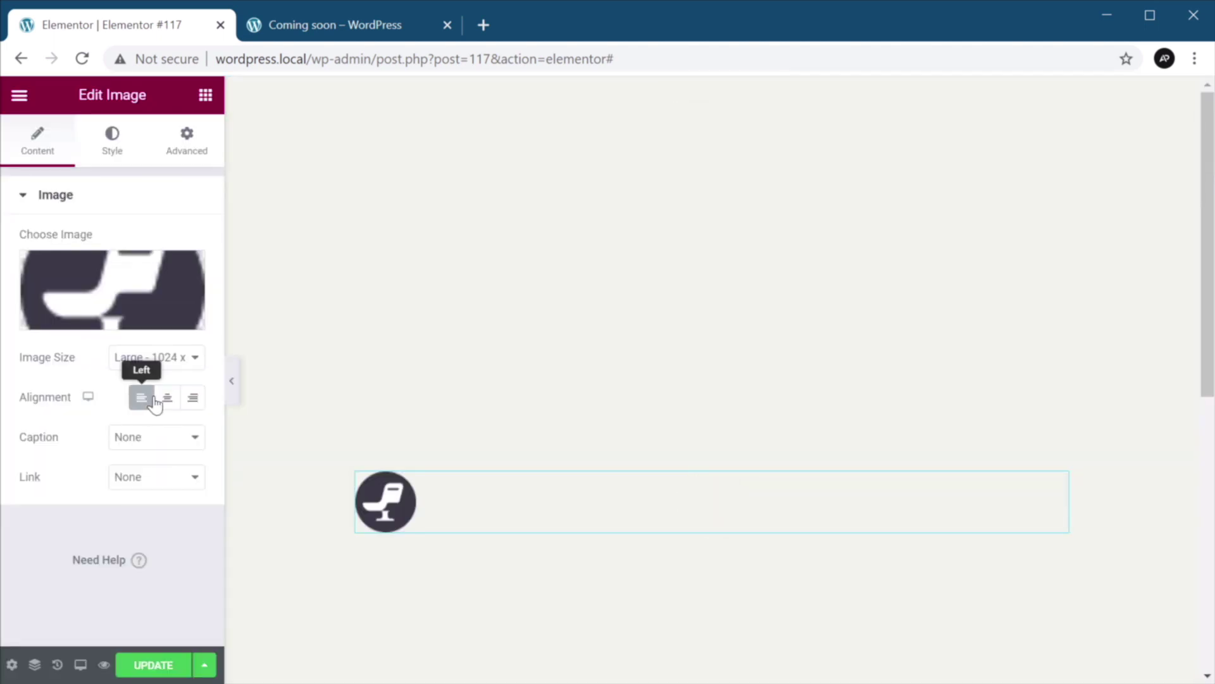
Give the logo image a bottom margin of 128 px, leaving its other margins at 0.
left_click(189, 146)
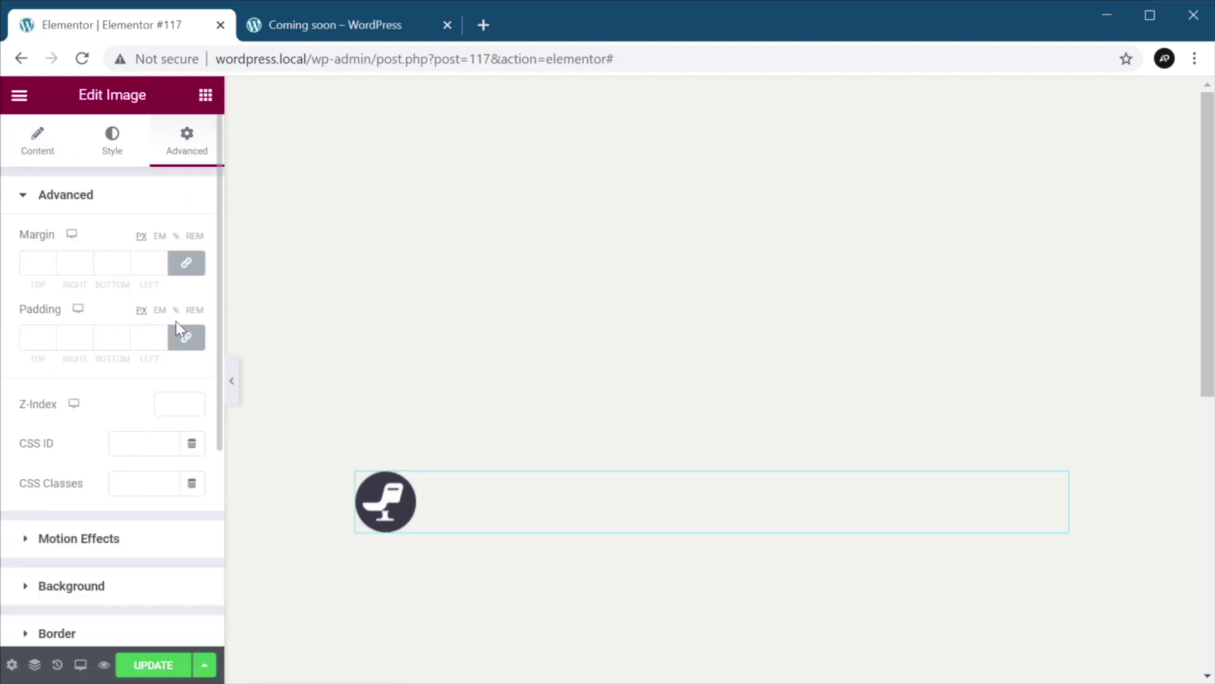
left_click(186, 263)
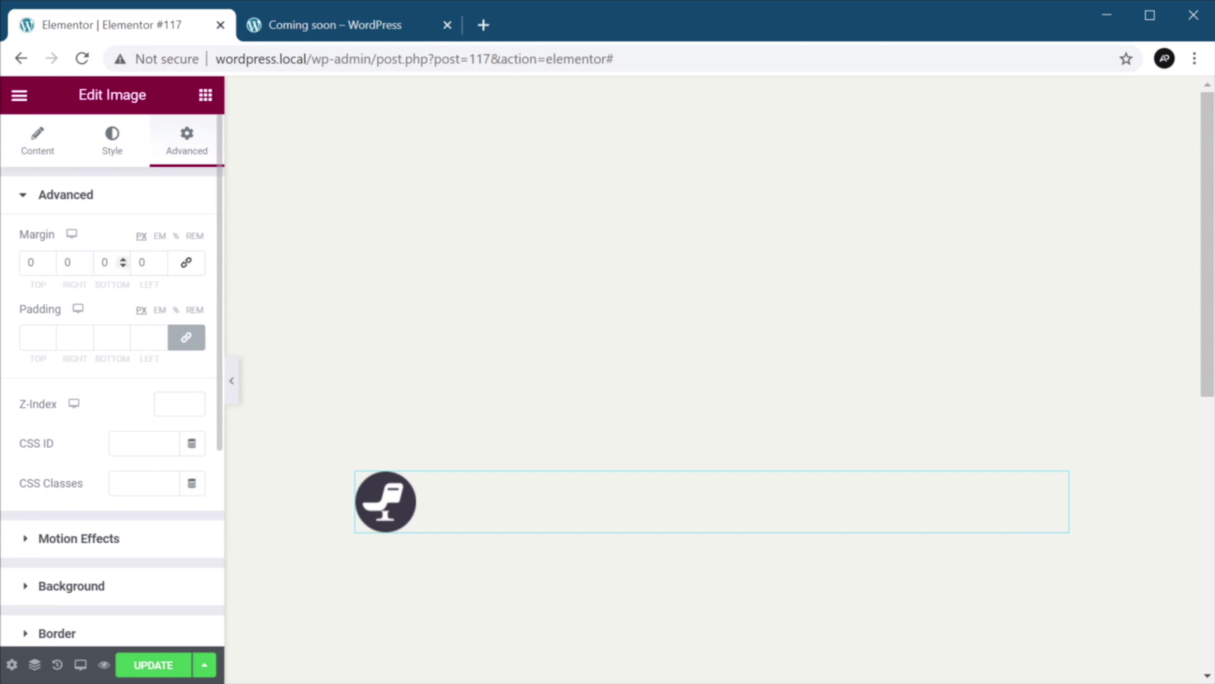
type("12")
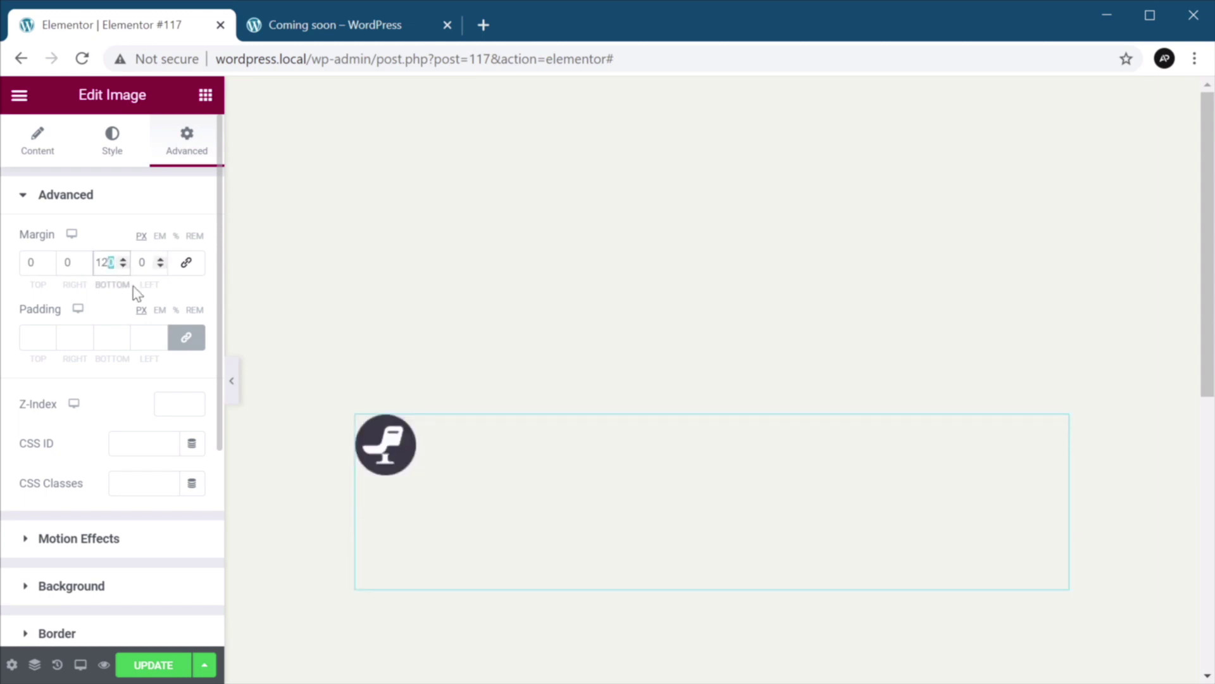
type("8")
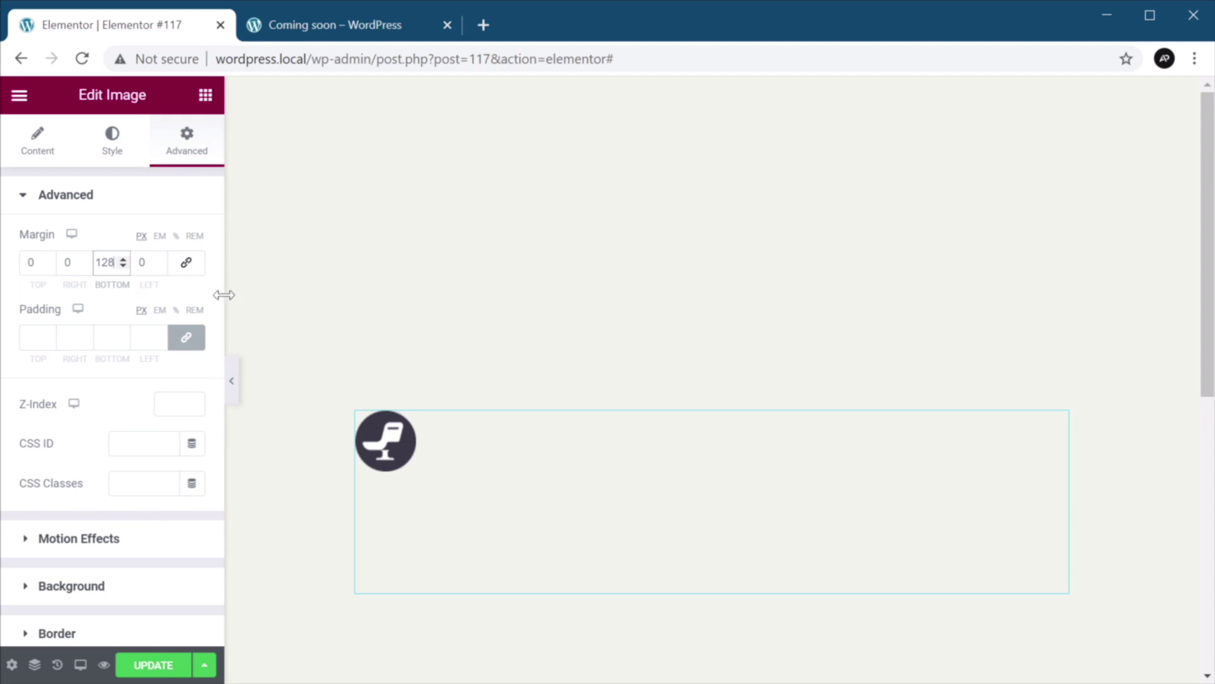
Add a Heading widget below the logo and duplicate it.
left_click(205, 95)
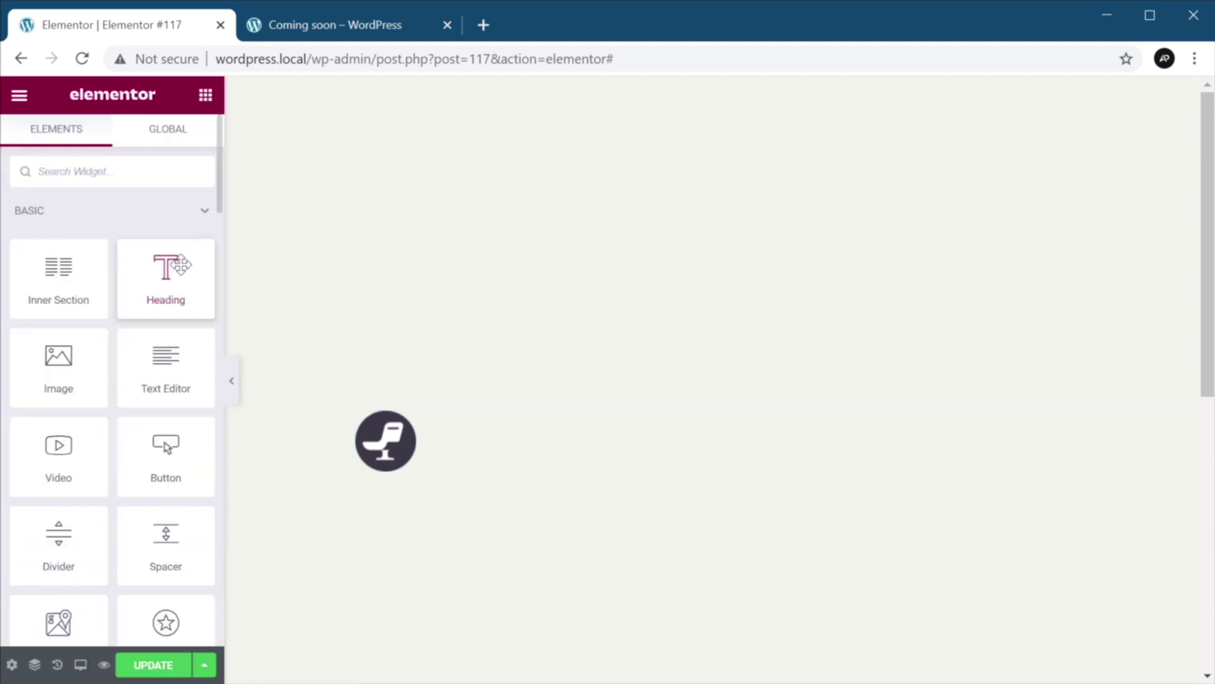
left_click_drag(175, 264, 447, 576)
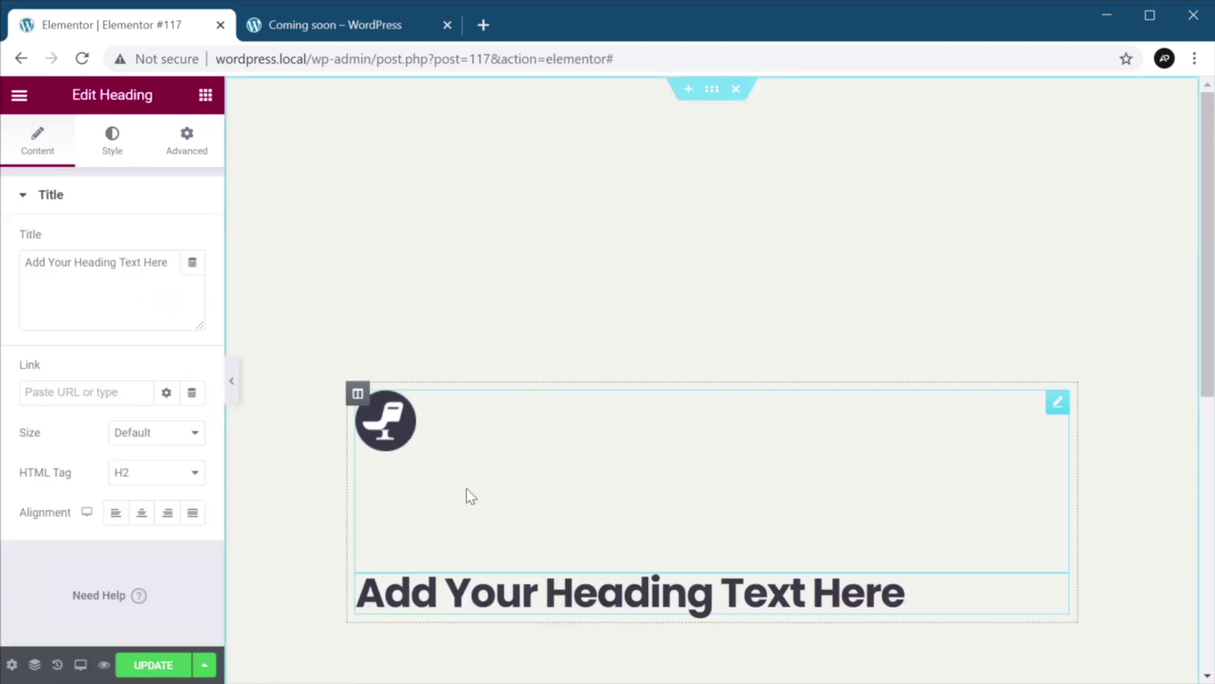
right_click(929, 592)
left_click(985, 437)
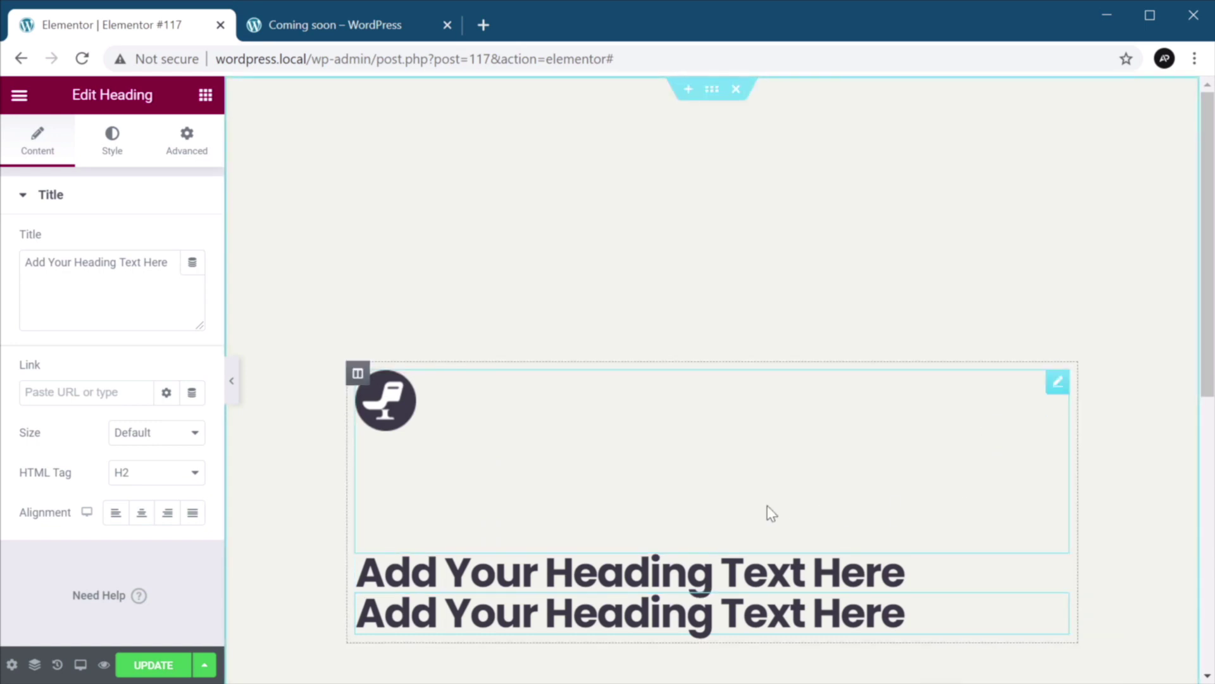
Change the first heading's text to "Coming soon".
left_click(902, 573)
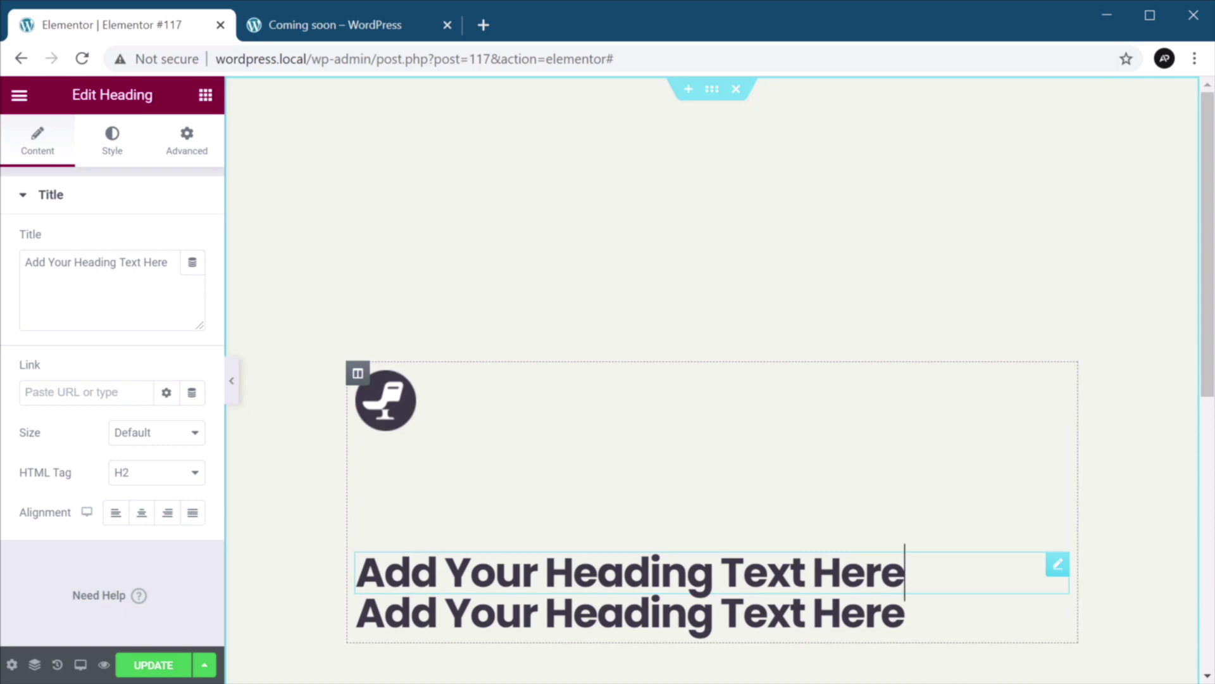
left_click(74, 262)
key("ctrl+a")
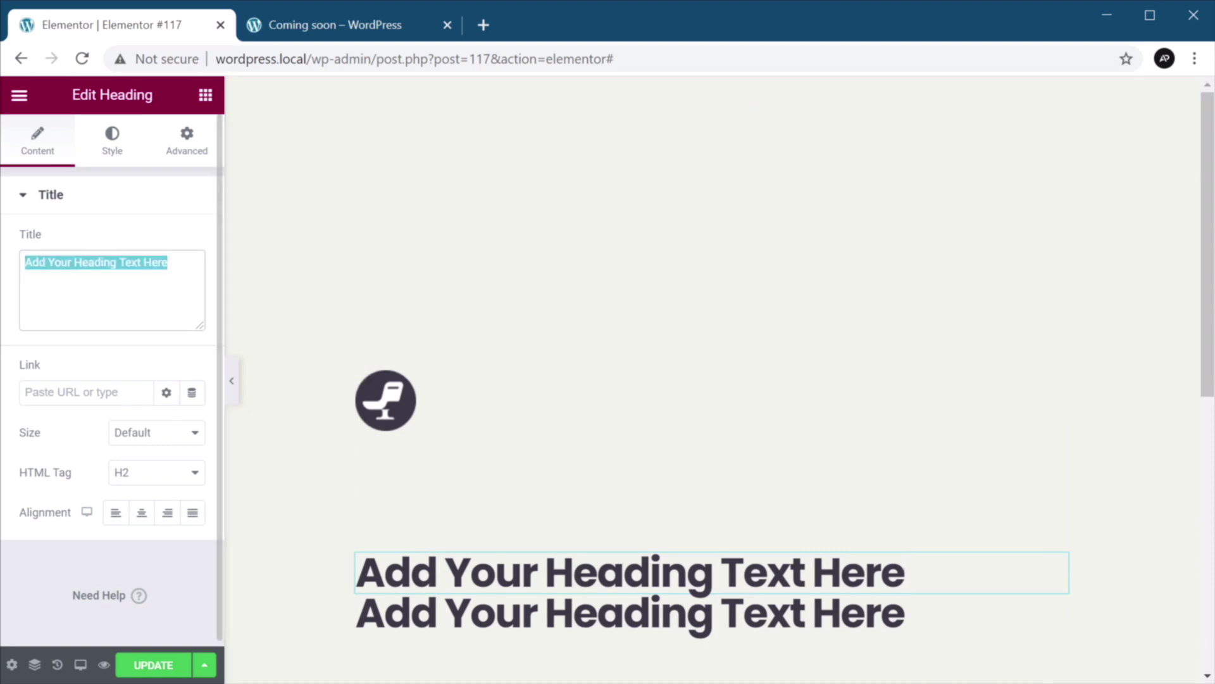
type("Coming soon")
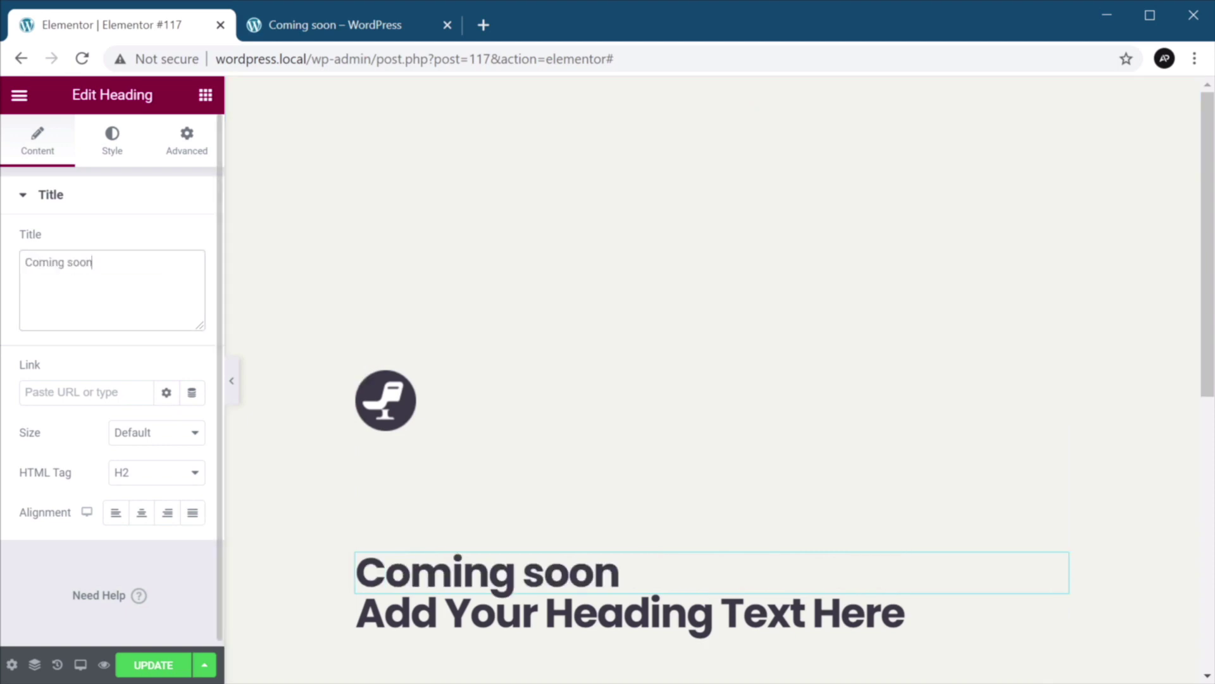
Change the second heading's text to "Get Notified About Our Store Opening".
left_click(903, 611)
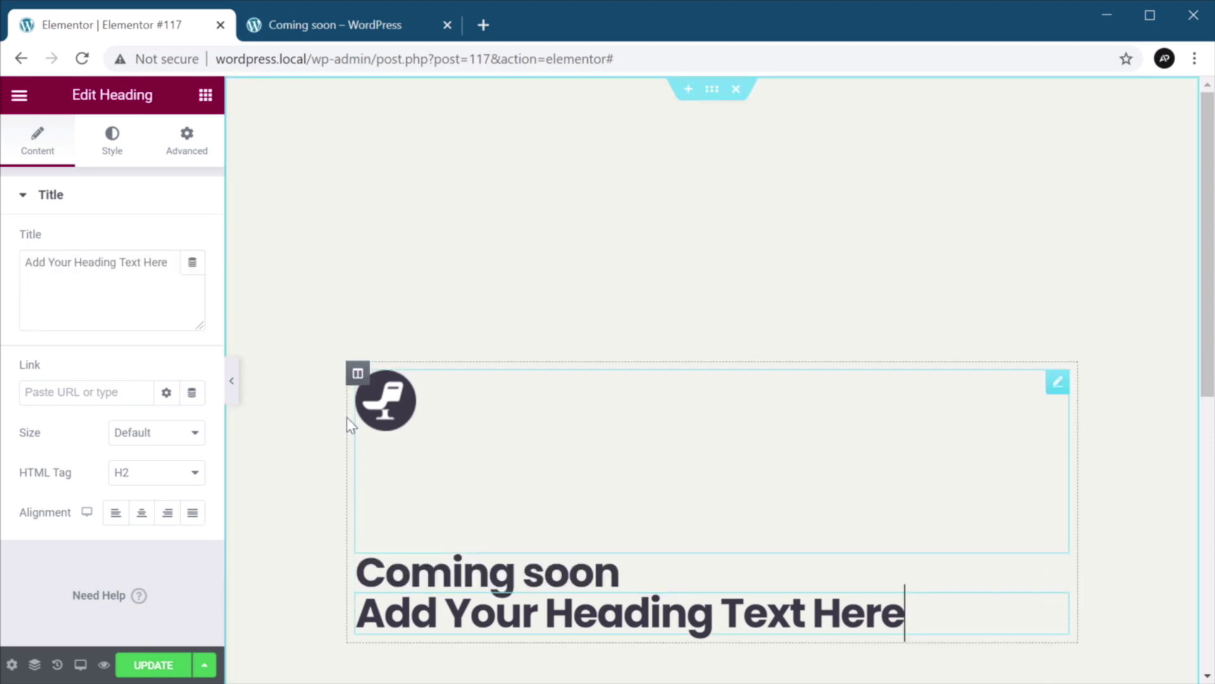
left_click(131, 262)
key("ctrl+a")
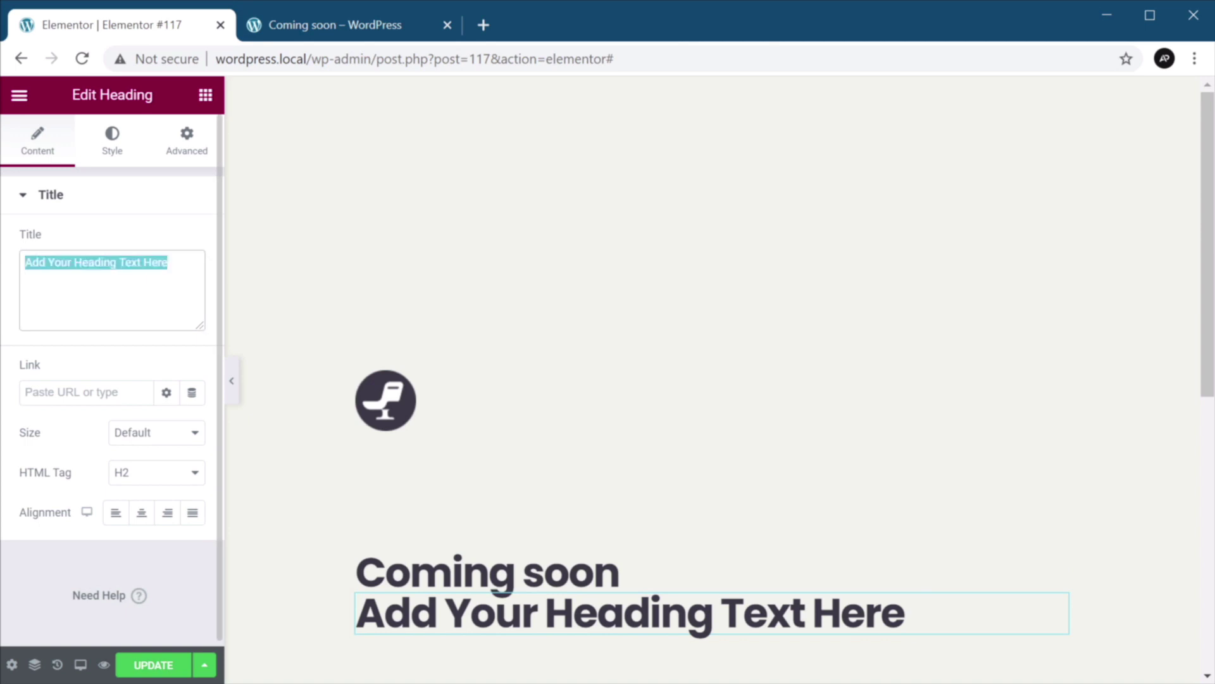
type("Get Notified About Our Store Opening")
Set the text color of the "Coming soon" heading to 3C3A47.
scroll(573, 374, "down", 3)
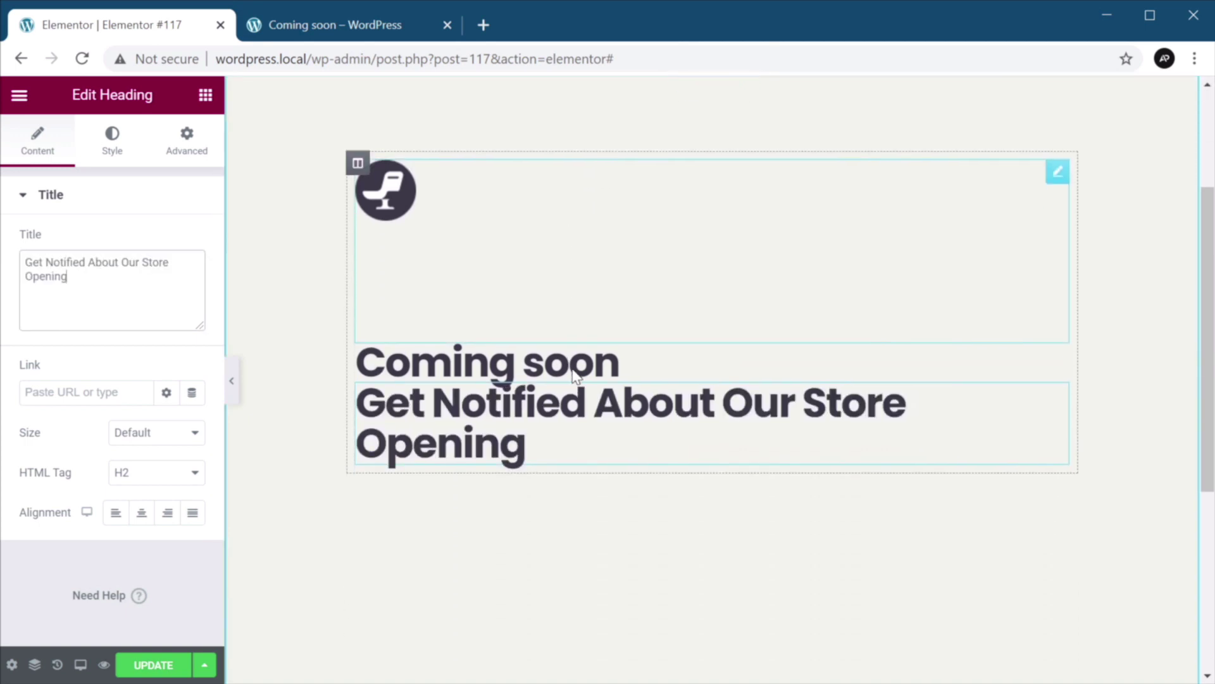
left_click(617, 366)
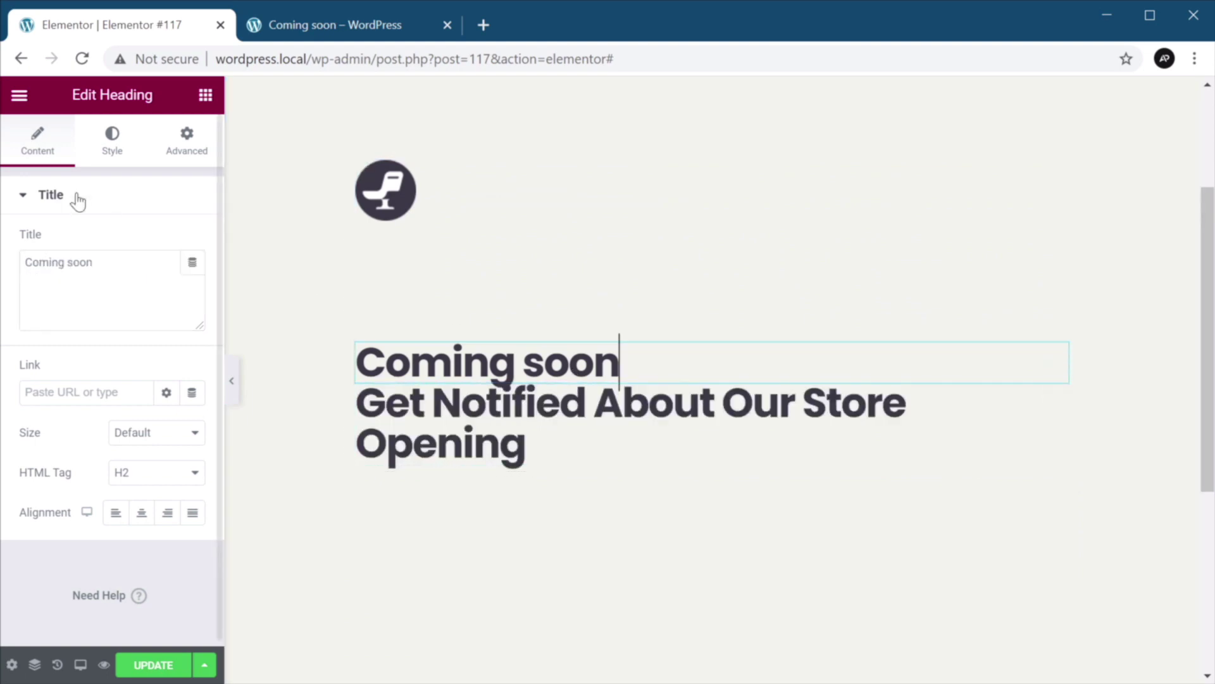
left_click(112, 146)
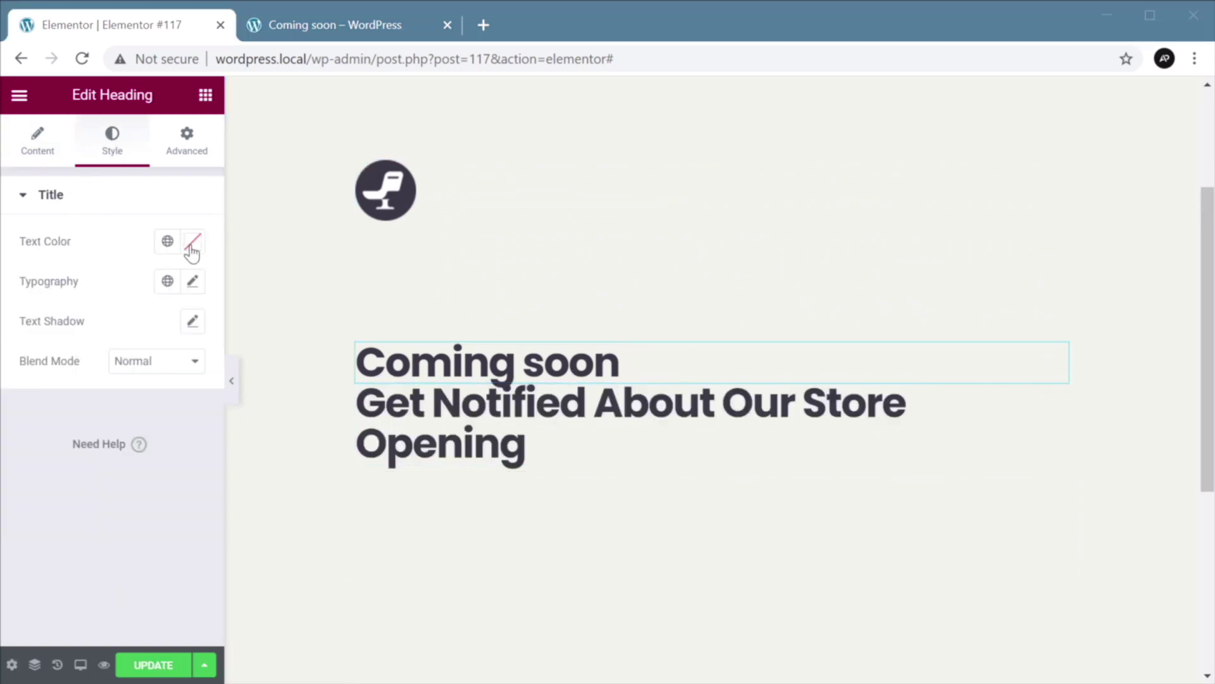
left_click(192, 244)
key("ctrl+v")
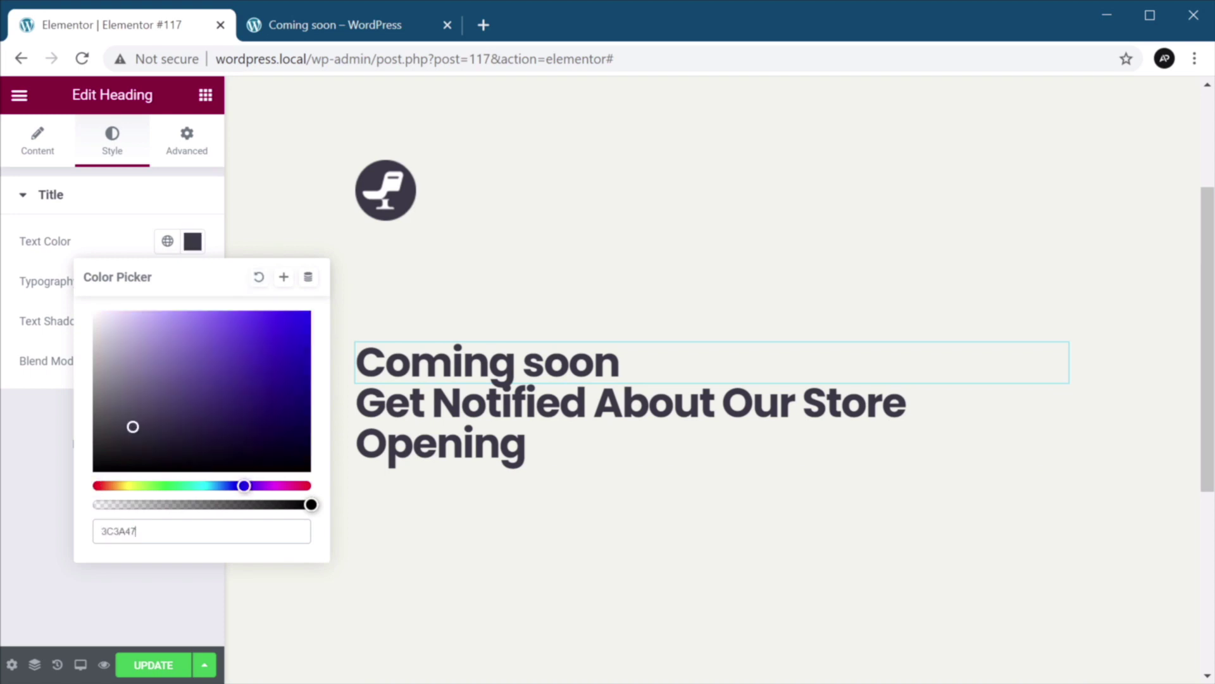
Set the text color of the "Get Notified About Our Store Opening" heading to 3C3A47.
left_click(529, 444)
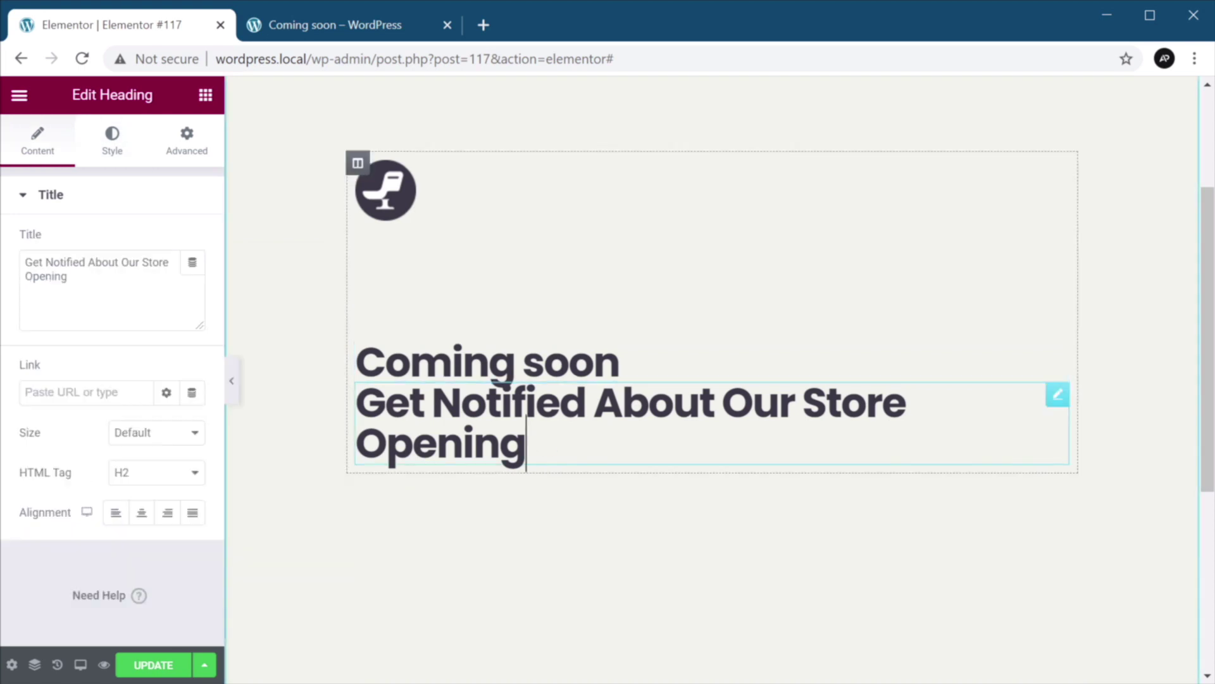
left_click(115, 136)
left_click(193, 245)
key("ctrl+v")
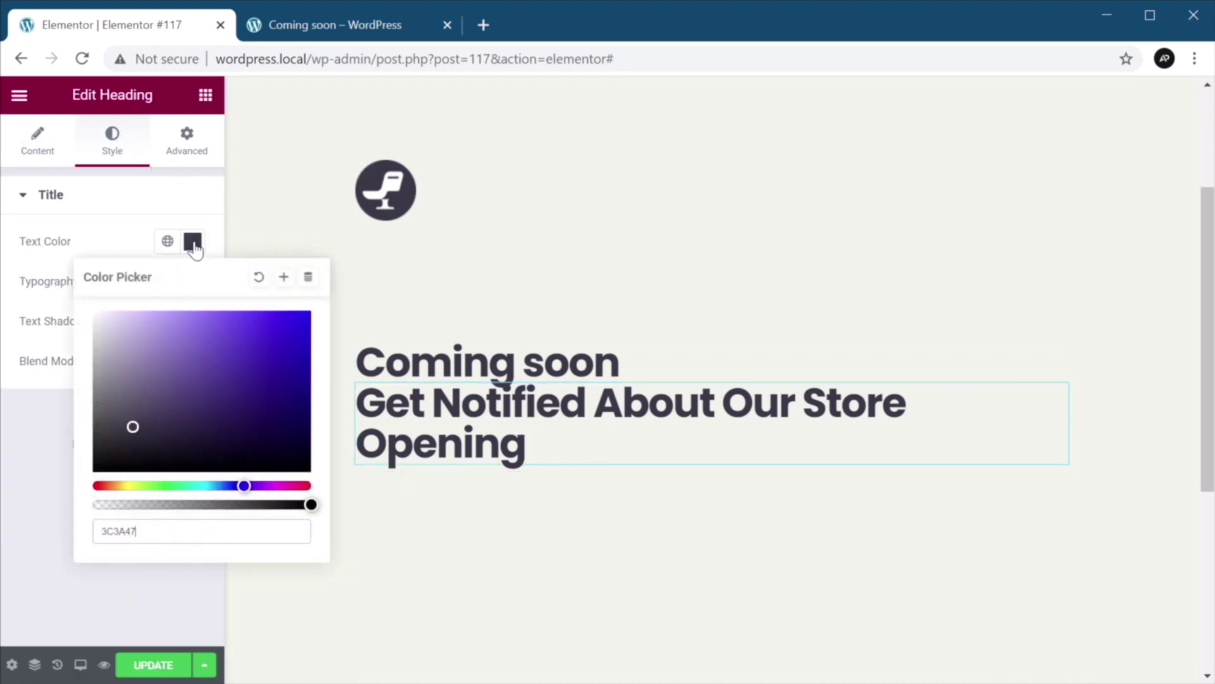
Set the "Coming soon" heading's font family to Poppins and its size to 18 px.
left_click(620, 362)
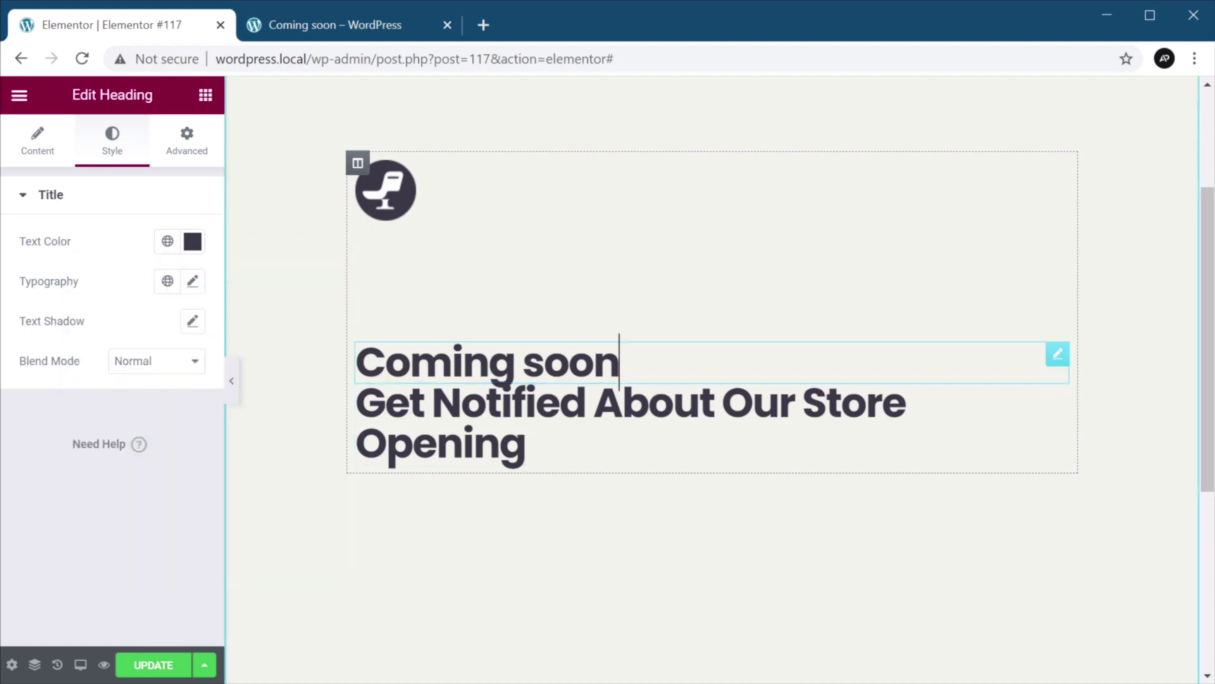
left_click(192, 281)
left_click(145, 371)
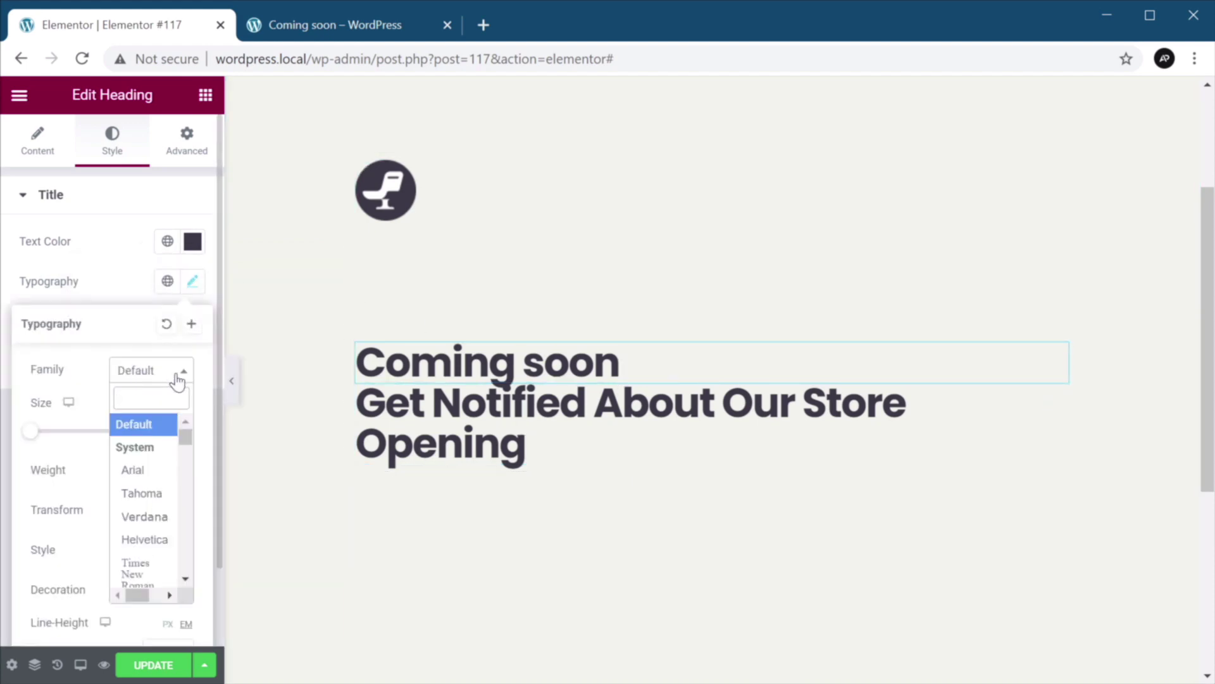
type("pop")
key("Return")
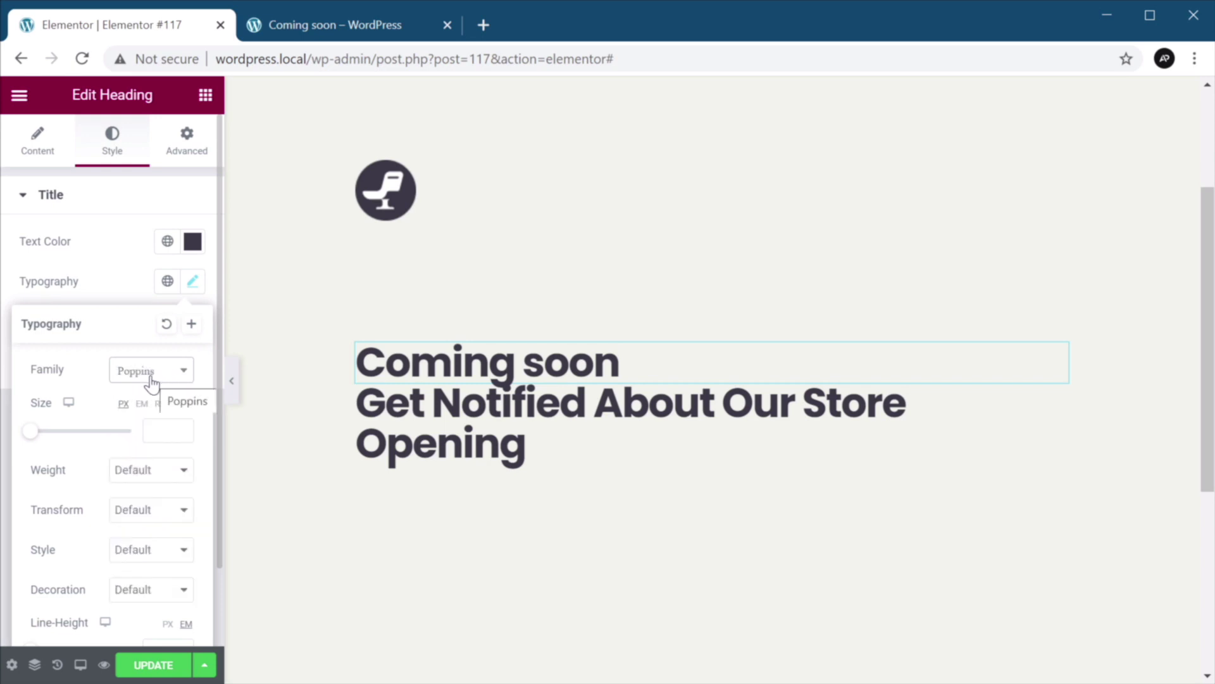
left_click(164, 432)
type("18")
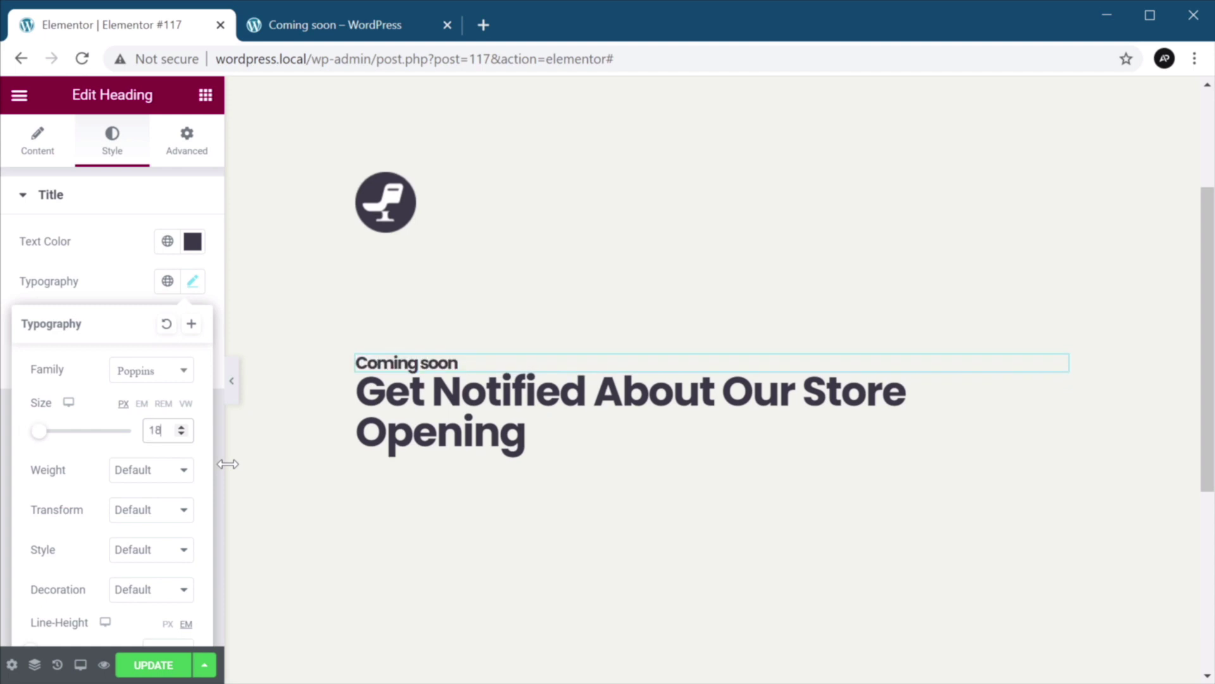
Give the "Coming soon" heading a font weight of 200 and an Uppercase transform.
left_click(141, 469)
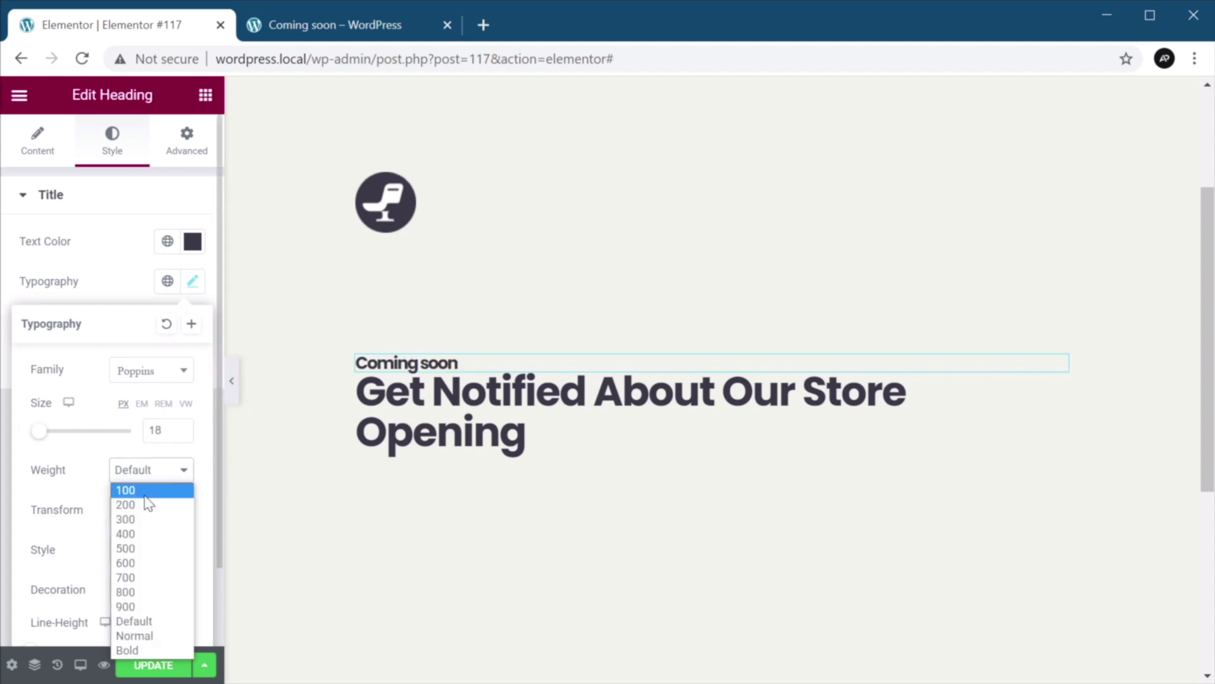
left_click(149, 505)
left_click(148, 511)
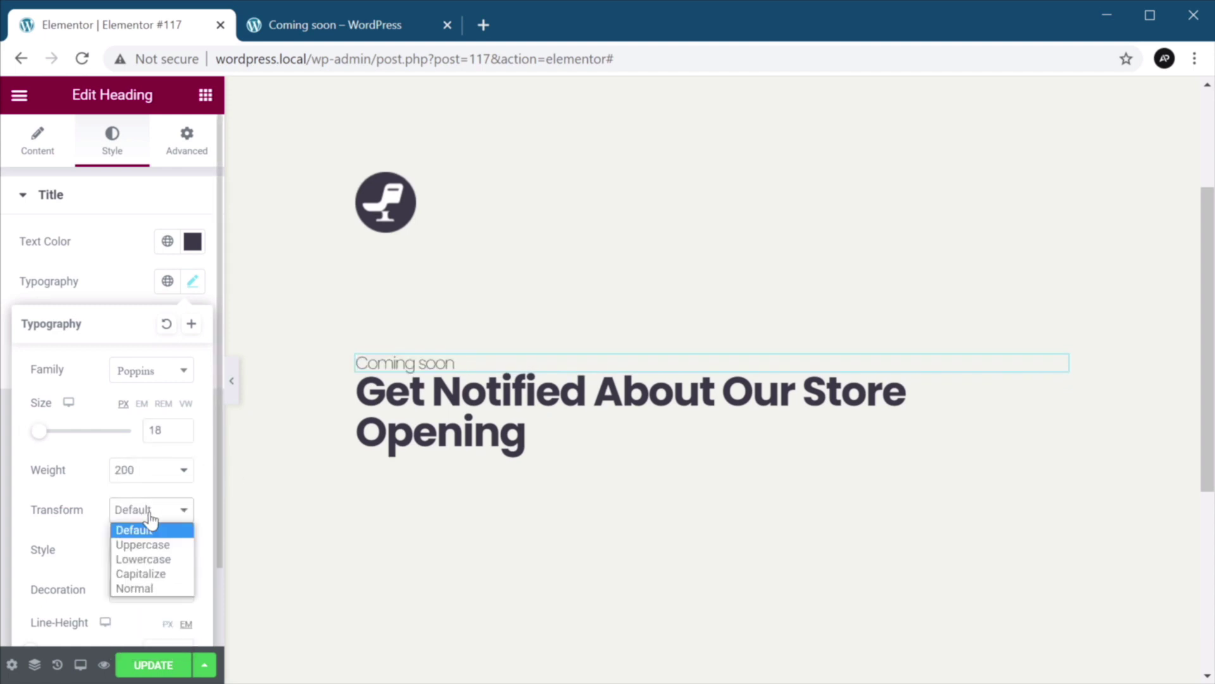
left_click(151, 540)
Set the "Coming soon" heading's line height to 28 px and its letter spacing to 2.
scroll(167, 507, "down", 2)
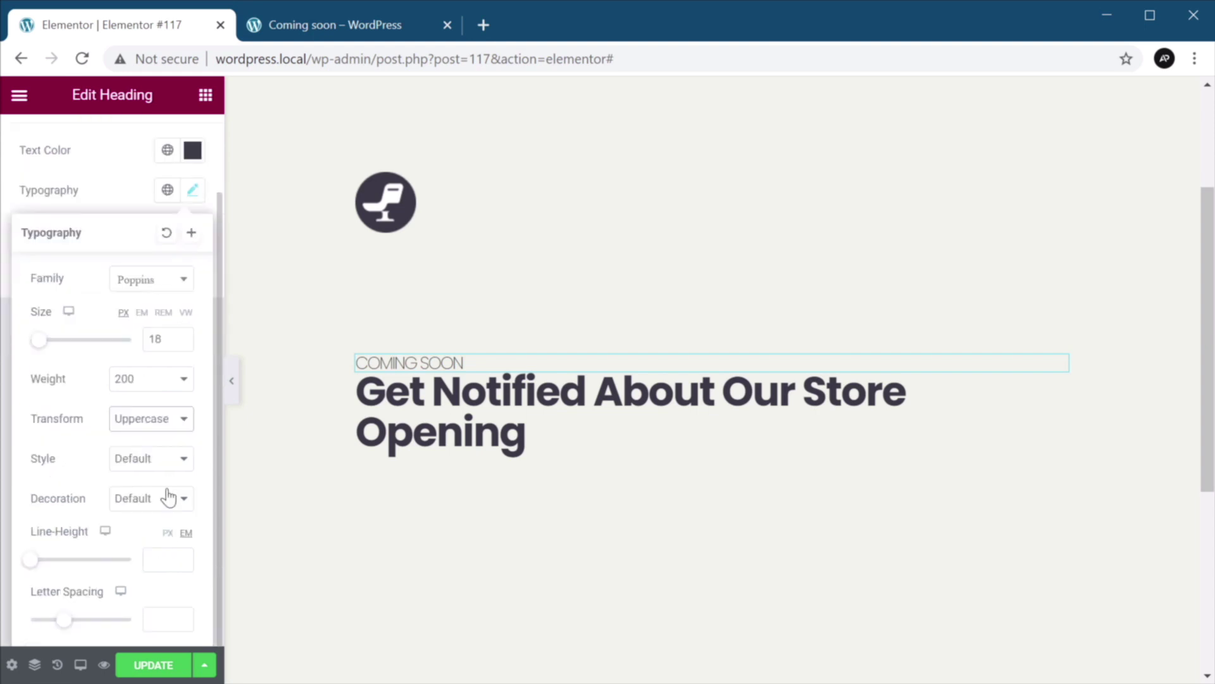
left_click(150, 559)
type("2")
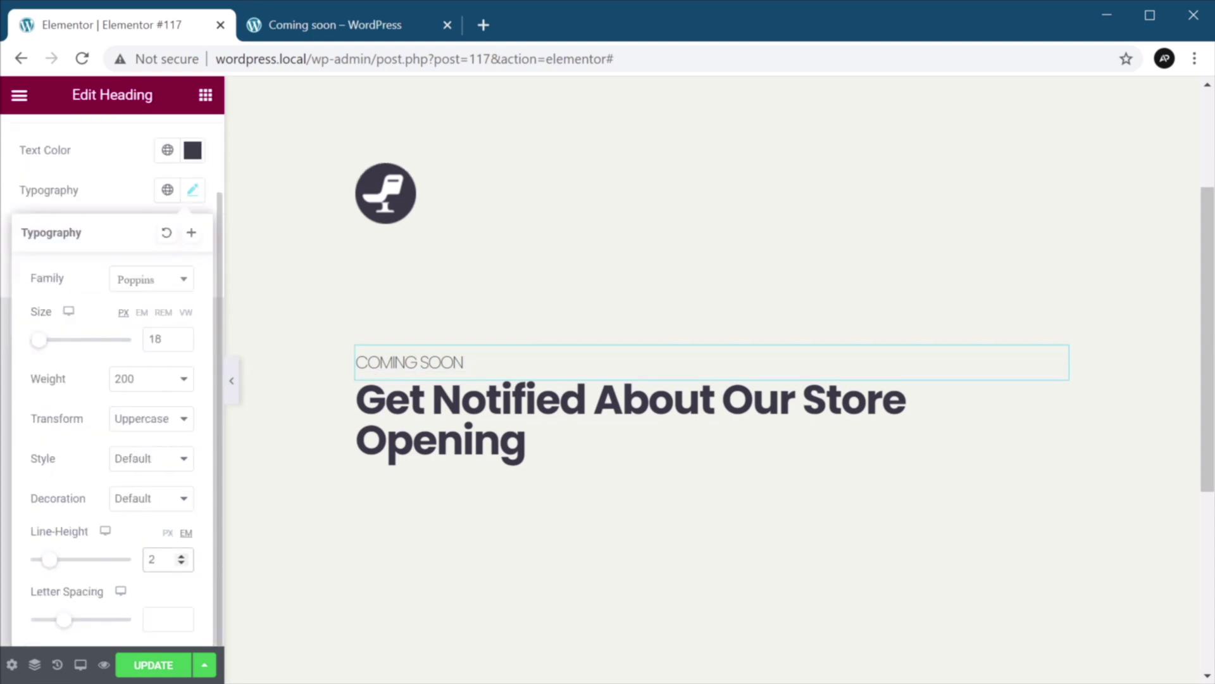
type("0")
left_click(168, 533)
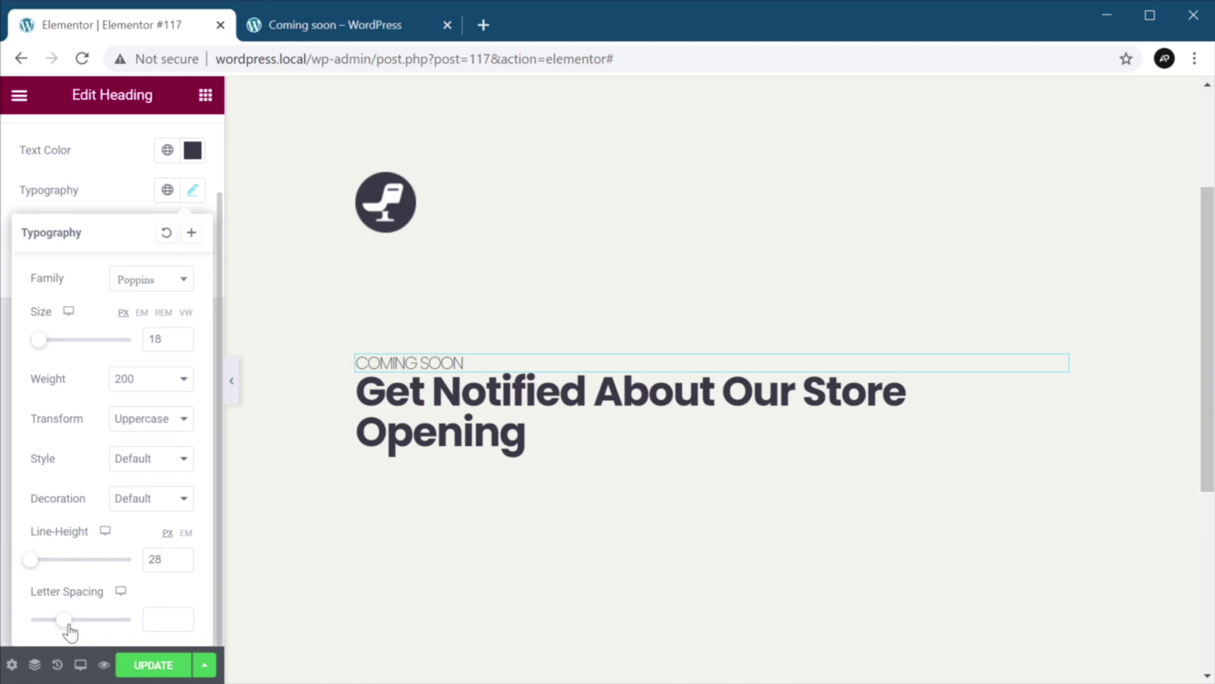
left_click_drag(69, 631, 82, 627)
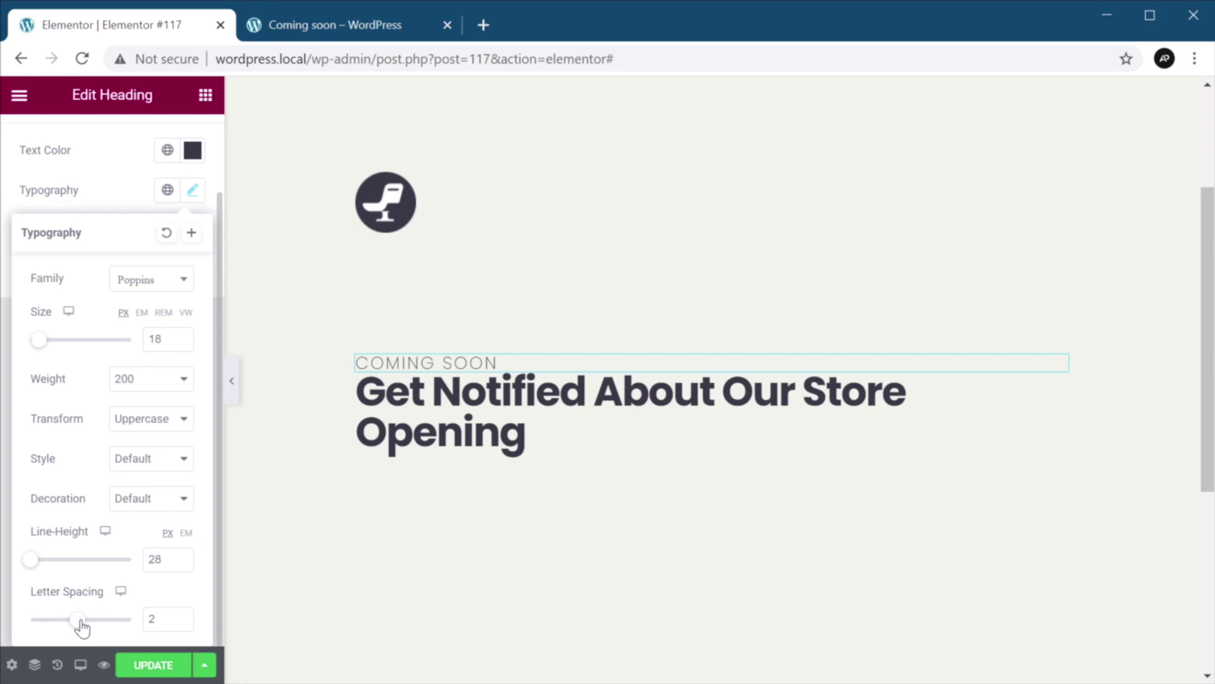
Lower the opacity of the "Coming soon" heading's text color to get #3C3A47C9.
left_click(114, 184)
left_click(191, 157)
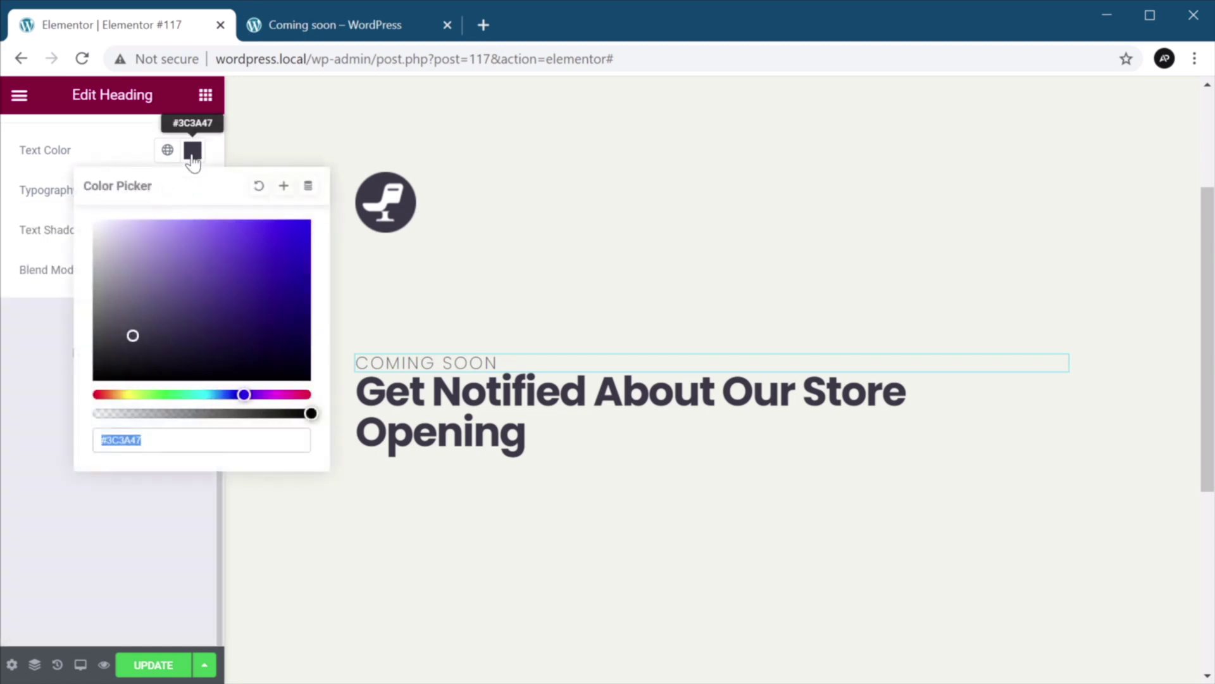
left_click_drag(306, 415, 264, 417)
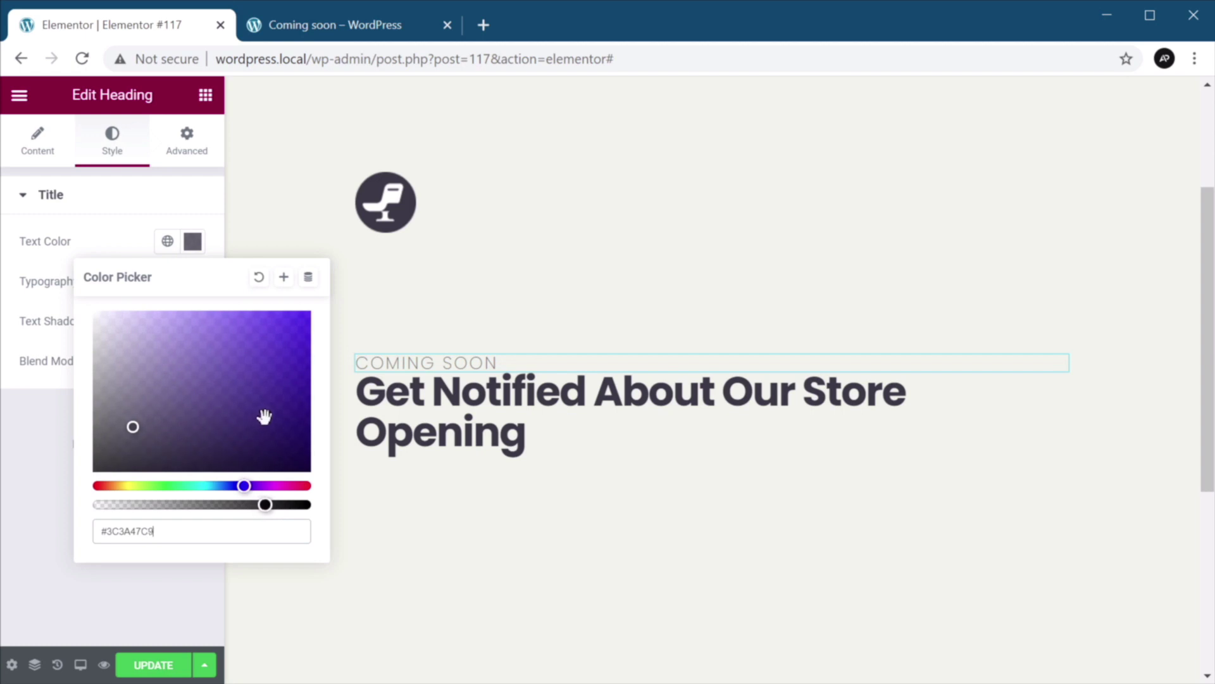
left_click(108, 607)
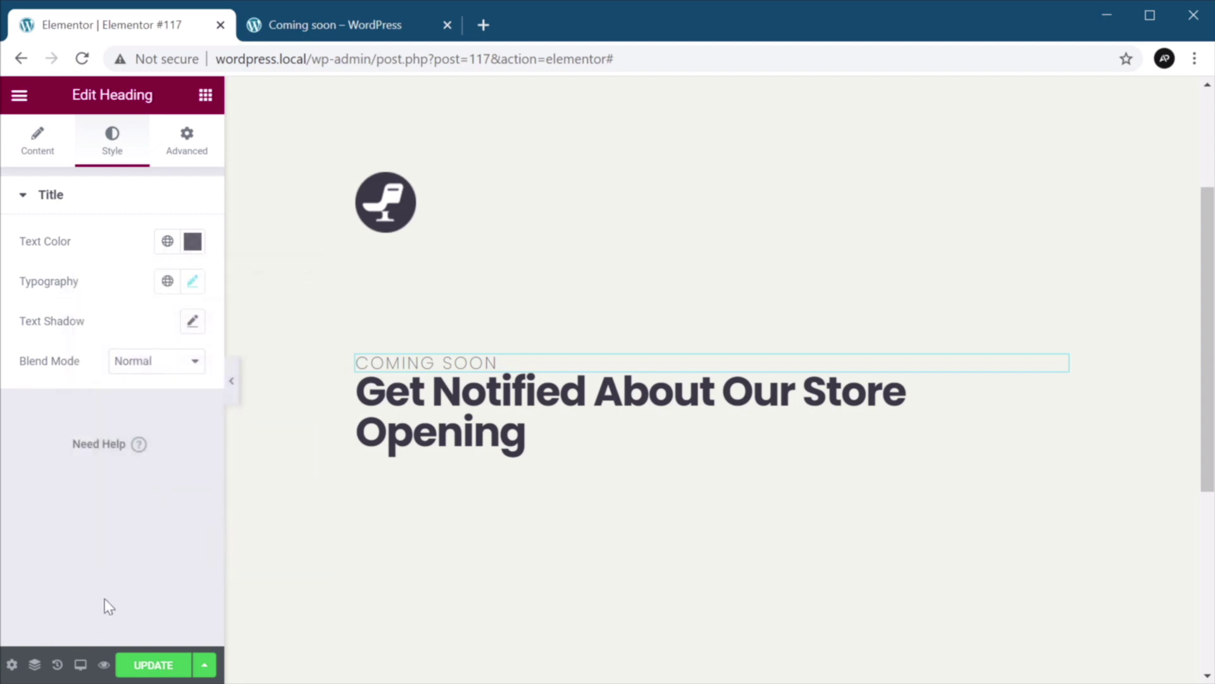
Unlink the "Coming soon" heading's margin values and set only the bottom margin to 32 px.
left_click(186, 140)
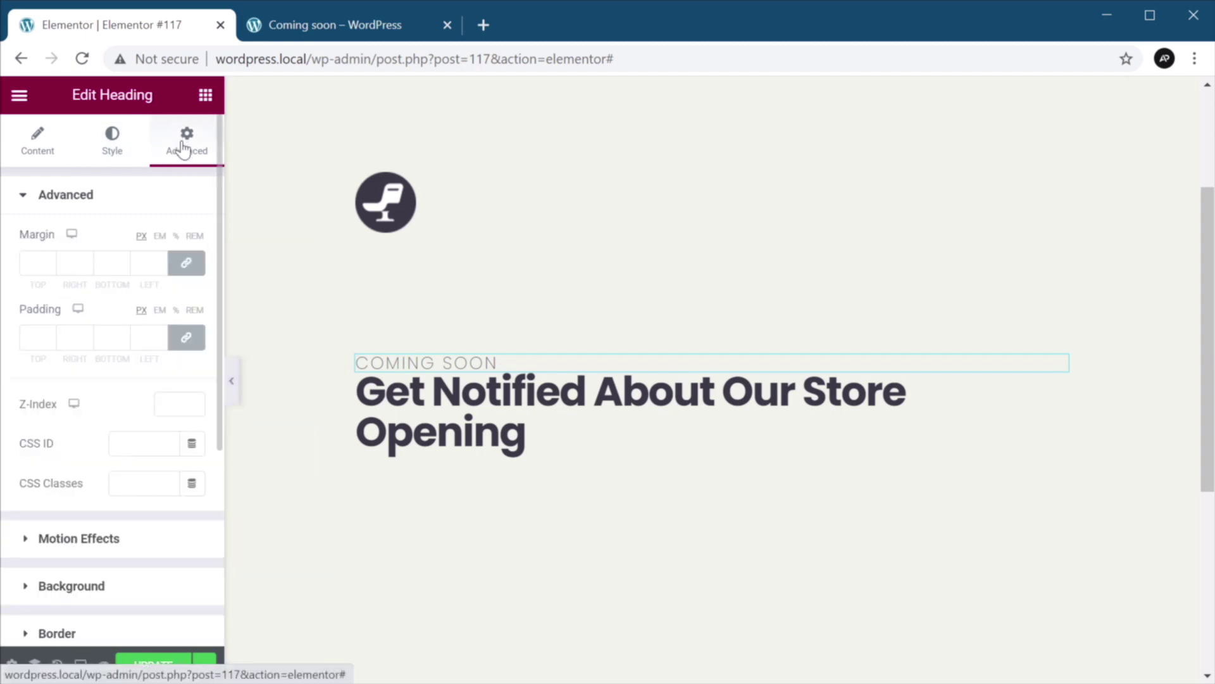
left_click(198, 263)
left_click(121, 262)
type("10")
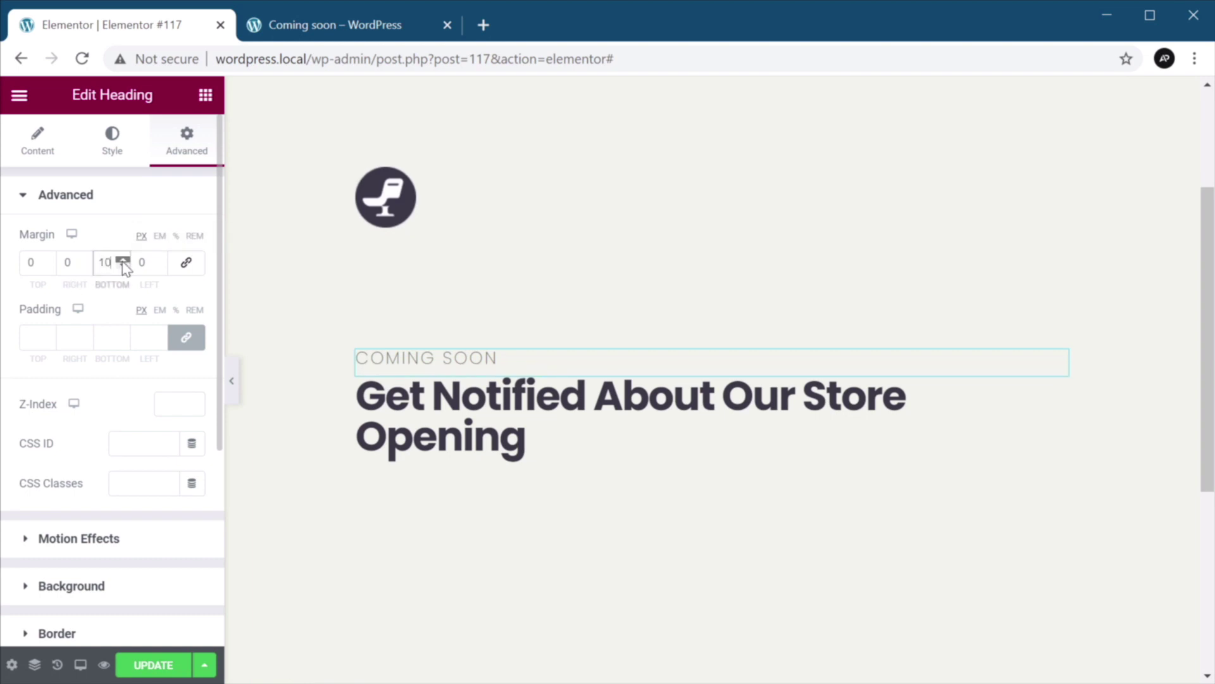
key("BackSpace")
key("BackSpace")
type("32")
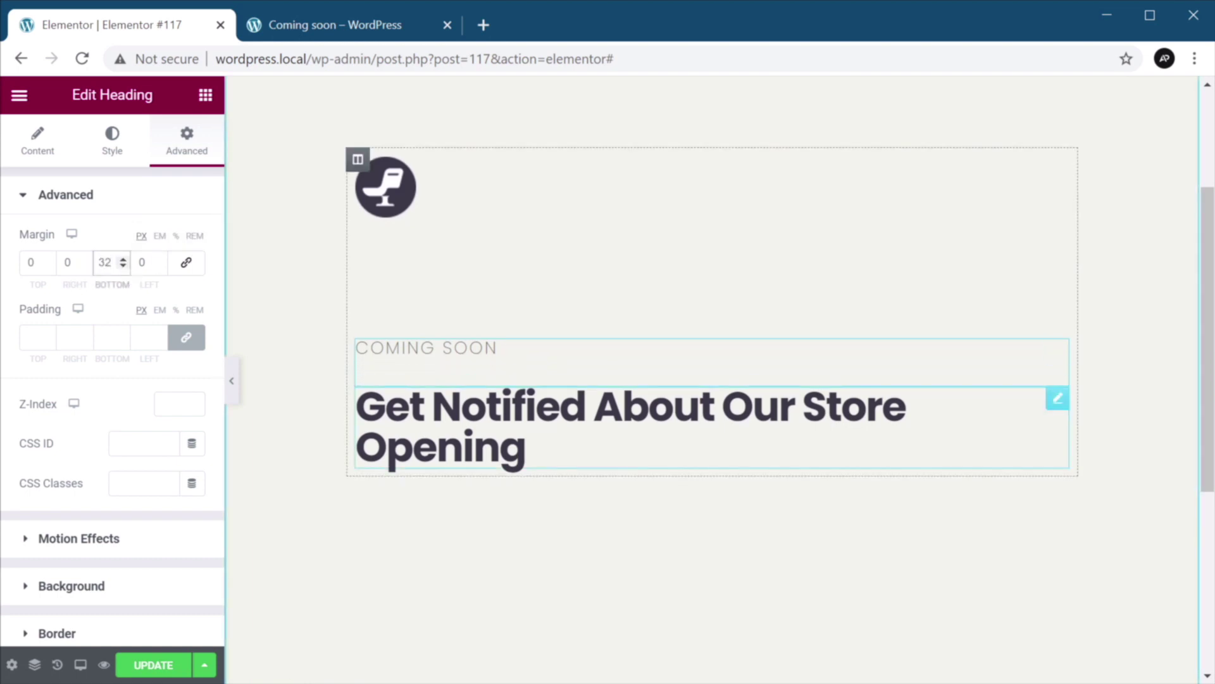
Set the "Get Notified About Our Store Opening" heading's typography to Poppins, 43 px, with Bold weight.
left_click(112, 140)
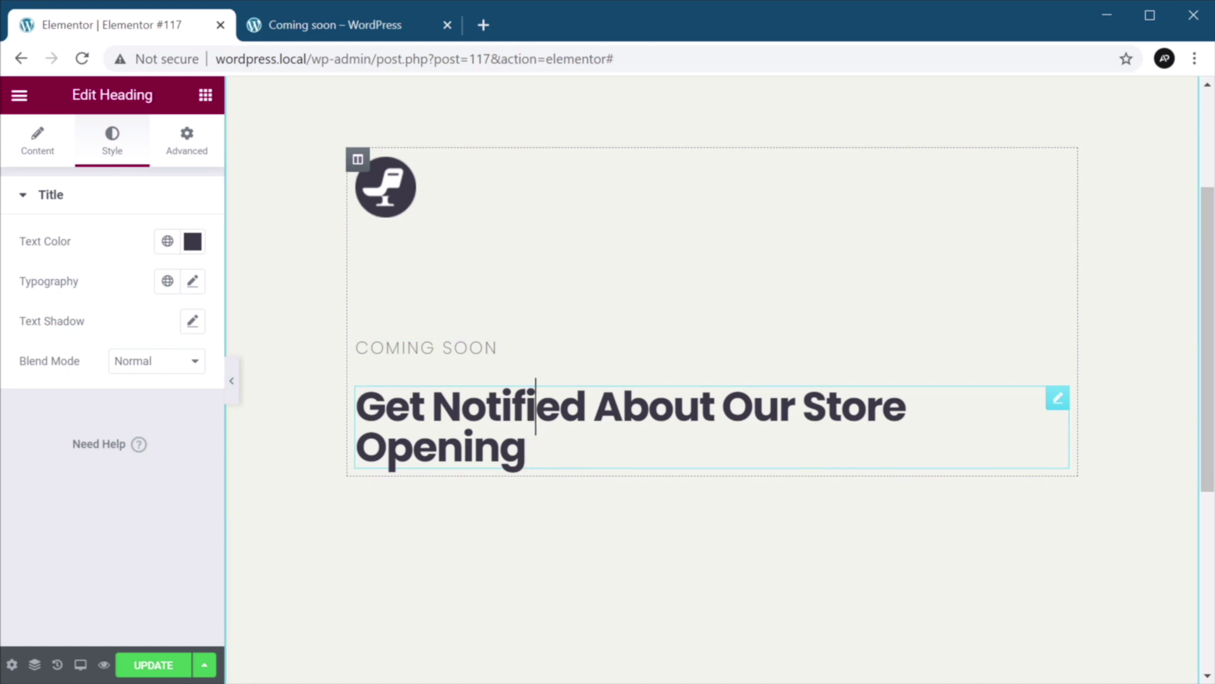
left_click(194, 284)
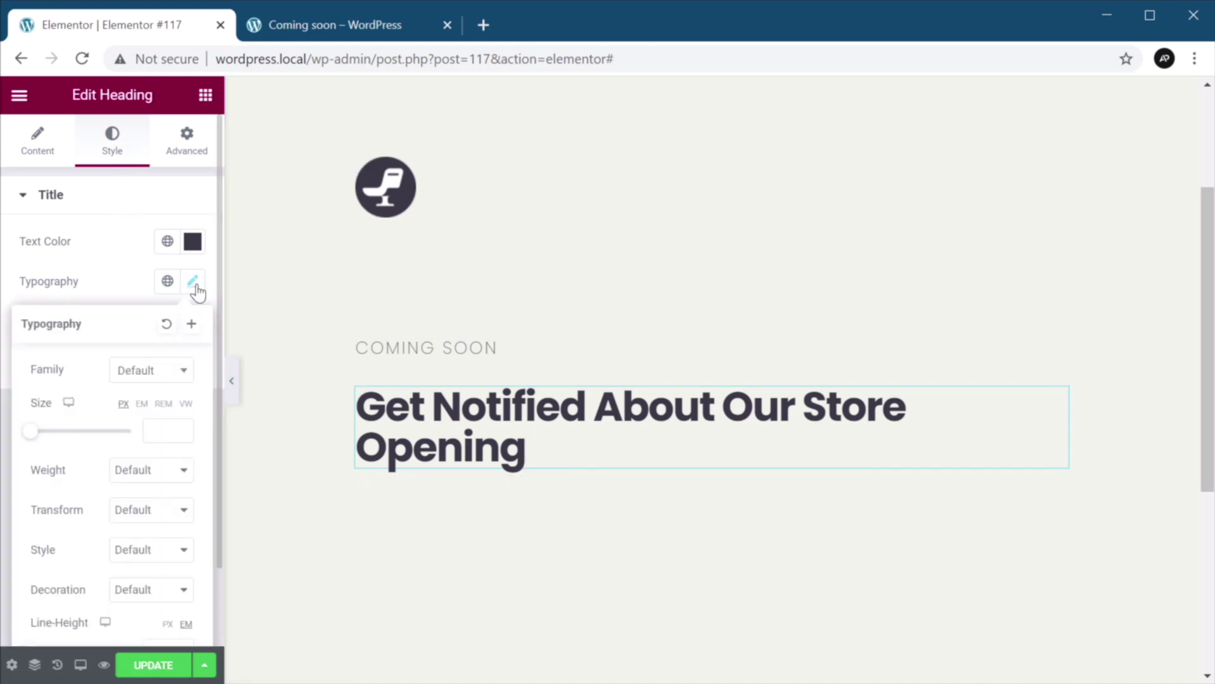
left_click(150, 373)
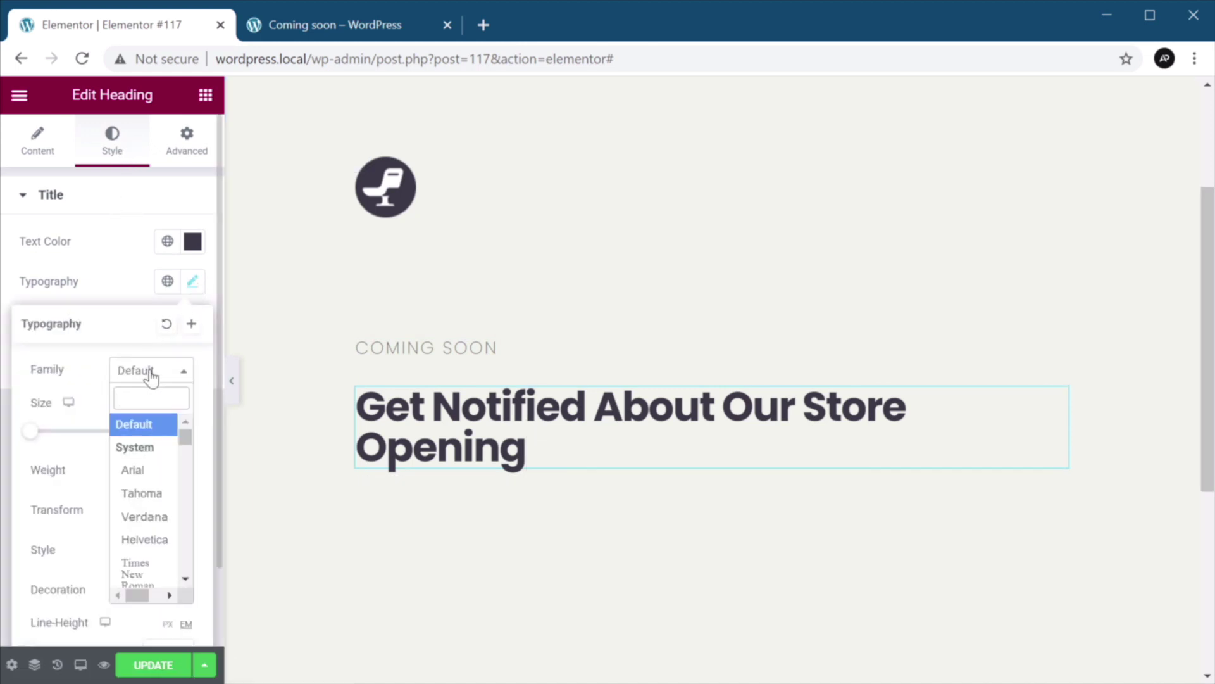
type("popp")
key("Return")
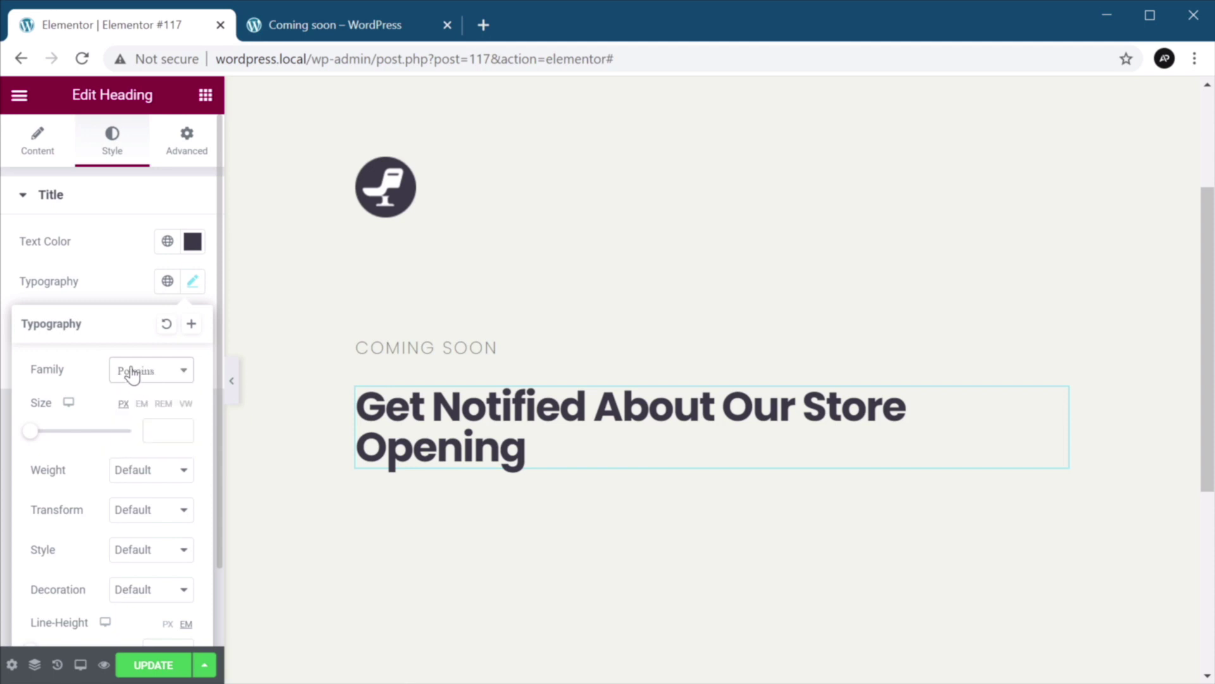
left_click(161, 430)
type("43")
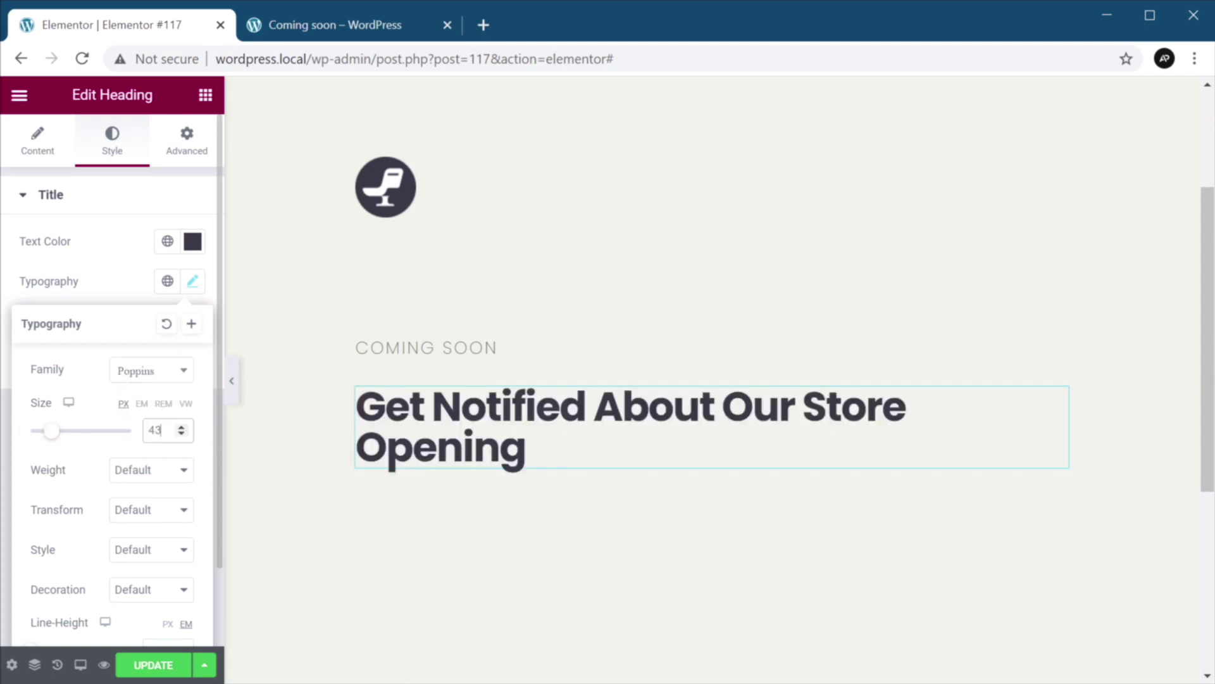
left_click(147, 469)
left_click(135, 651)
Set the "Get Notified About Our Store Opening" heading's line height to 64 px and its letter spacing to -1.
scroll(169, 464, "down", 2)
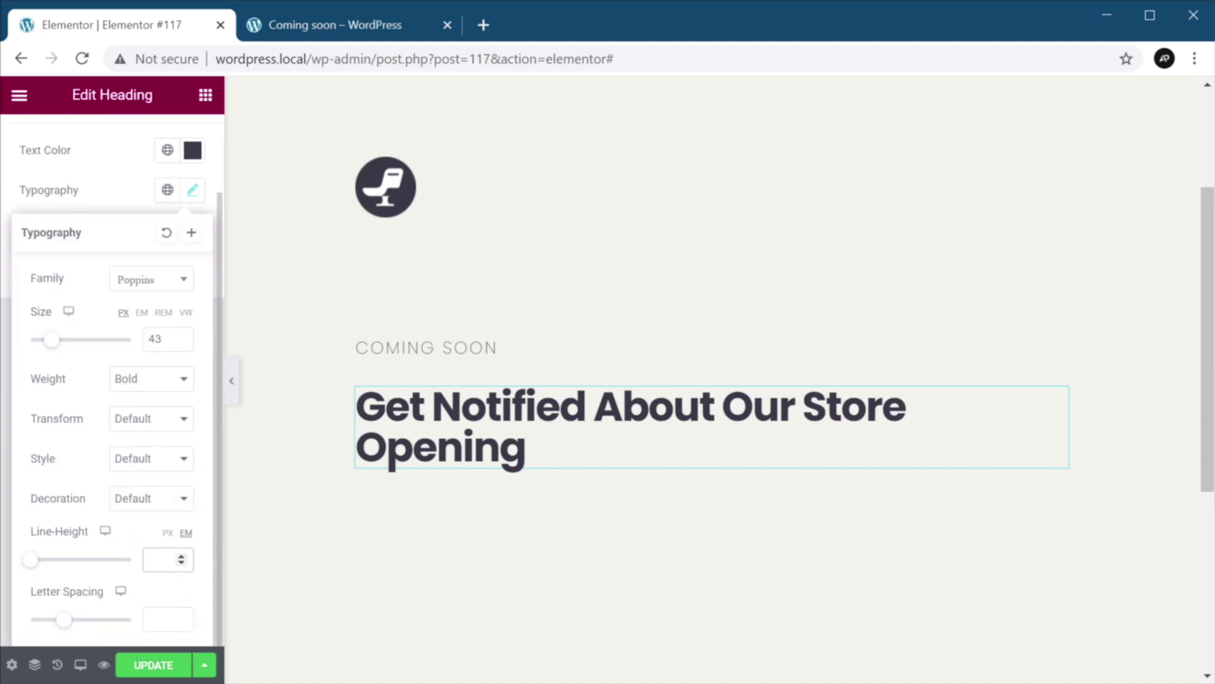
type("64")
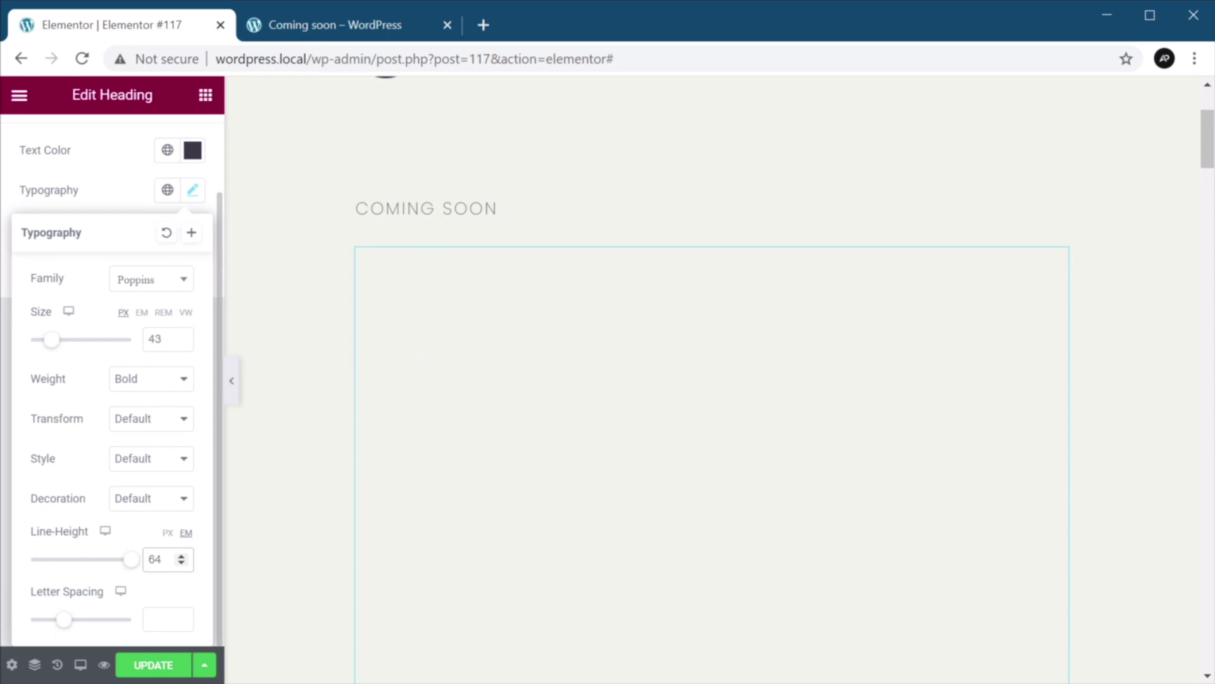
left_click(169, 533)
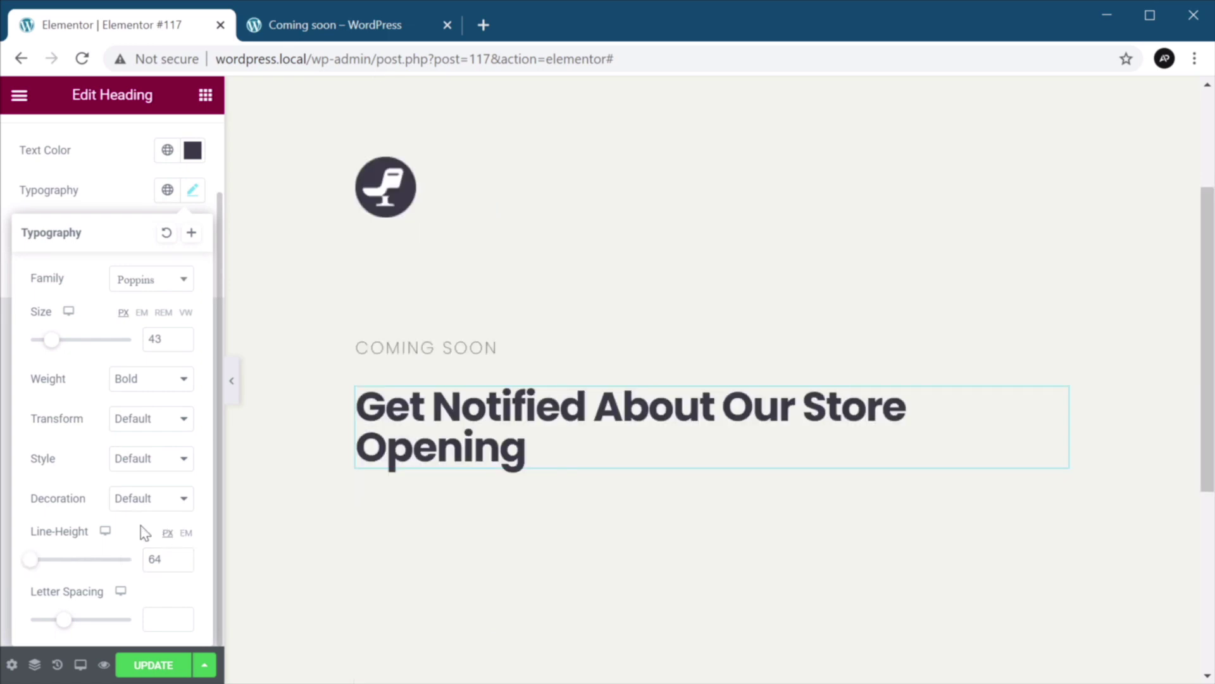
left_click_drag(64, 621, 57, 627)
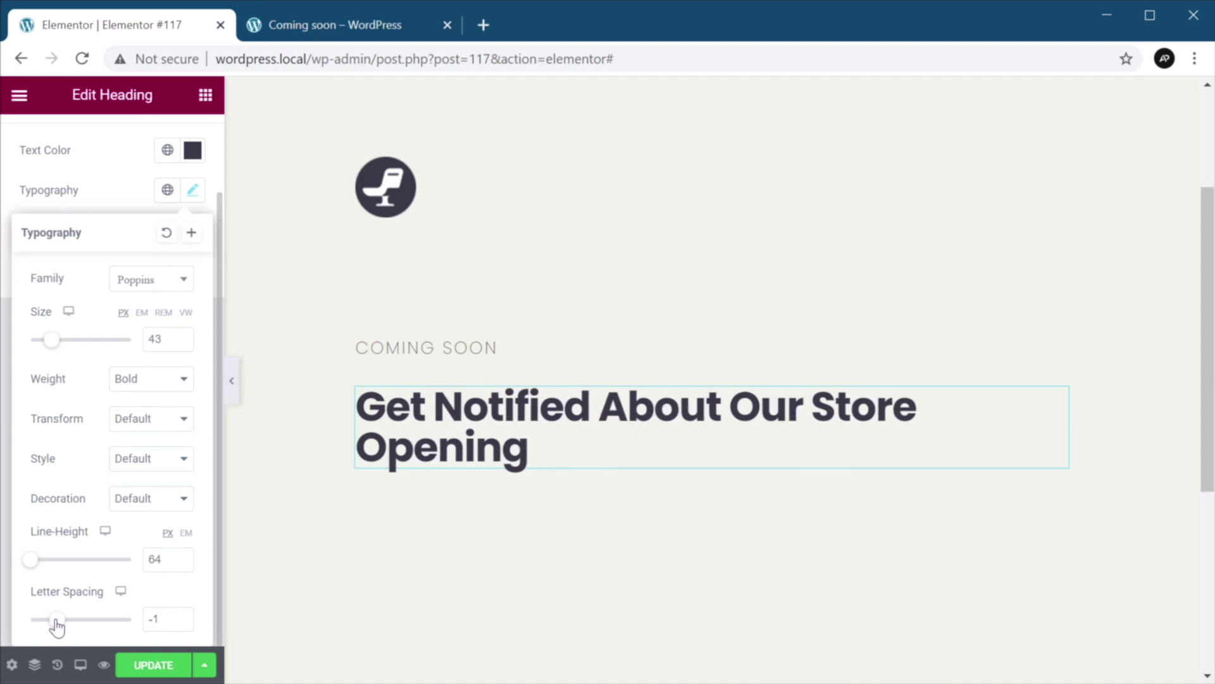
Reduce the "Get Notified About Our Store Opening" heading's line height to 48 px and close the typography settings.
left_click(181, 557)
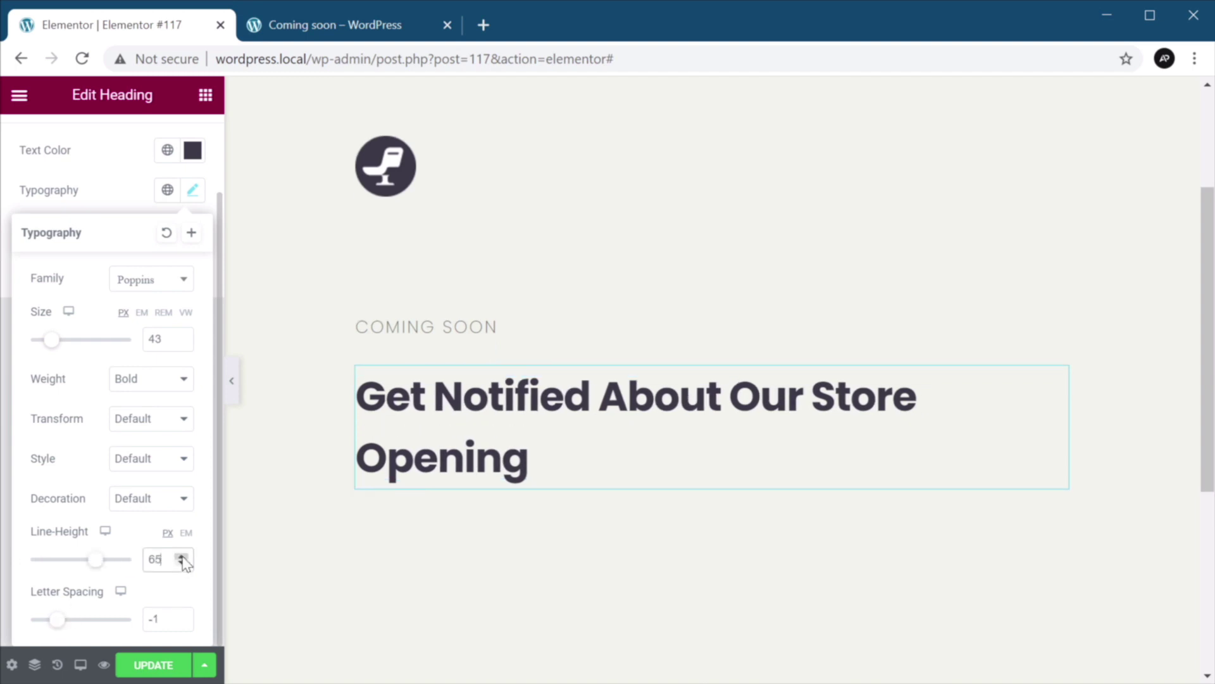
left_click(182, 563)
left_click(182, 562)
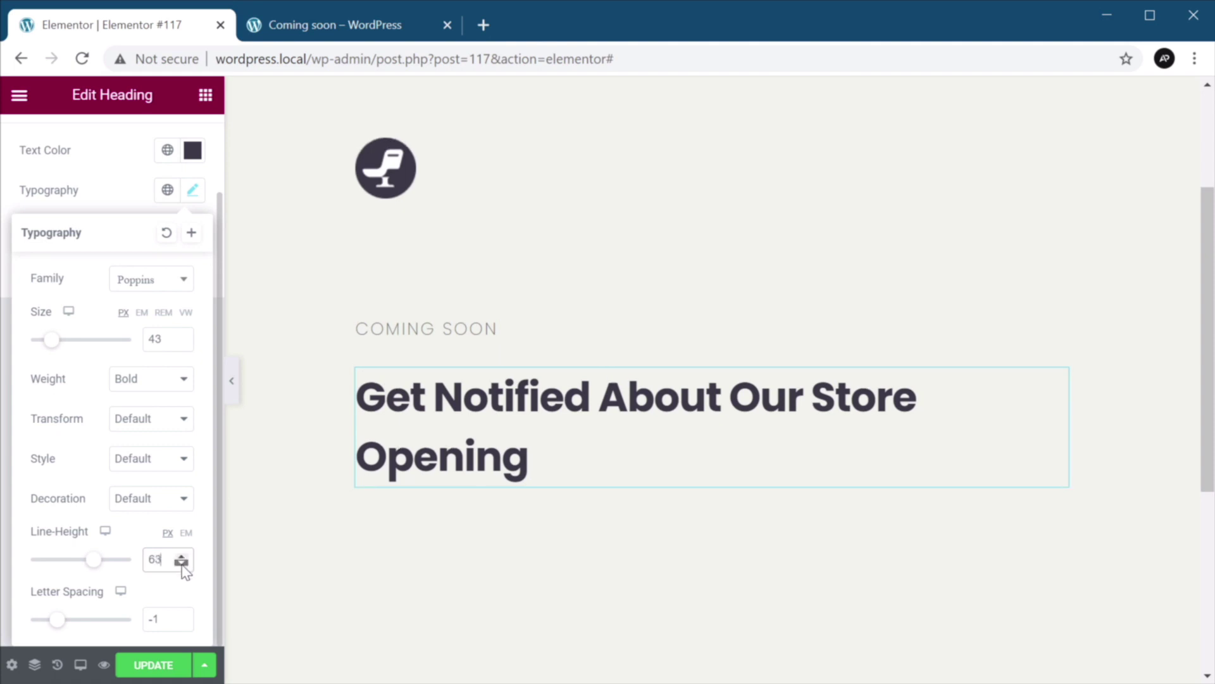
left_click(183, 563)
left_click(182, 563)
left_click(182, 563)
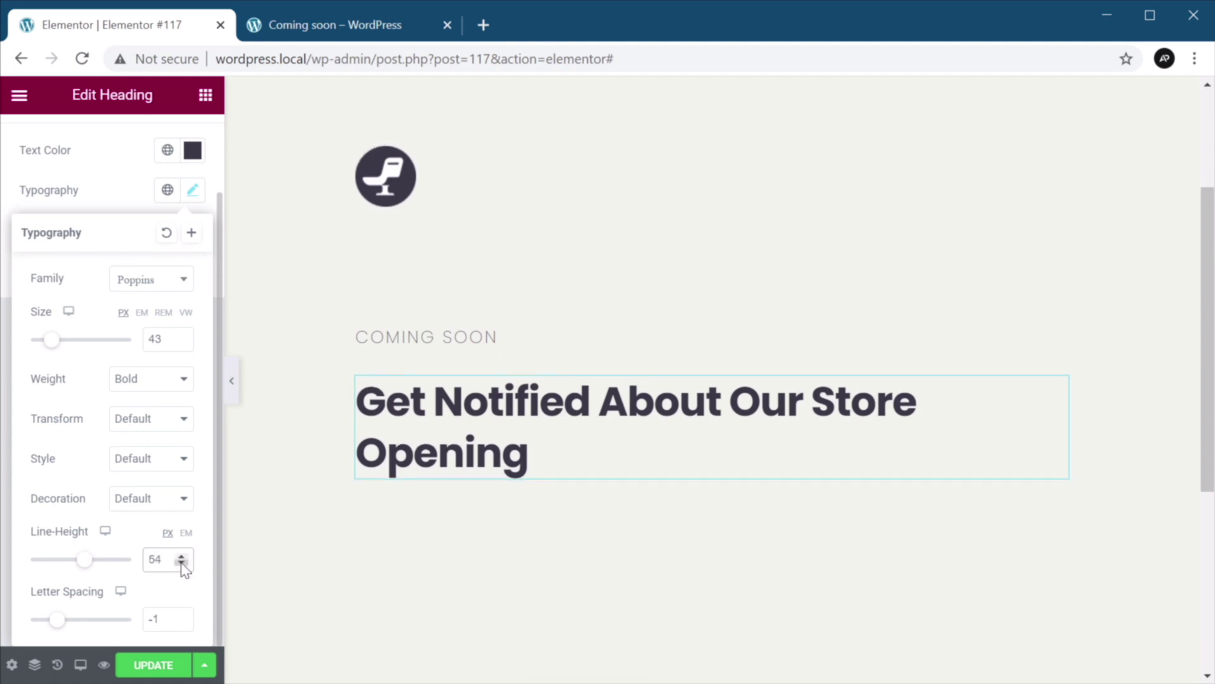
left_click(183, 563)
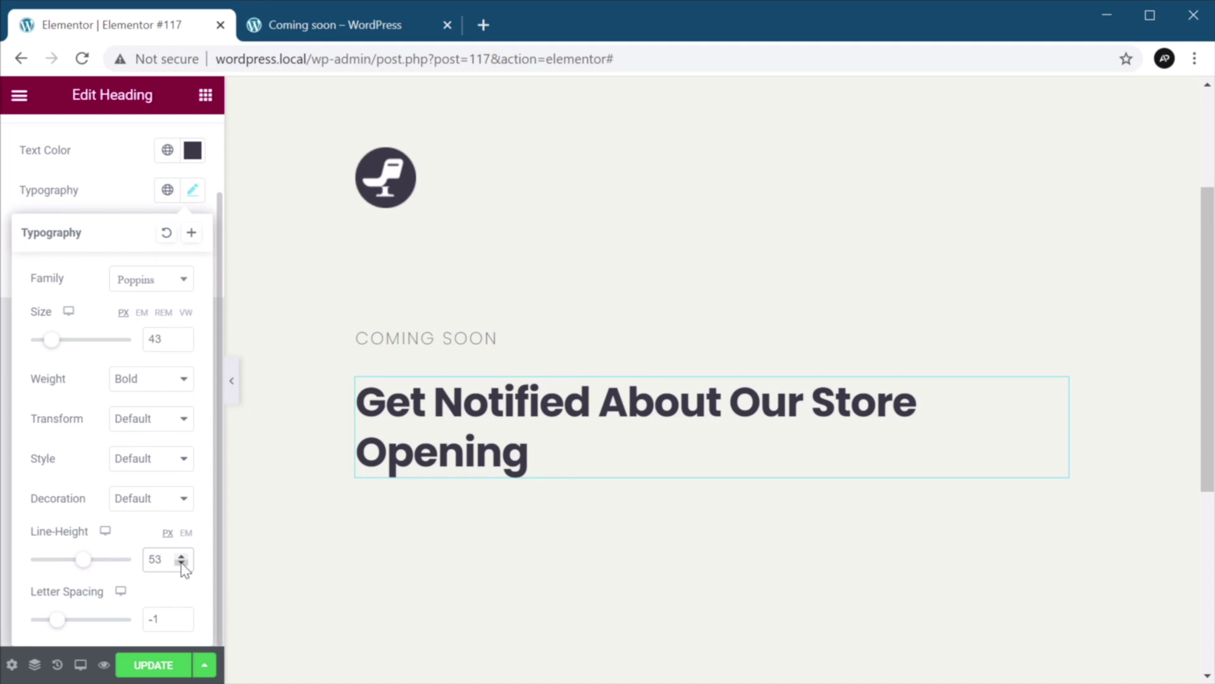
left_click(182, 563)
left_click(182, 563)
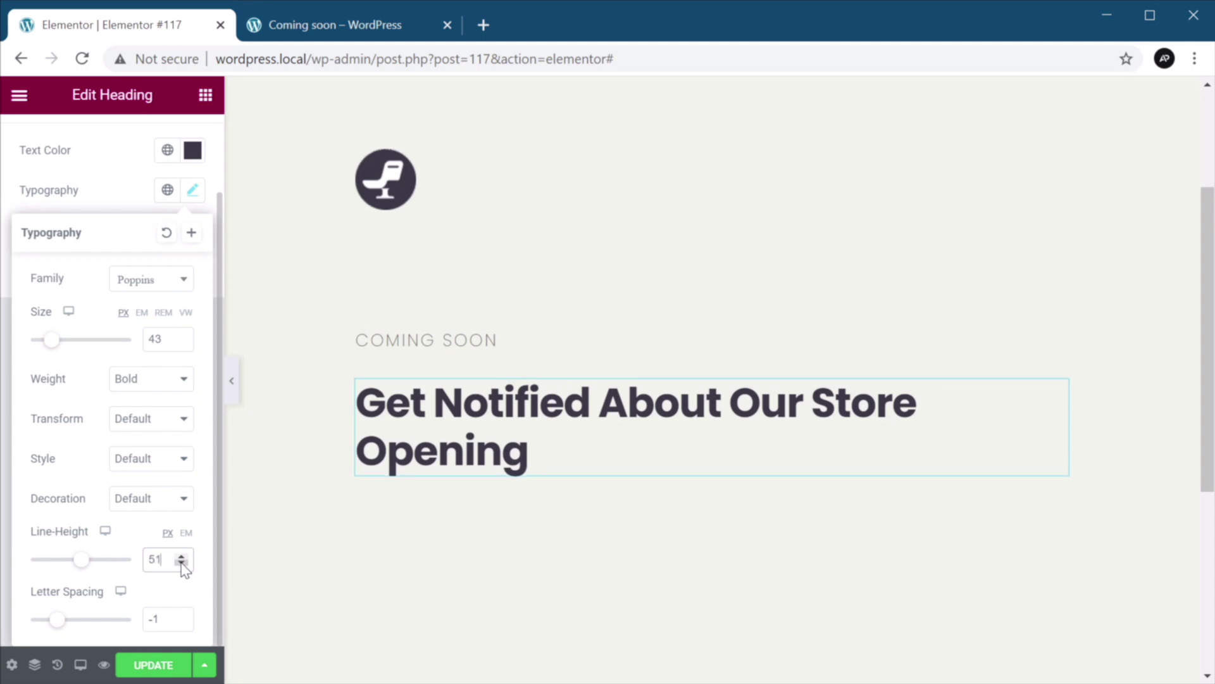
left_click(182, 563)
left_click(183, 563)
left_click(183, 562)
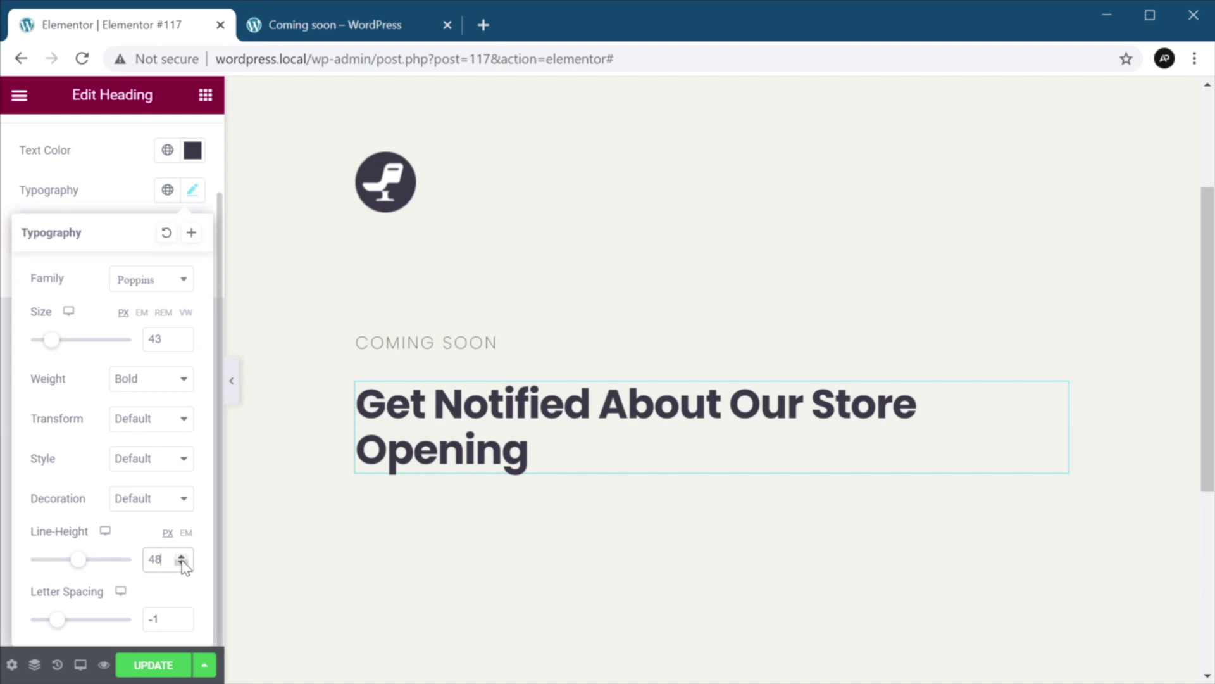
left_click(1118, 412)
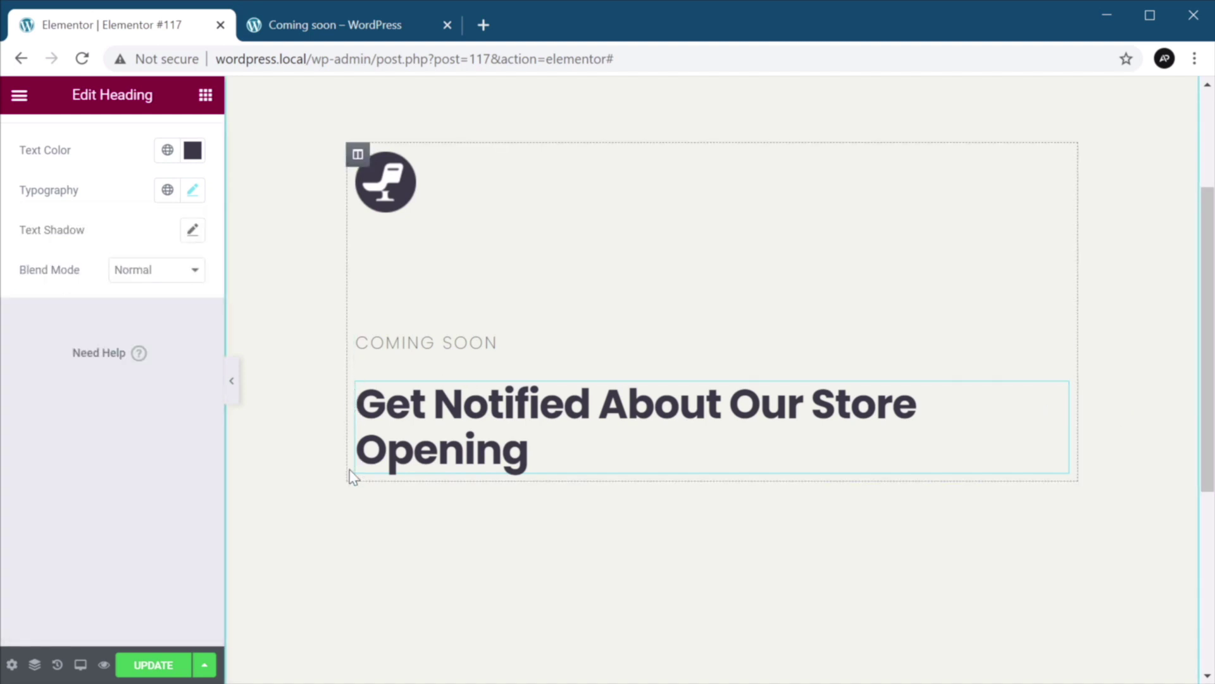
Set the padding of the column containing the logo and headings to 0 px on all sides.
left_click(374, 248)
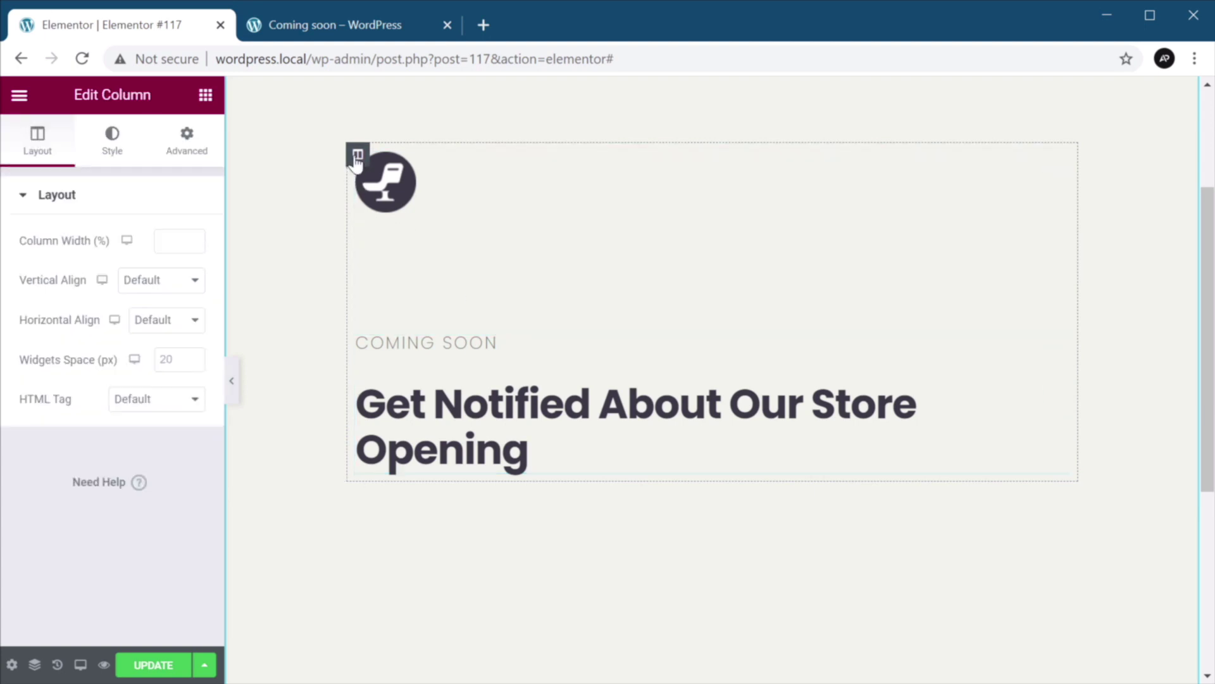
left_click(112, 139)
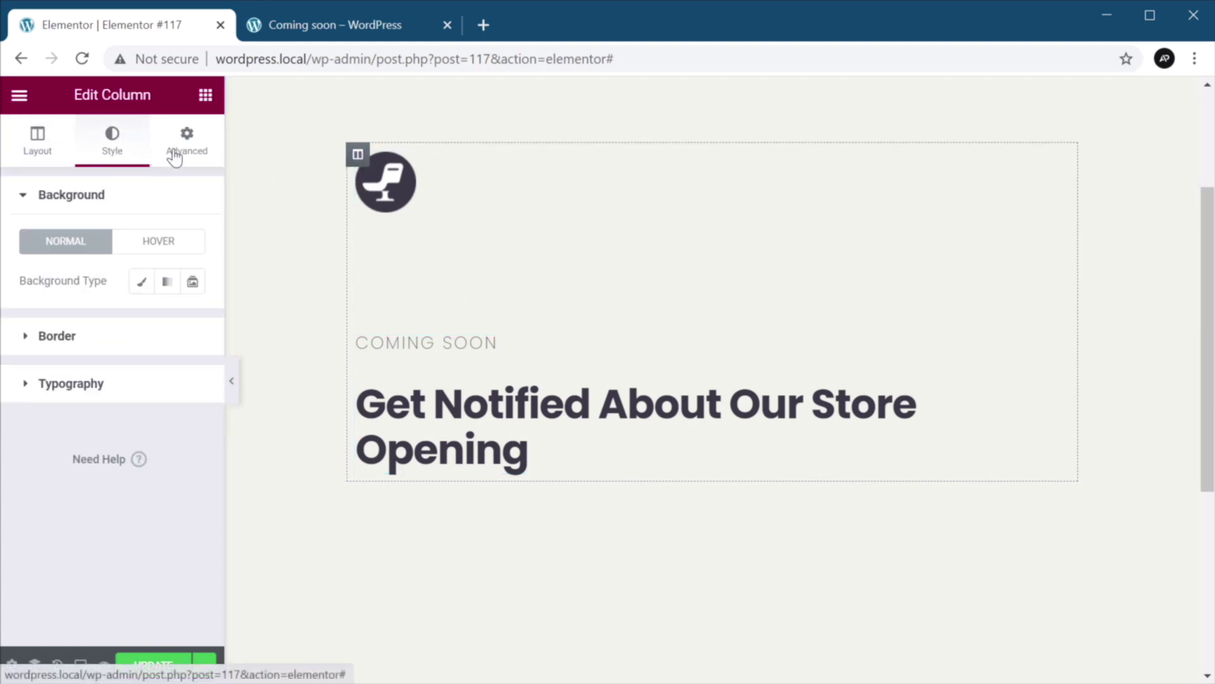
left_click(183, 149)
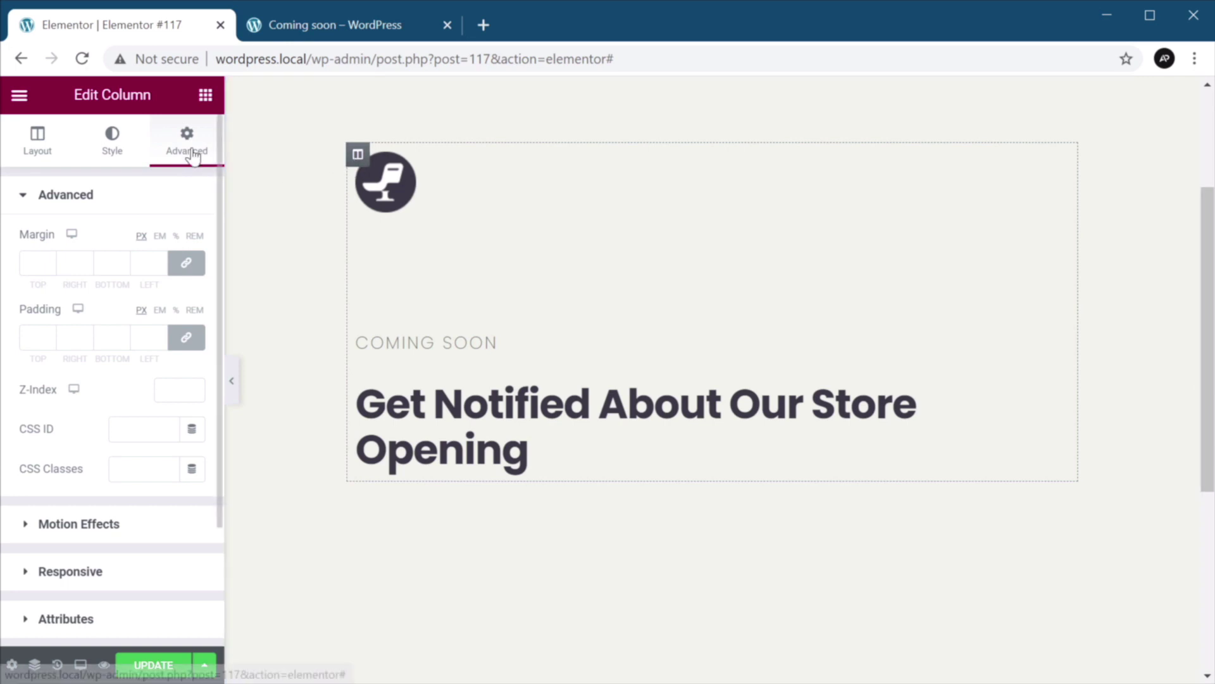
left_click(34, 336)
type("0")
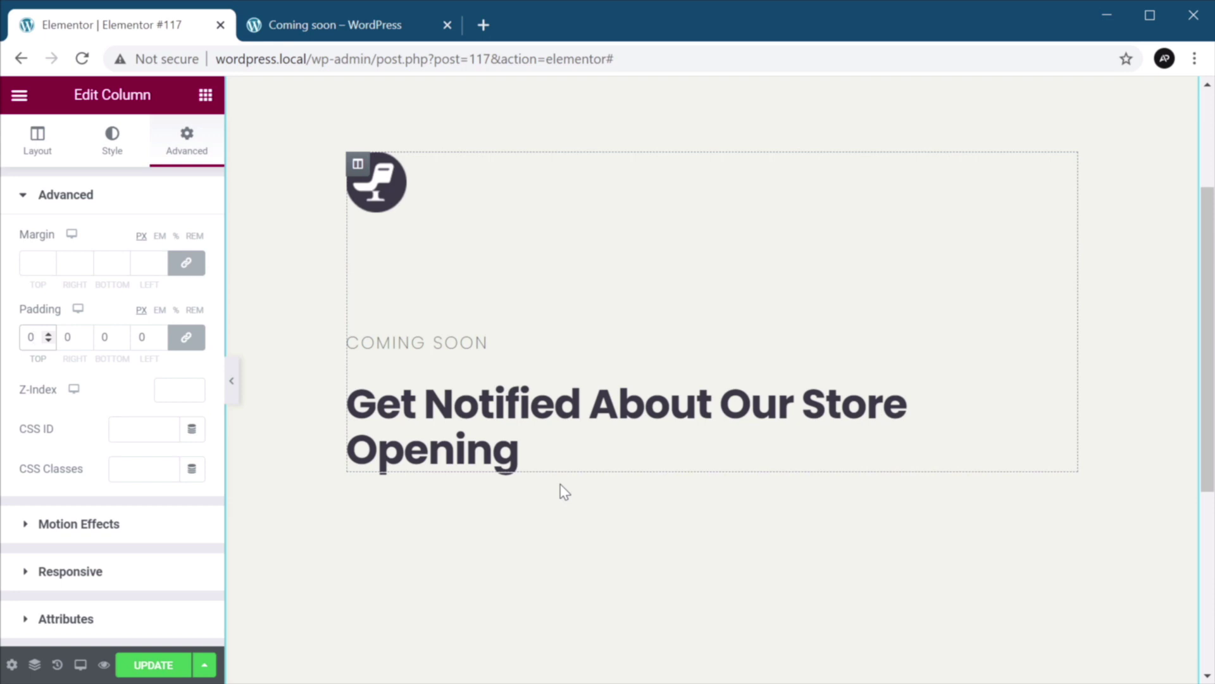
Add a Form widget directly below the "Get Notified About Our Store Opening" heading.
left_click(205, 95)
scroll(120, 454, "down", 7)
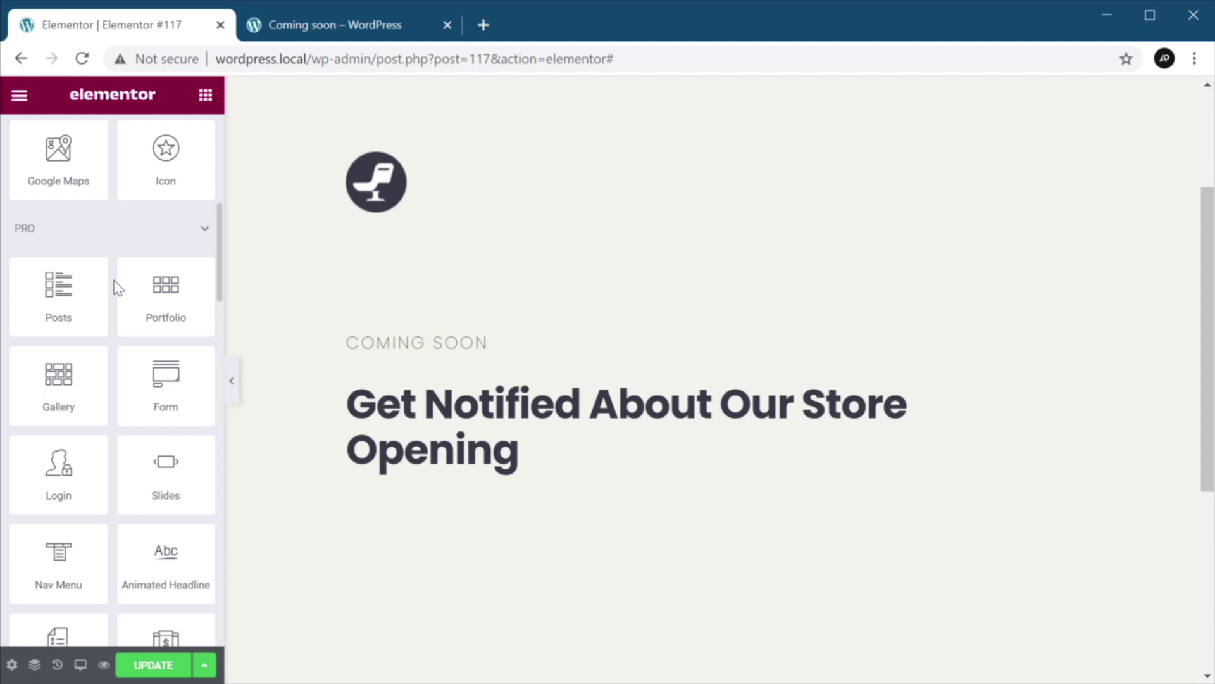
left_click_drag(158, 288, 655, 584)
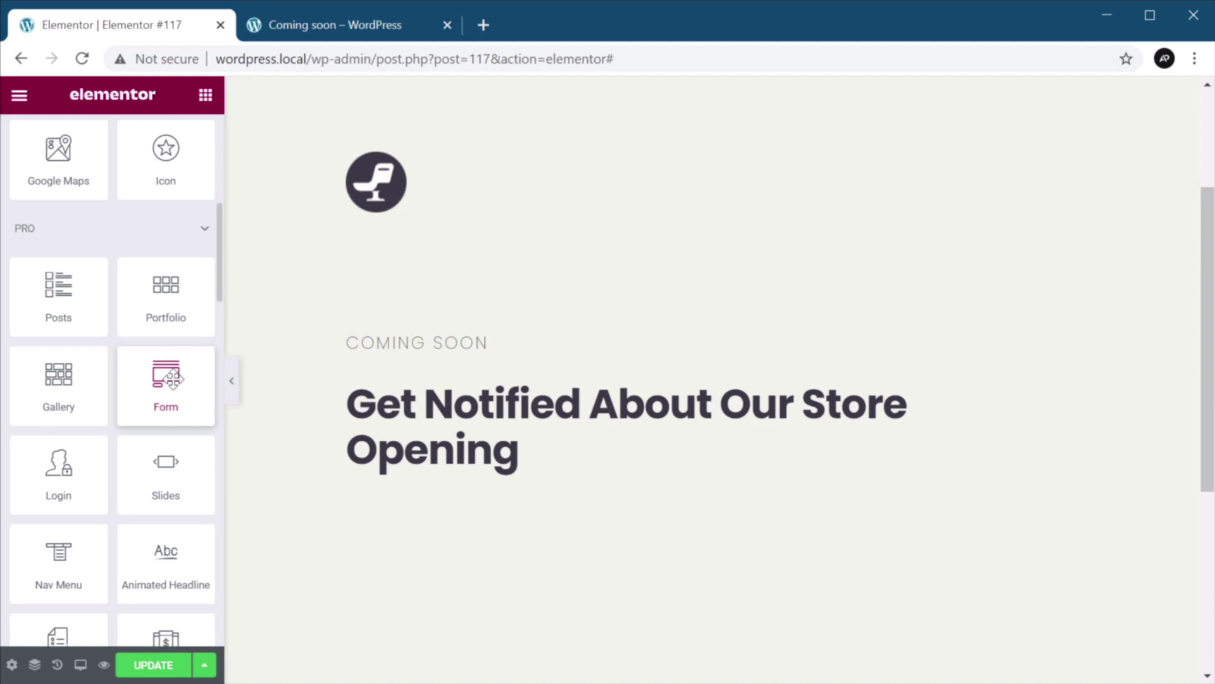
left_click_drag(173, 379, 522, 512)
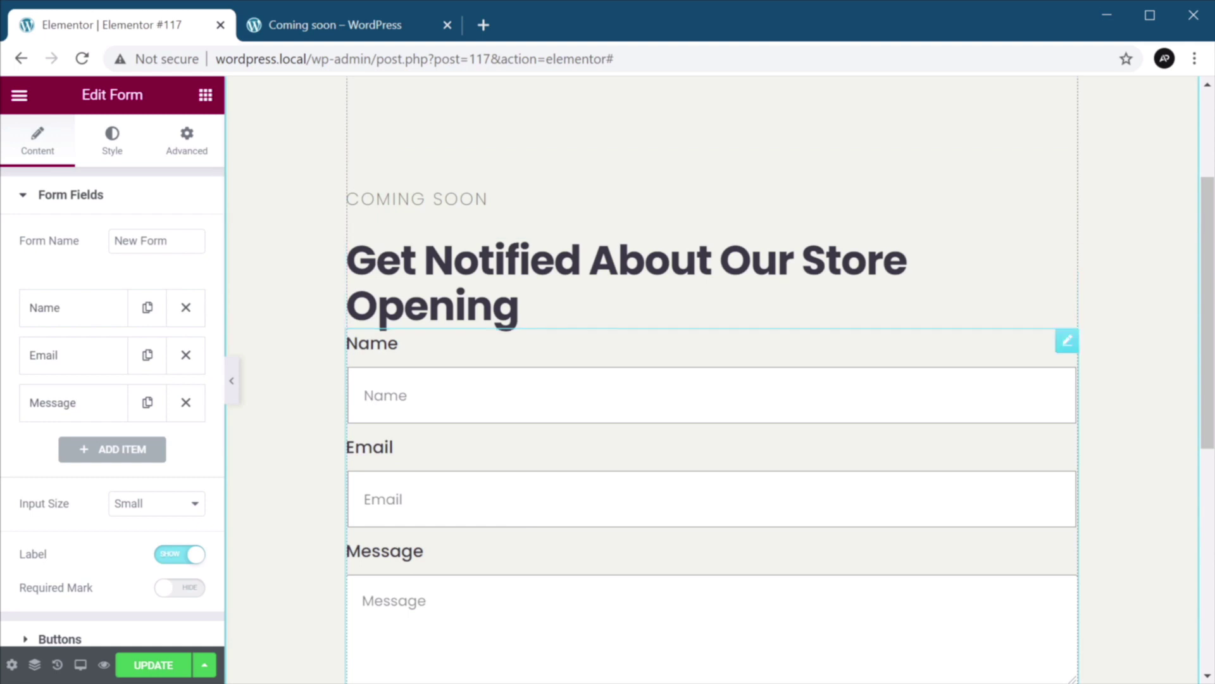
Unlink the "Get Notified About Our Store Opening" heading's margin values and set only the bottom margin to 32 px.
left_click(518, 311)
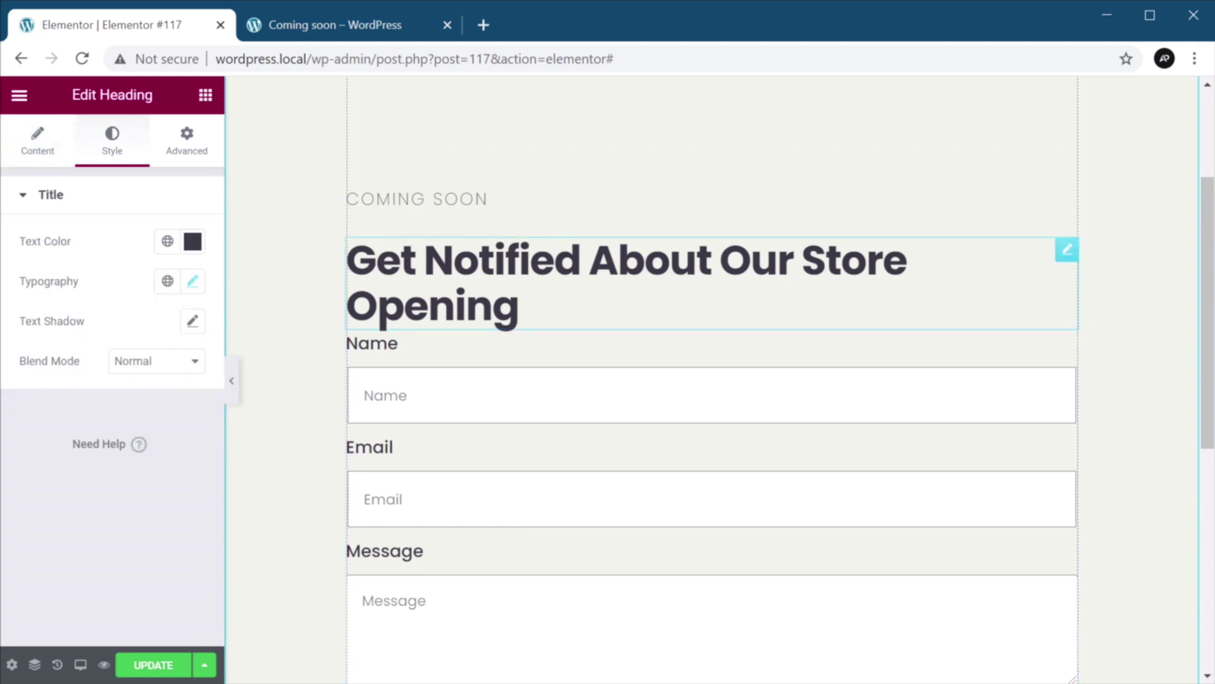
left_click(189, 144)
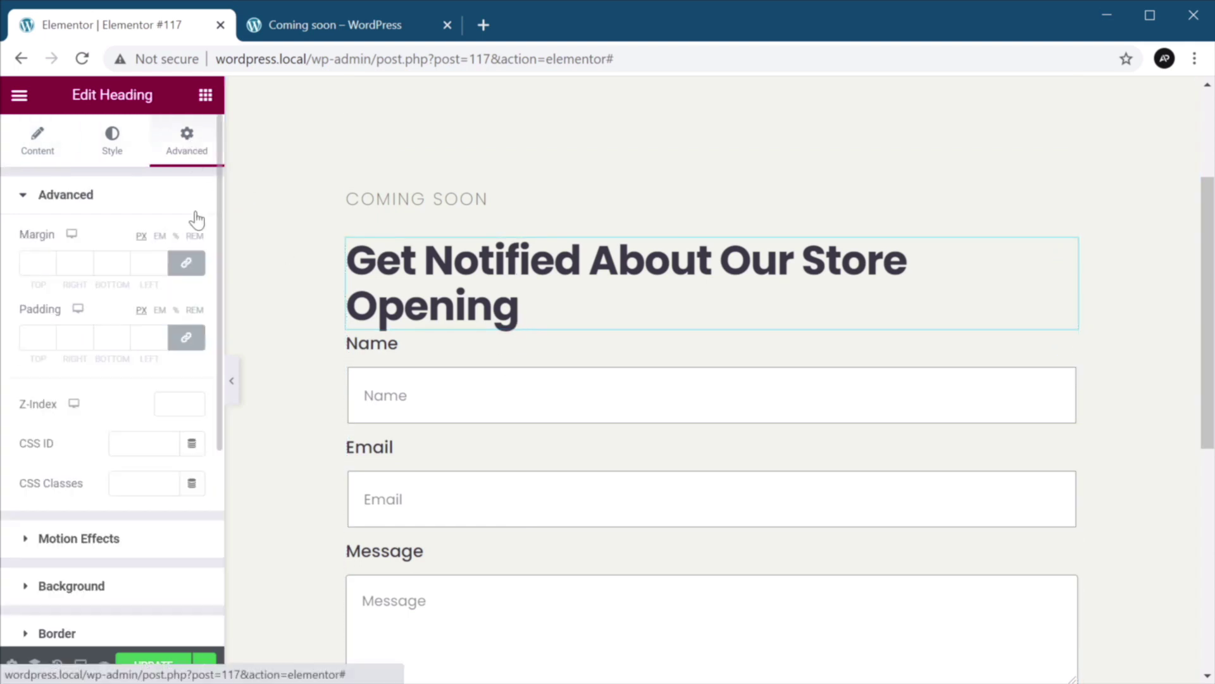
left_click(185, 262)
left_click(109, 262)
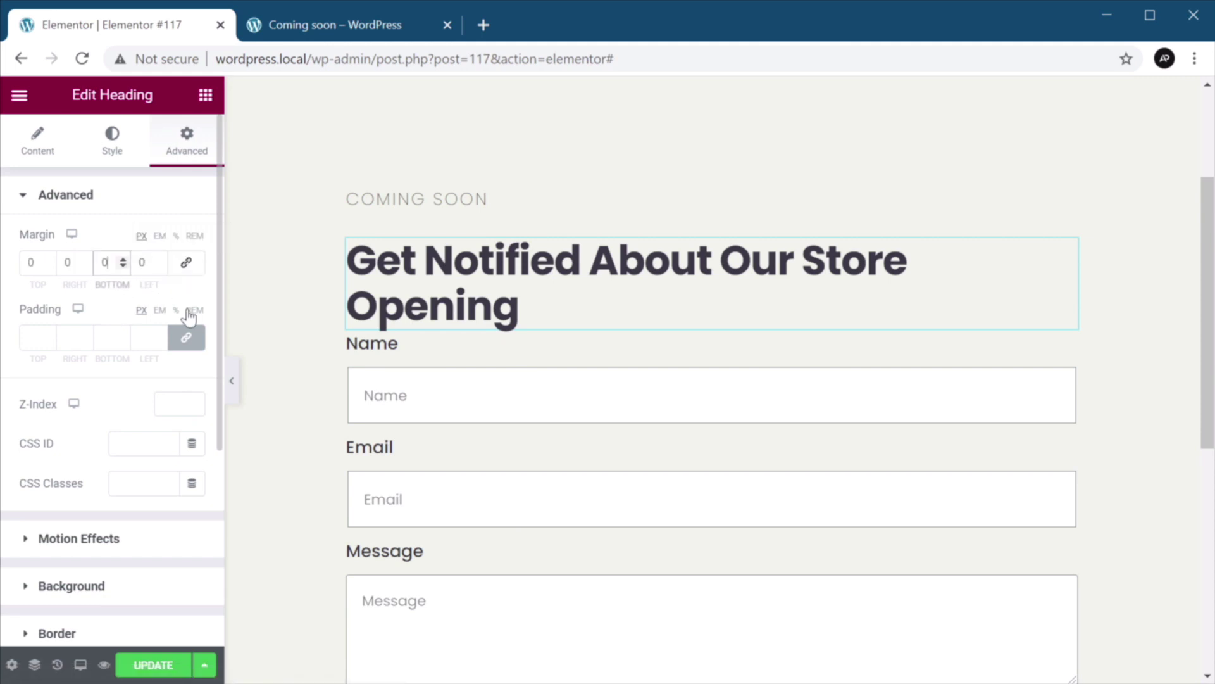
type("32")
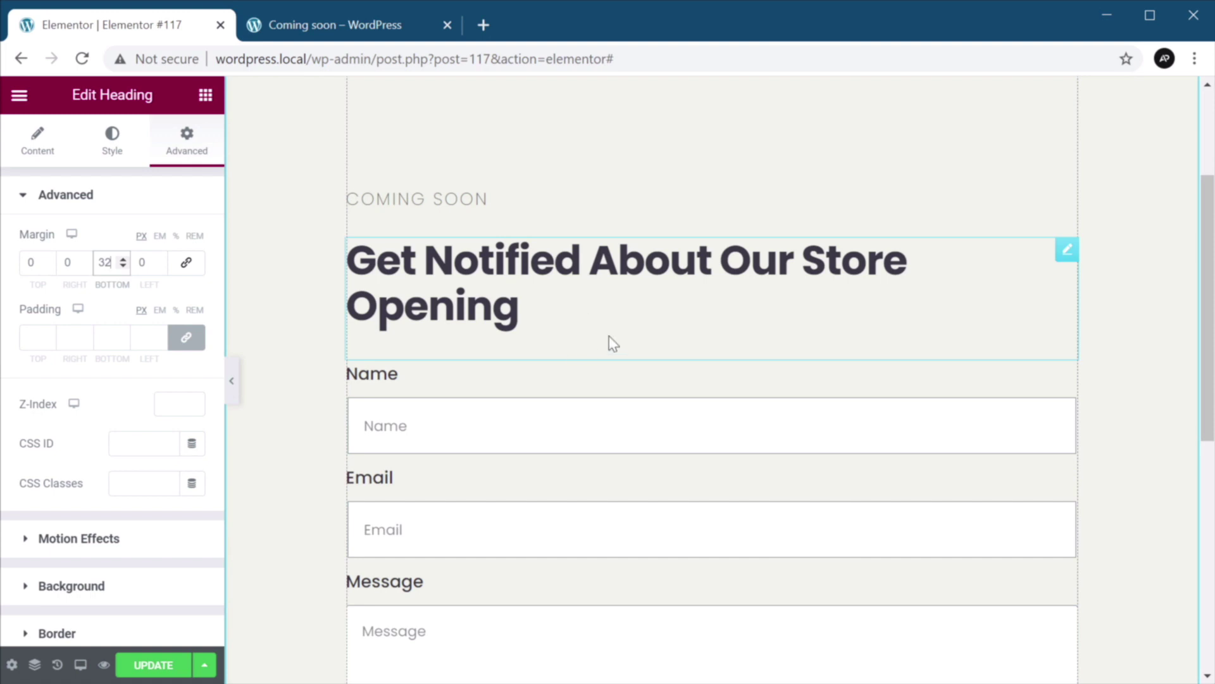
Remove the Name and Message fields from the form, keeping only the Email field.
scroll(627, 314, "down", 1)
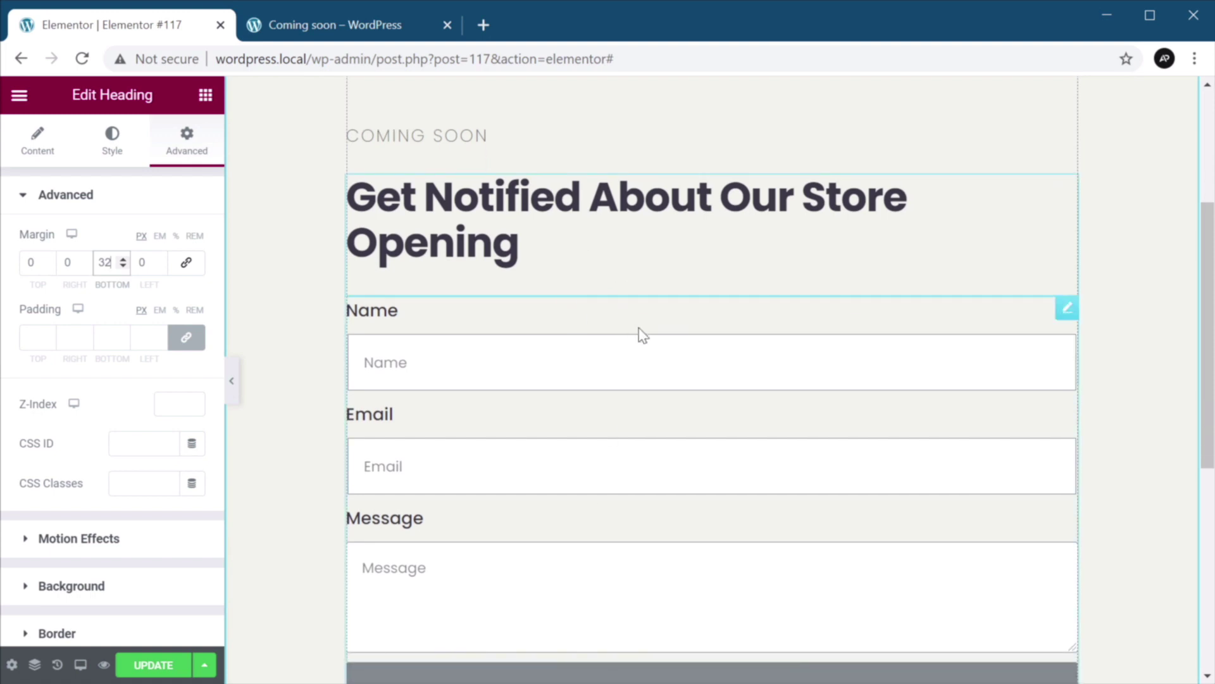
left_click(594, 315)
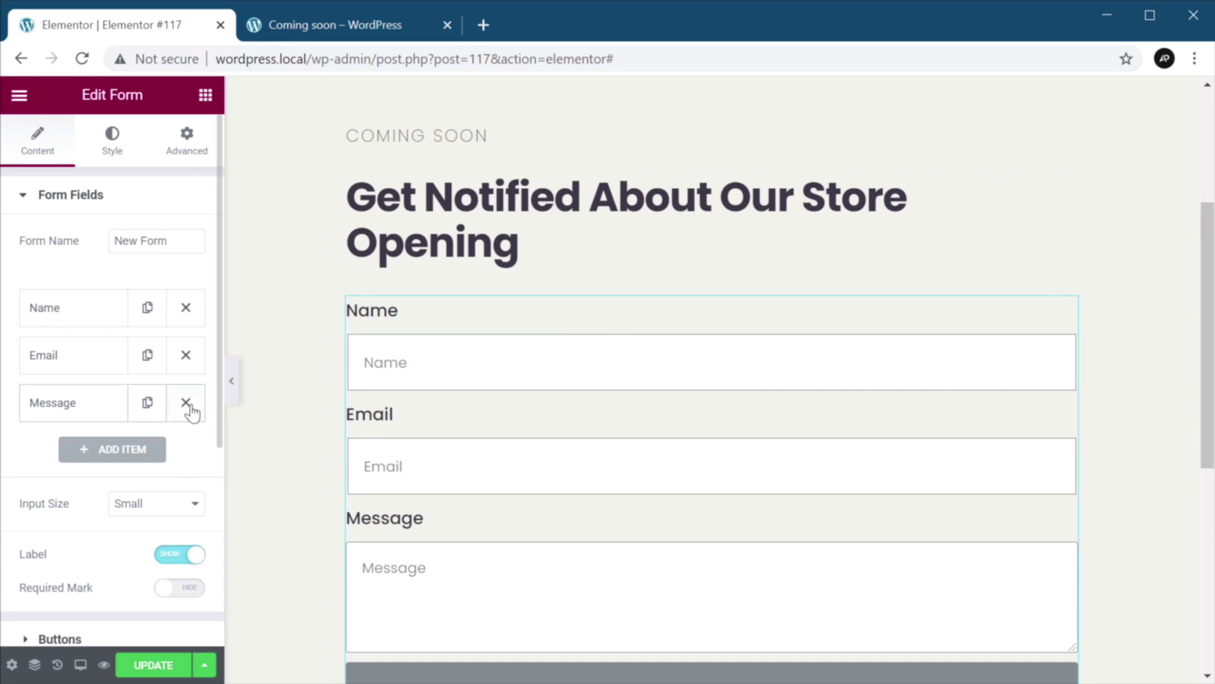
left_click(185, 308)
left_click(188, 355)
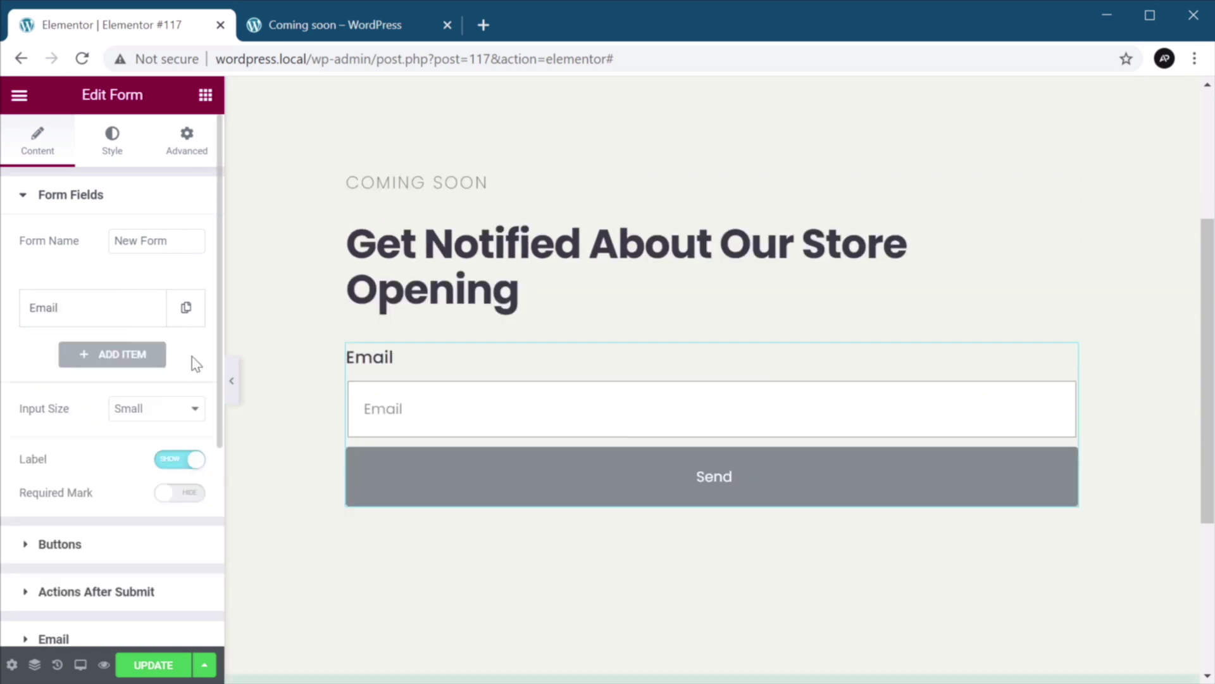
Change the Email field's placeholder to "Enter your email address *".
left_click(136, 313)
left_click(145, 457)
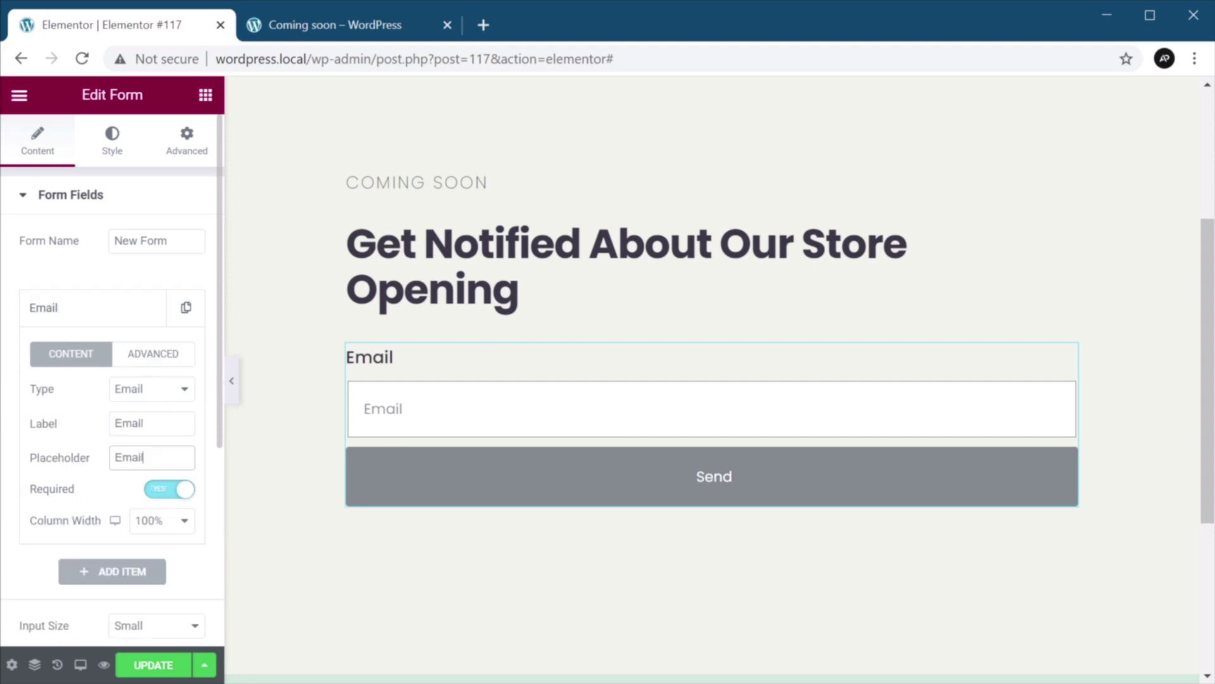
key("ctrl+a")
type("Enter ytour")
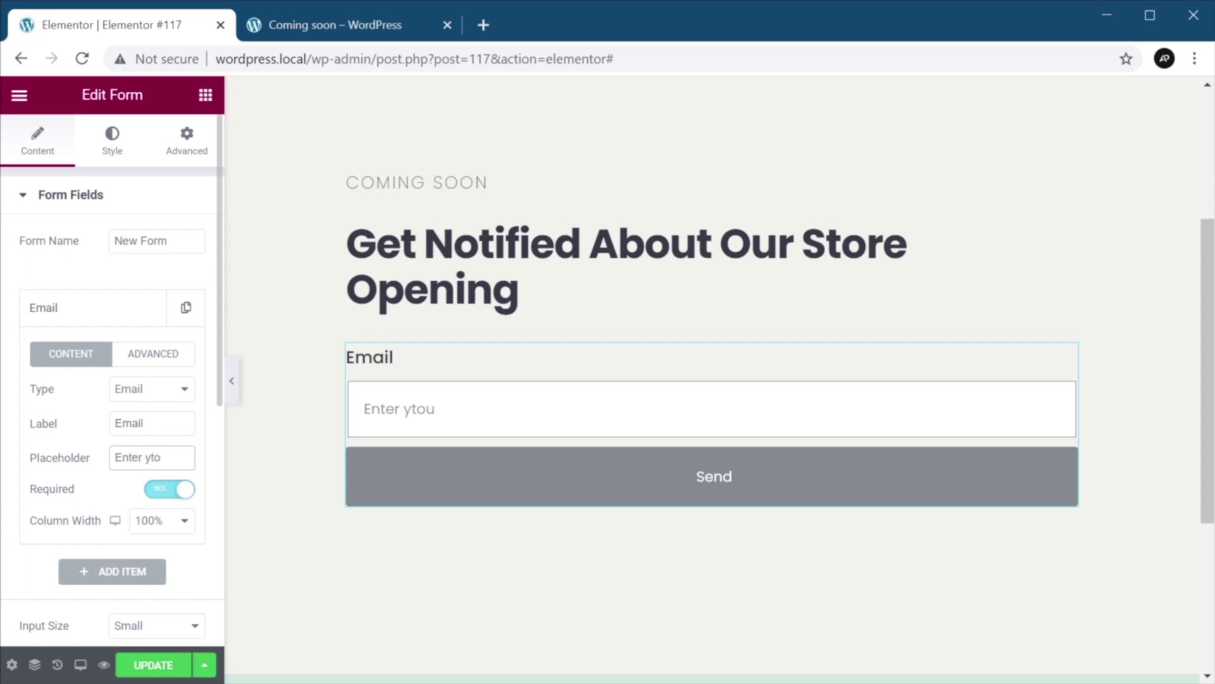
key("BackSpace")
key("BackSpace")
key("BackSpace")
type("our email address")
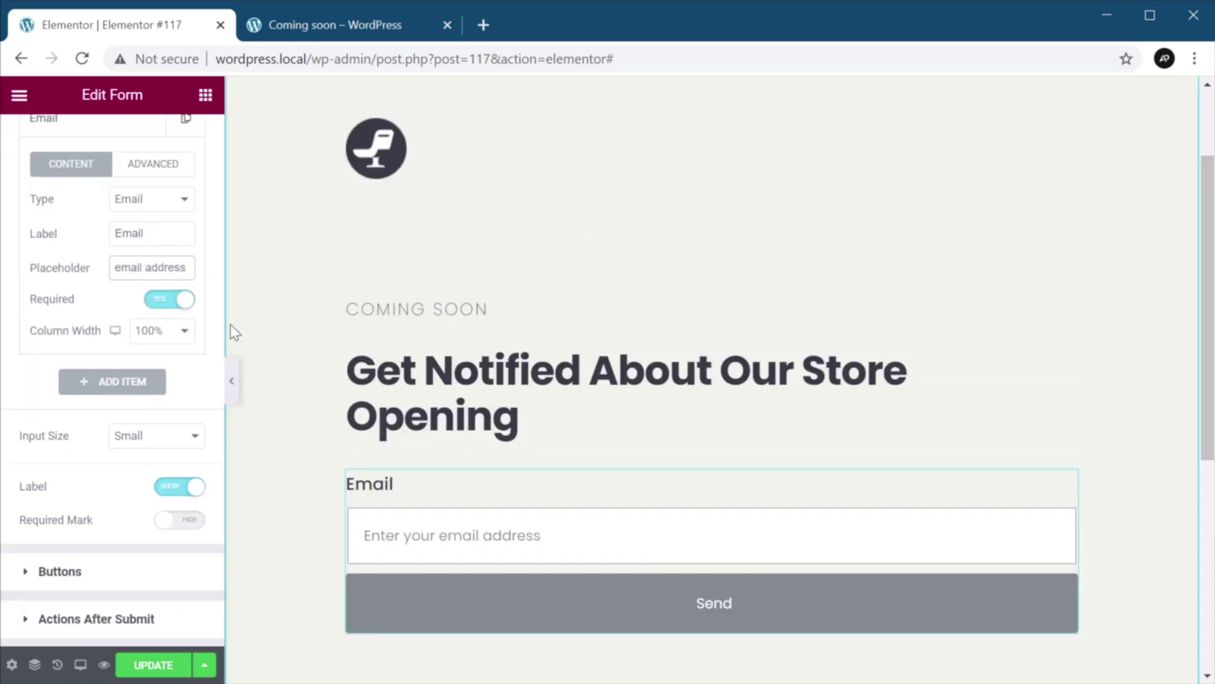
type("*")
Set the Email field's column width to 70% and hide the form's labels.
scroll(209, 390, "down", 2)
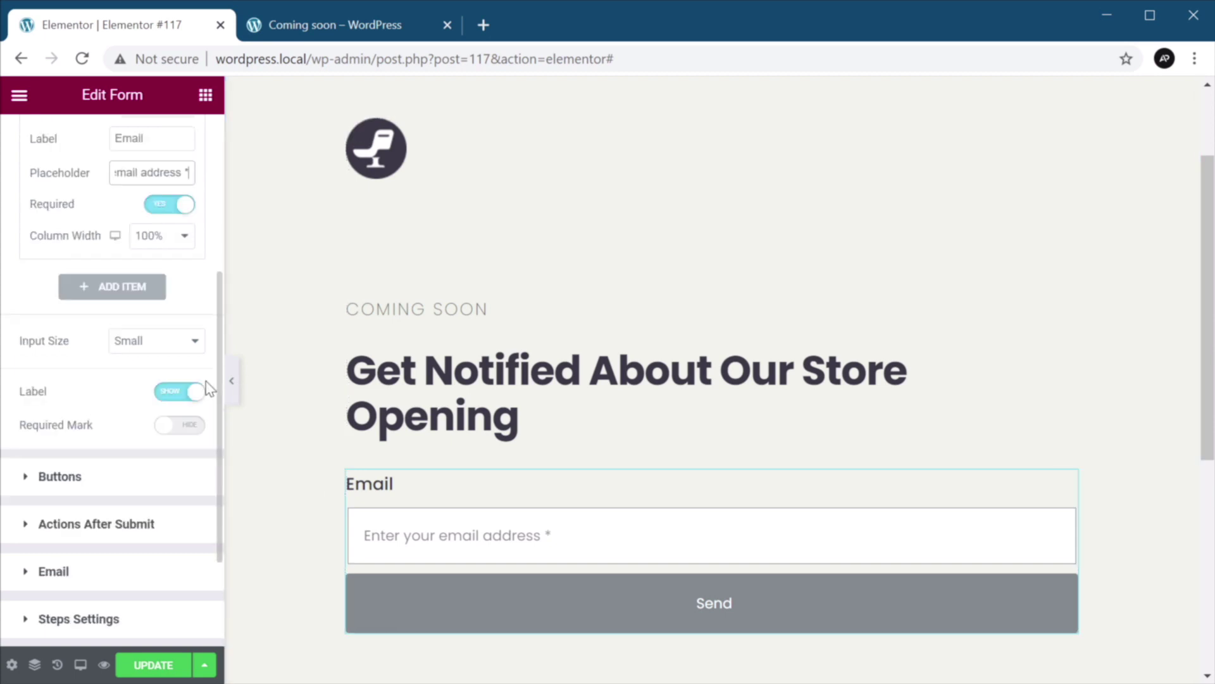
scroll(206, 380, "up", 2)
left_click(188, 334)
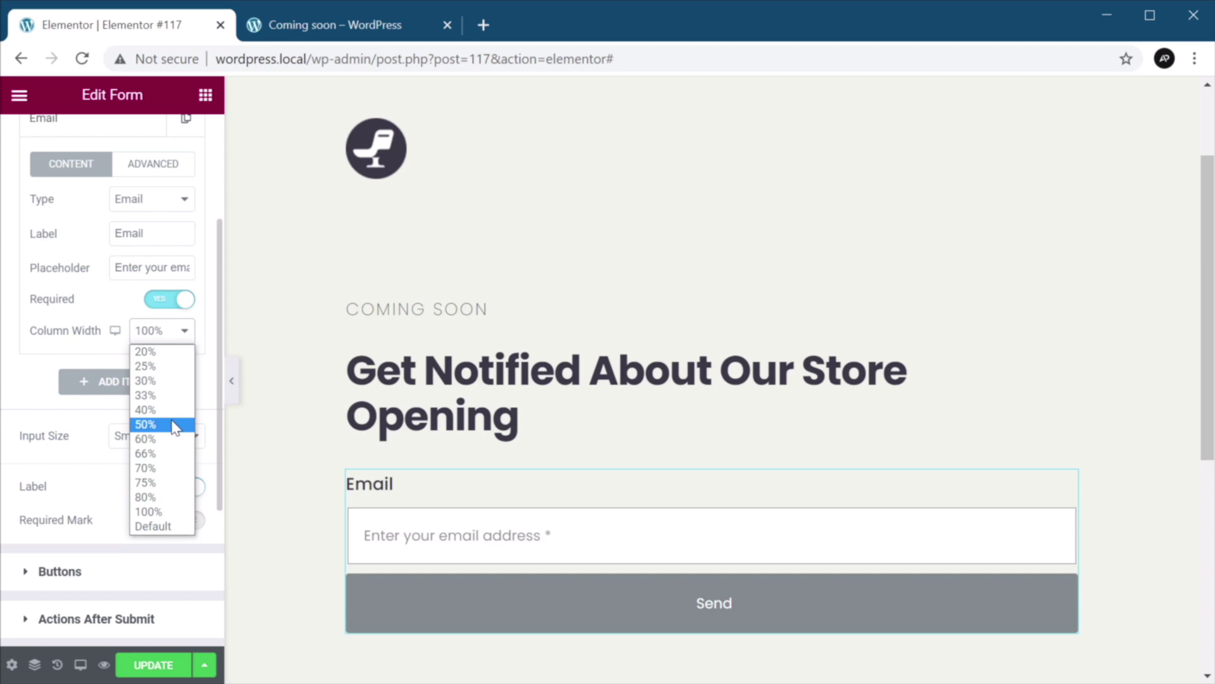
left_click(175, 468)
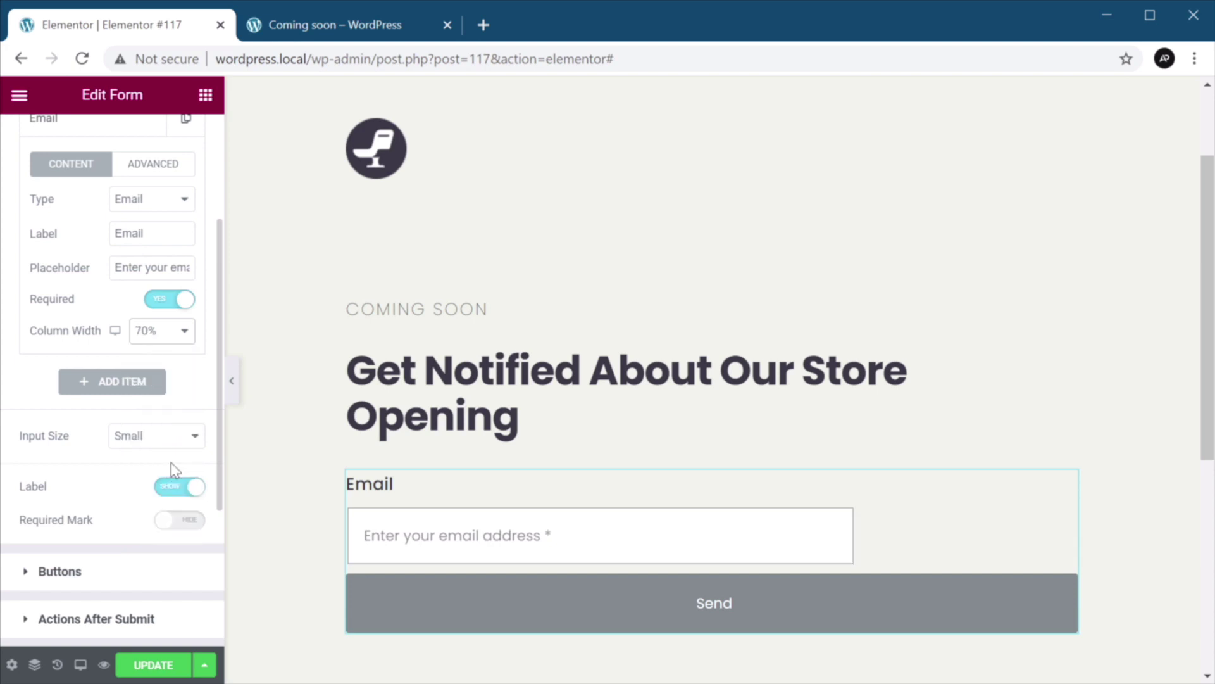
scroll(169, 440, "down", 2)
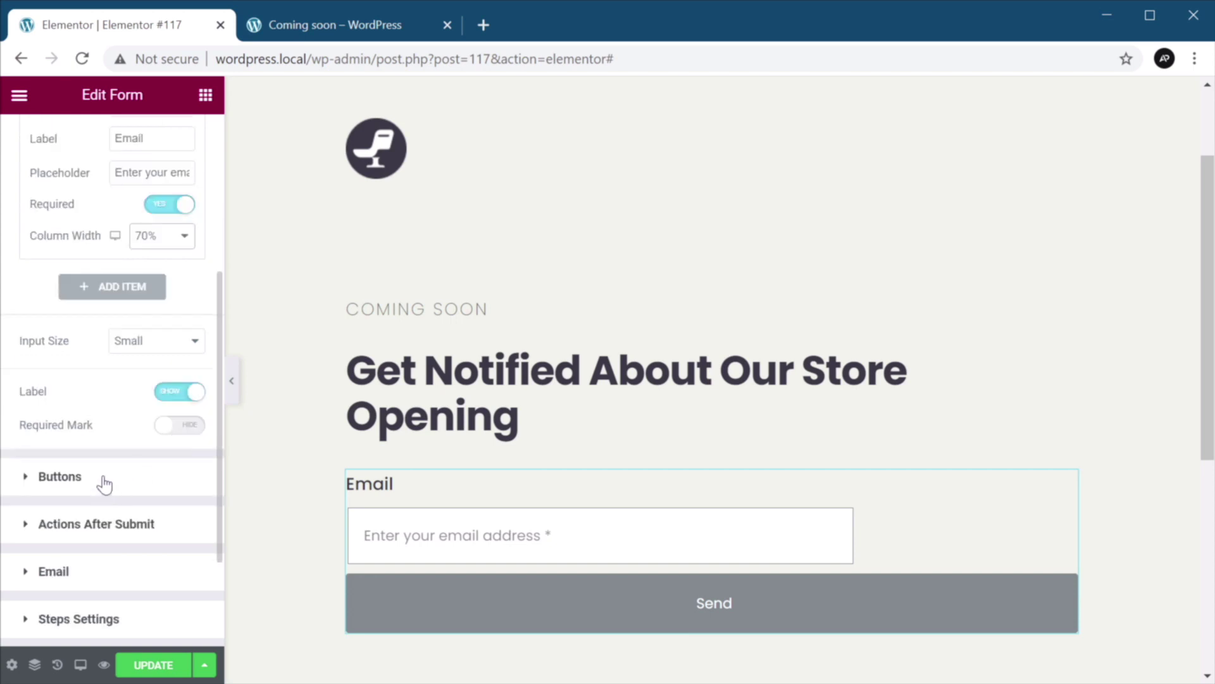
left_click(180, 392)
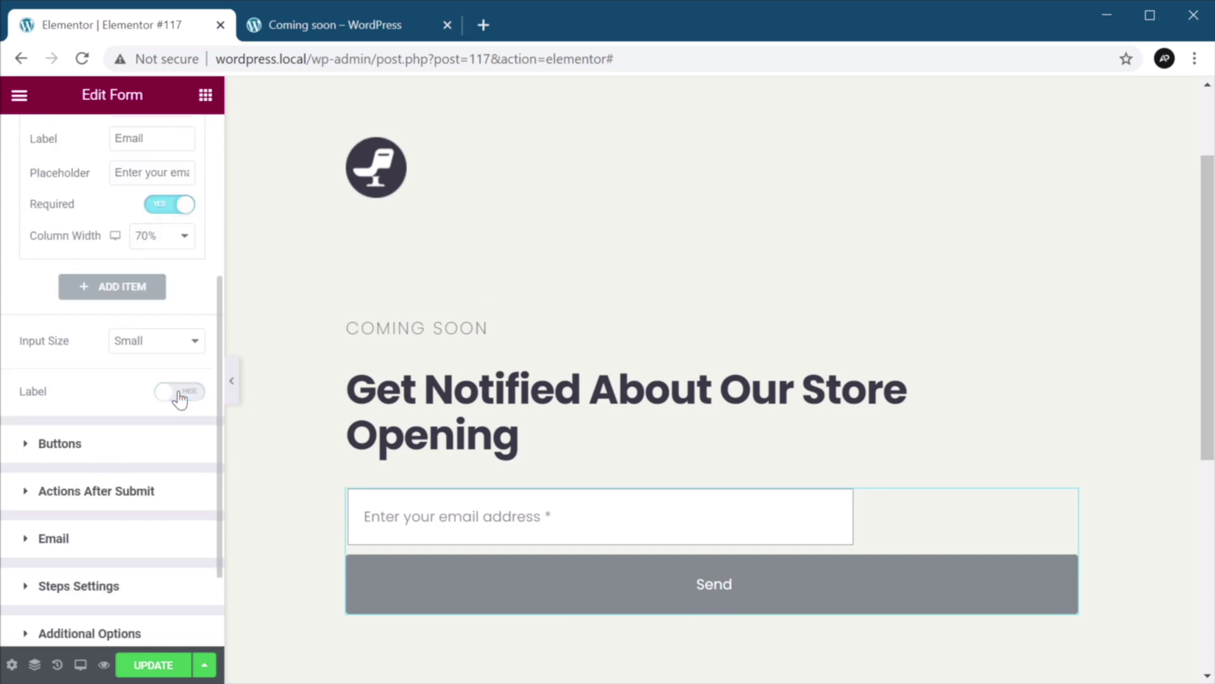
Set the submit button's column width to 30% and its text to "Notify me".
left_click(120, 446)
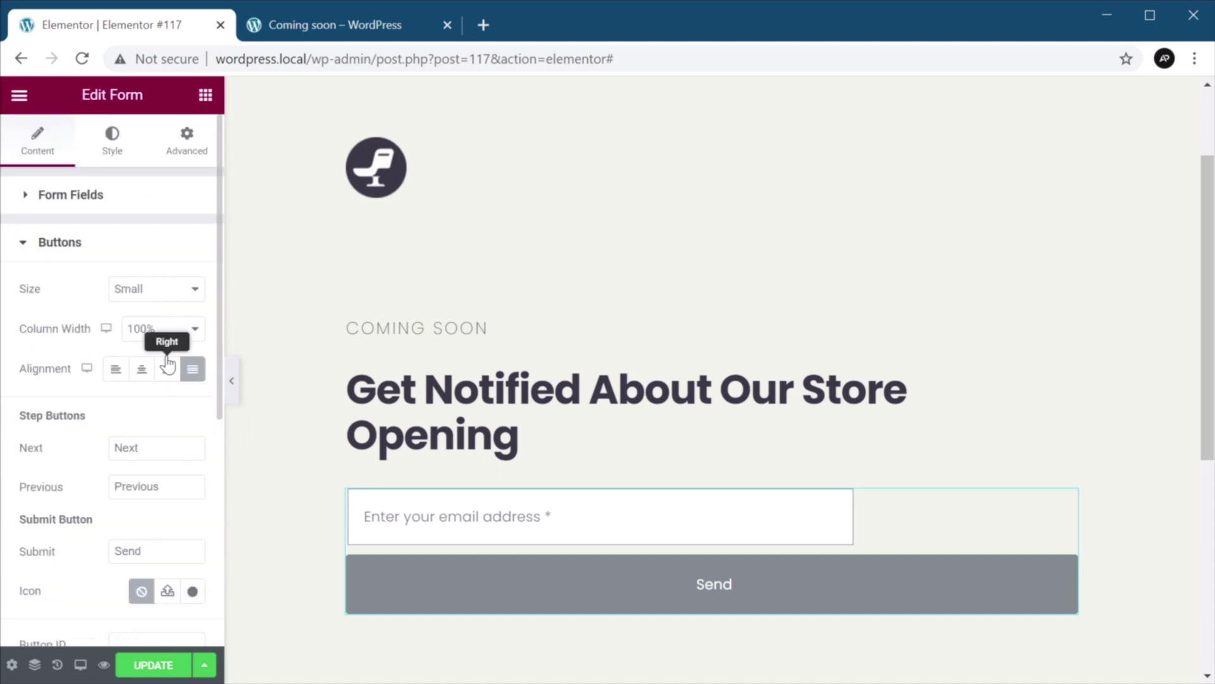
left_click(188, 330)
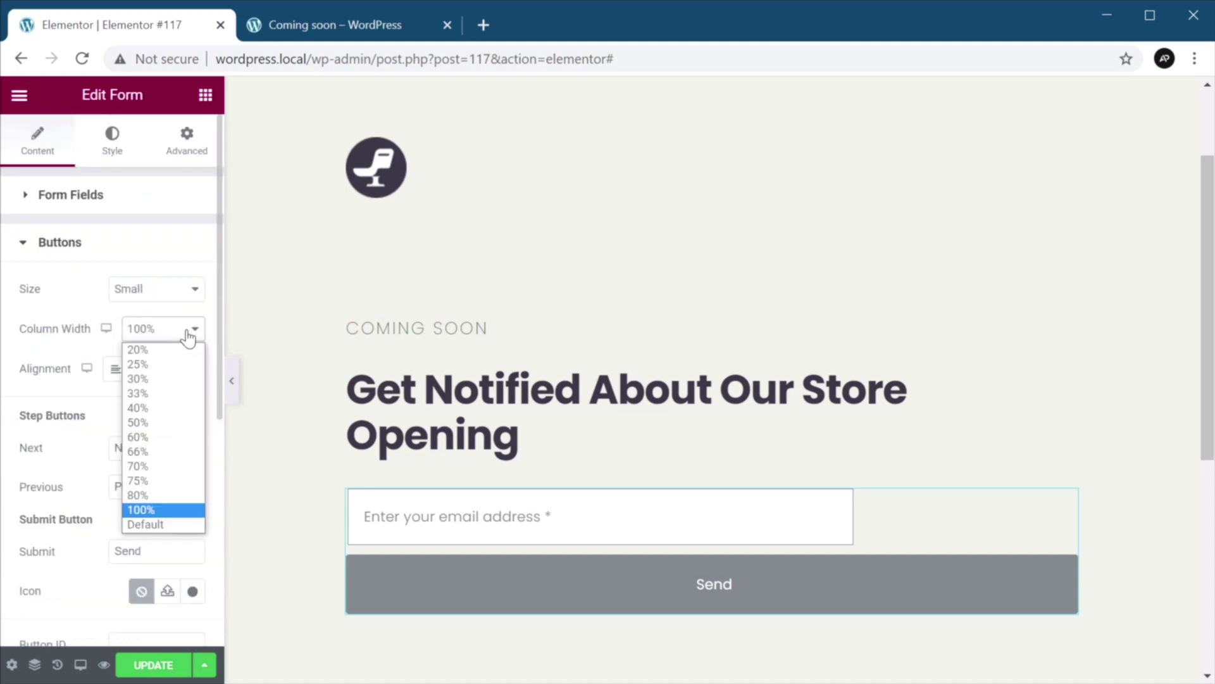
left_click(159, 379)
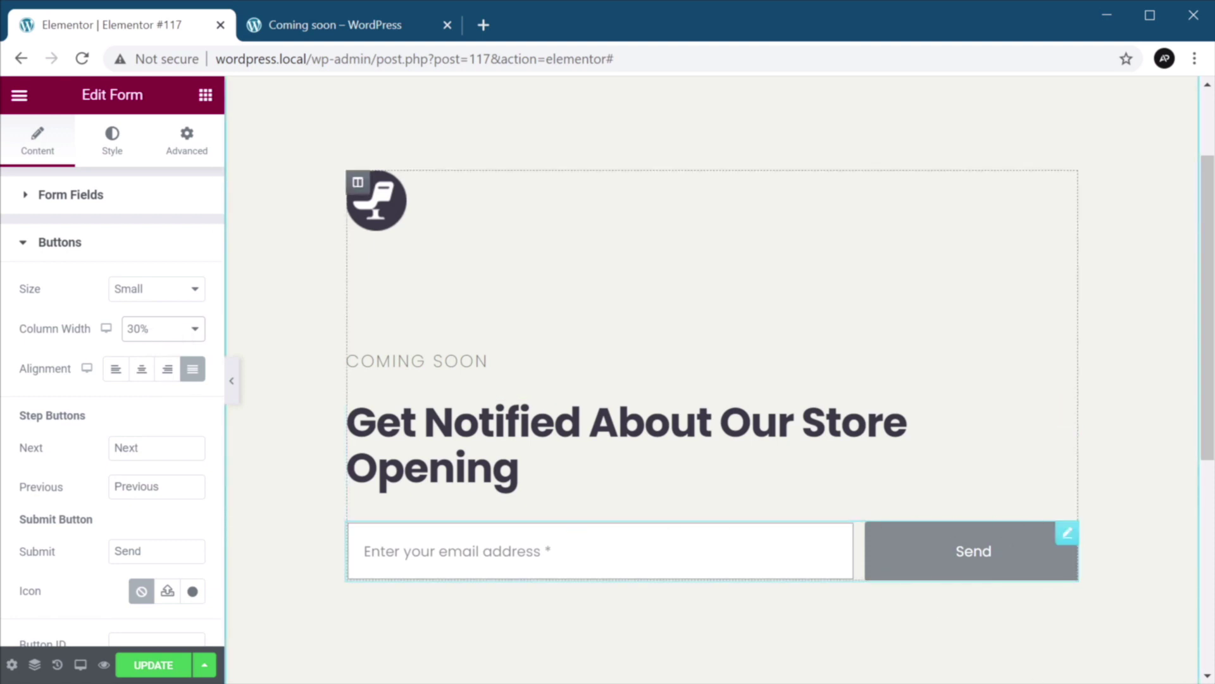
scroll(132, 455, "down", 1)
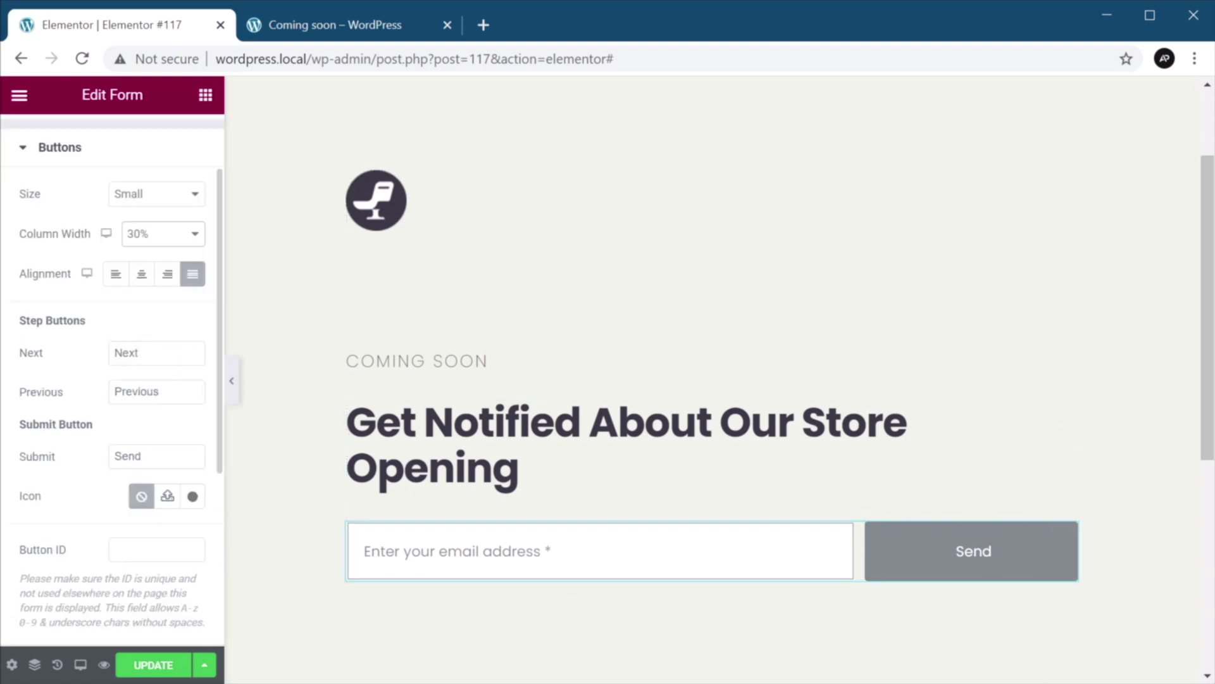
double_click(130, 456)
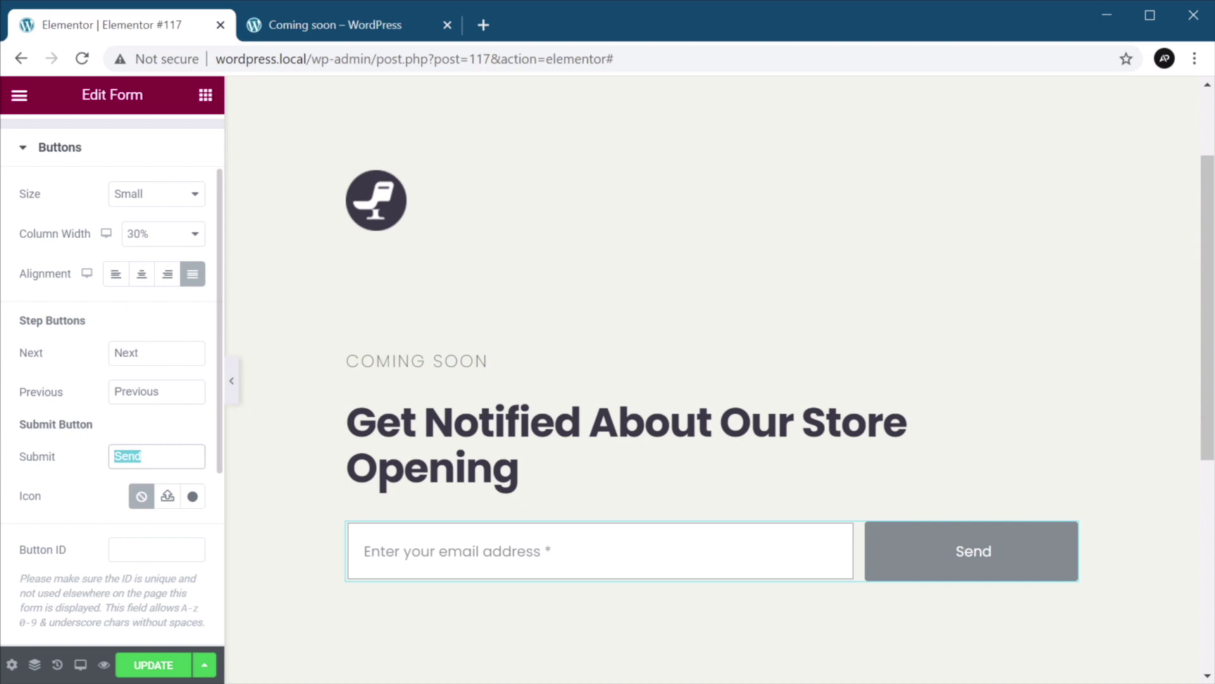
type("Notify me")
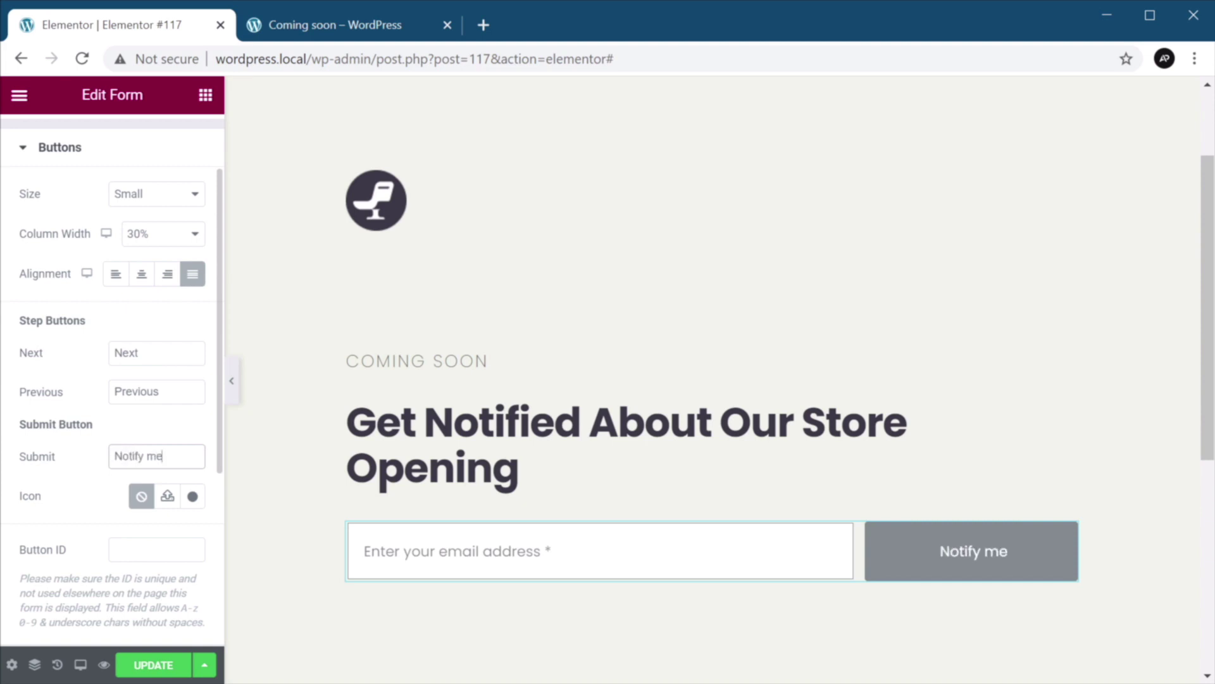
Set the form's columns gap to 16 and its rows gap to 32.
scroll(139, 282, "up", 1)
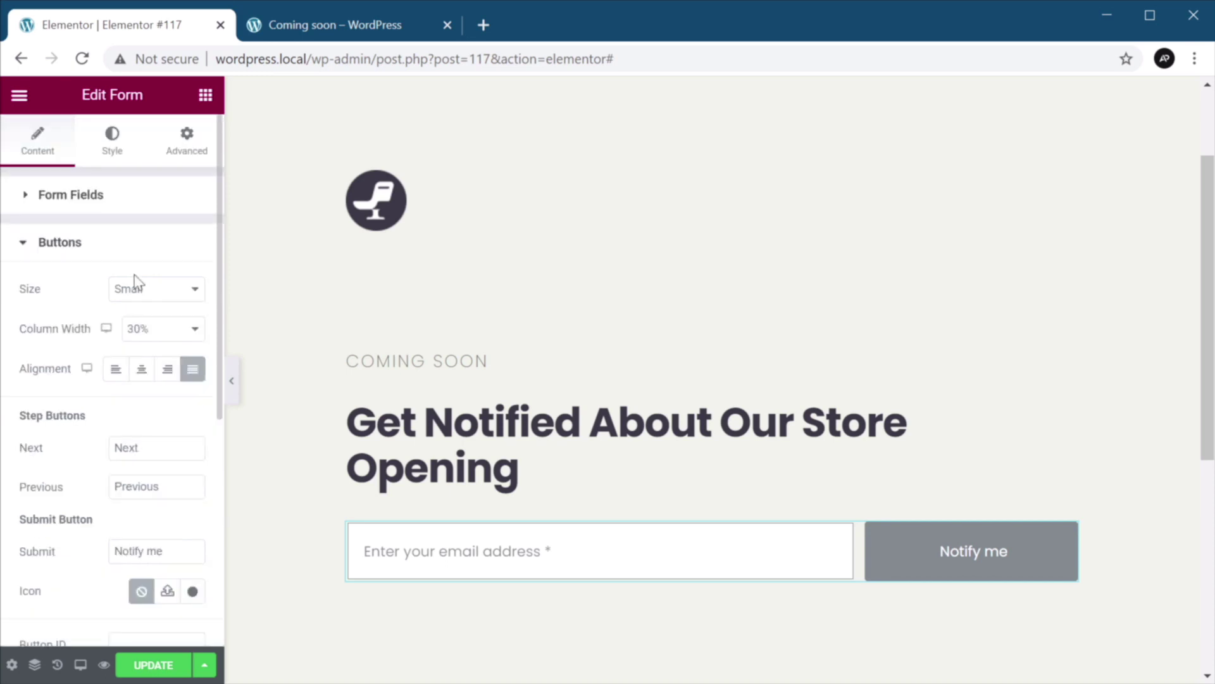
left_click(112, 136)
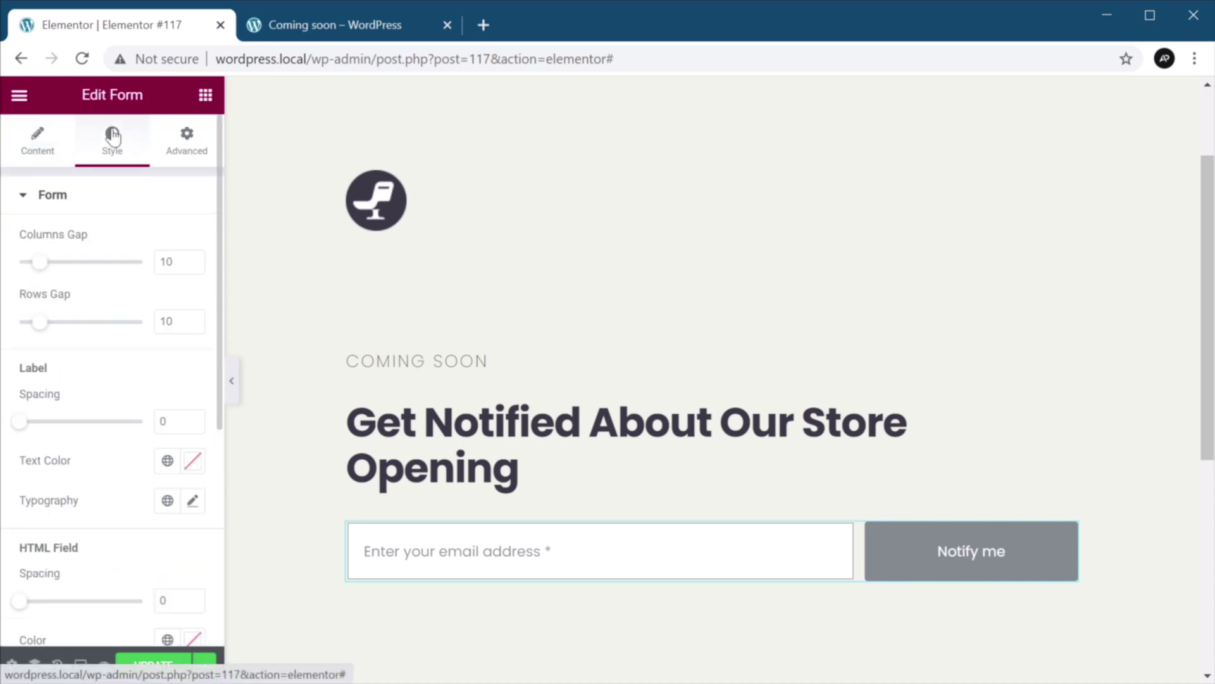
left_click(193, 259)
left_click(193, 259)
left_click(193, 259)
left_click(193, 259)
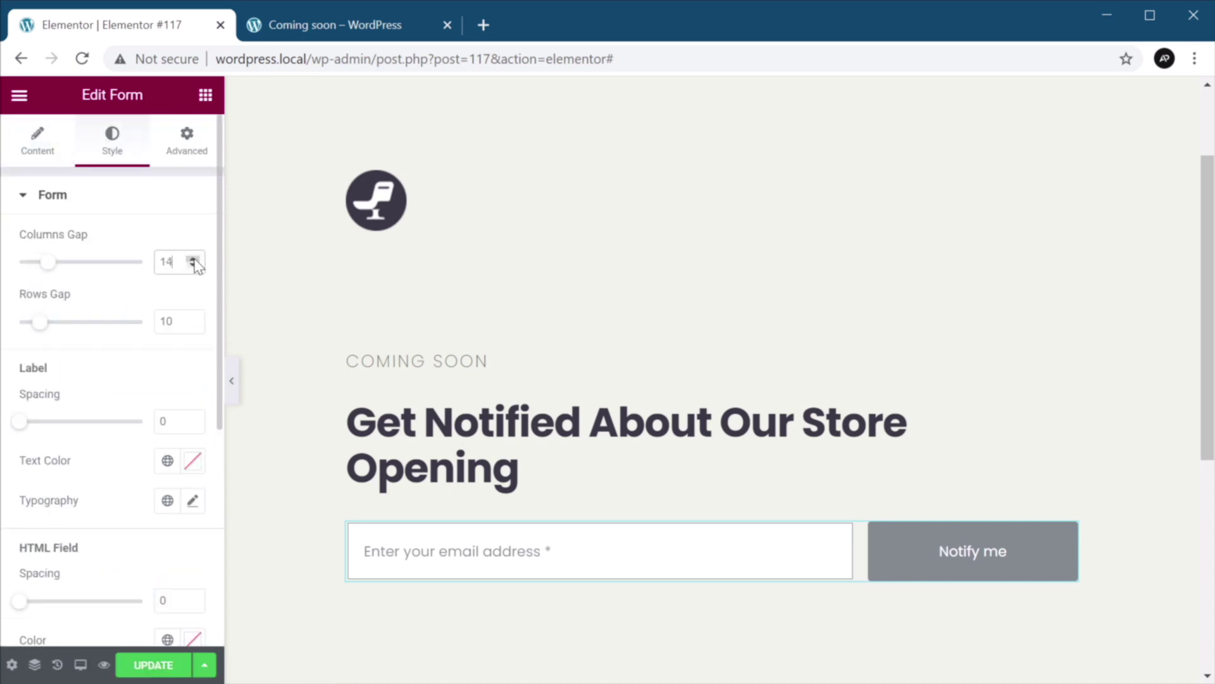
left_click(193, 259)
left_click(193, 259)
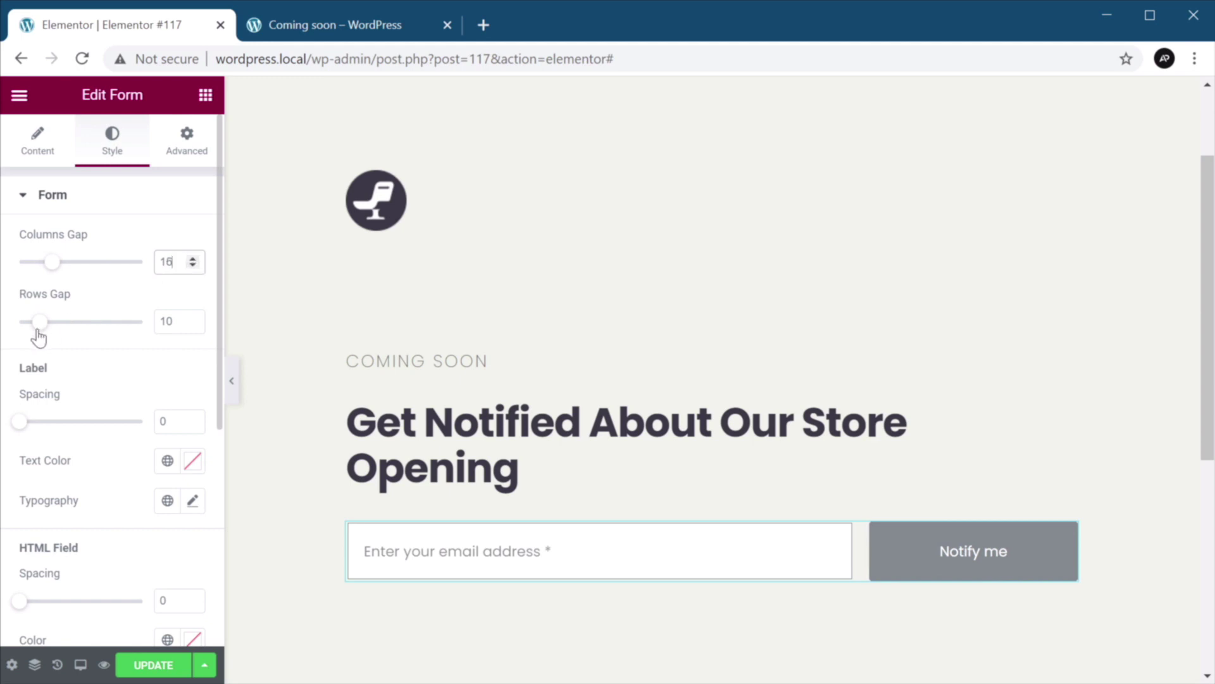
left_click_drag(41, 328, 14, 325)
left_click_drag(32, 328, 90, 337)
Set the form field's border width and border radius to 0 on all sides.
scroll(128, 383, "down", 2)
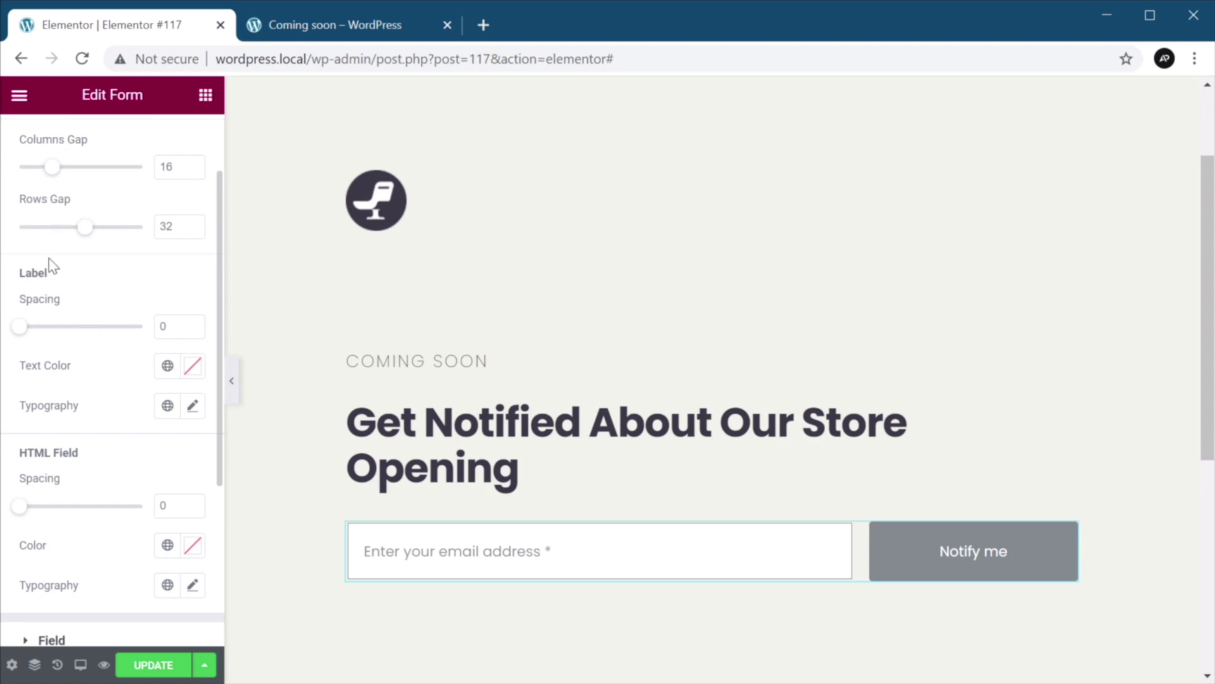
scroll(103, 374, "down", 2)
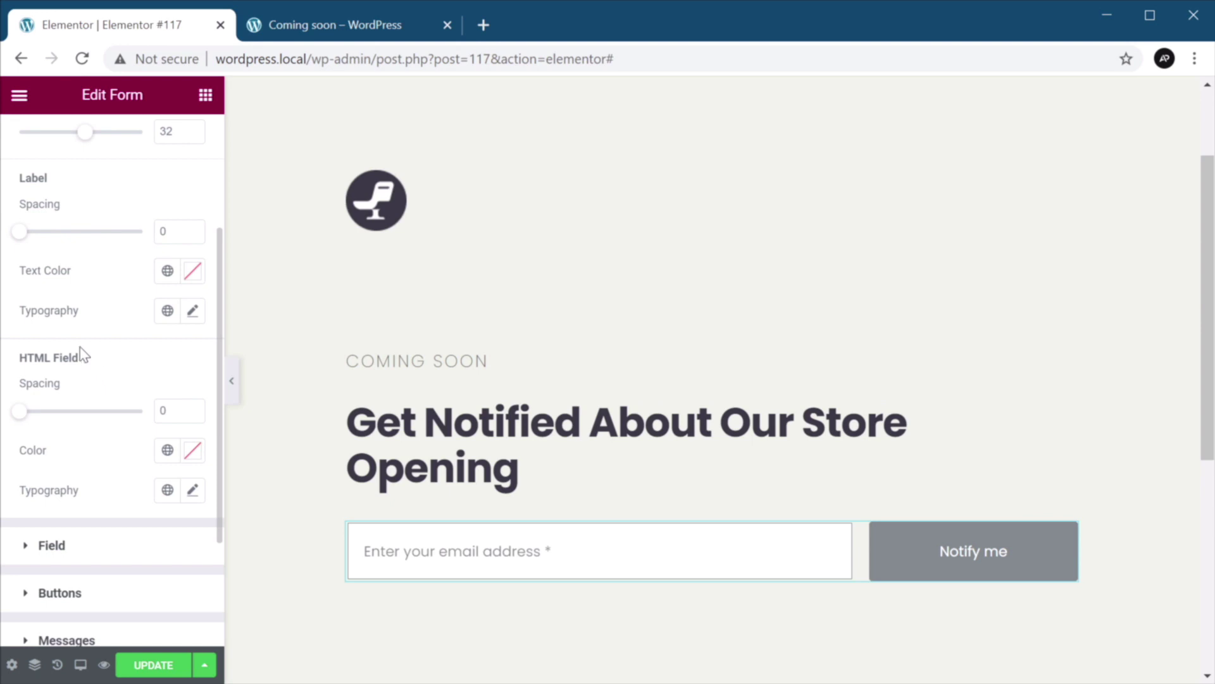
scroll(117, 421, "down", 2)
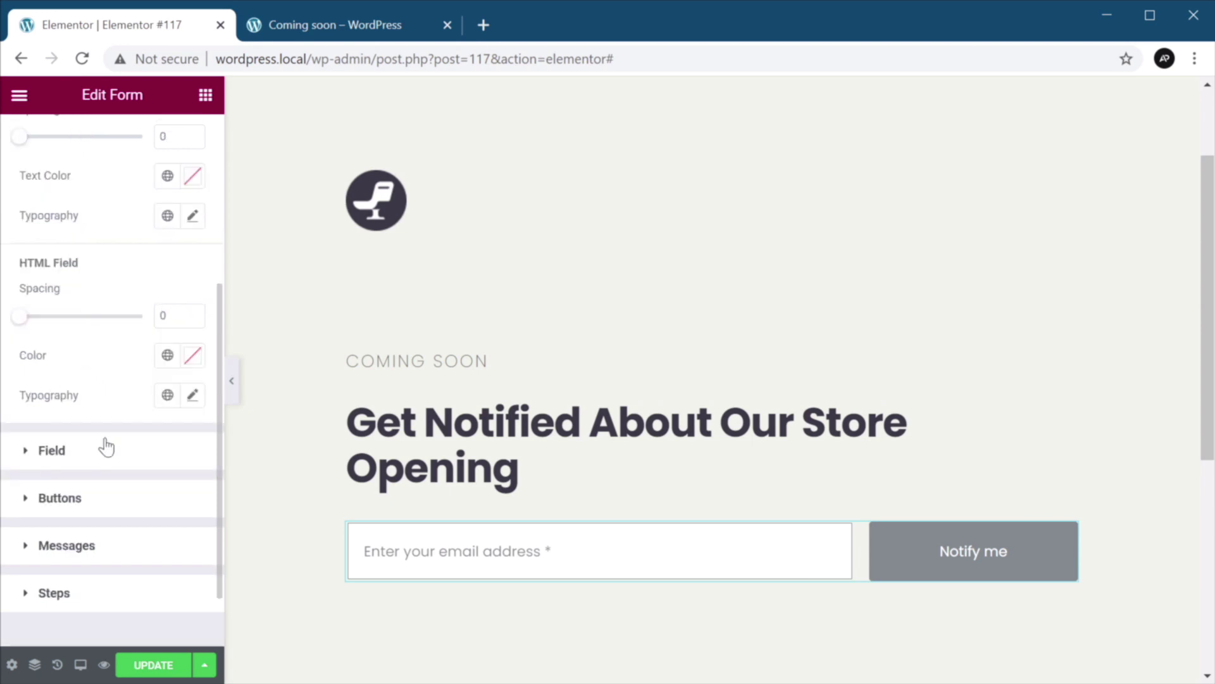
scroll(114, 393, "down", 2)
left_click(106, 375)
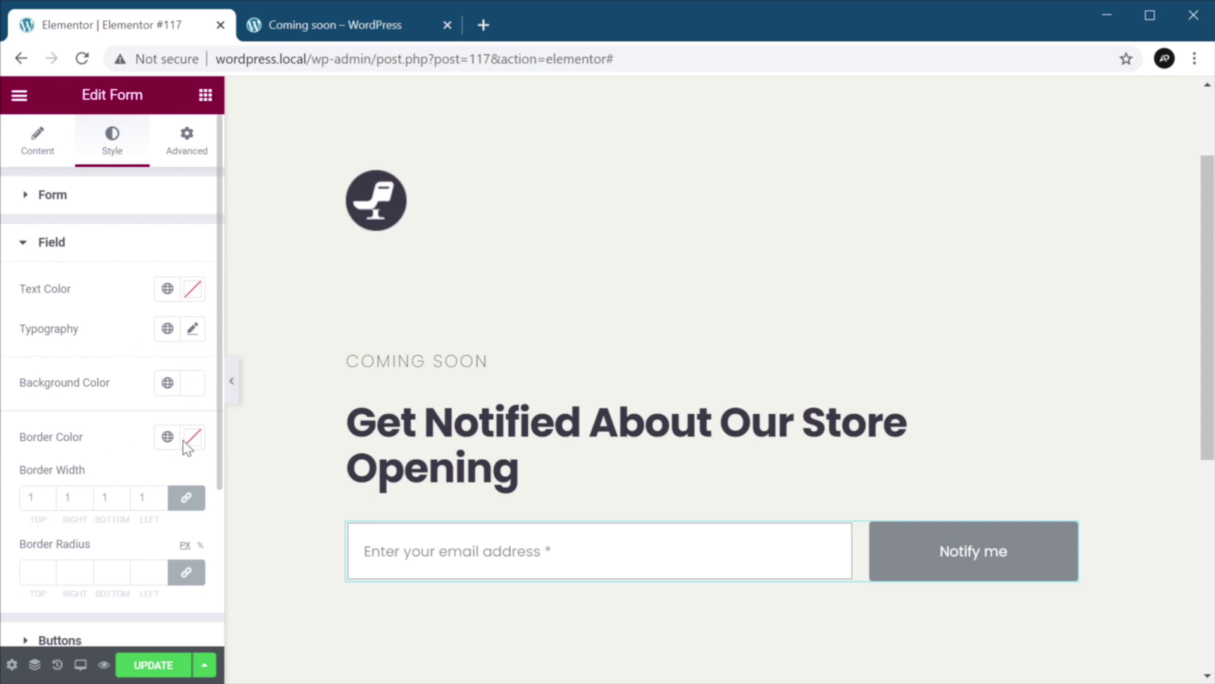
left_click(49, 495)
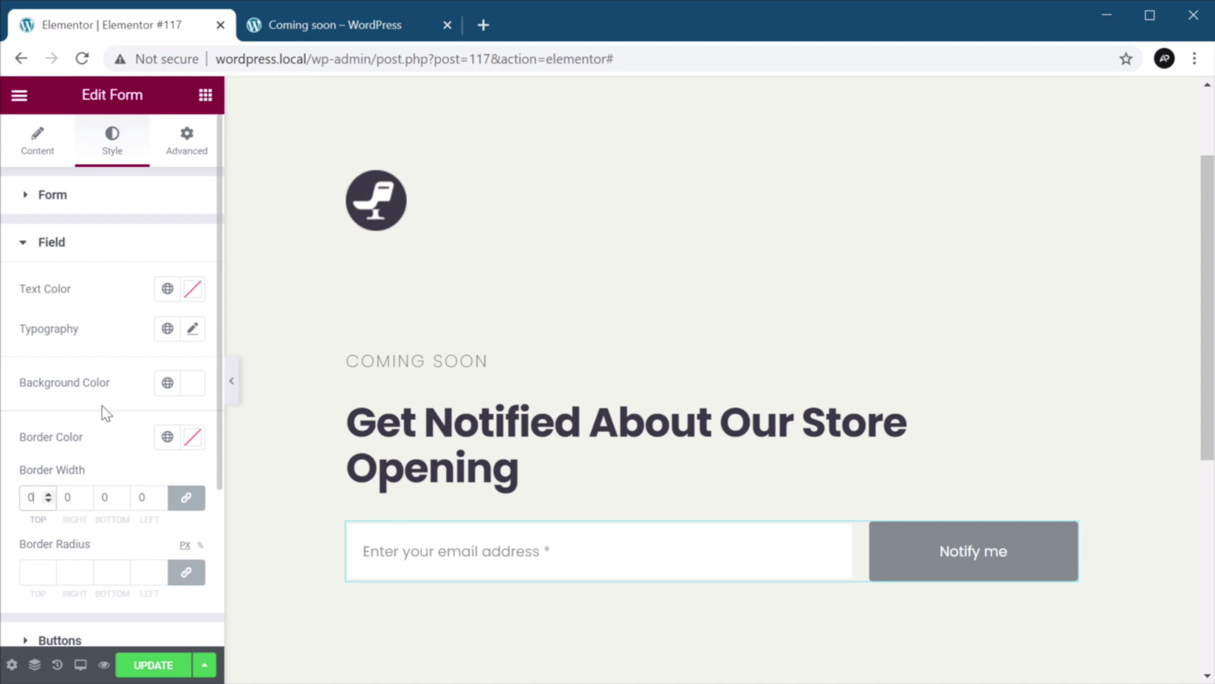
scroll(108, 404, "down", 1)
left_click(44, 475)
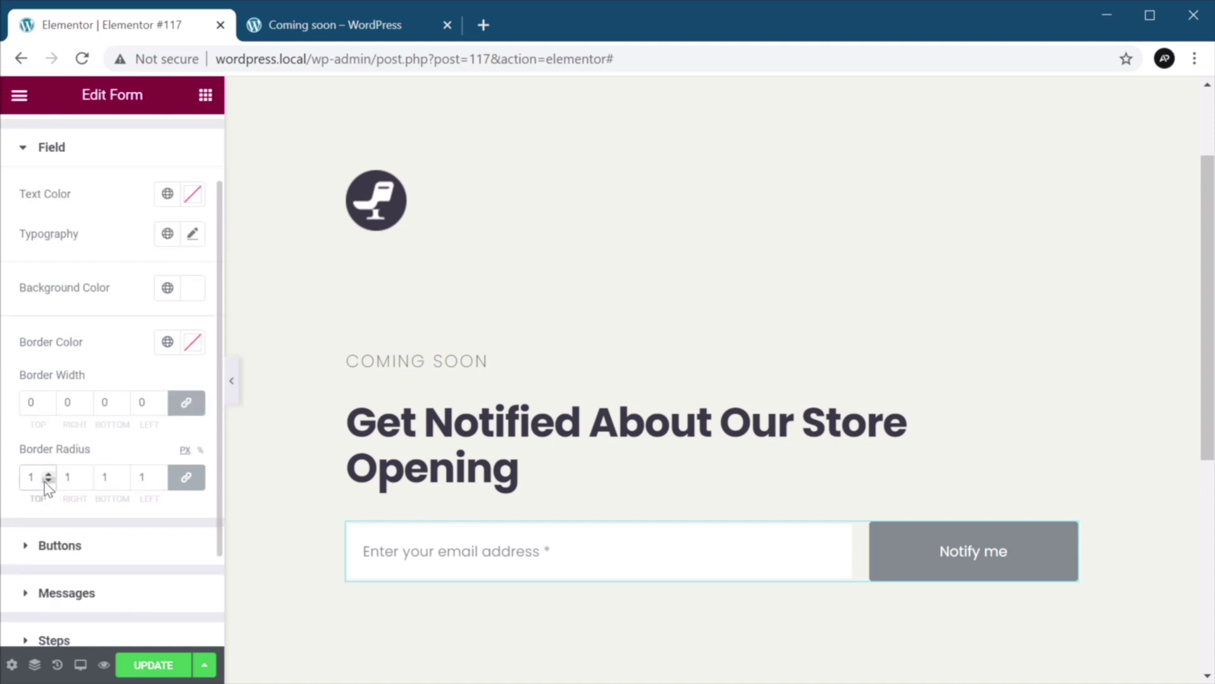
left_click(48, 482)
scroll(76, 469, "down", 2)
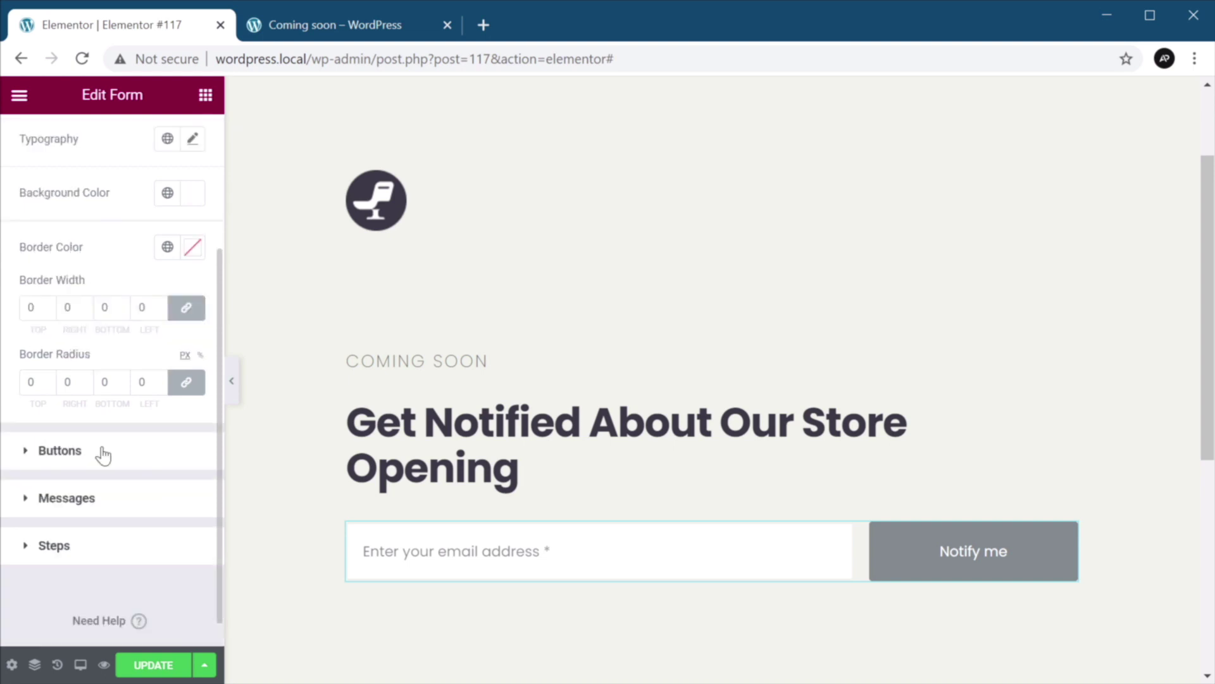
Set the form button's typography to the Poppins family at size 18 px.
left_click(98, 453)
left_click(192, 336)
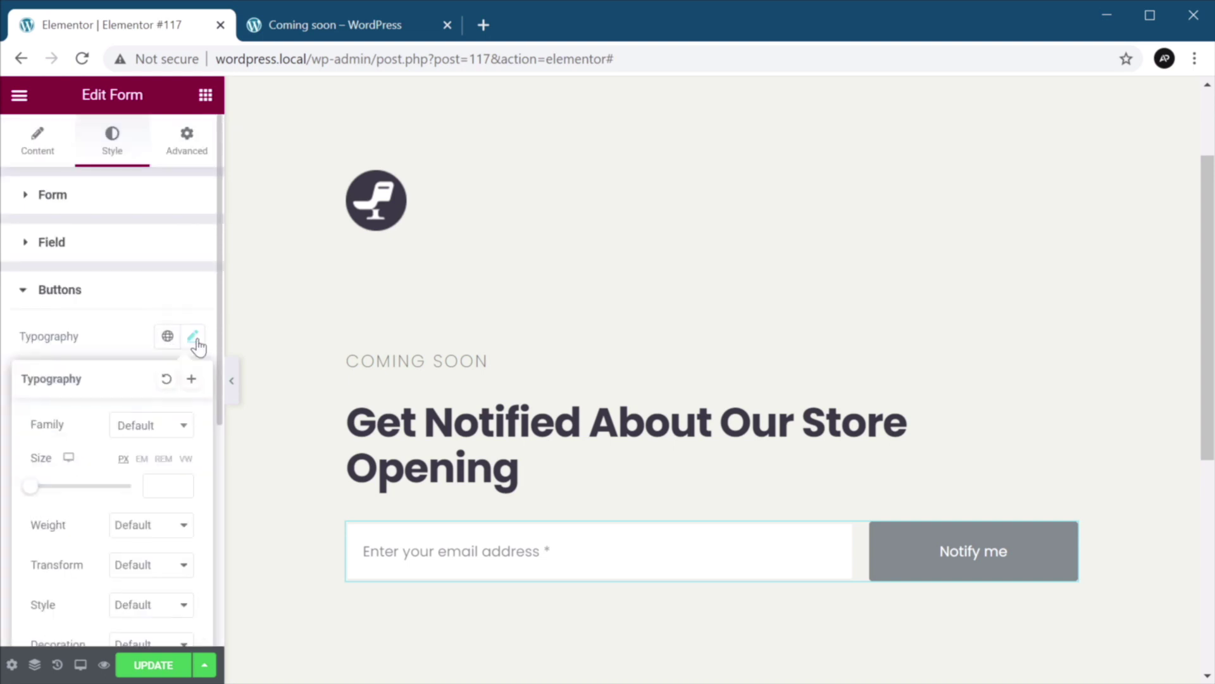
left_click(152, 426)
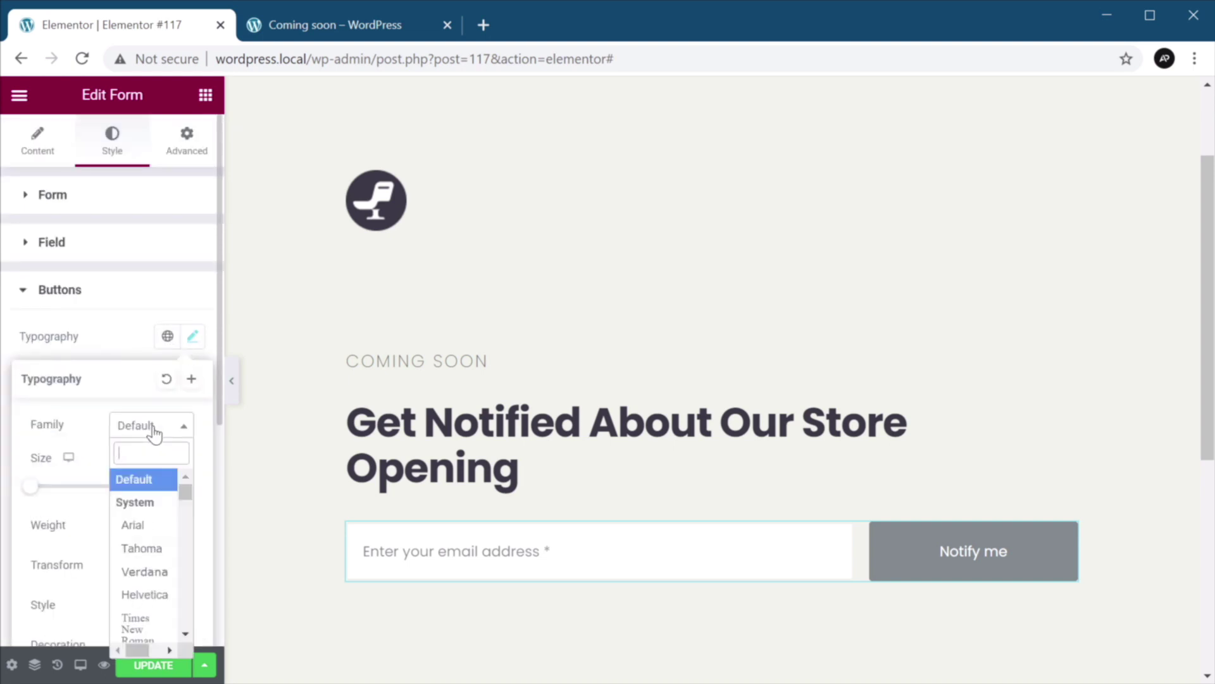
type("pop")
left_click(149, 503)
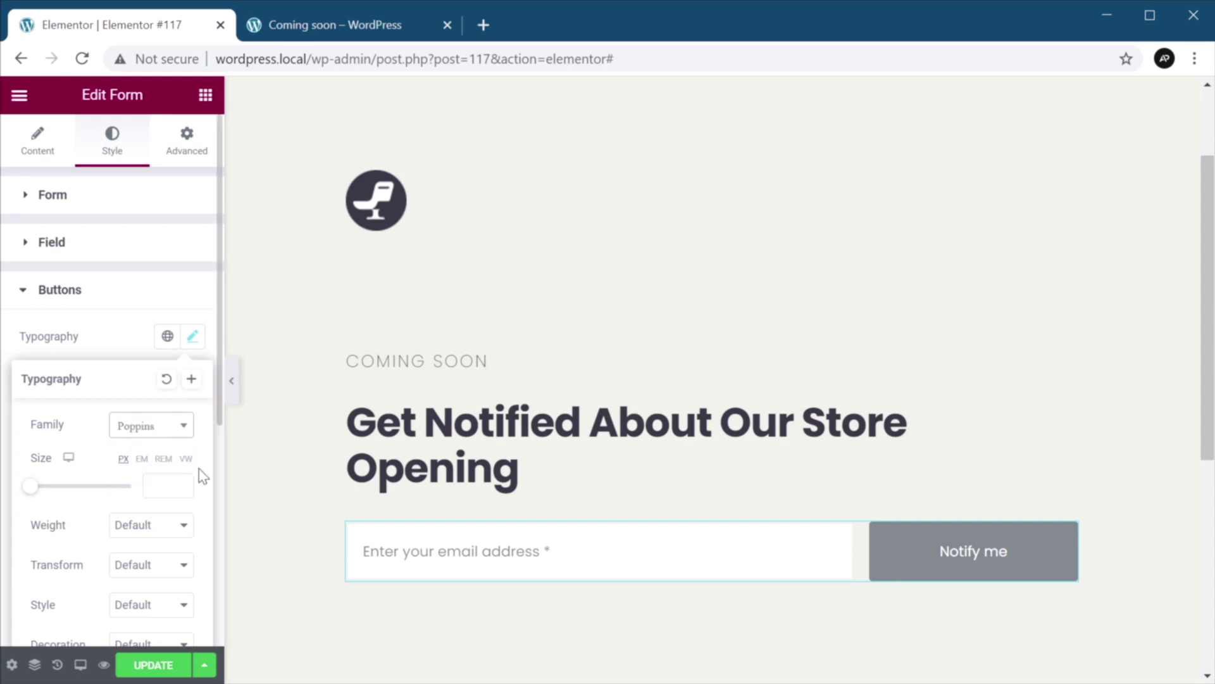
left_click(158, 485)
type("18")
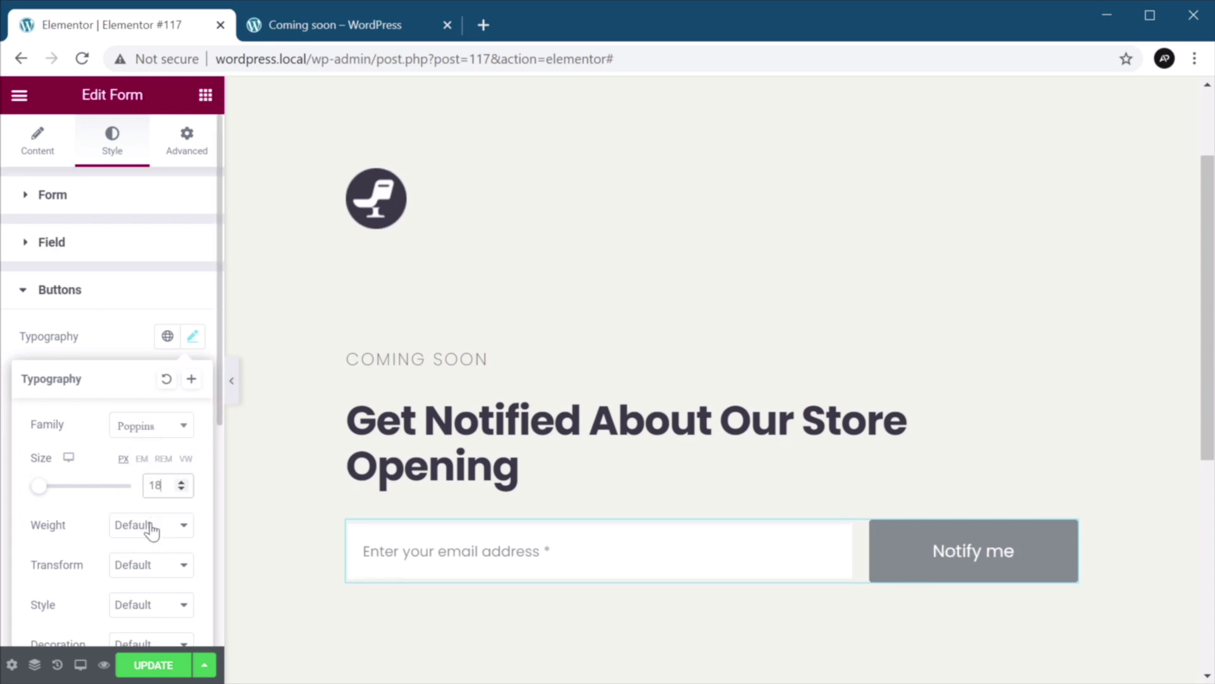
Set the form button's text weight to Bold and its line height to 28 px.
left_click(152, 530)
left_click(136, 683)
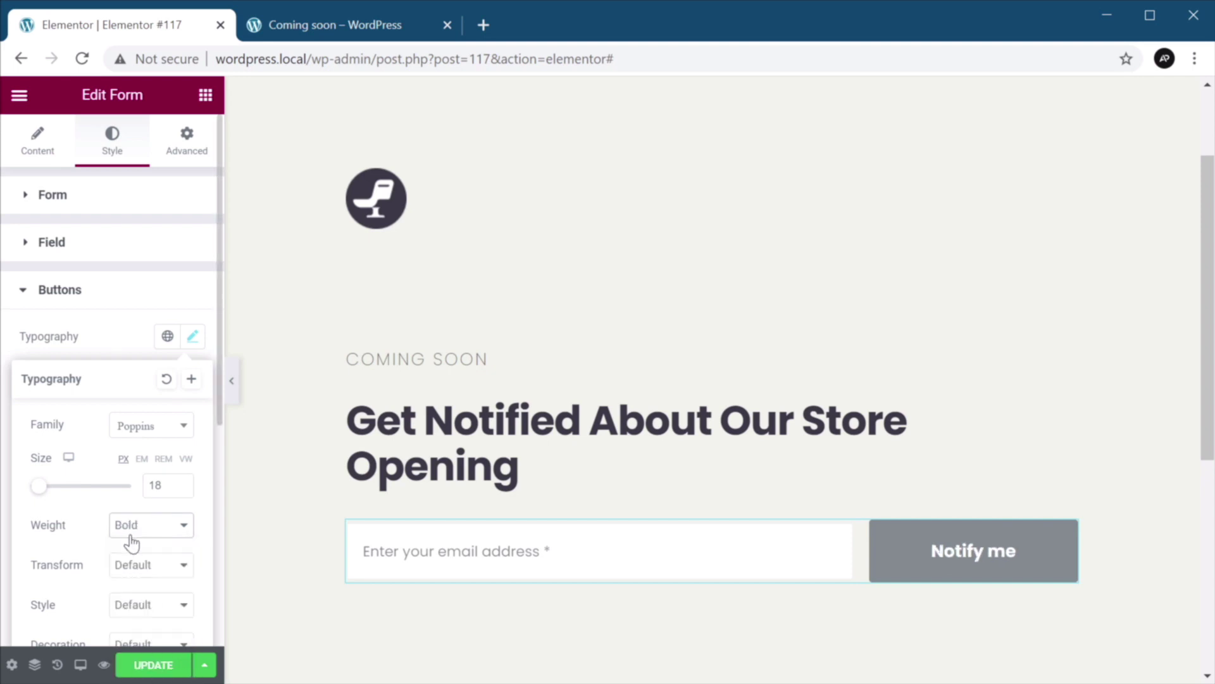
scroll(131, 543, "down", 3)
type("28")
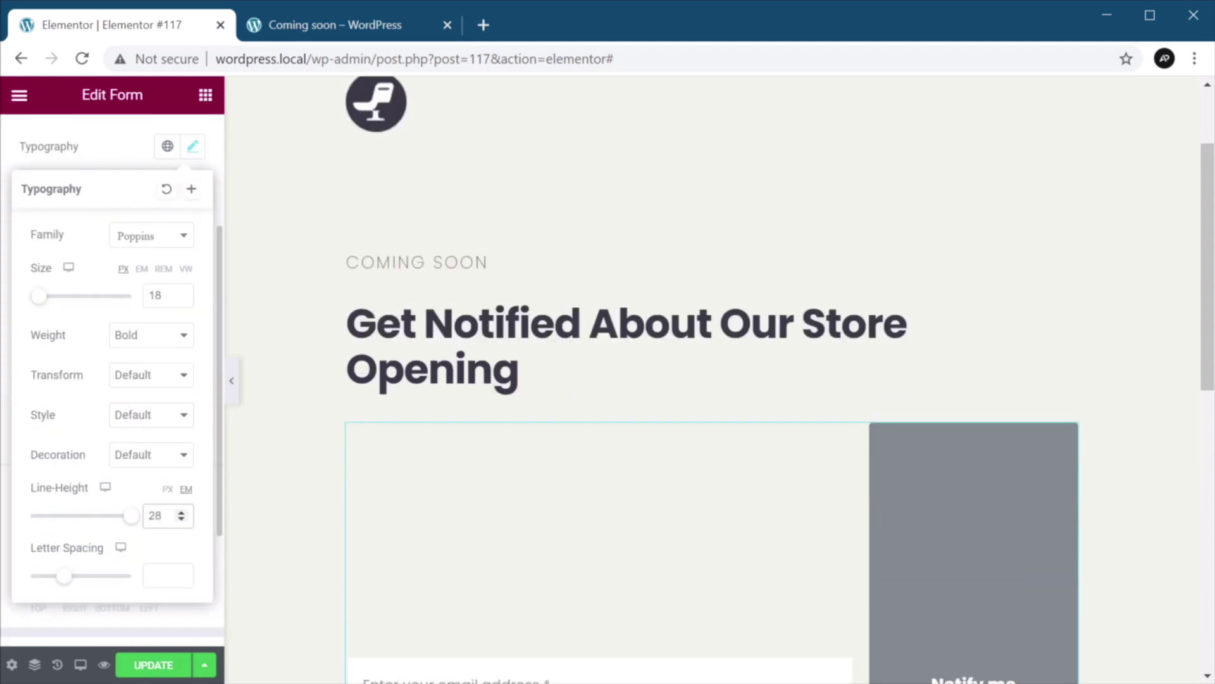
left_click(168, 489)
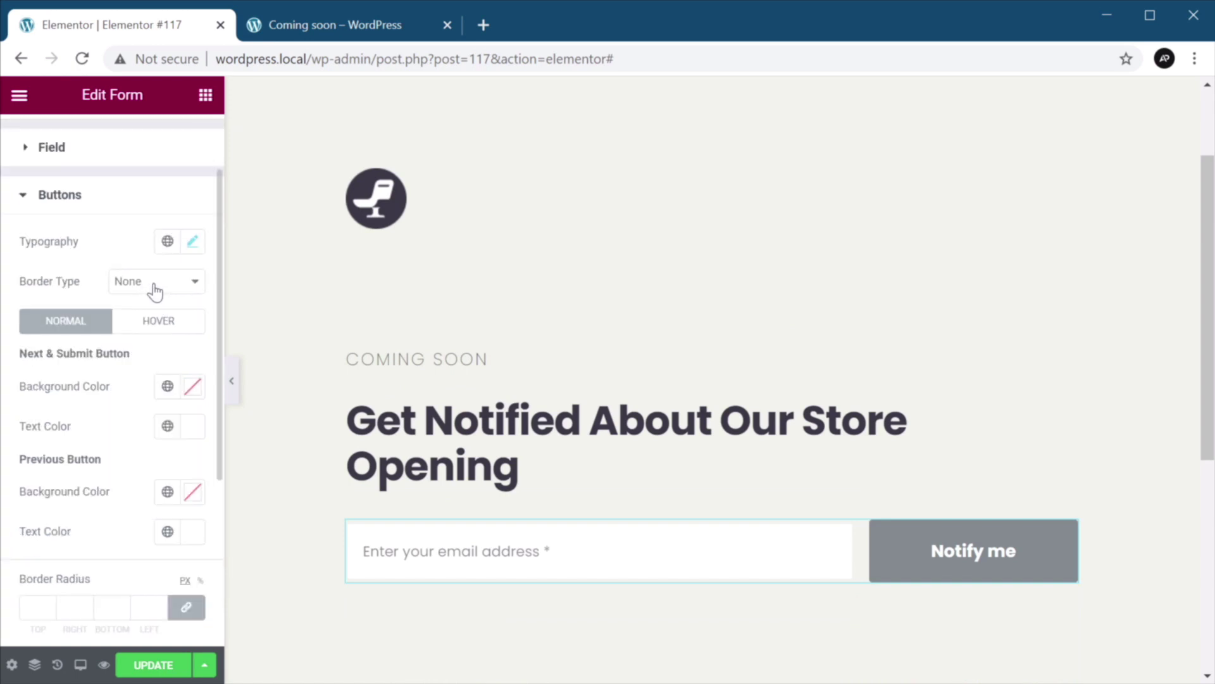
Give the form button a solid border with a width of 1 on all sides.
left_click(152, 283)
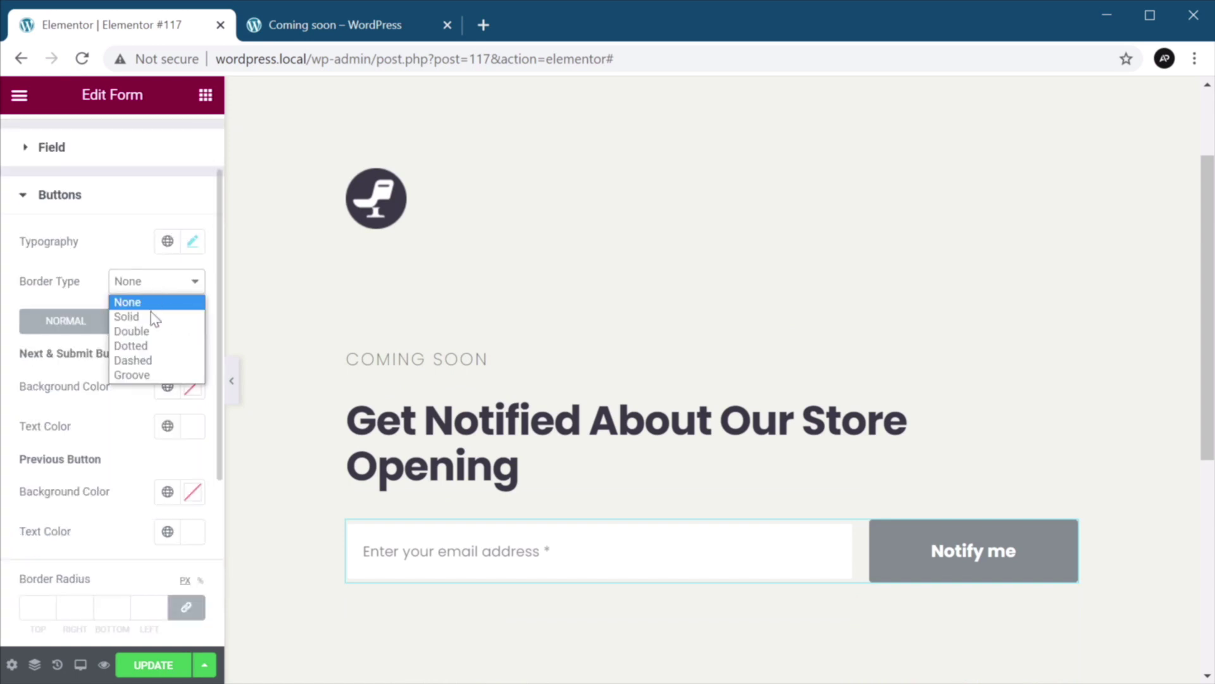
left_click(153, 316)
left_click(48, 340)
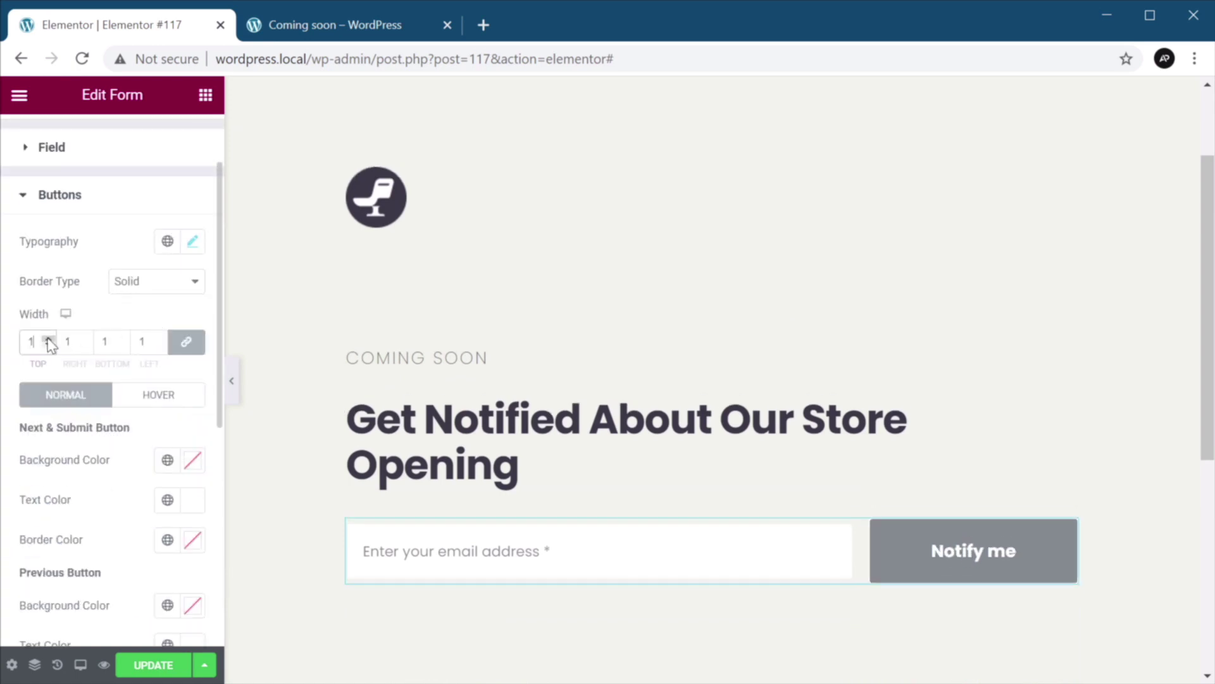
Make the submit button's normal background color fully transparent (#02010100).
scroll(144, 334, "down", 3)
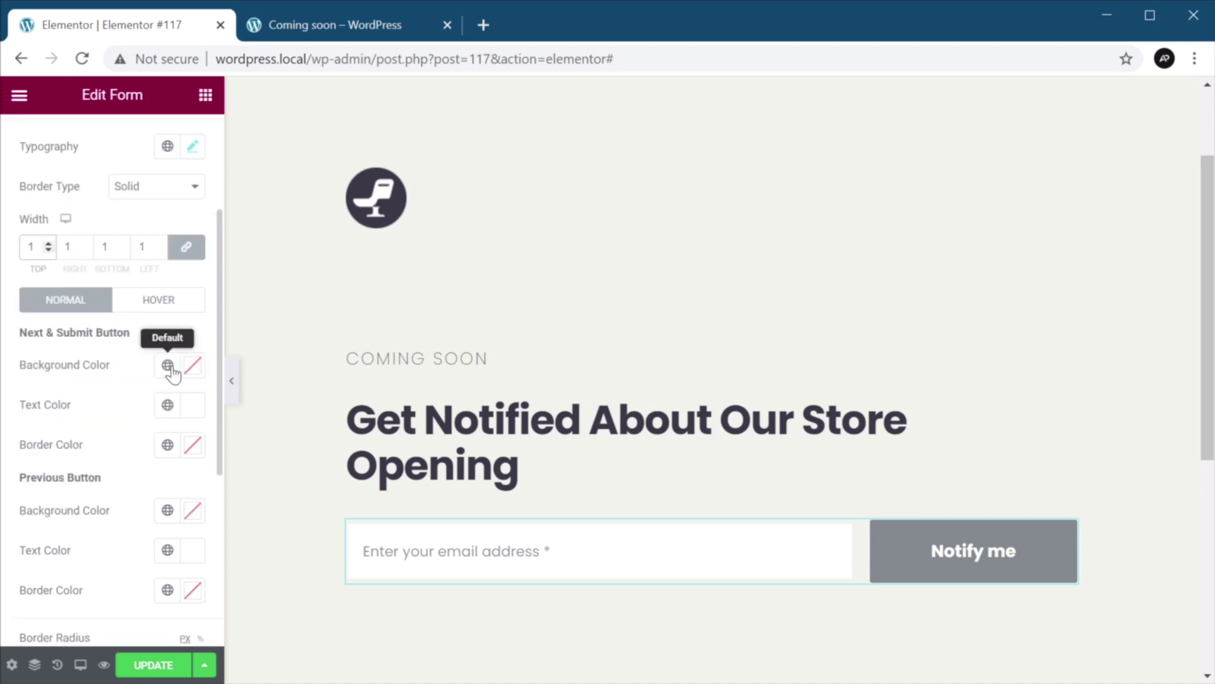
left_click(192, 364)
left_click_drag(300, 459, 162, 461)
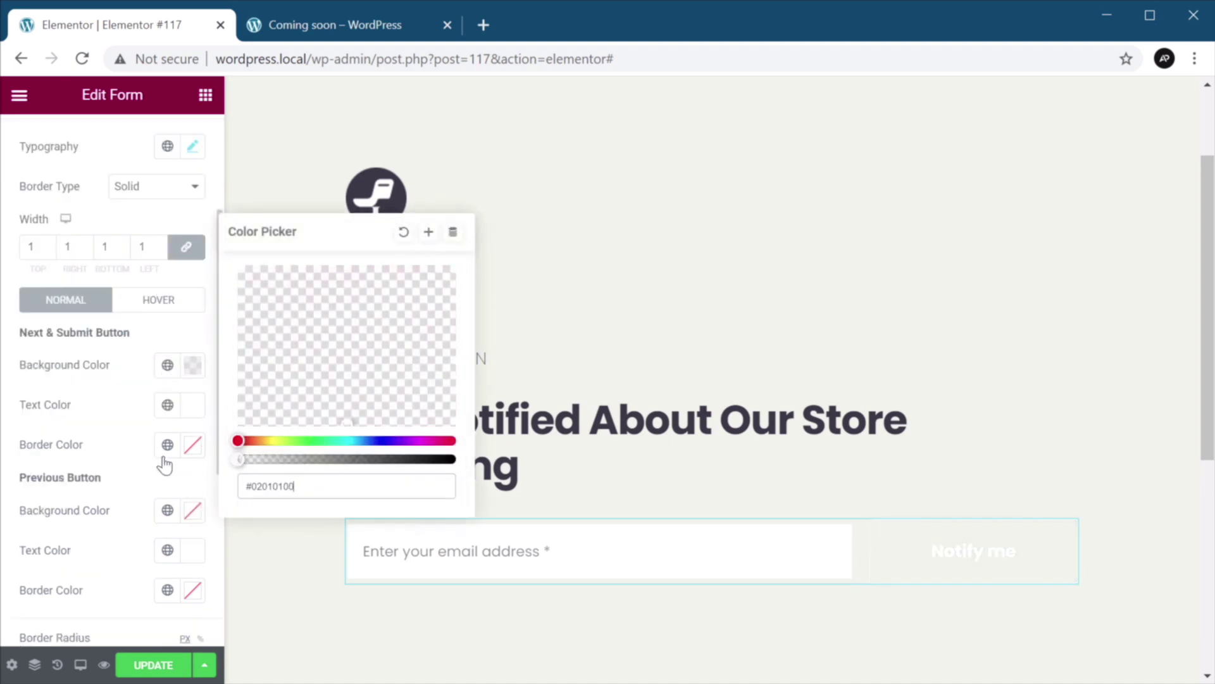
left_click(122, 405)
Set the submit button's normal text color and border color to 9F7657.
left_click(197, 413)
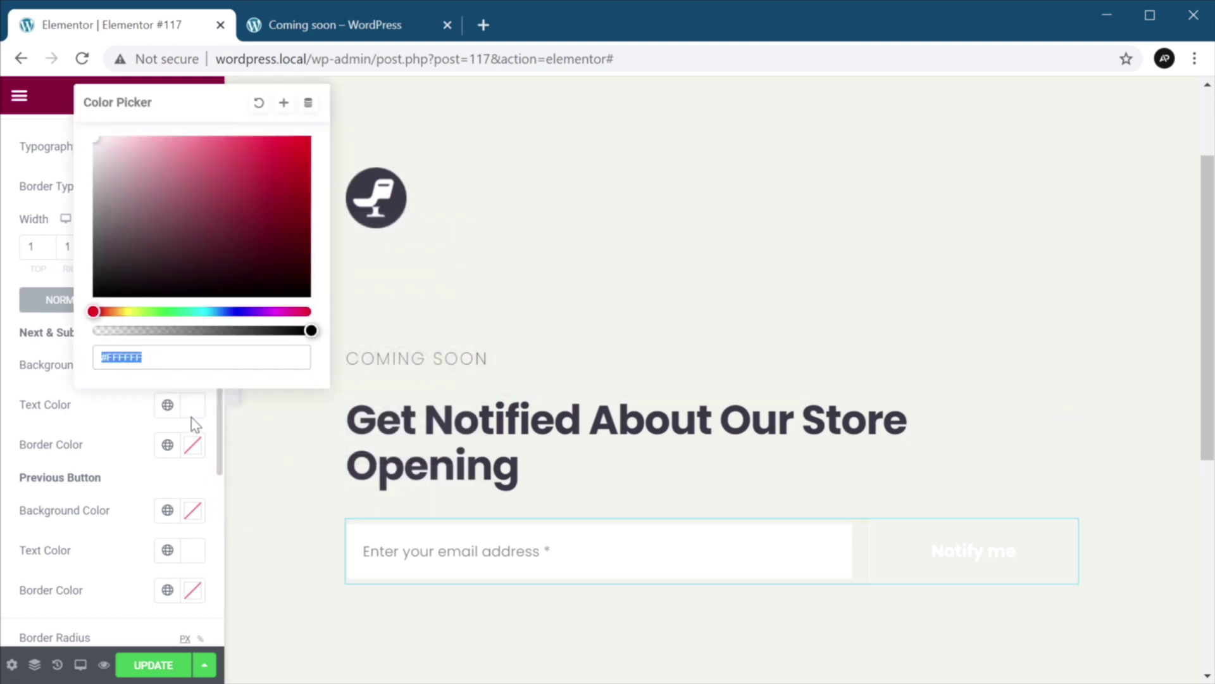
type("9F7657")
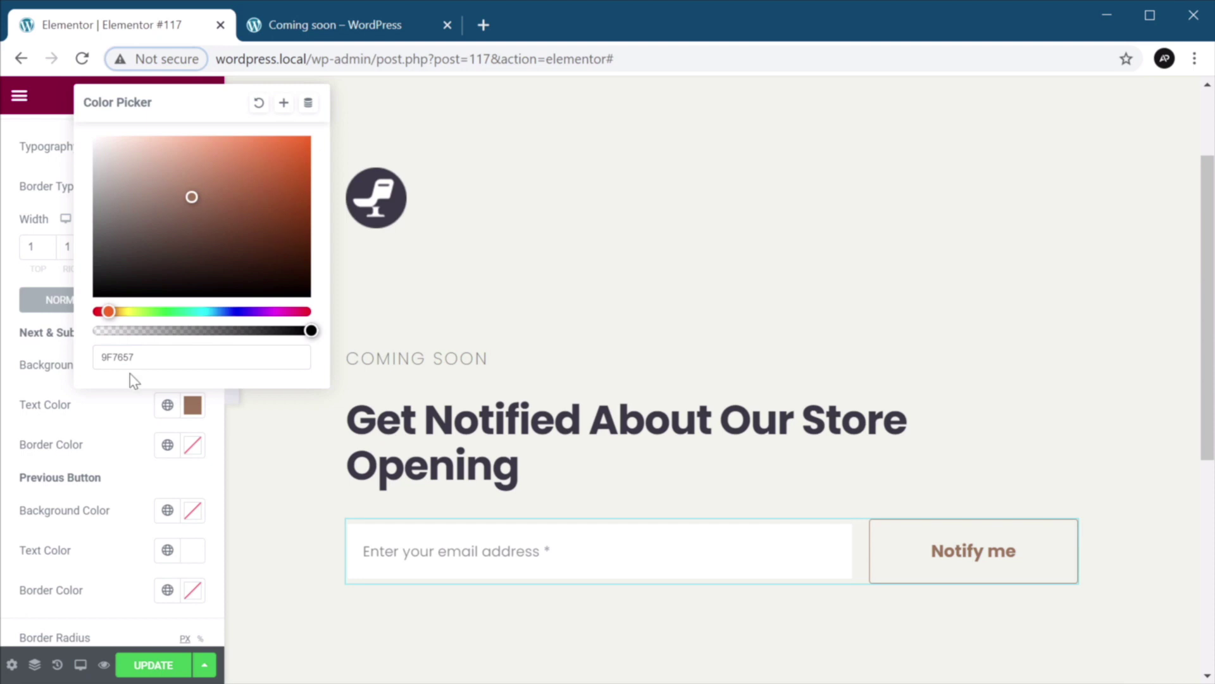
left_click(90, 420)
left_click(193, 444)
type("9F7657")
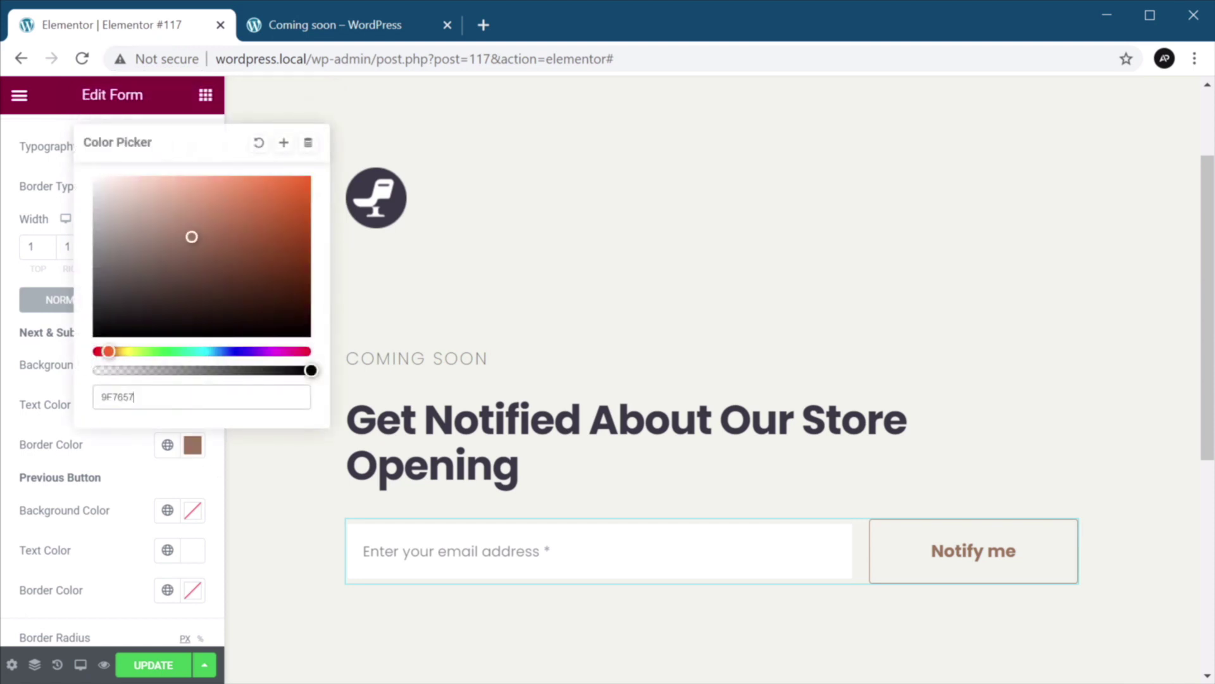
left_click(103, 449)
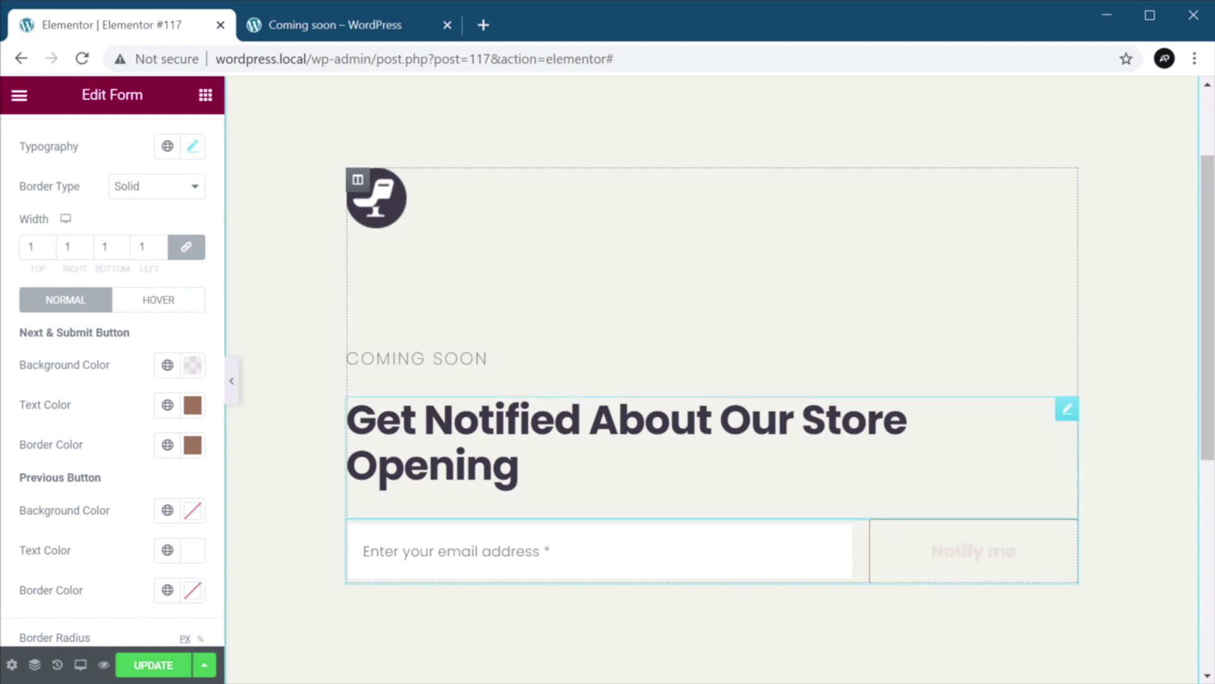
Set the submit button's background color in its hover state to 9F7657.
left_click(171, 304)
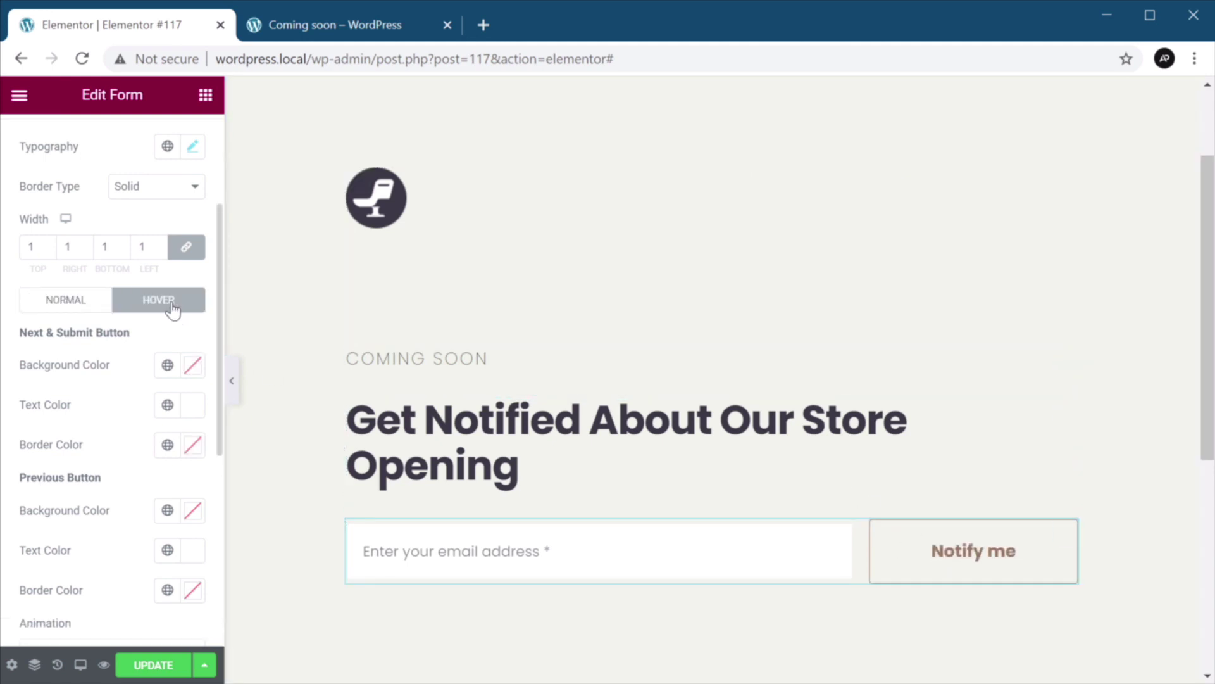
left_click(193, 366)
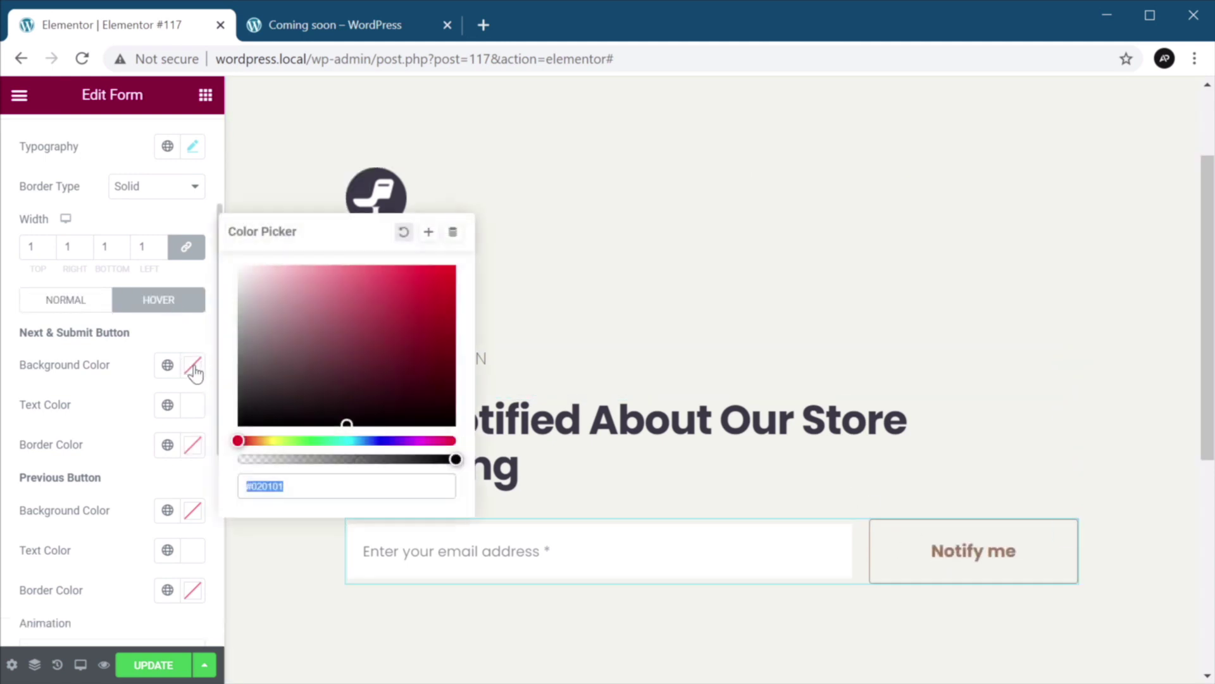
type("9F7657")
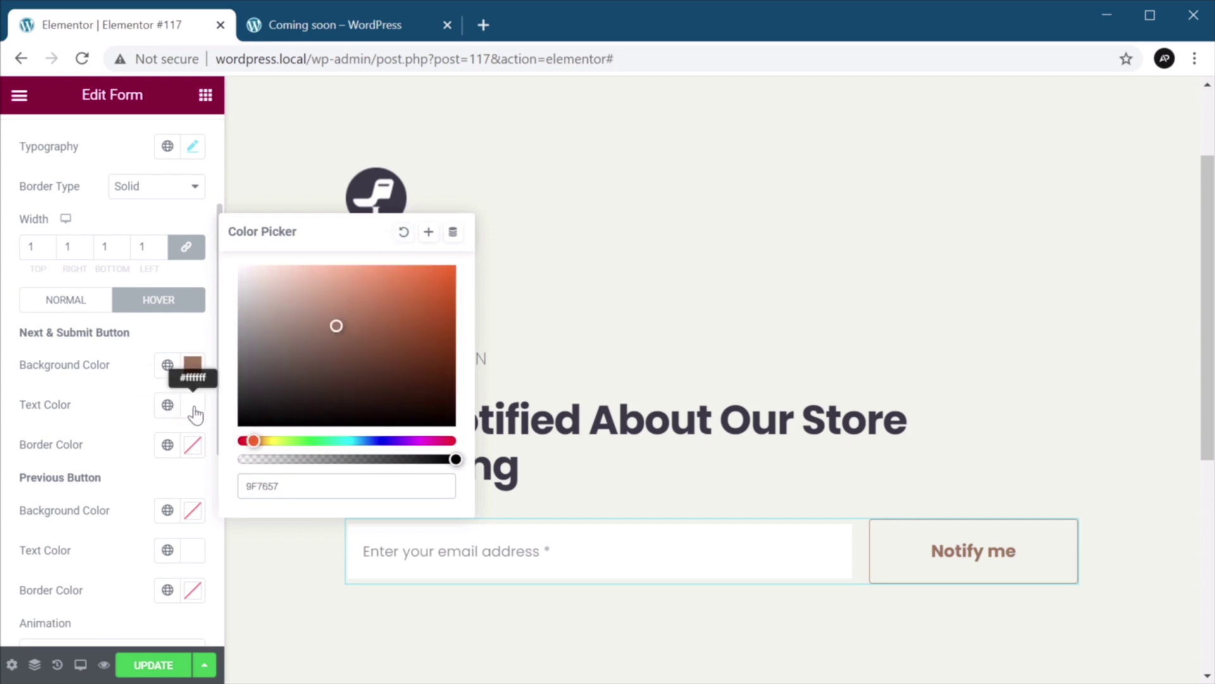
left_click(135, 453)
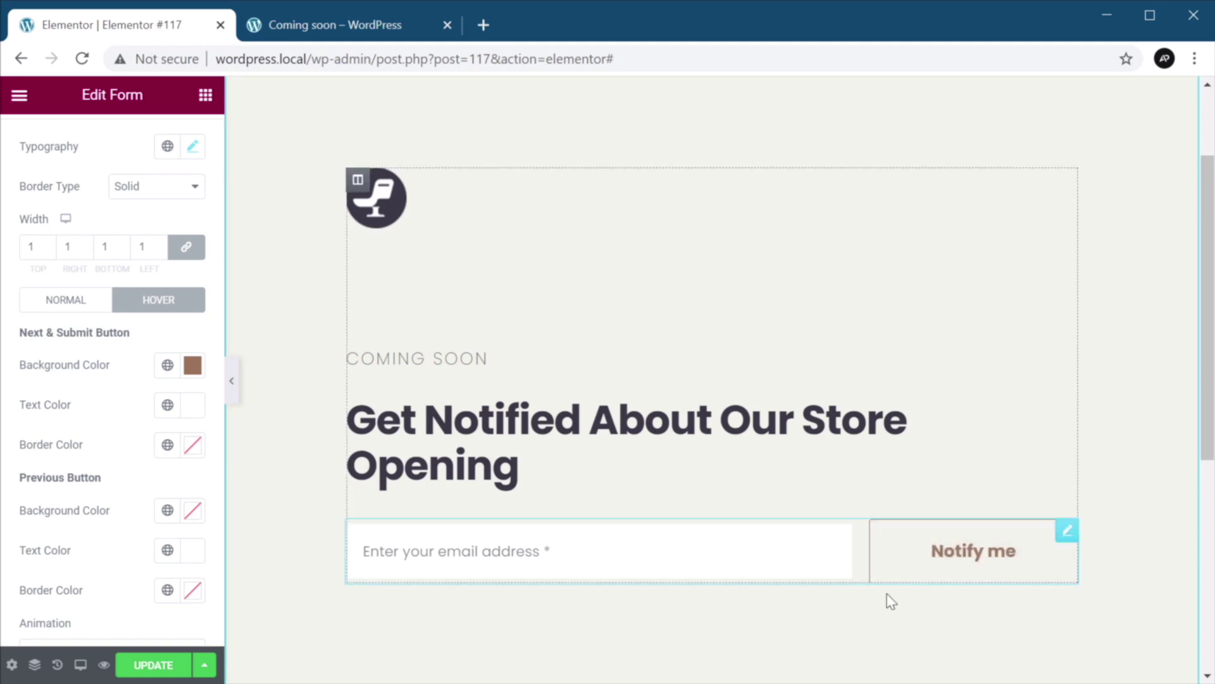
Set the form button's hover animation to Grow.
scroll(118, 467, "down", 2)
left_click(35, 560)
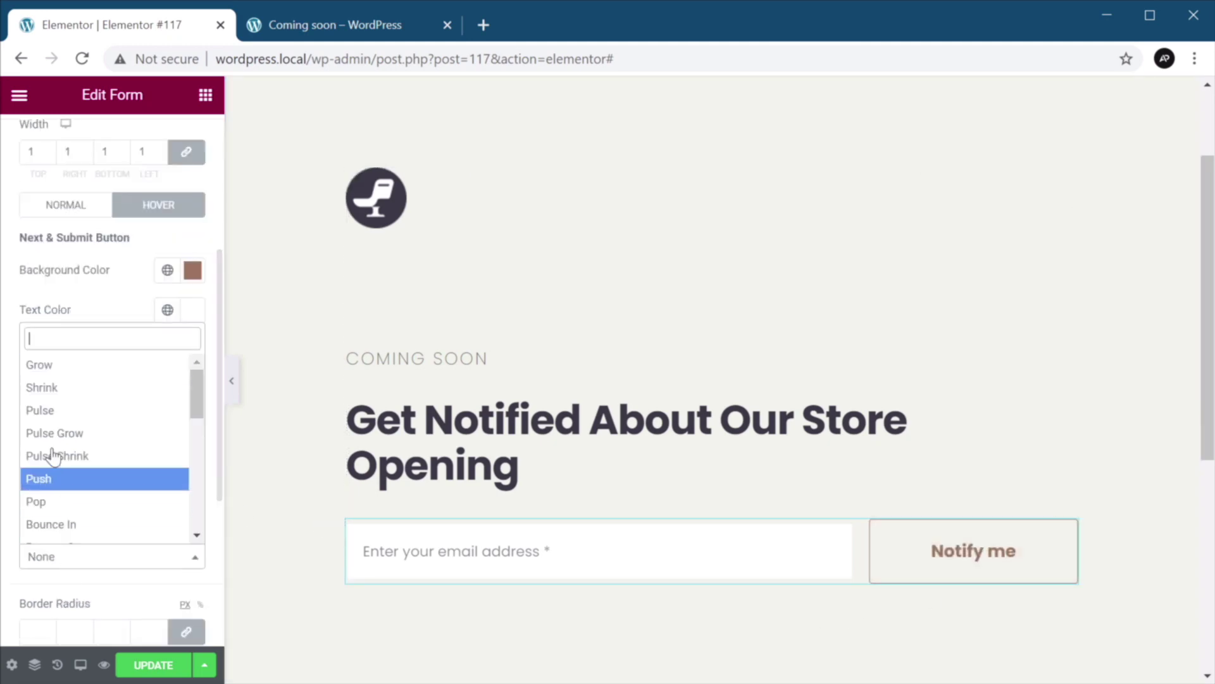
left_click(52, 388)
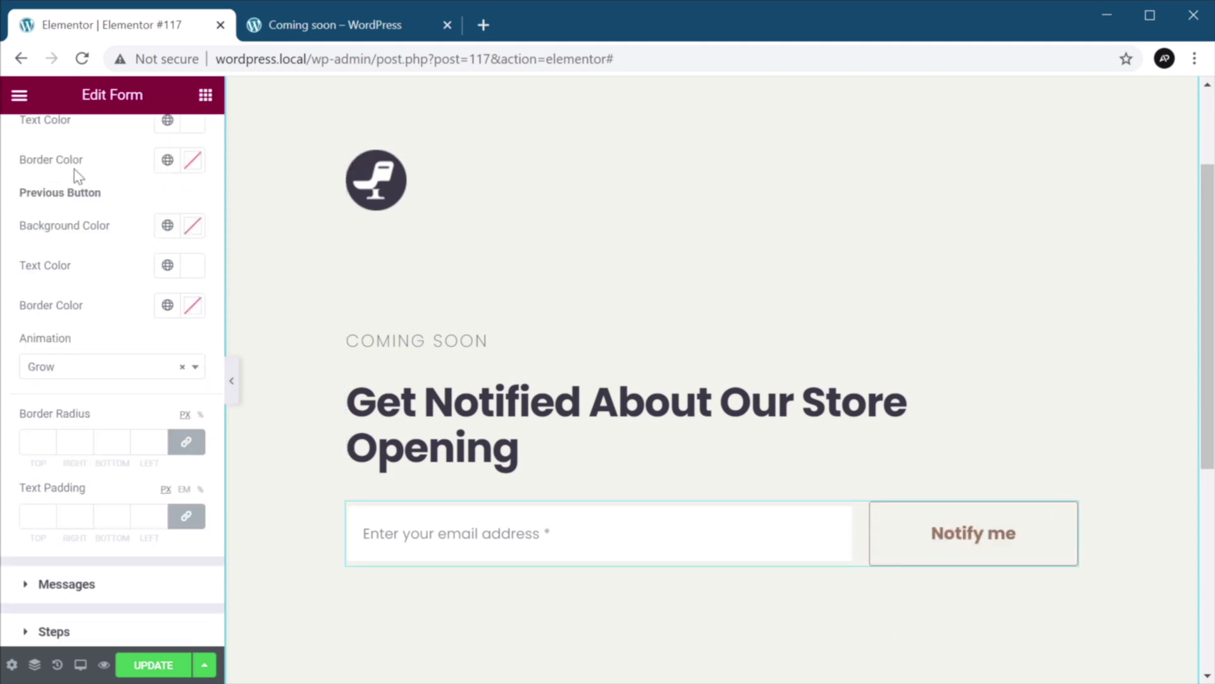
Unlink the form widget's margin values and set its bottom margin to 32 px.
scroll(149, 228, "up", 10)
left_click(190, 138)
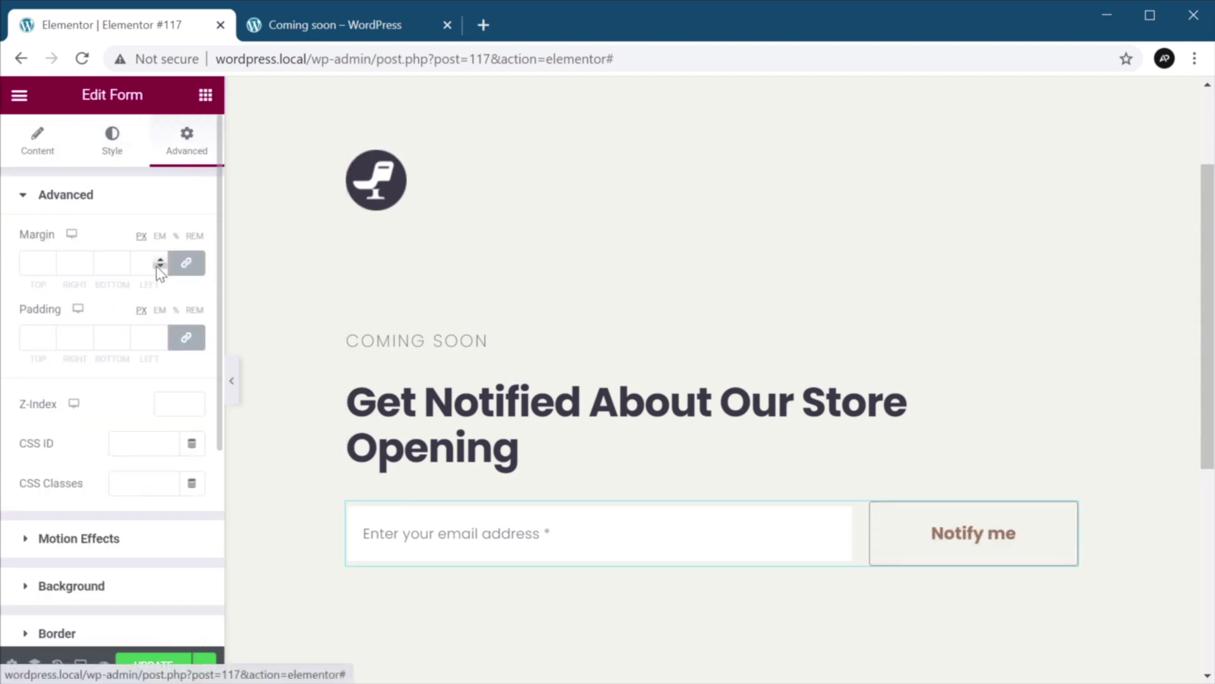
left_click(186, 263)
left_click_drag(124, 260, 123, 261)
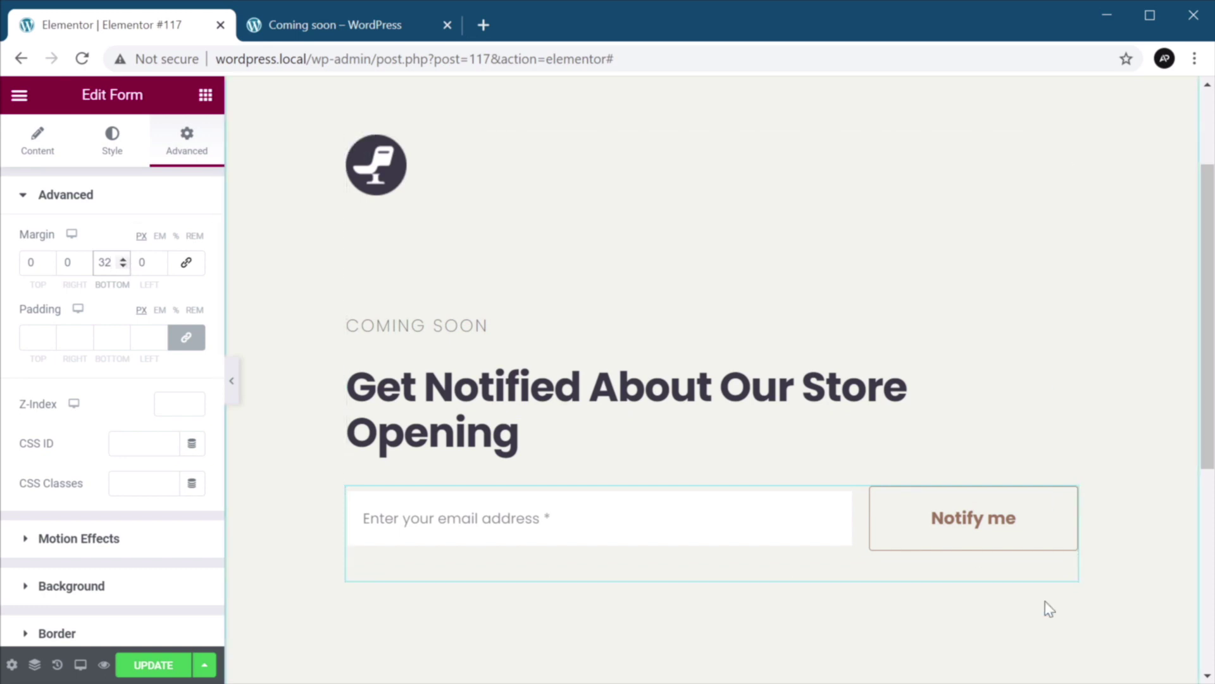
Add a Text Editor widget below the form with the text "* Not to worry, no spam will be coming your way.".
left_click(205, 95)
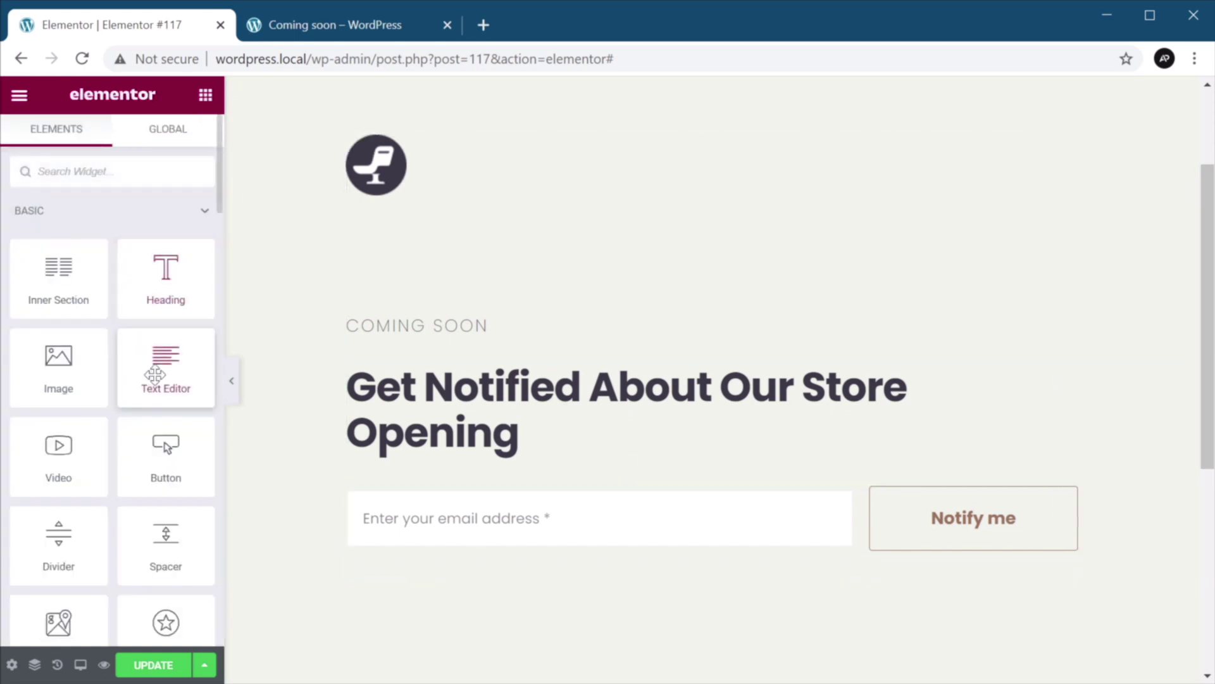
left_click_drag(166, 364, 457, 564)
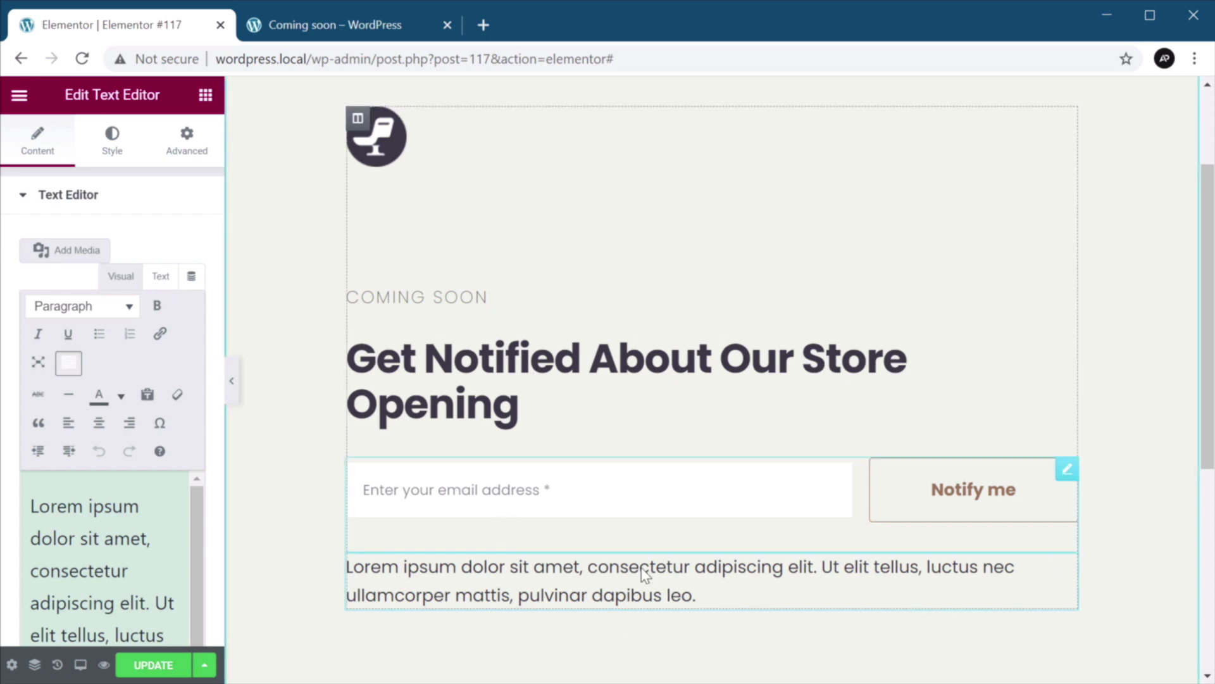
left_click(105, 539)
scroll(104, 539, "down", 1)
key("ctrl+a")
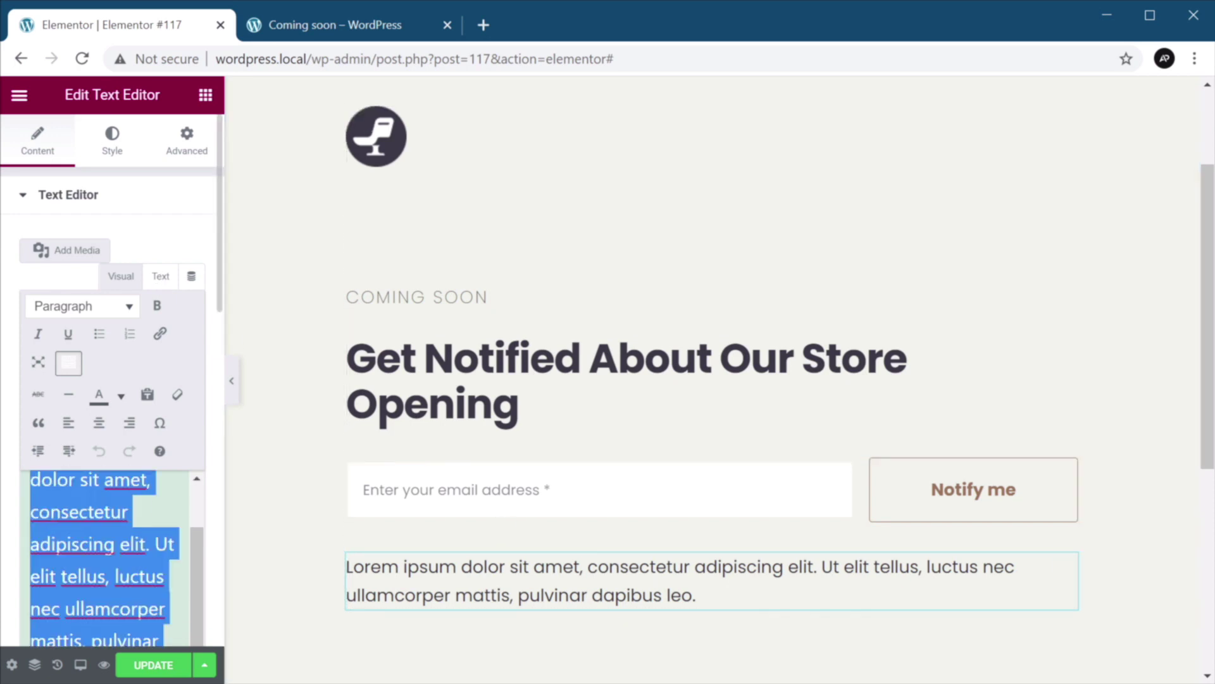
type("* Not to worry, no spam will be coming your way.")
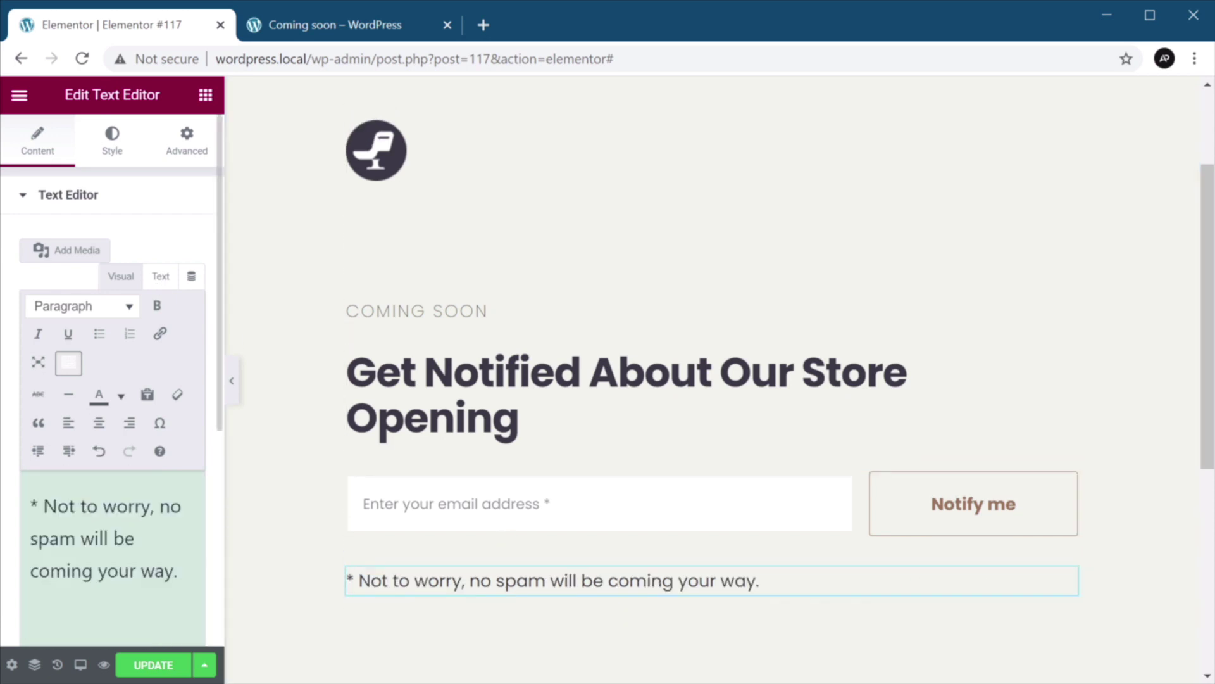
left_click_drag(38, 505, 30, 506)
left_click(68, 505)
Set the no-spam note's text color to 3C3A47 with reduced opacity, giving #3C3A47BD.
left_click(112, 140)
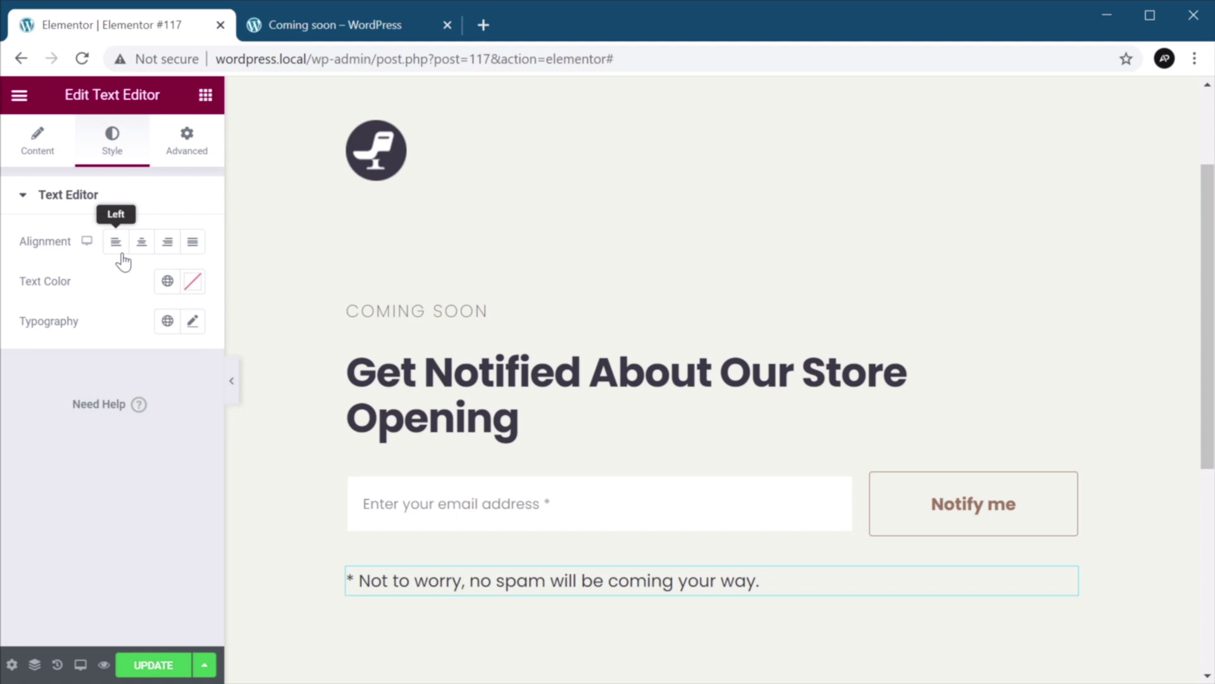
left_click(192, 281)
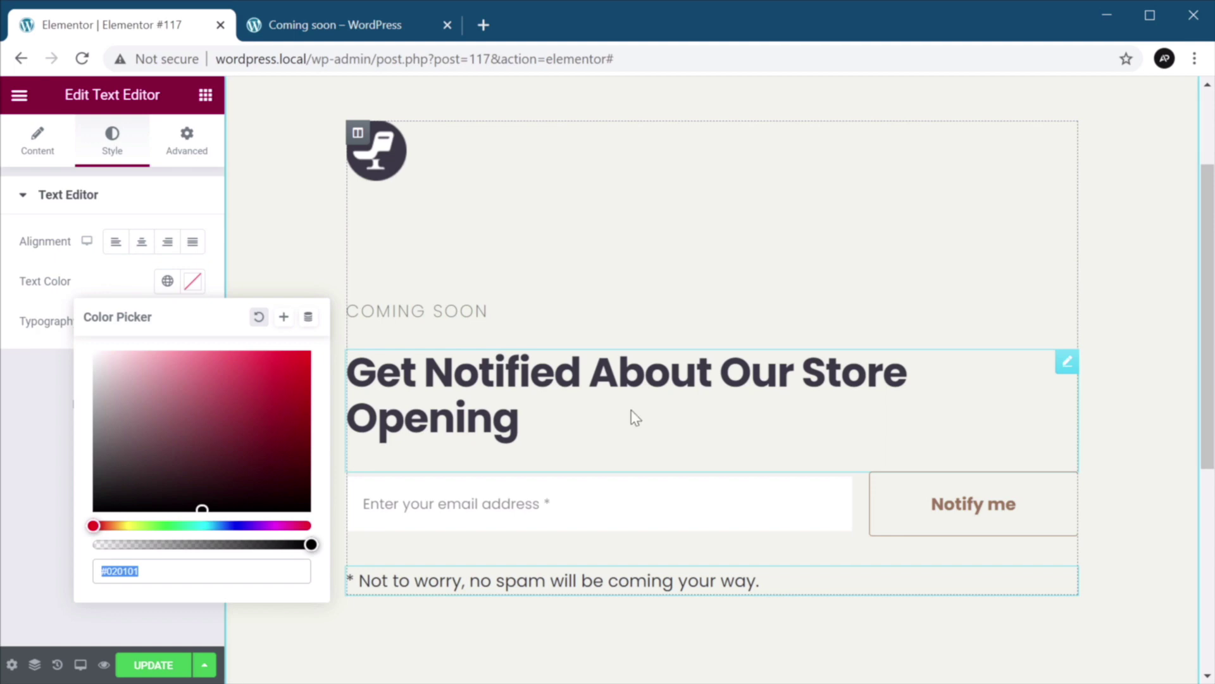
left_click(145, 571)
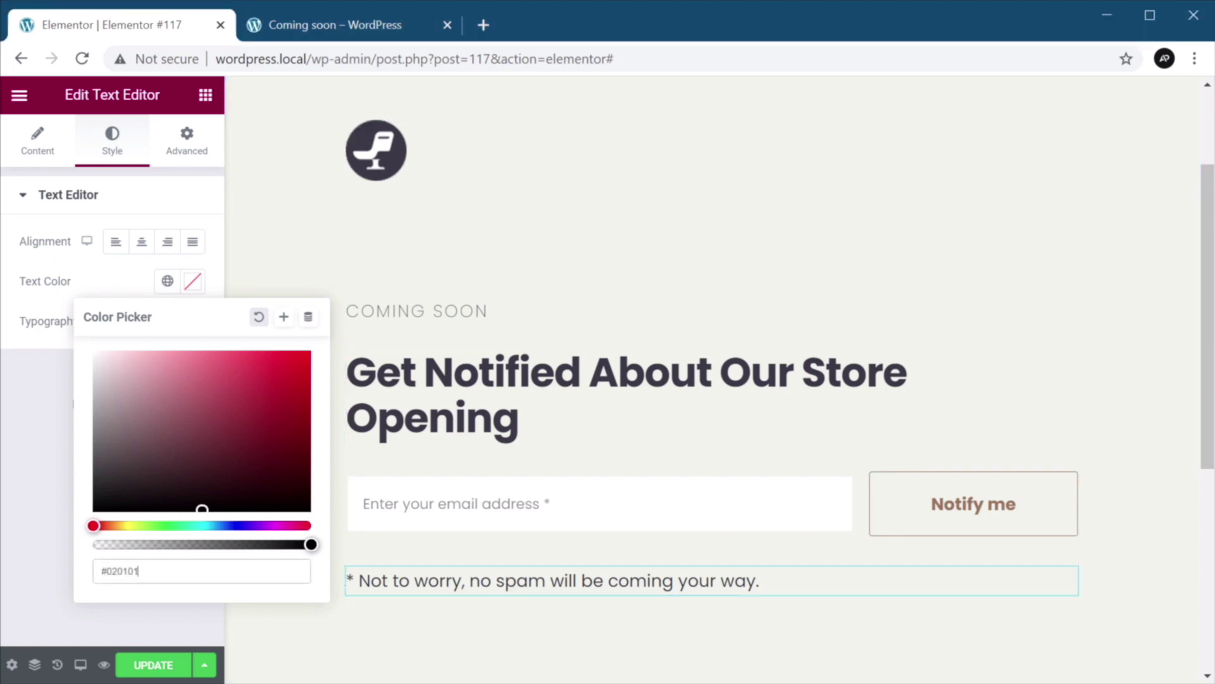
key("ctrl+a")
type("3C3A47")
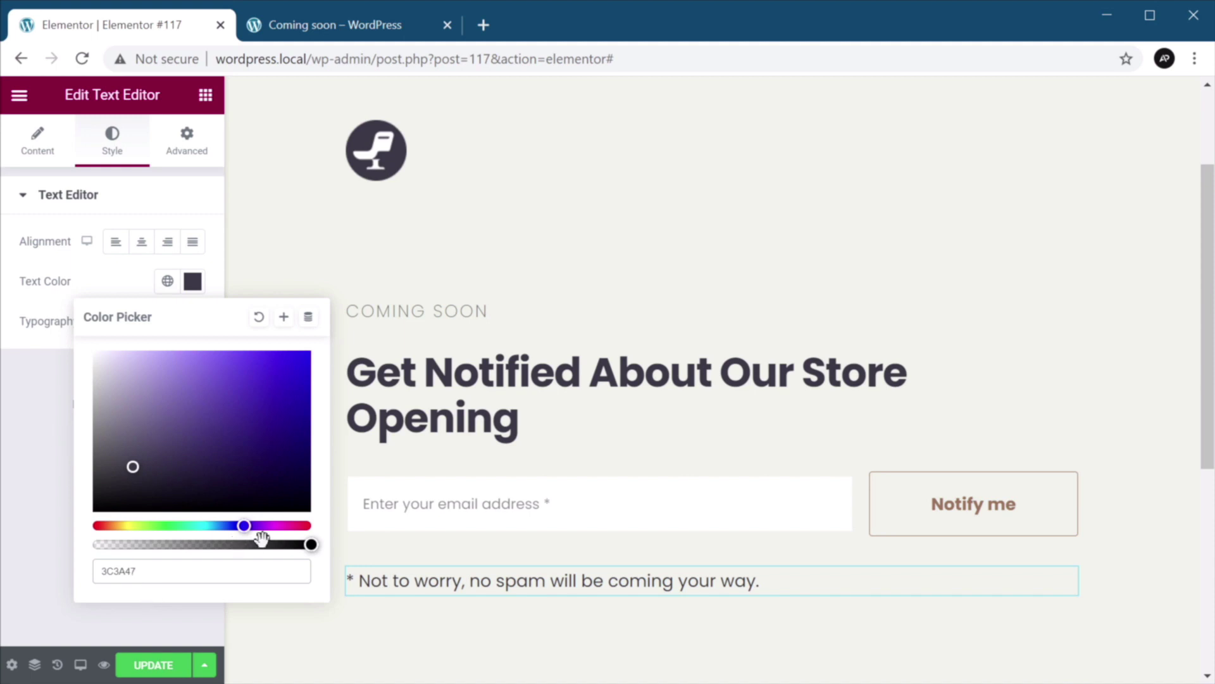
left_click_drag(311, 544, 256, 545)
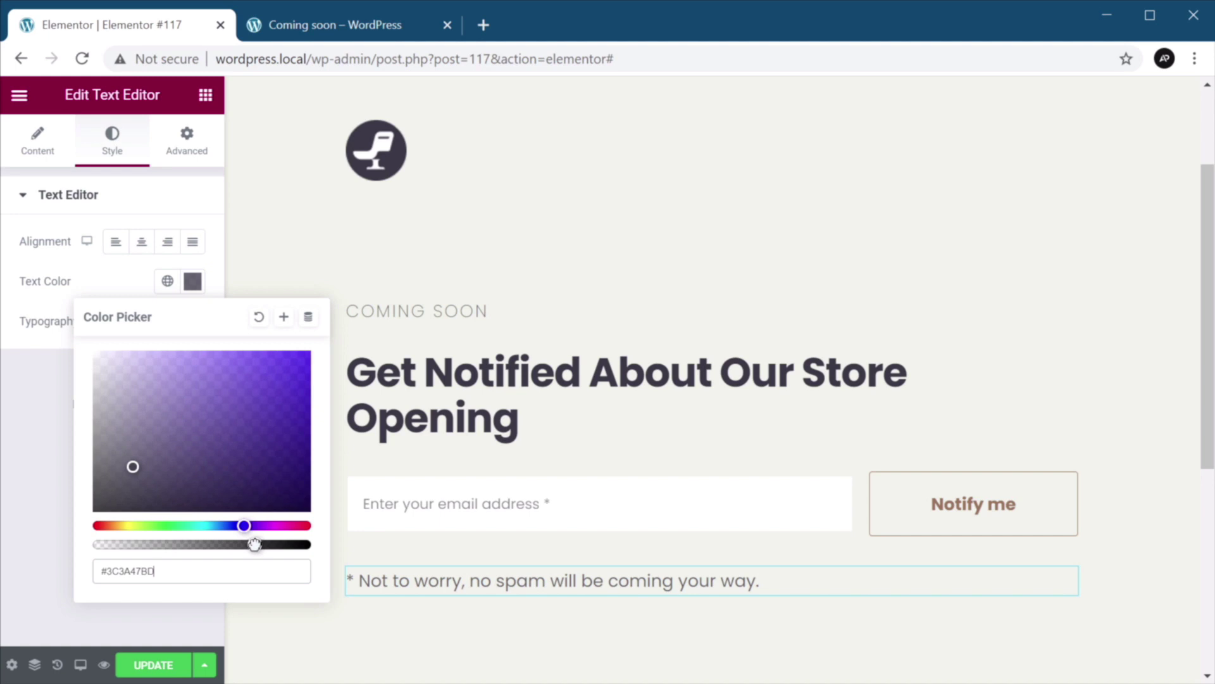
left_click(24, 451)
Set the no-spam note's typography style to Italic and update the page.
left_click(193, 321)
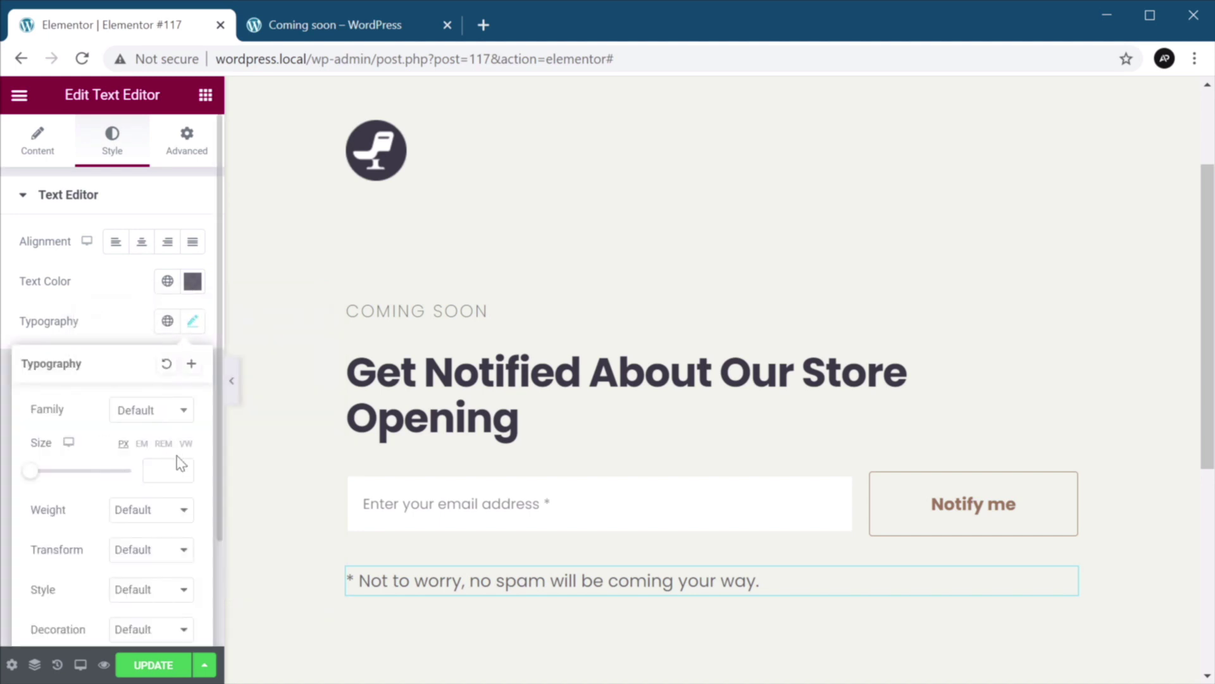
left_click(147, 590)
left_click(129, 639)
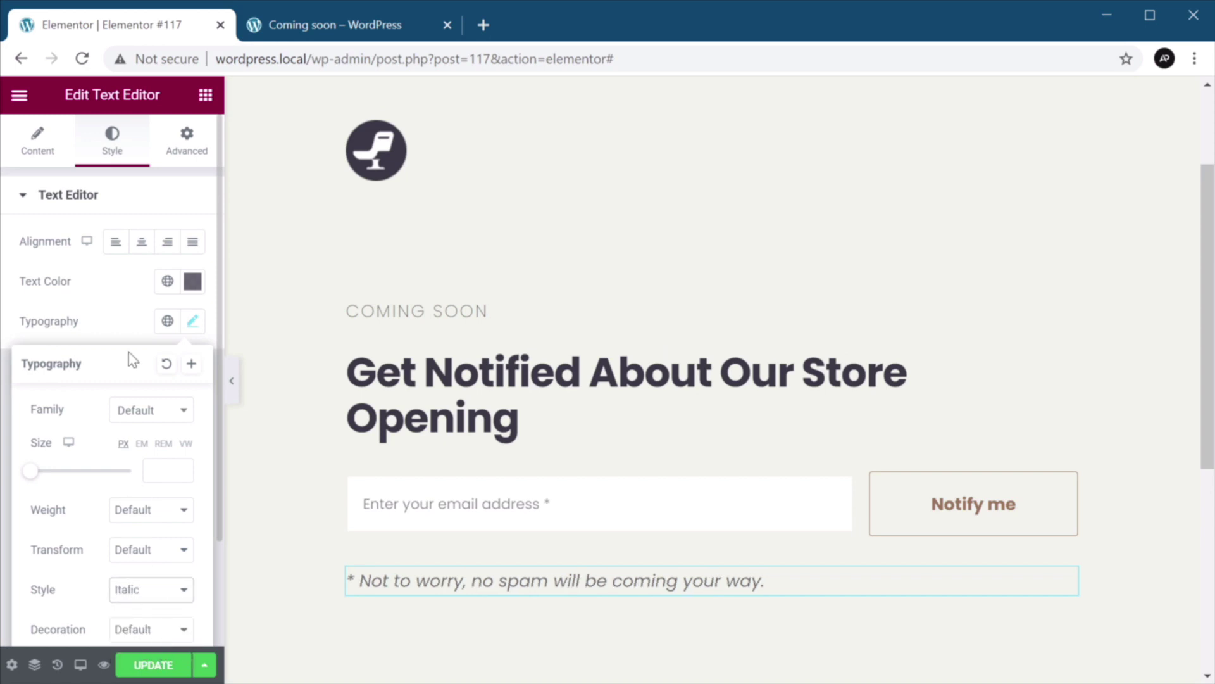
left_click(131, 310)
left_click(161, 661)
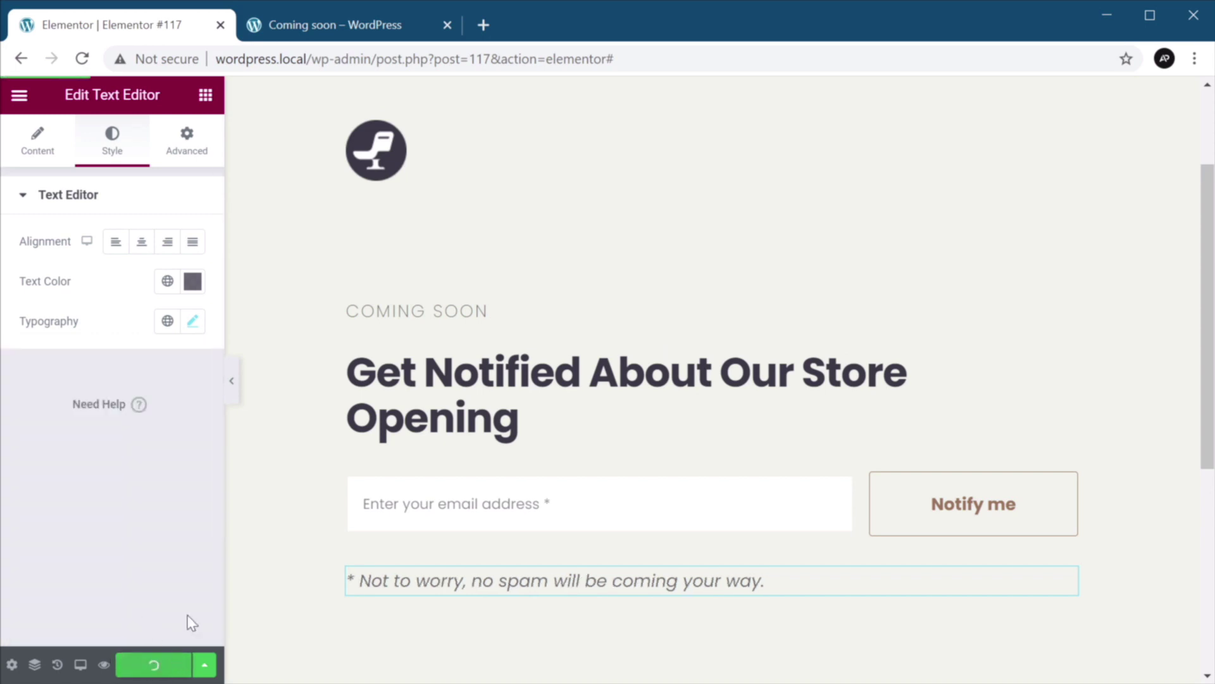
Unlink the no-spam note's margin values, set its bottom margin to 128 px and update the page.
scroll(766, 454, "down", 2)
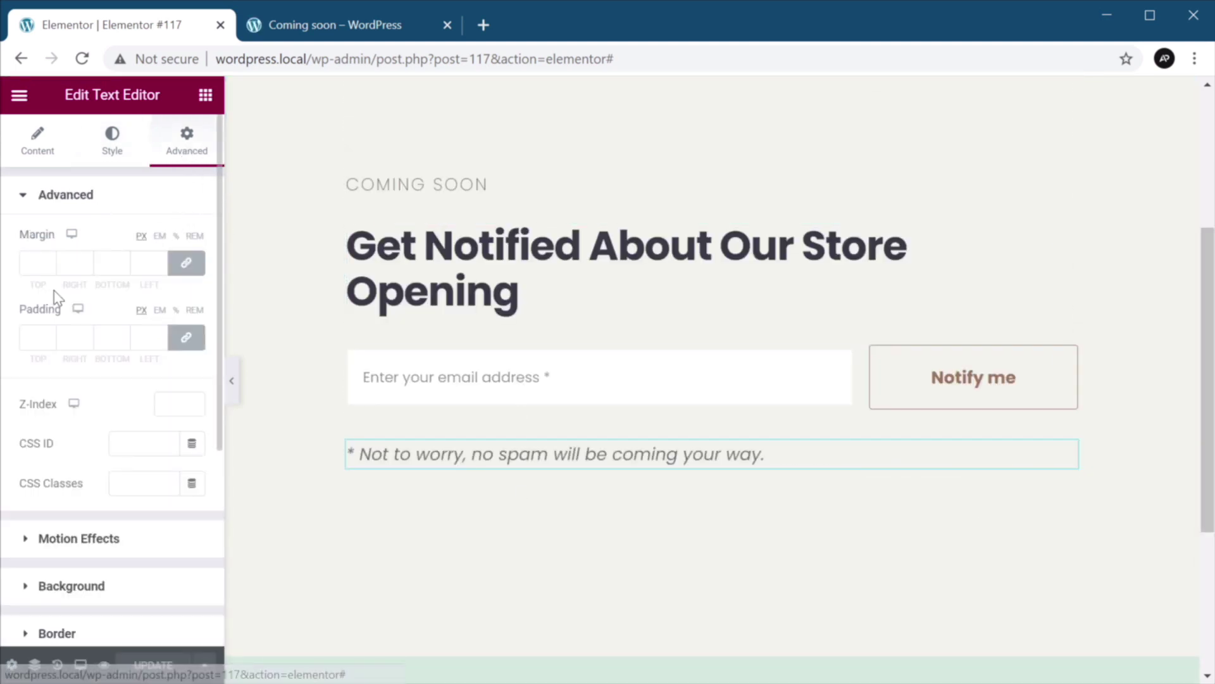
left_click(185, 262)
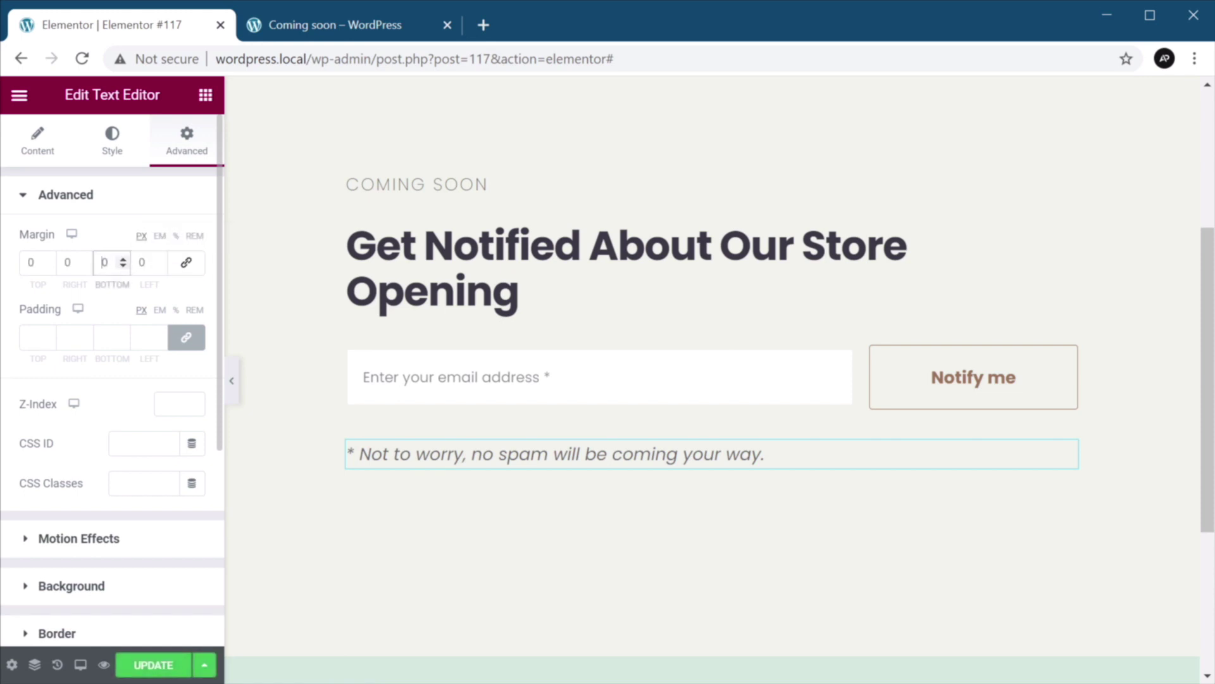
type("128")
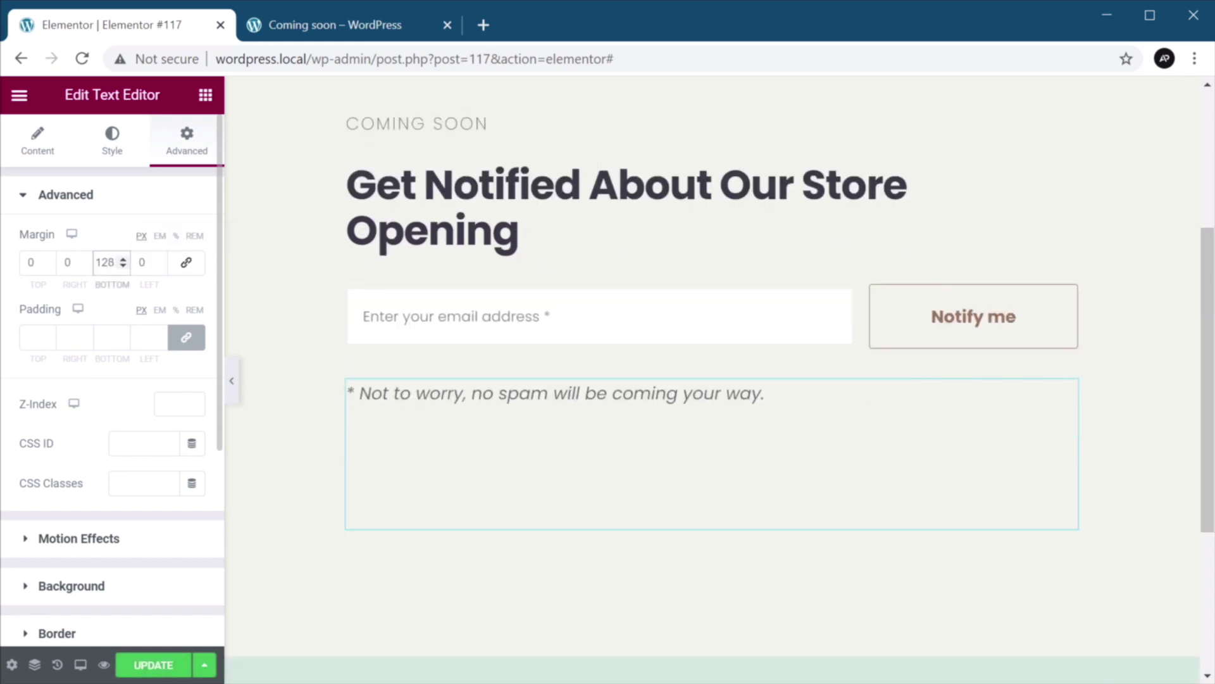
left_click(155, 664)
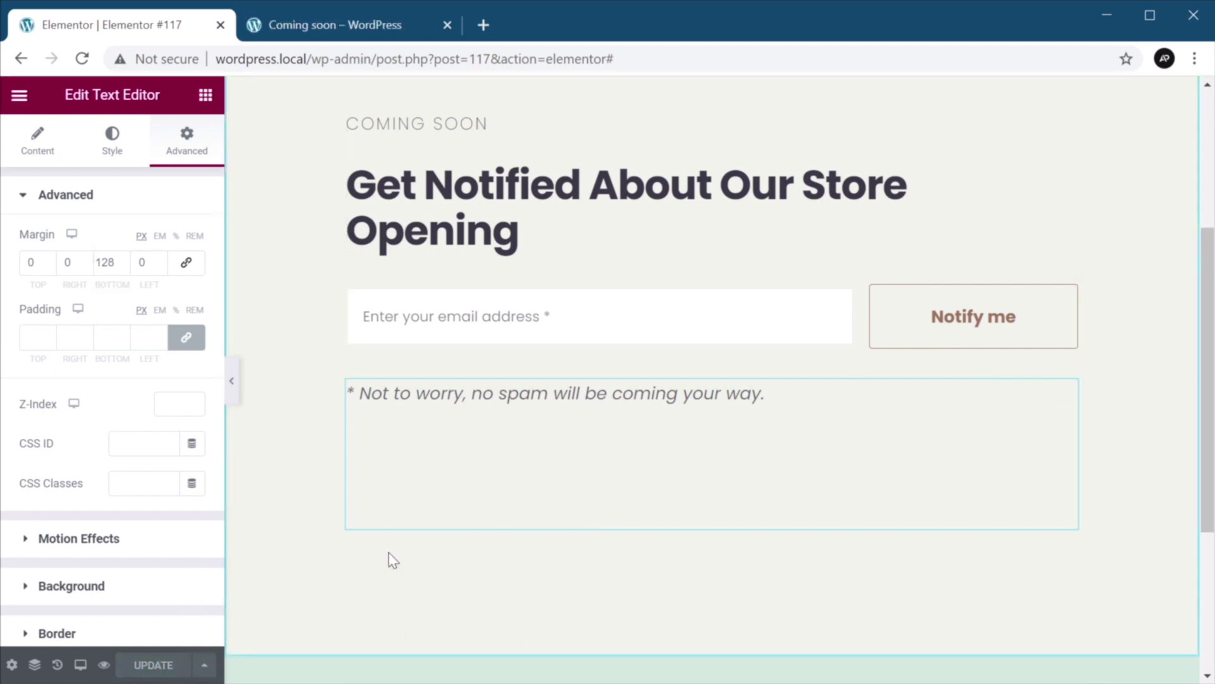
Add a Social Icons widget below the no-spam note.
left_click(204, 95)
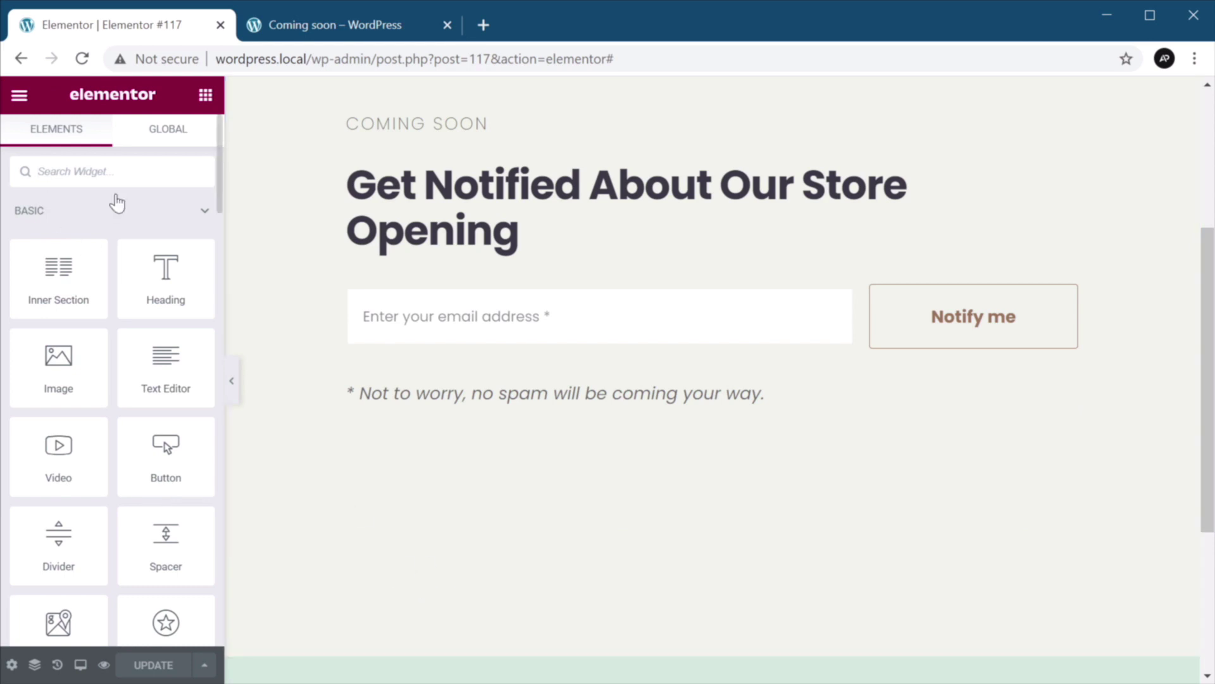
type("soci")
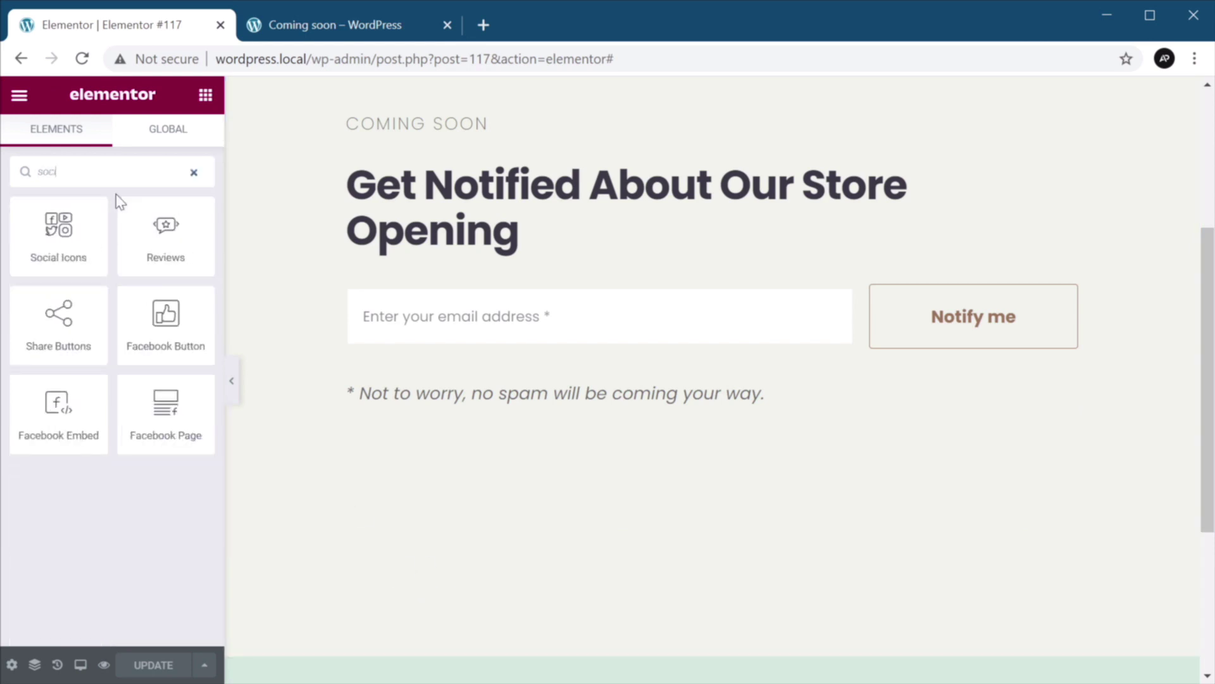
left_click_drag(63, 229, 481, 545)
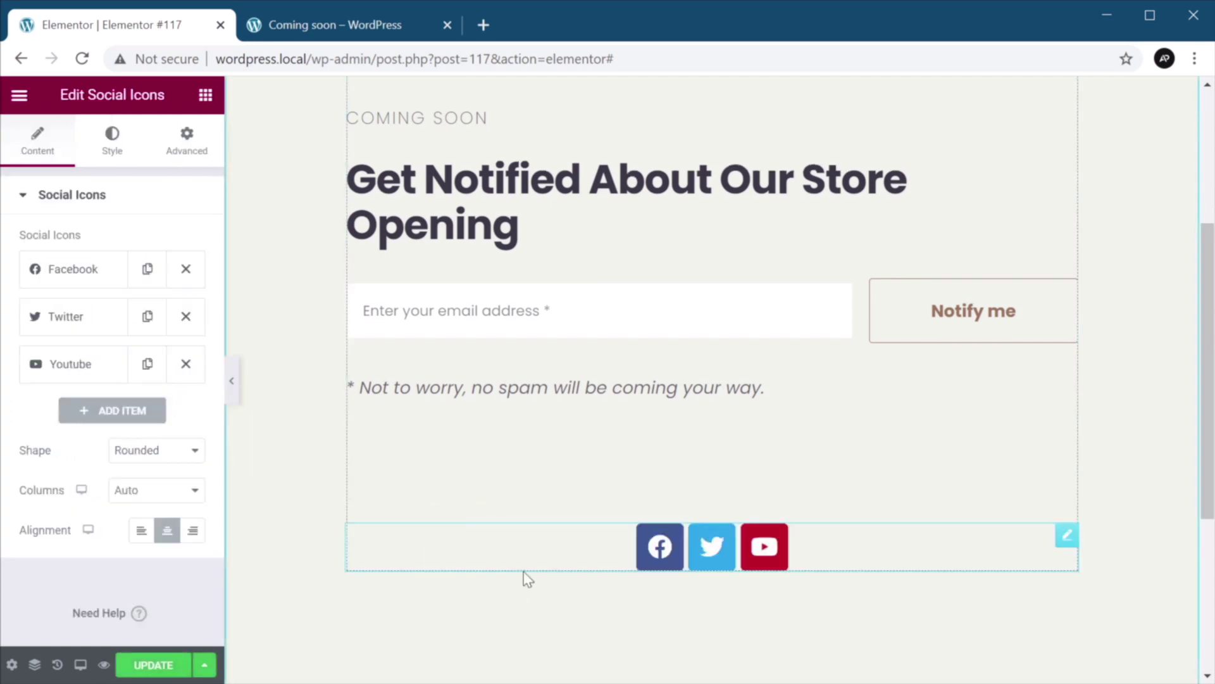
Align the social icons to the left and set their shape to Circle.
left_click(141, 530)
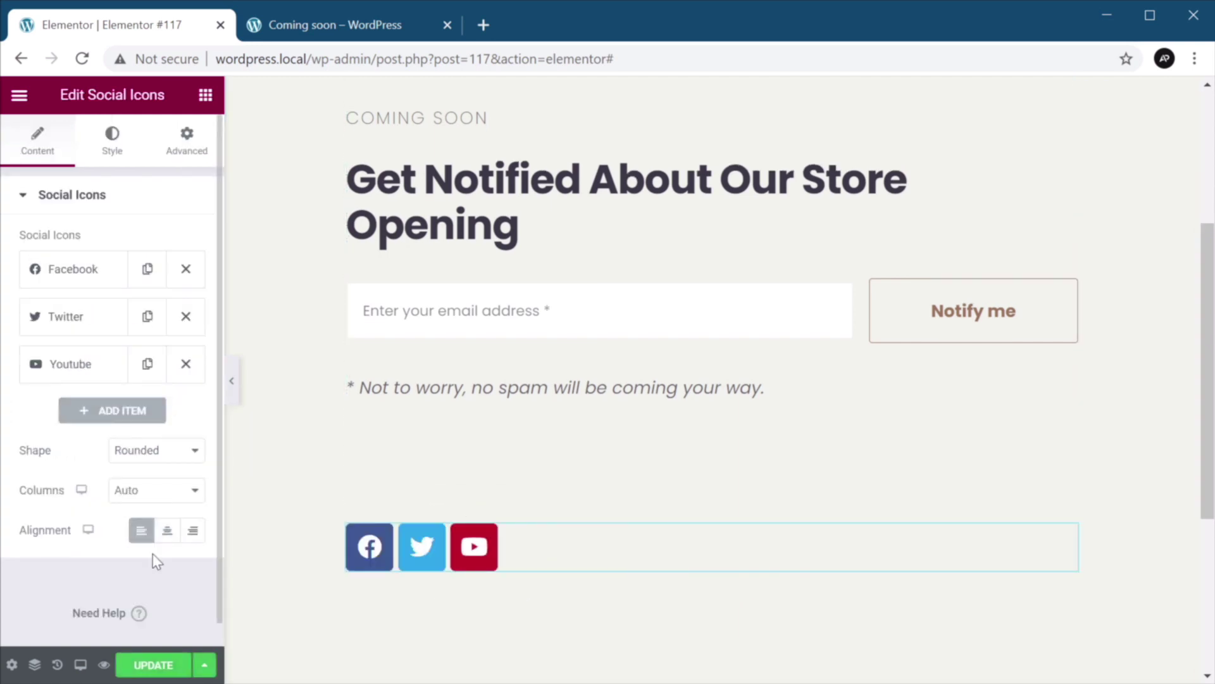
left_click(164, 455)
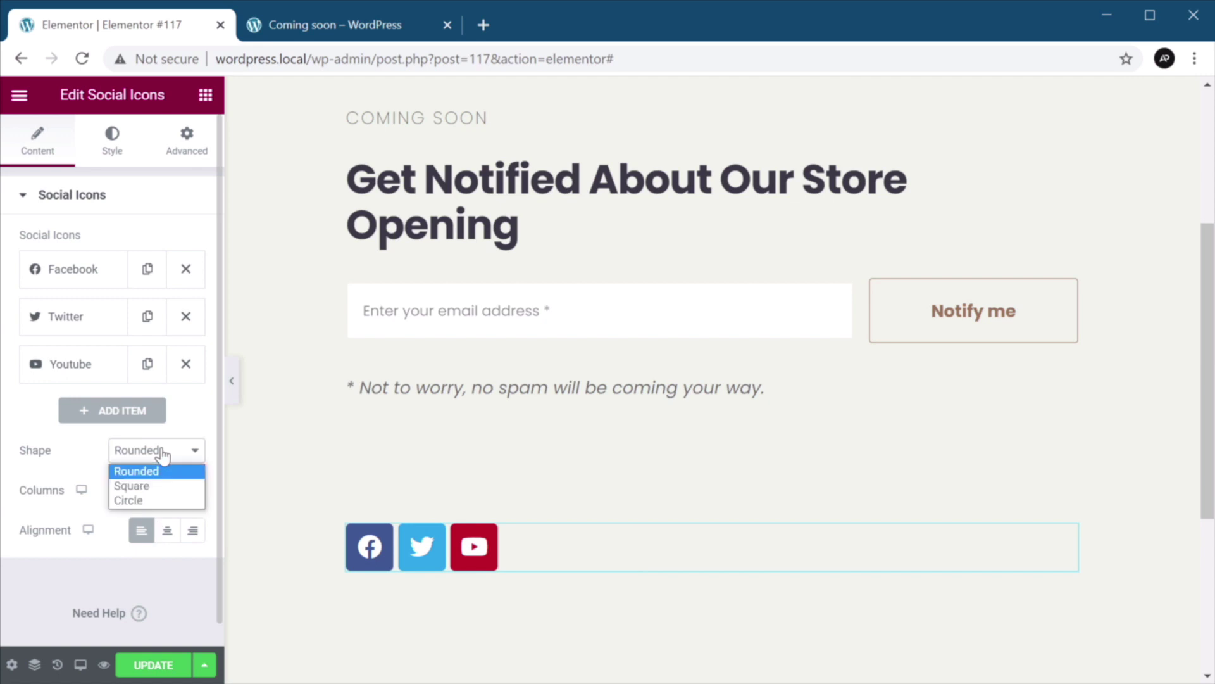
left_click(158, 501)
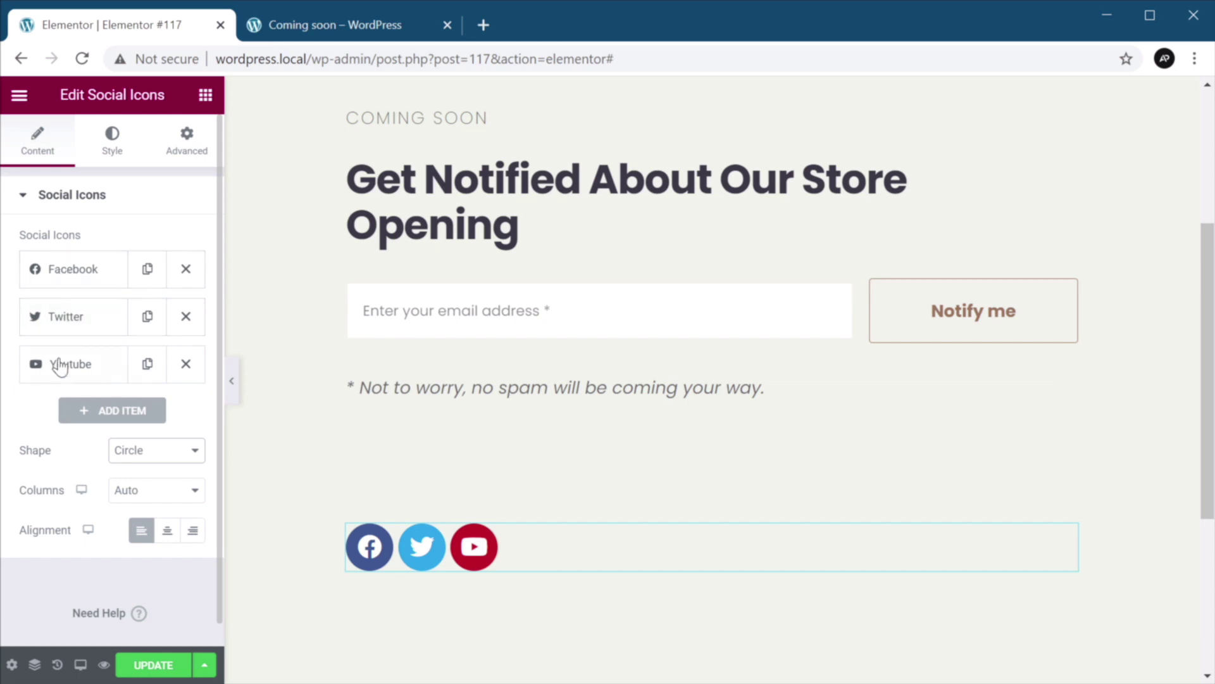
Move Twitter above Facebook in the social icons list and replace the Youtube icon with Instagram from the icon library.
mouse_move(103, 308)
left_mouse_down()
mouse_move(101, 263)
mouse_move(109, 292)
left_mouse_up()
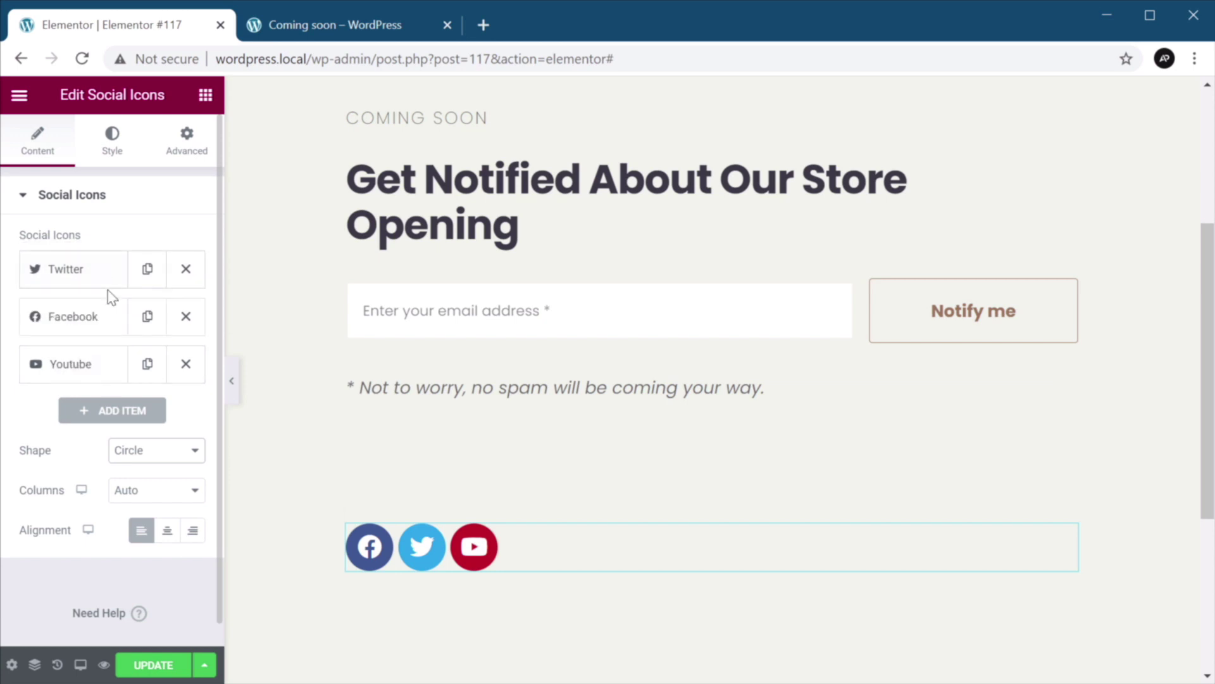
left_click(86, 366)
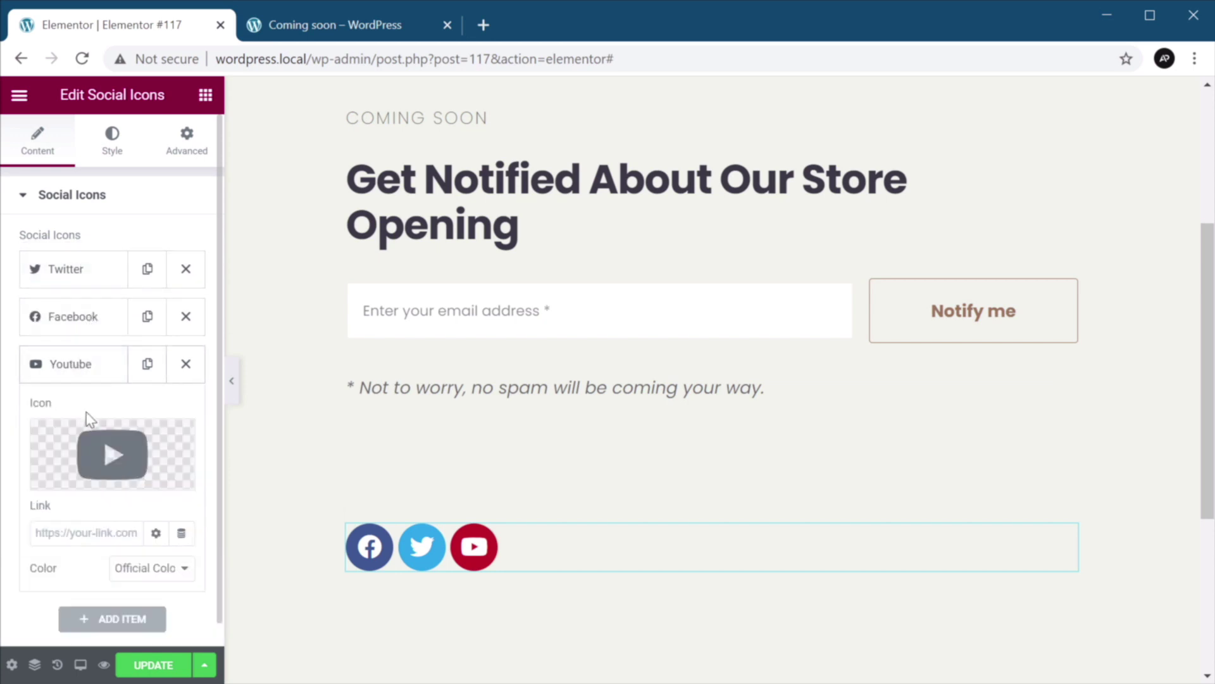
scroll(92, 373, "down", 2)
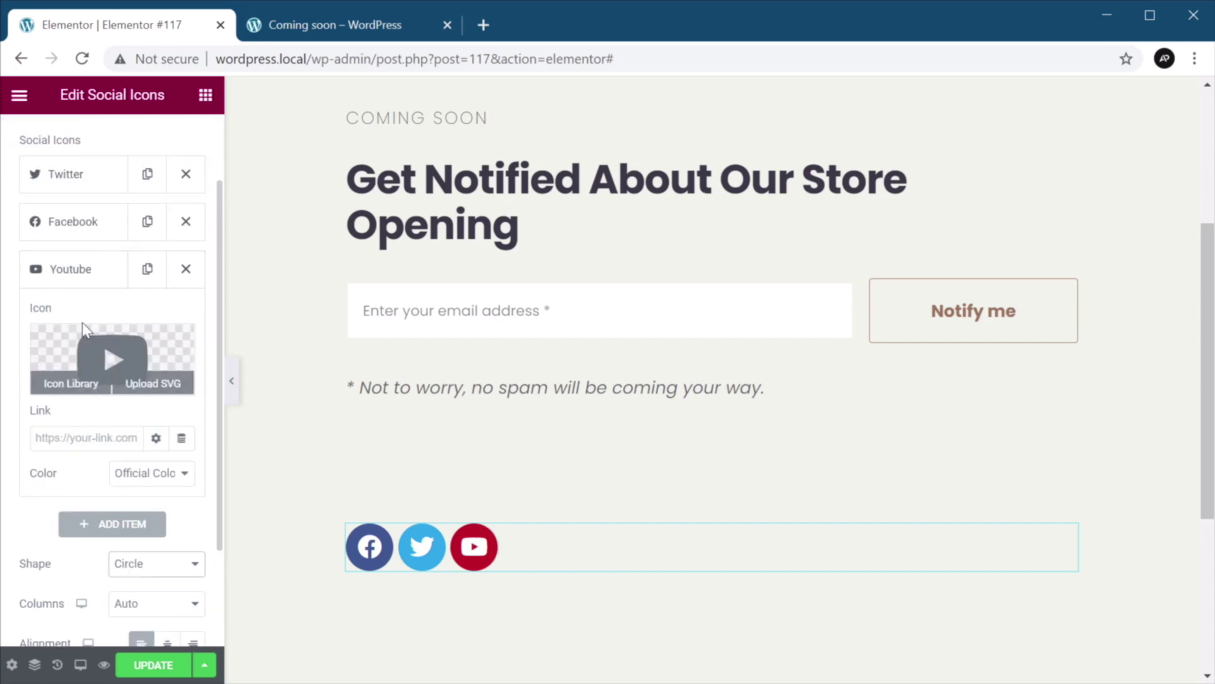
left_click(96, 357)
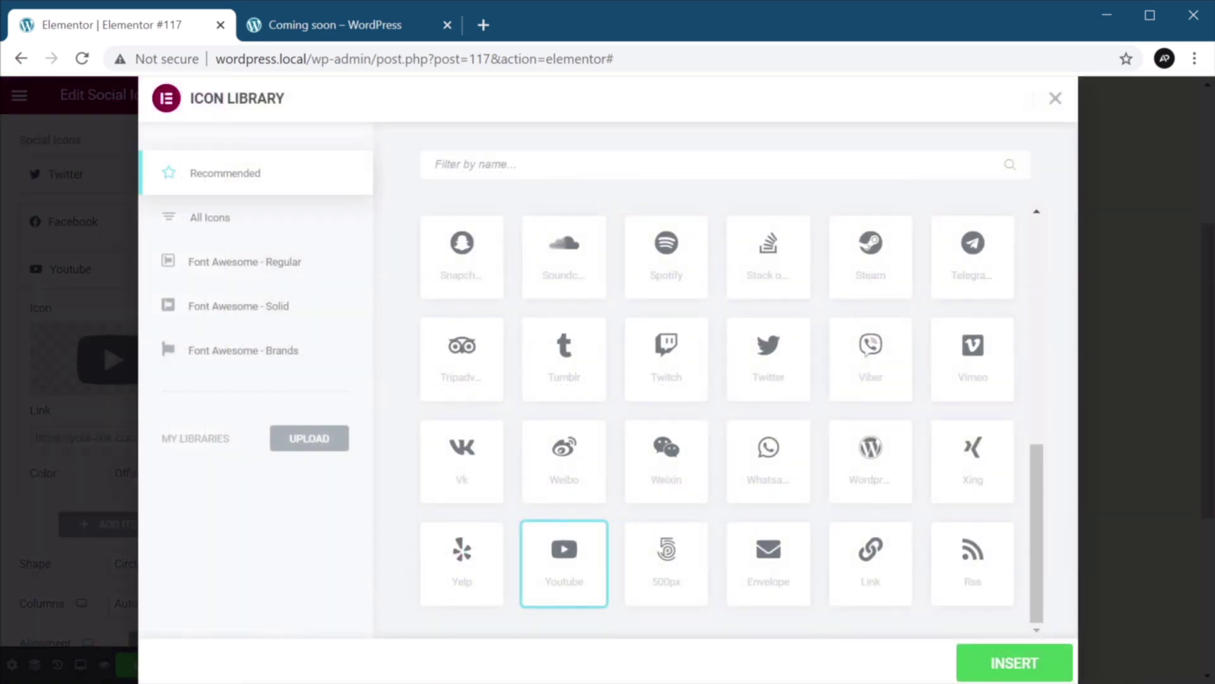
type("in")
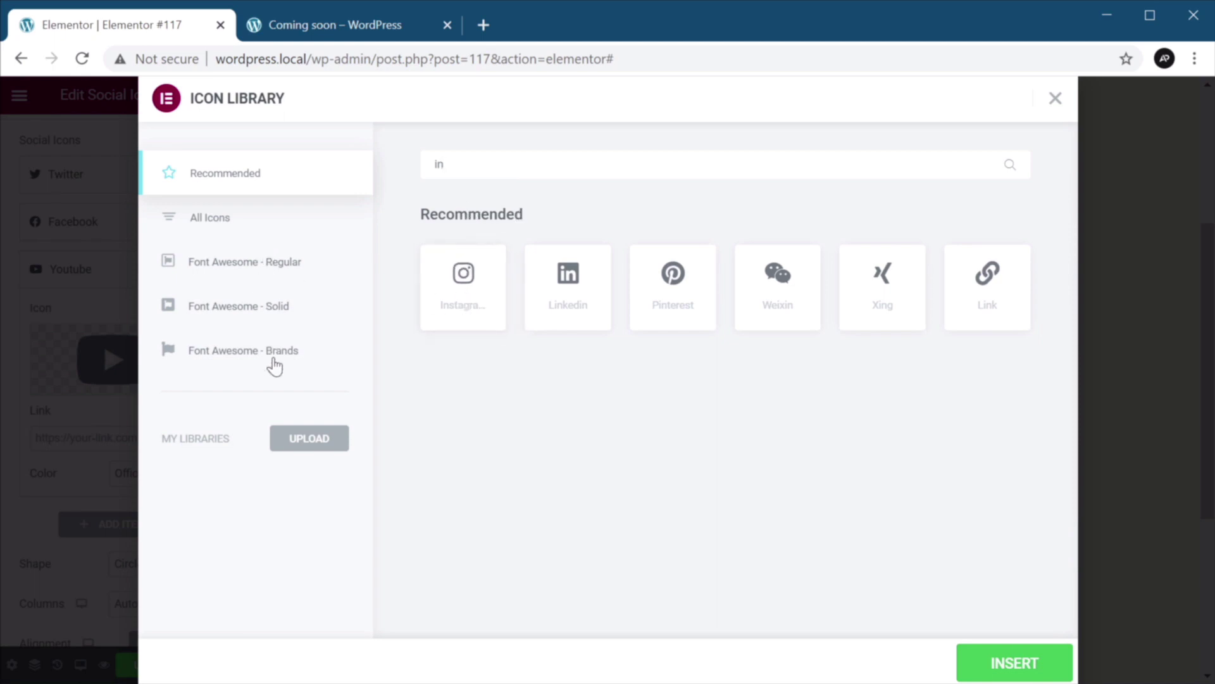
left_click(477, 290)
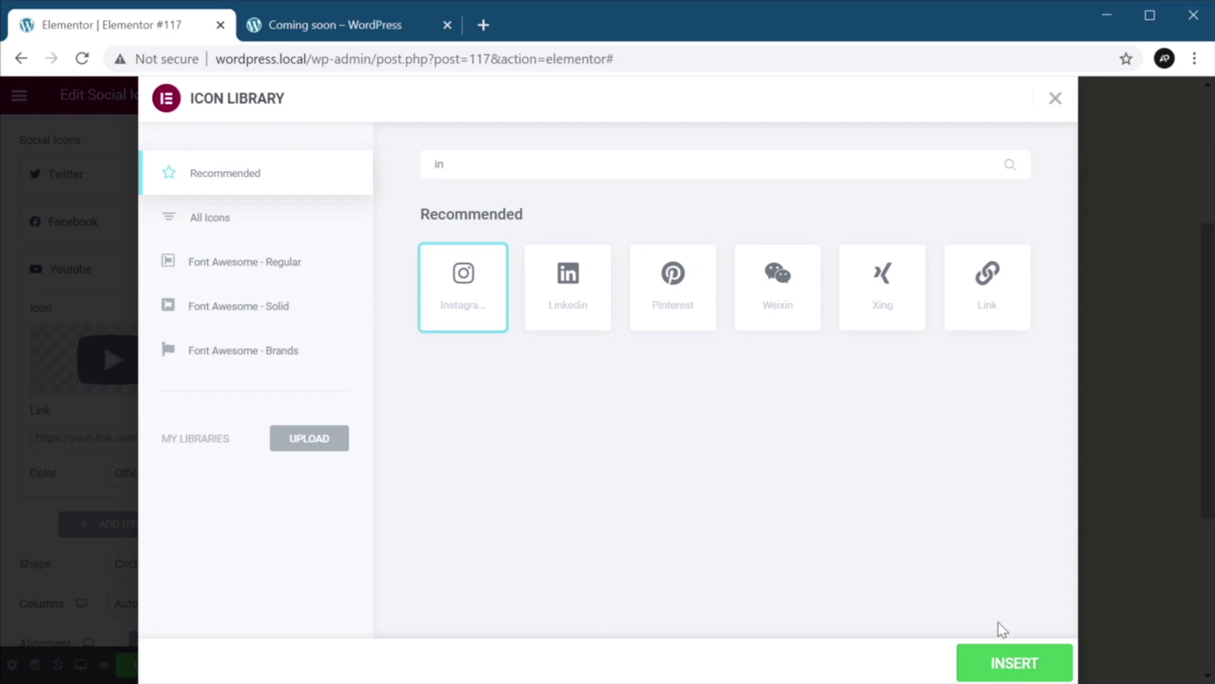
left_click(987, 665)
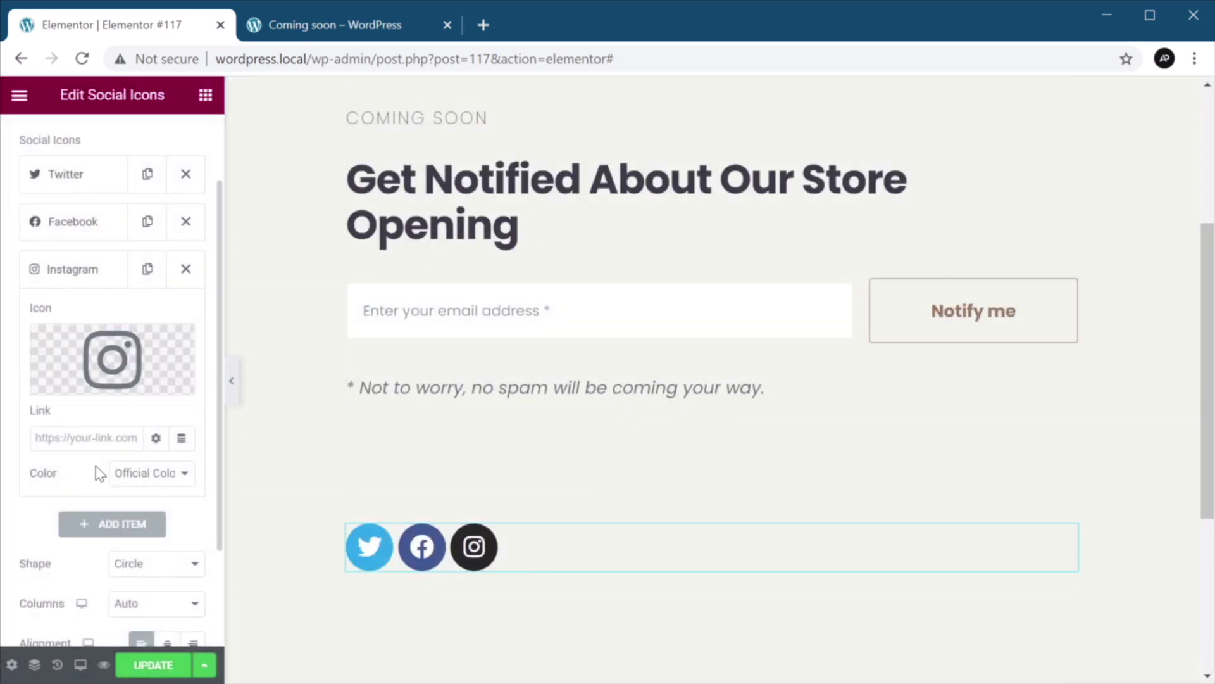
Switch the color option of the Instagram, Facebook and Twitter icons from Official Color to Custom.
left_click(70, 437)
left_click(163, 472)
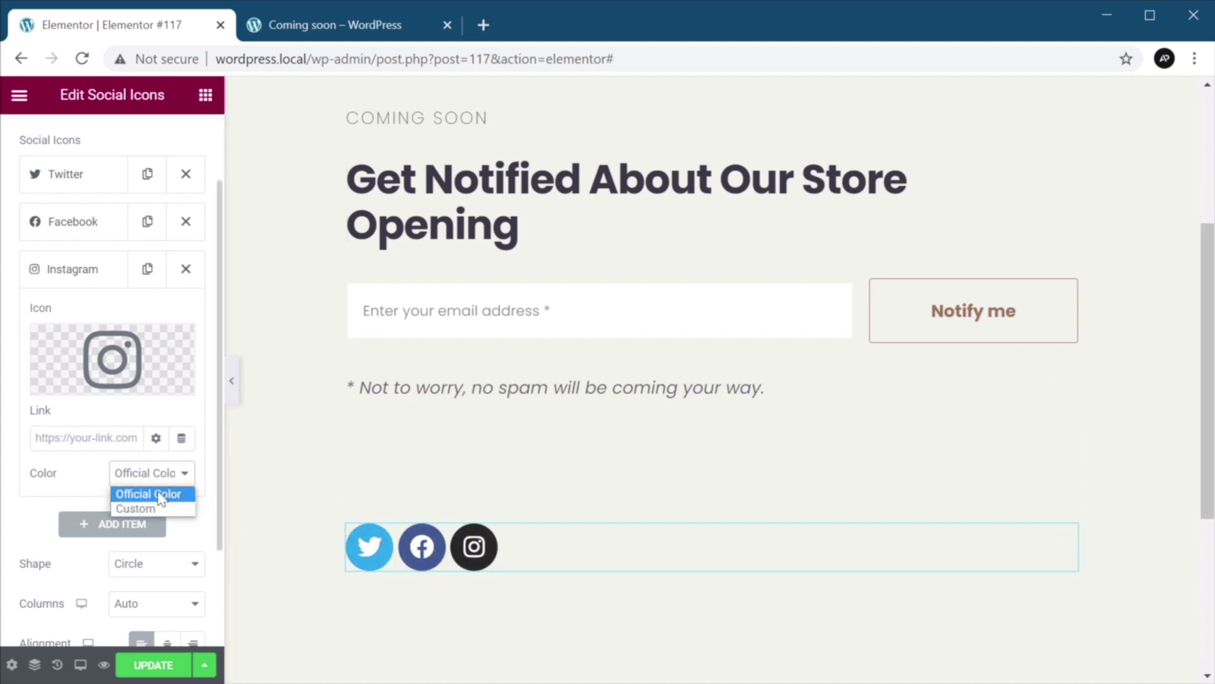
left_click(157, 510)
left_click(77, 231)
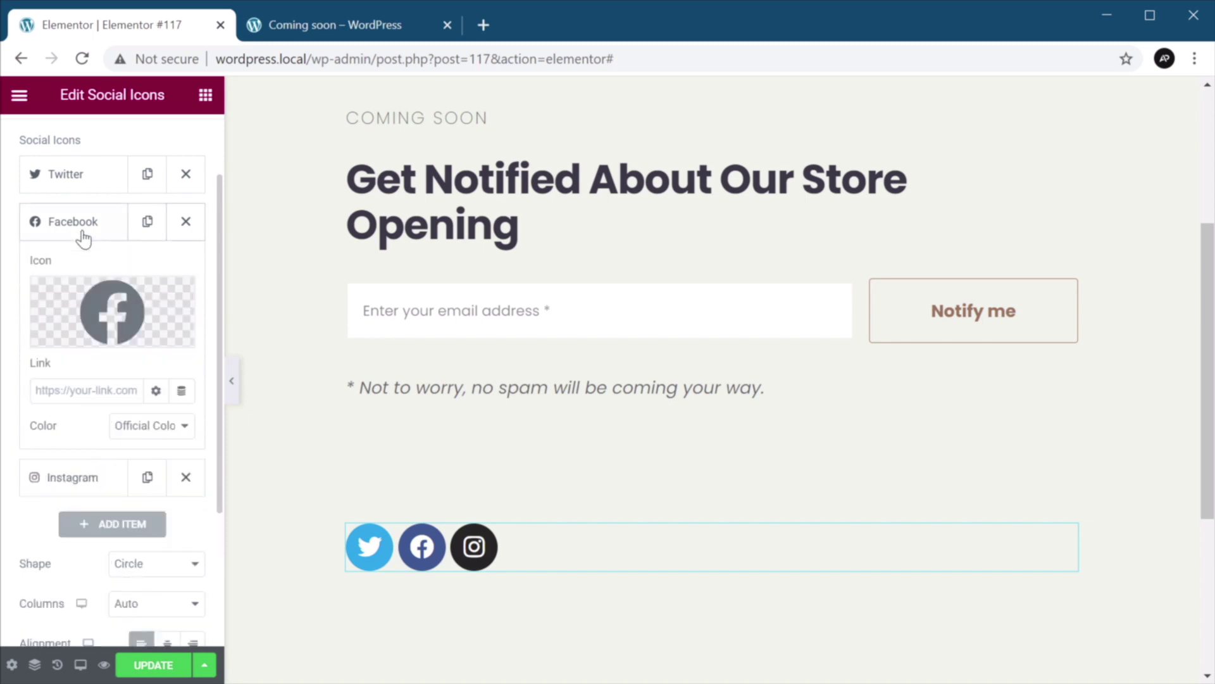
left_click(159, 424)
left_click(162, 461)
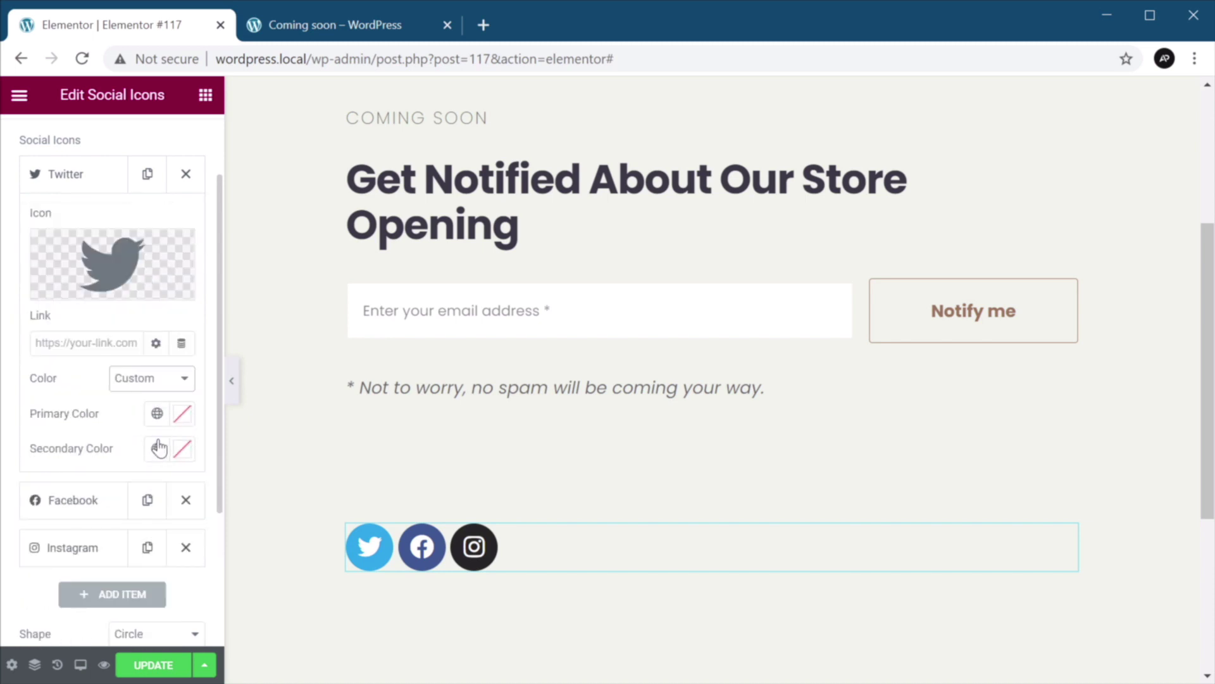
Set the Twitter icon's primary color to 3C3A47.
left_click(182, 413)
type("3C3A47")
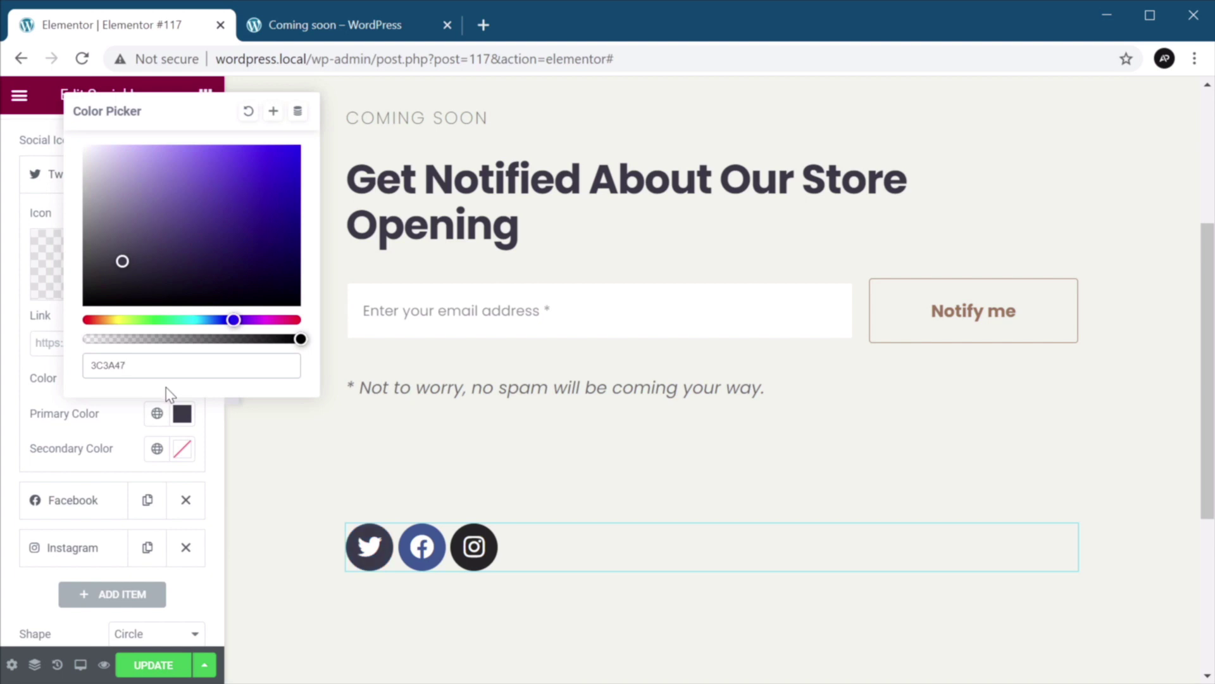
left_click(74, 417)
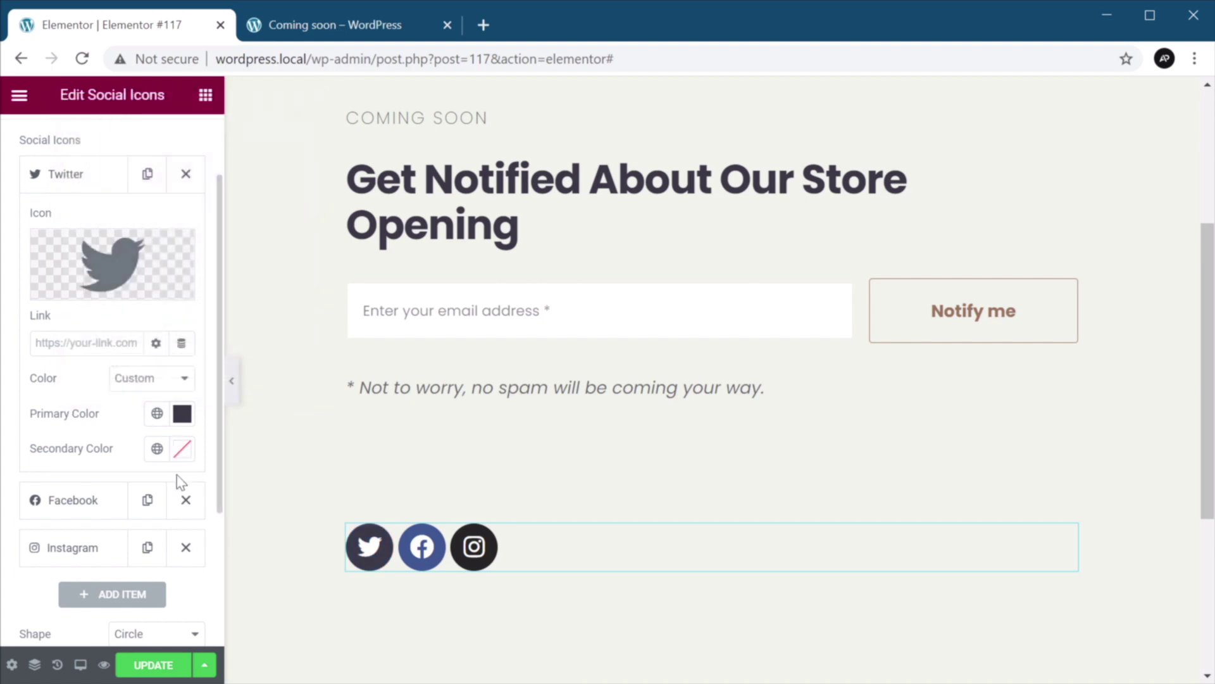
Set the Facebook icon's primary color to 3C3A47.
left_click(121, 504)
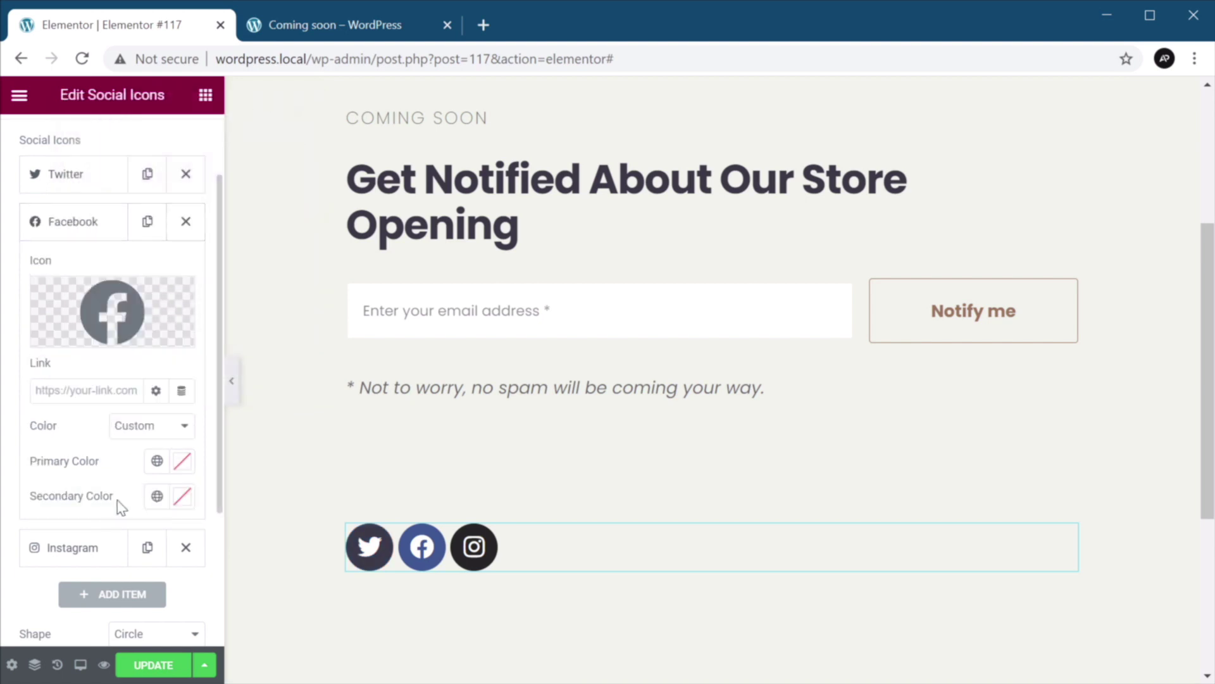
left_click(181, 465)
type("3C3A47")
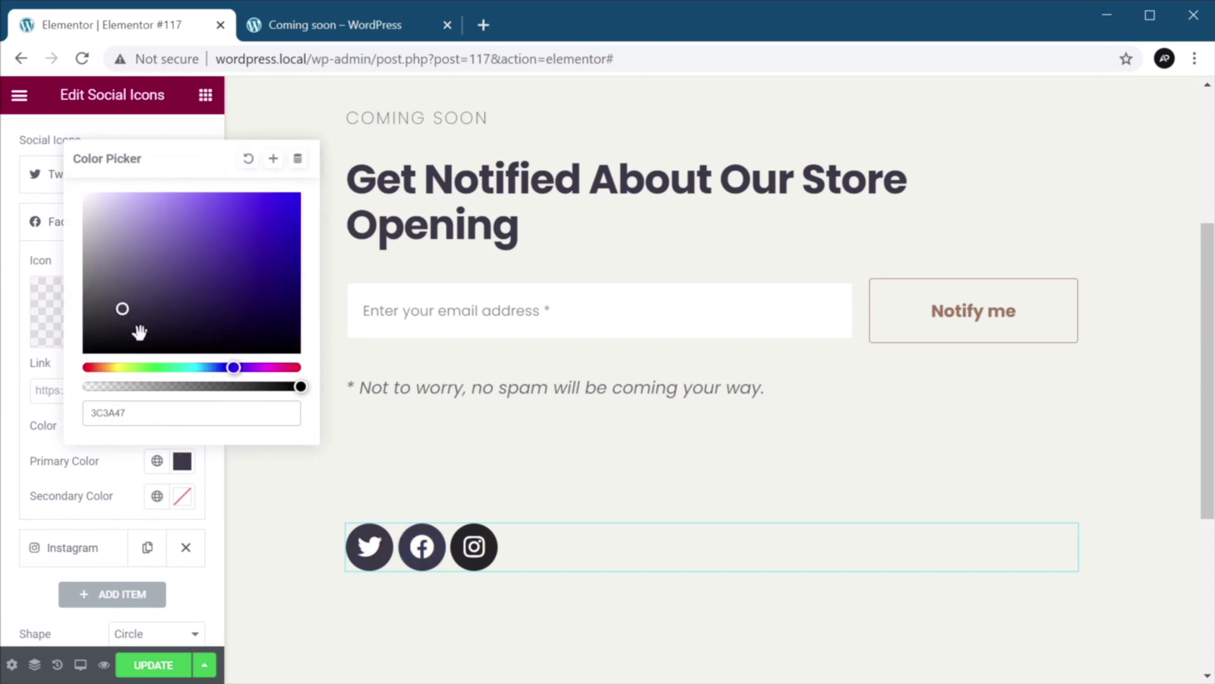
Save the Facebook icon's primary color as a new global color named "New Text" and close the Facebook item.
left_click(274, 160)
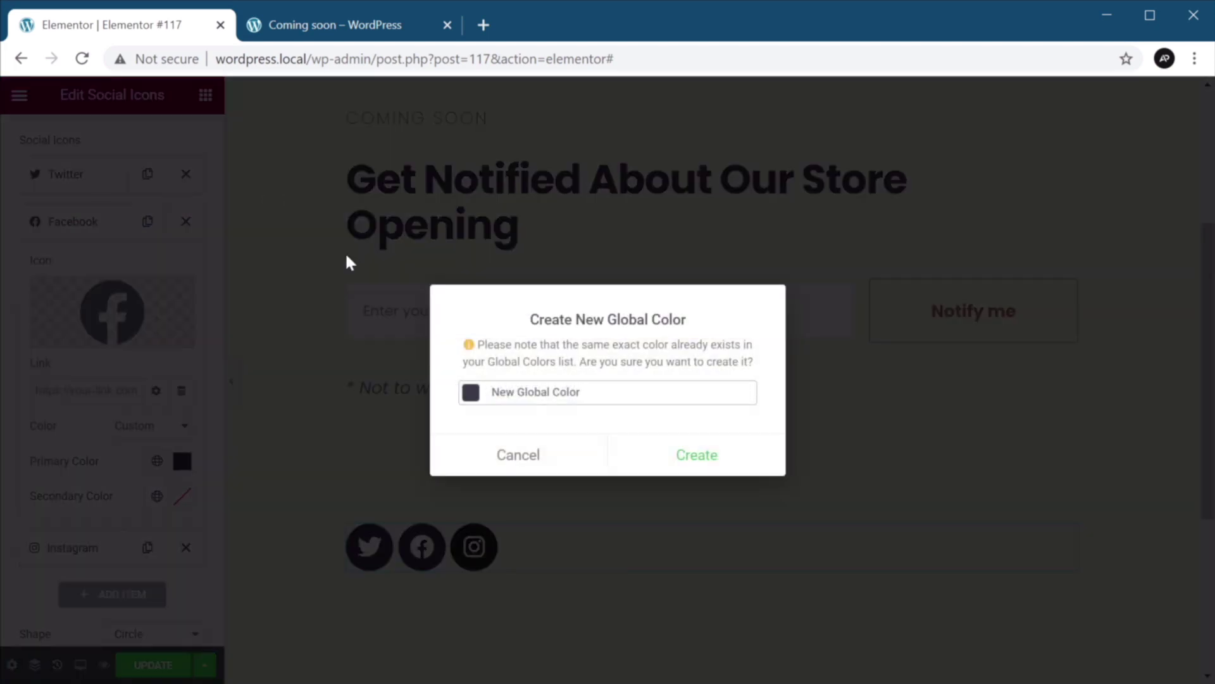
key("ctrl+a")
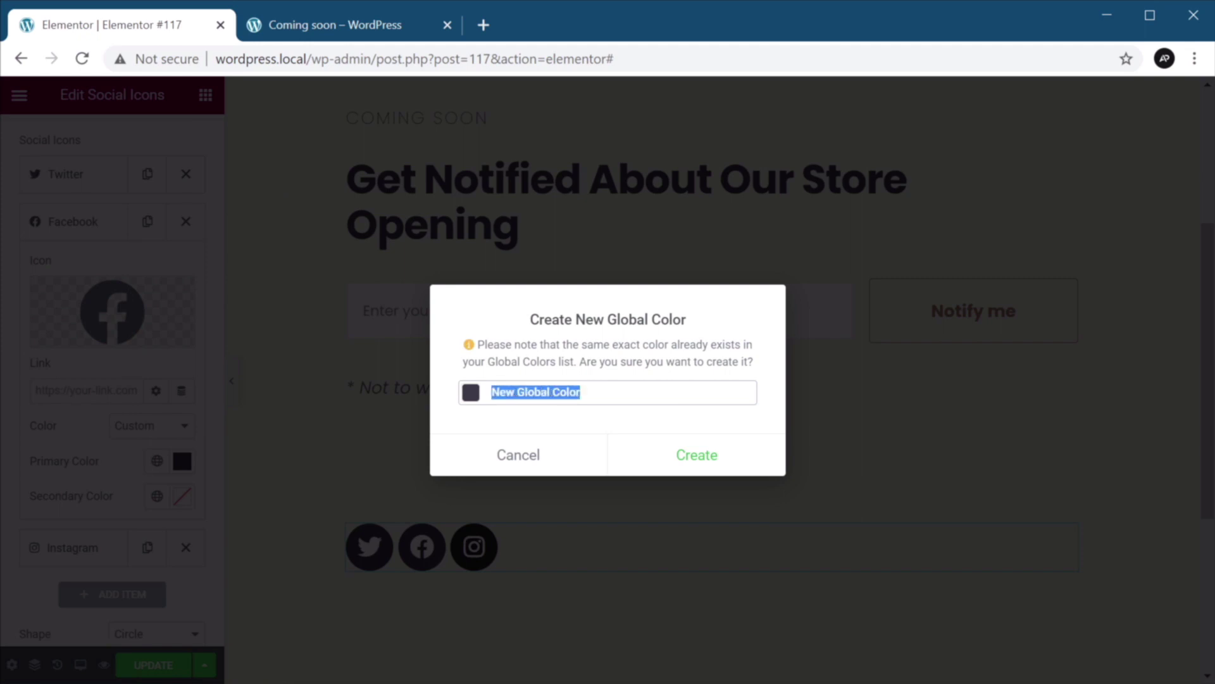
type("New Text")
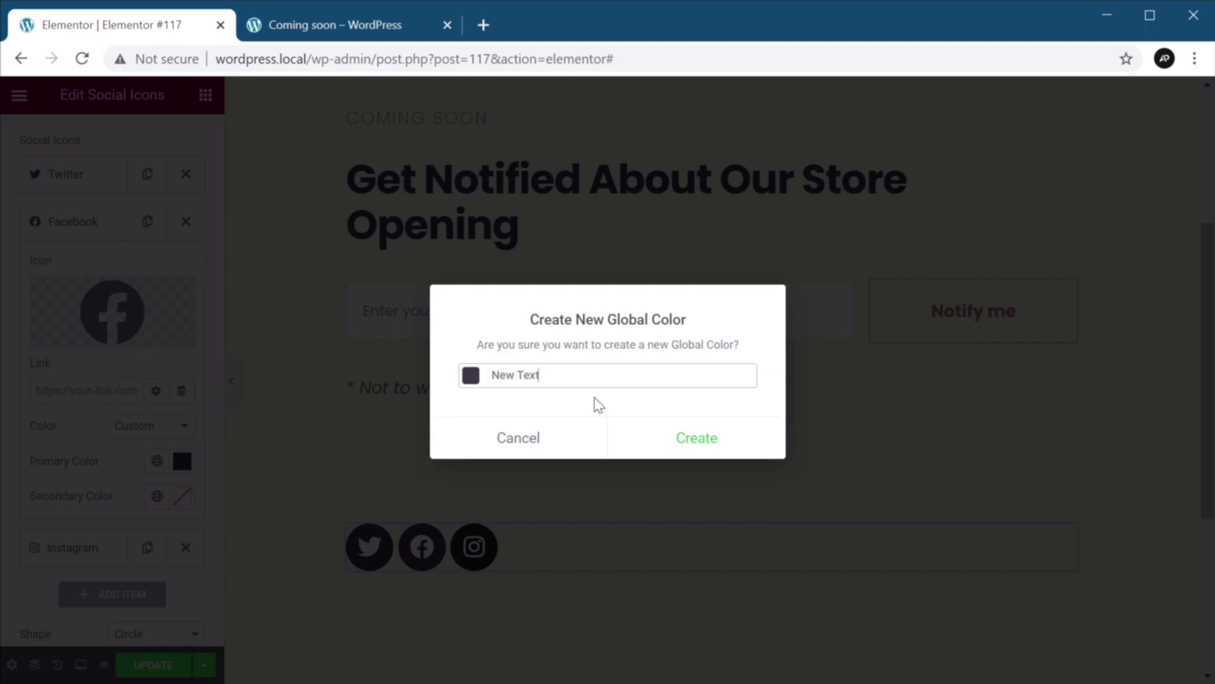
left_click(738, 453)
left_click(111, 225)
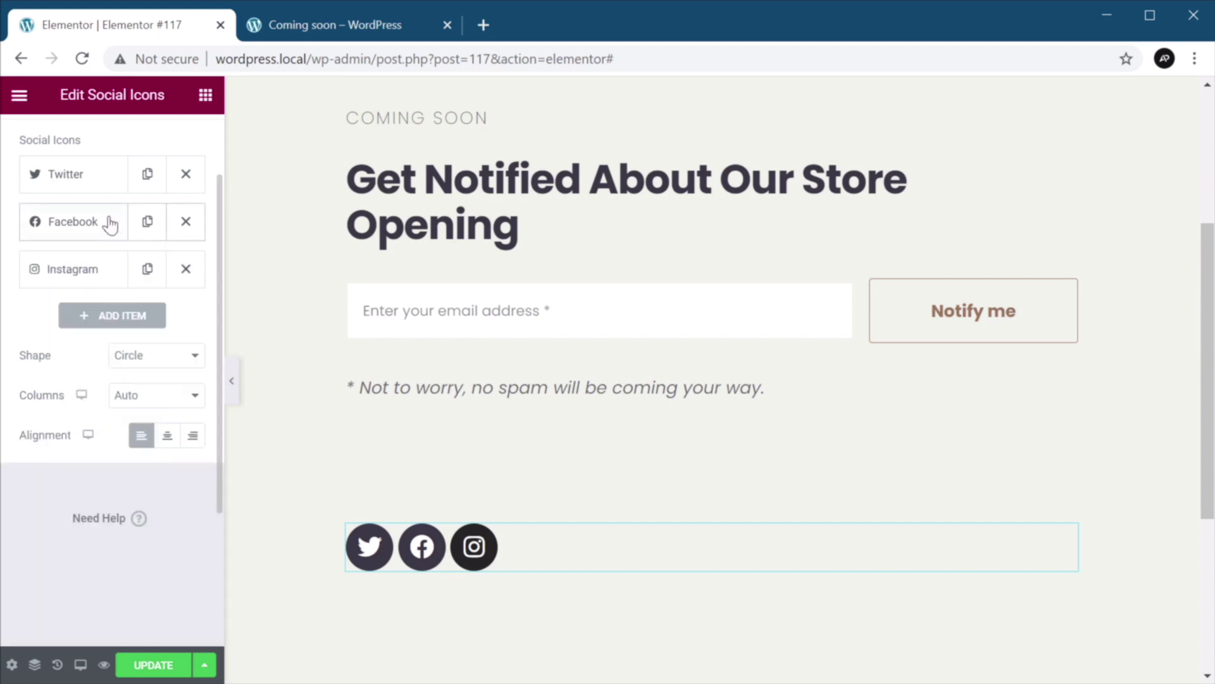
Apply the "New Text" global color as the Instagram icon's primary color.
left_click(103, 272)
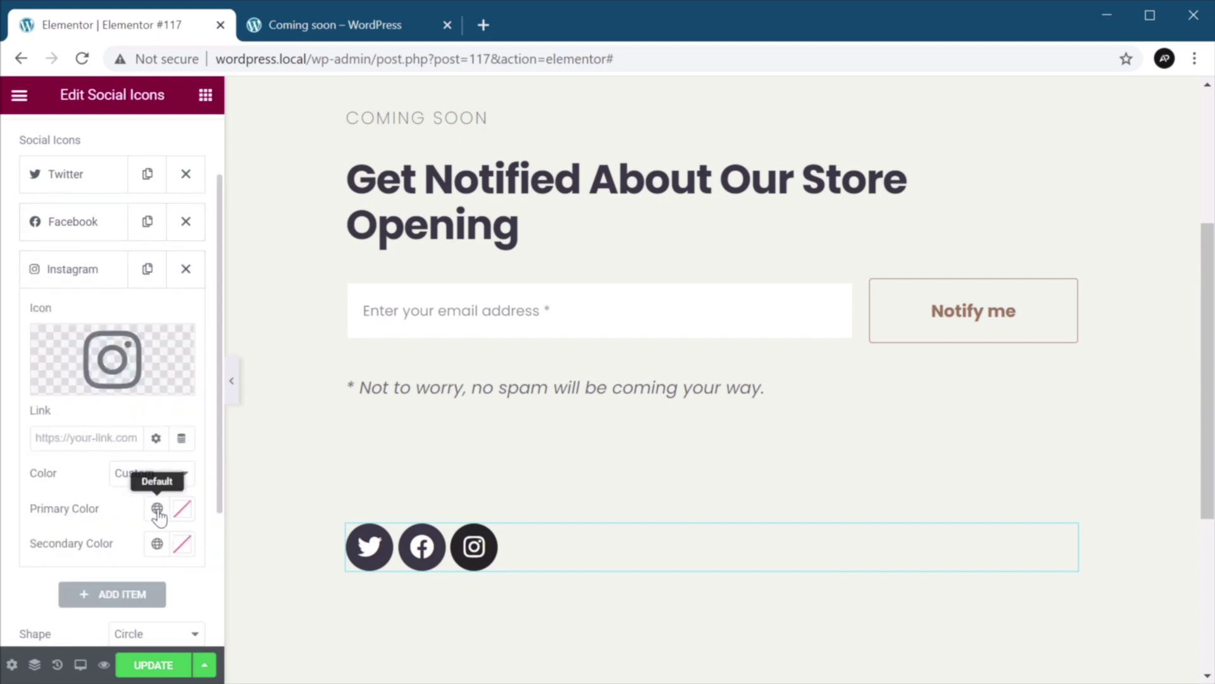
left_click(157, 511)
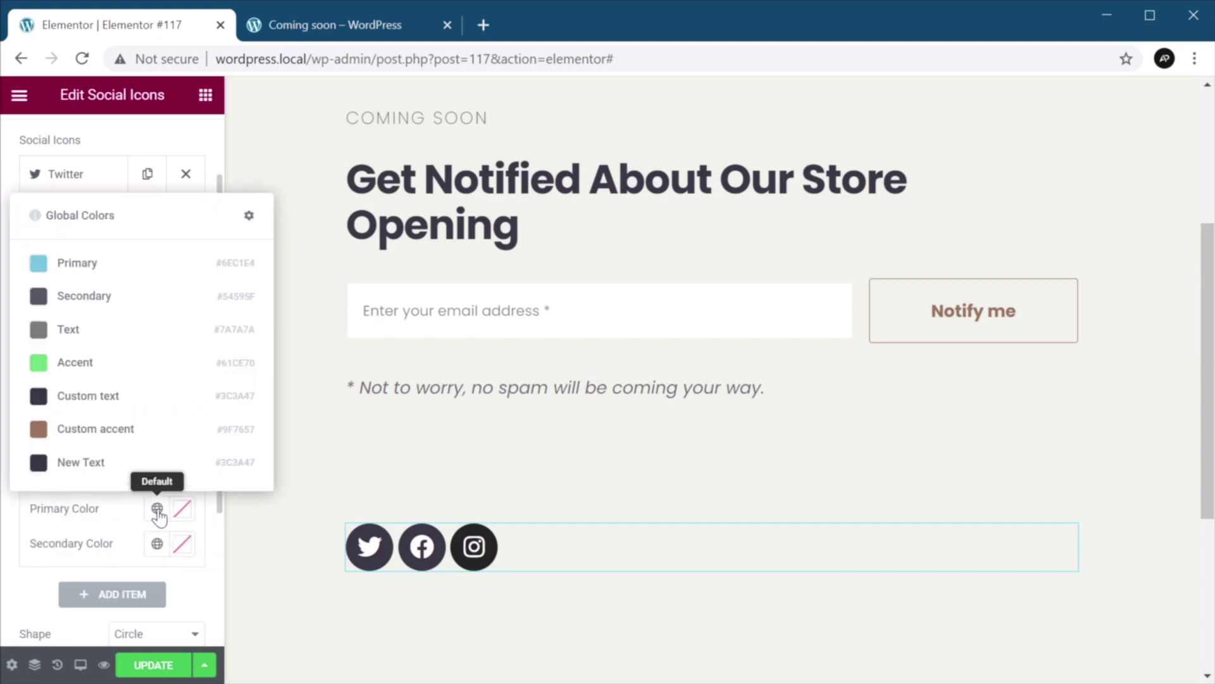
left_click(80, 462)
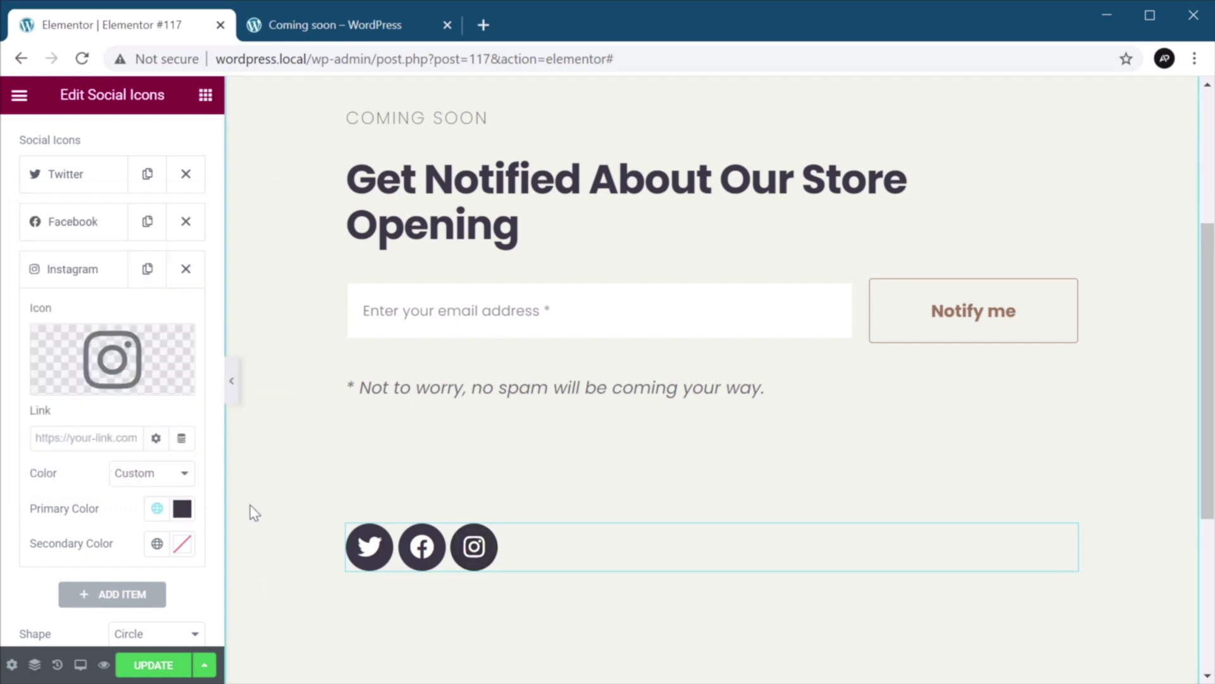
Set the social icons' size to 24 and the spacing between them to 16.
scroll(98, 299, "up", 3)
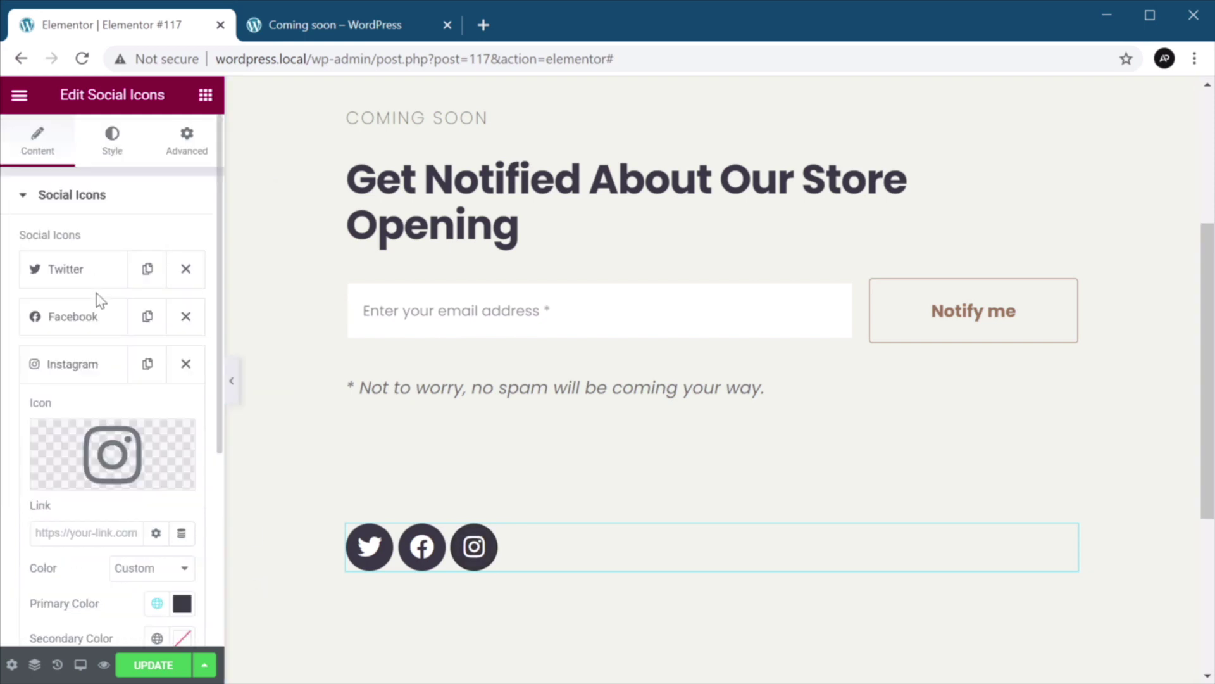
left_click(112, 141)
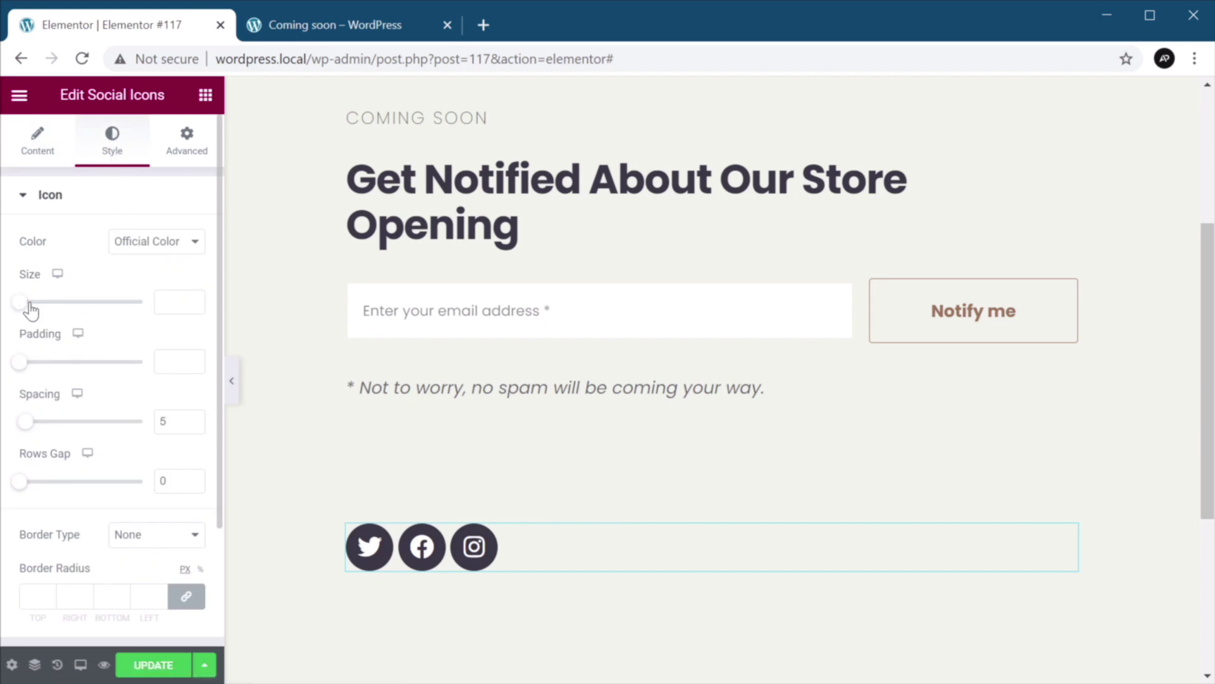
left_click_drag(23, 308, 32, 307)
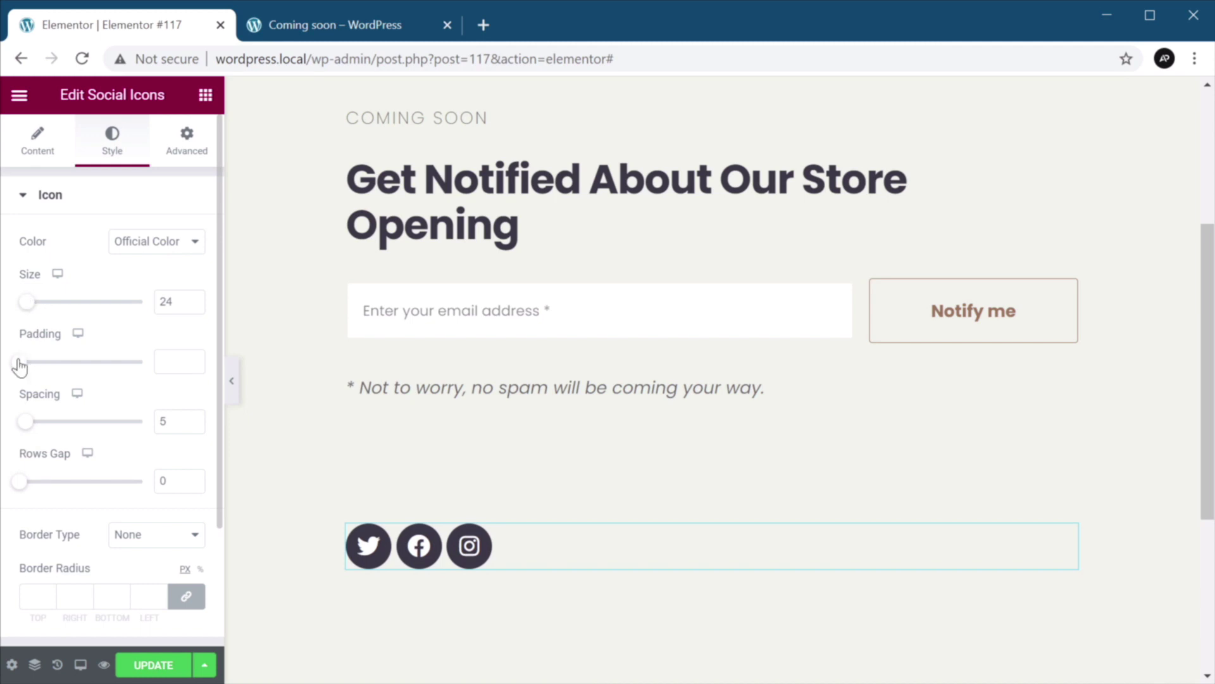
left_click_drag(25, 426, 54, 432)
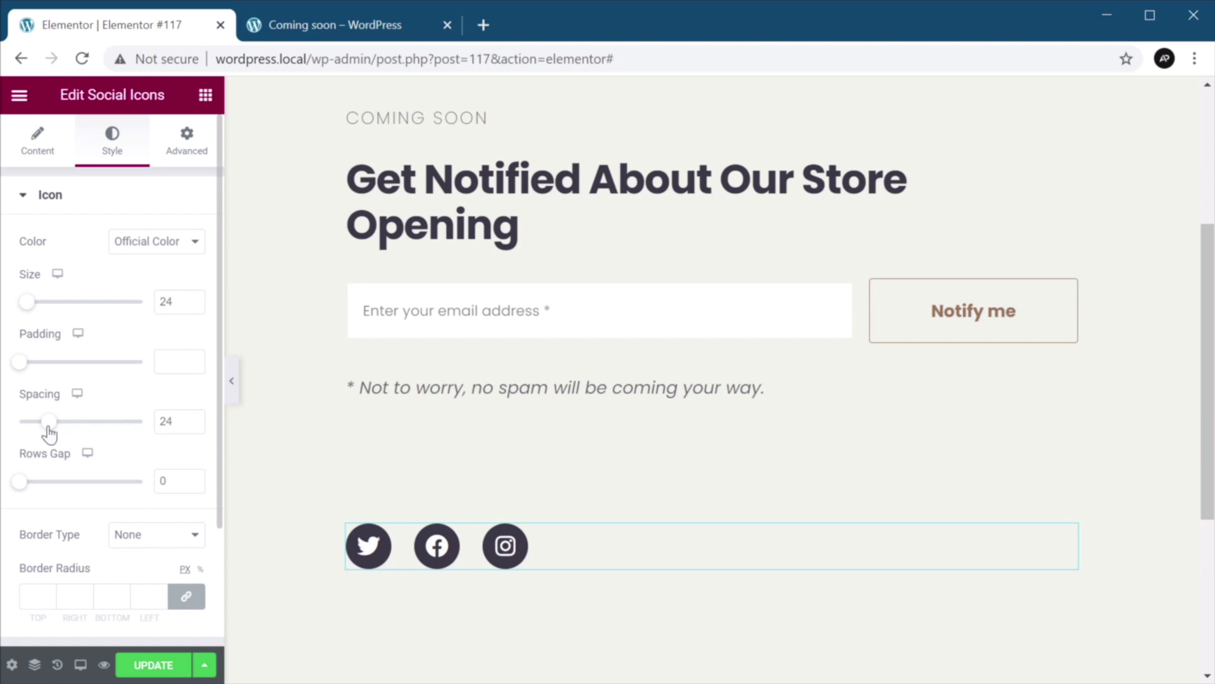
left_click_drag(48, 426, 39, 429)
Give the social icons the Grow hover animation.
scroll(113, 412, "down", 3)
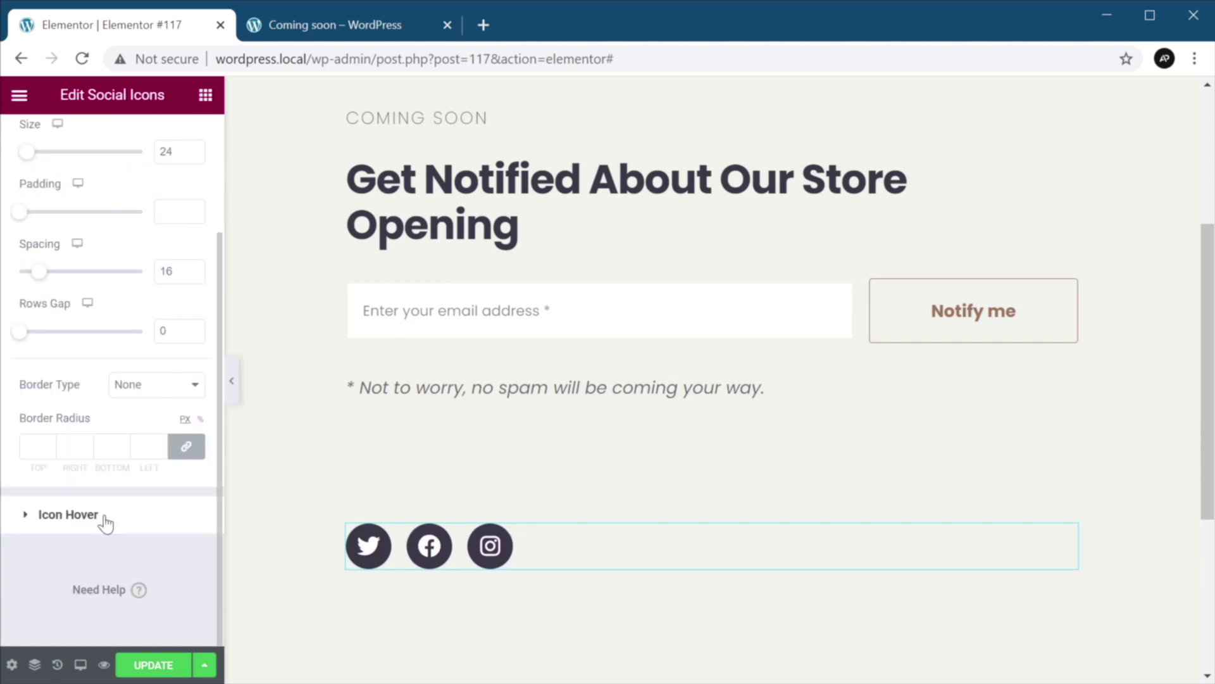
left_click(104, 516)
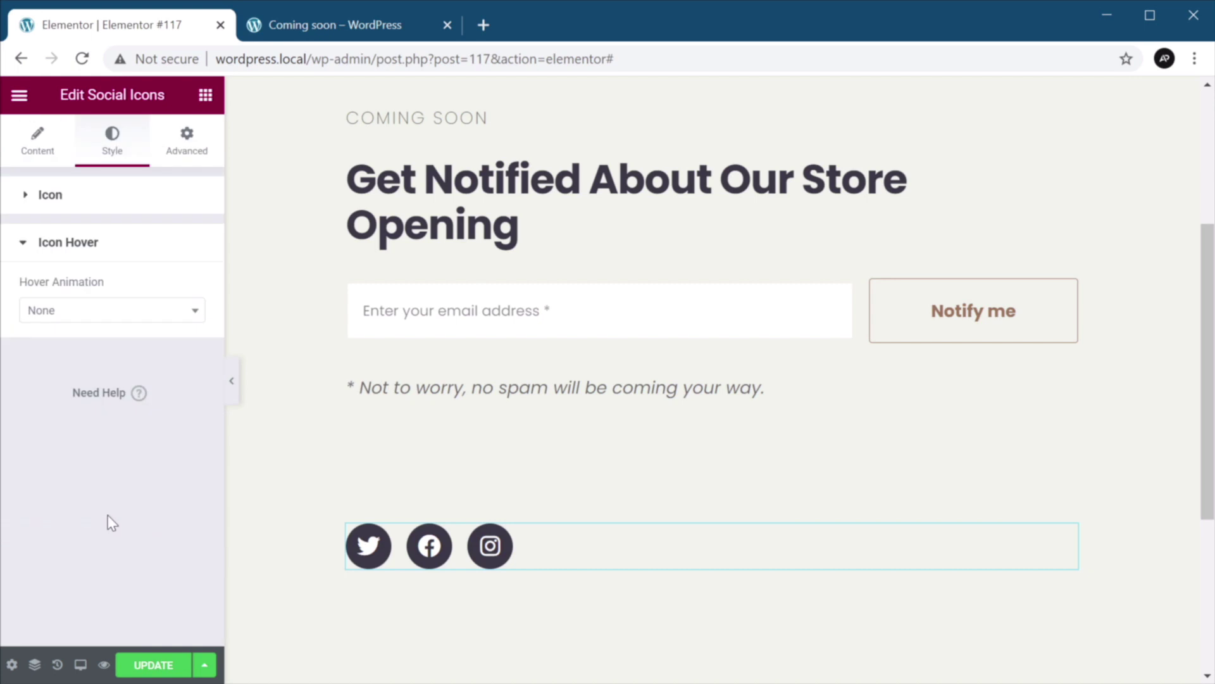
left_click(103, 315)
left_click(92, 370)
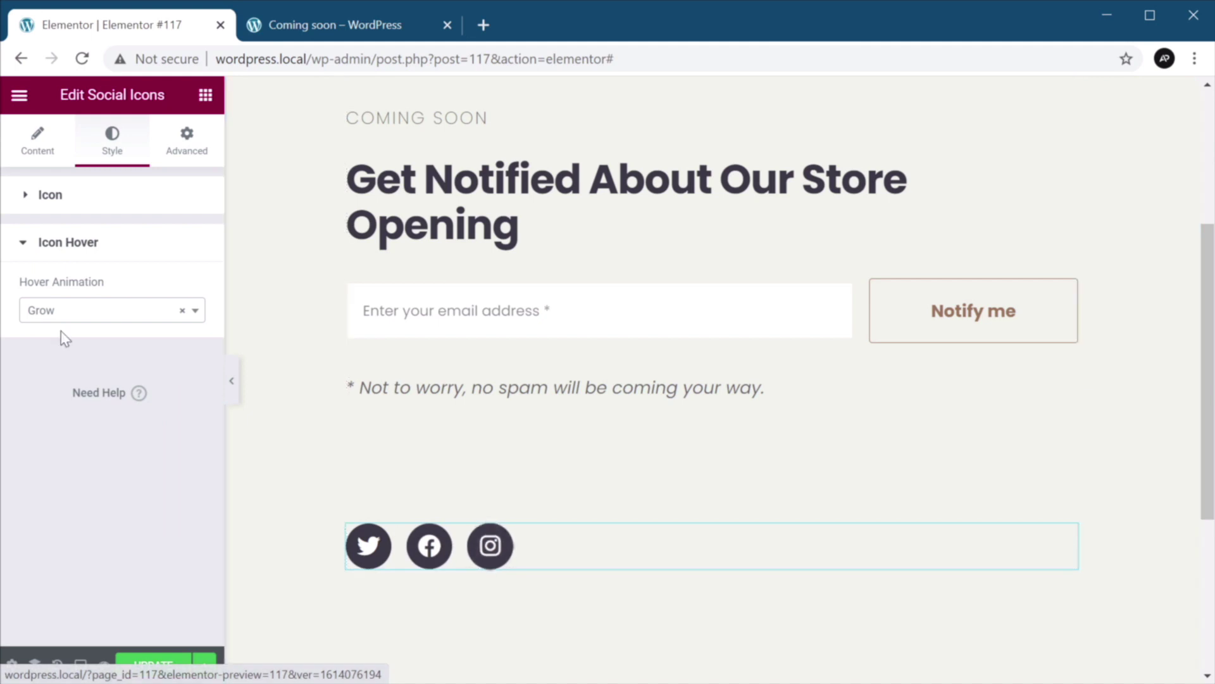
left_click(60, 313)
scroll(86, 429, "down", 5)
scroll(89, 425, "down", 1)
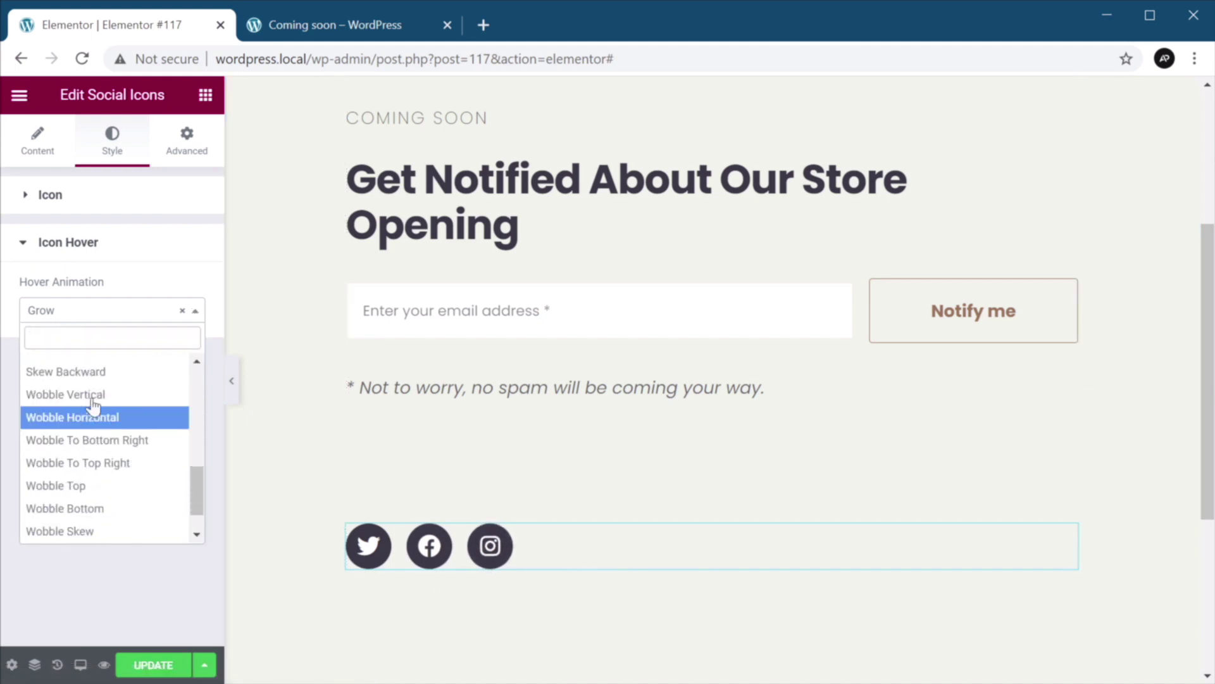
scroll(91, 433, "up", 6)
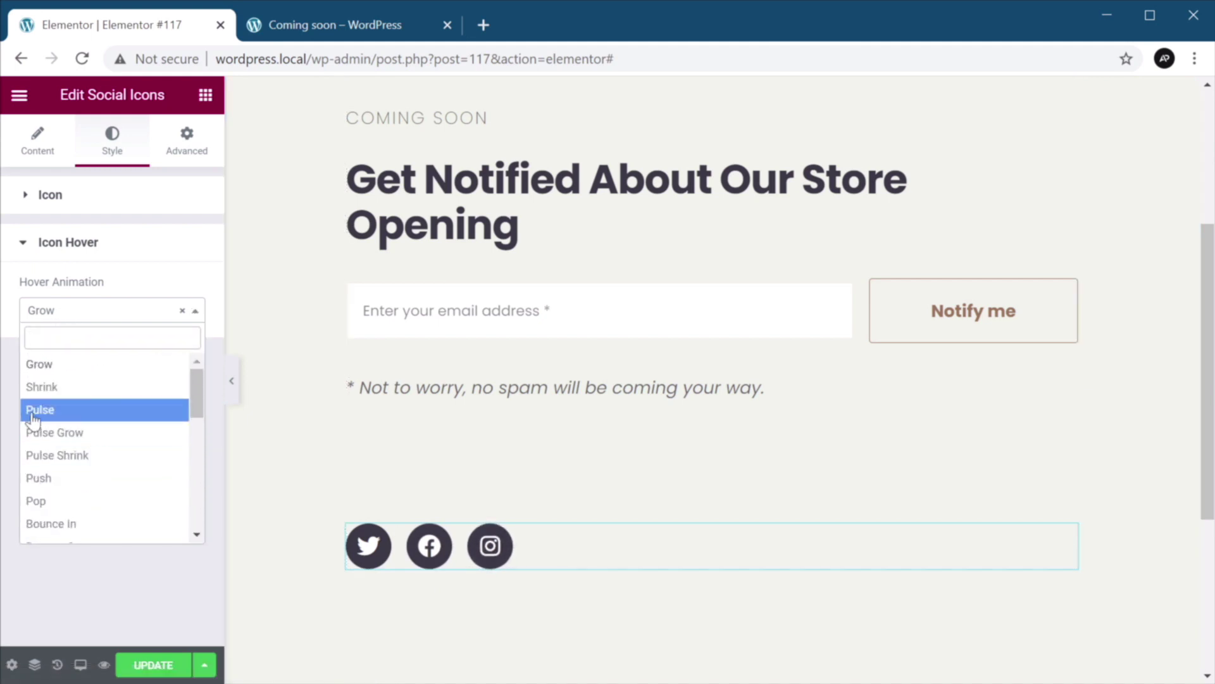
left_click(16, 397)
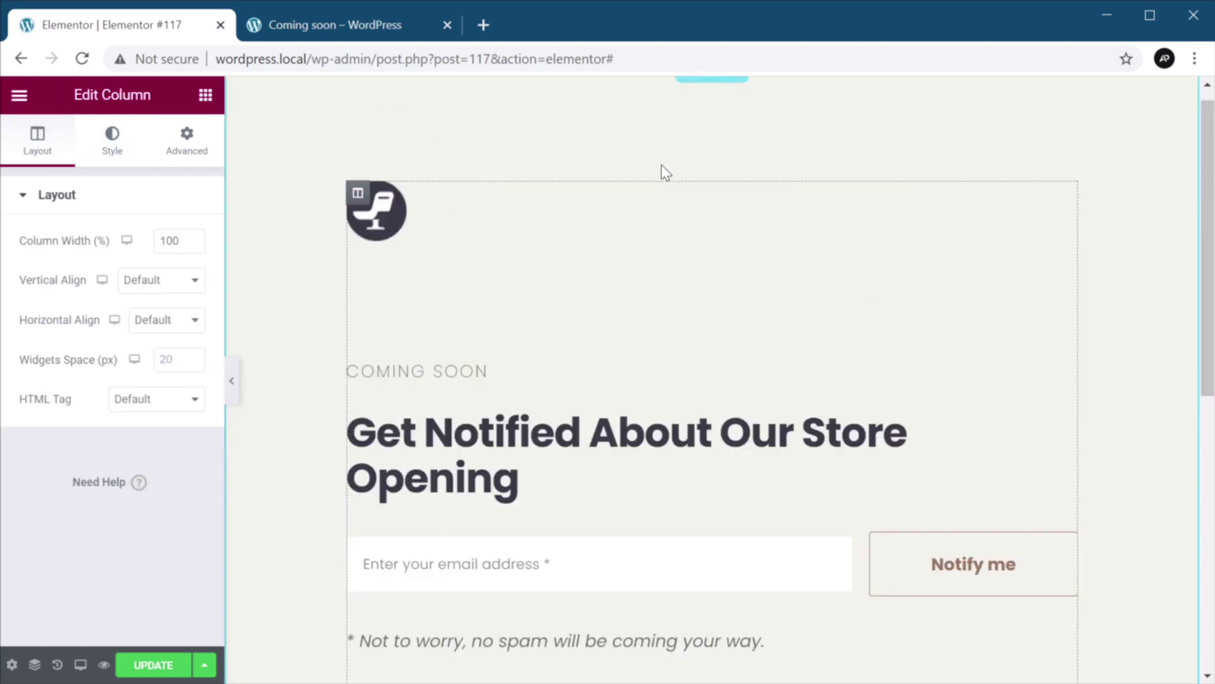
Insert chair.png from the media library as the background image of the whole section.
scroll(664, 171, "up", 1)
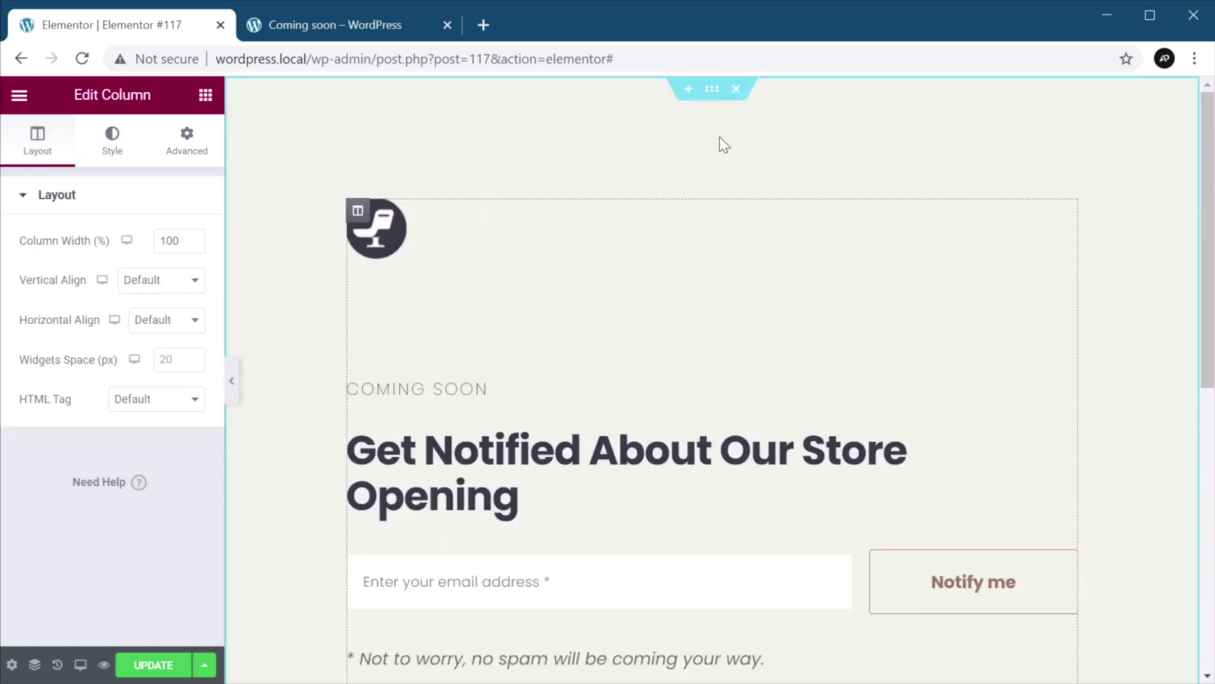
left_click(712, 90)
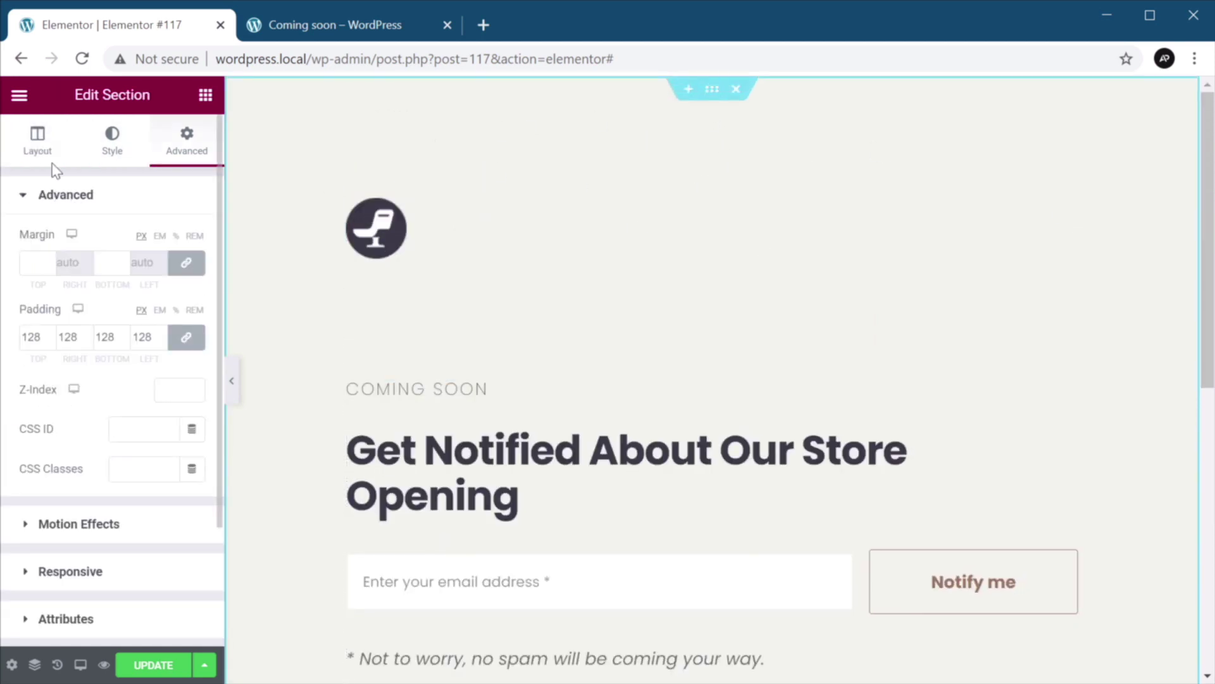
left_click(114, 147)
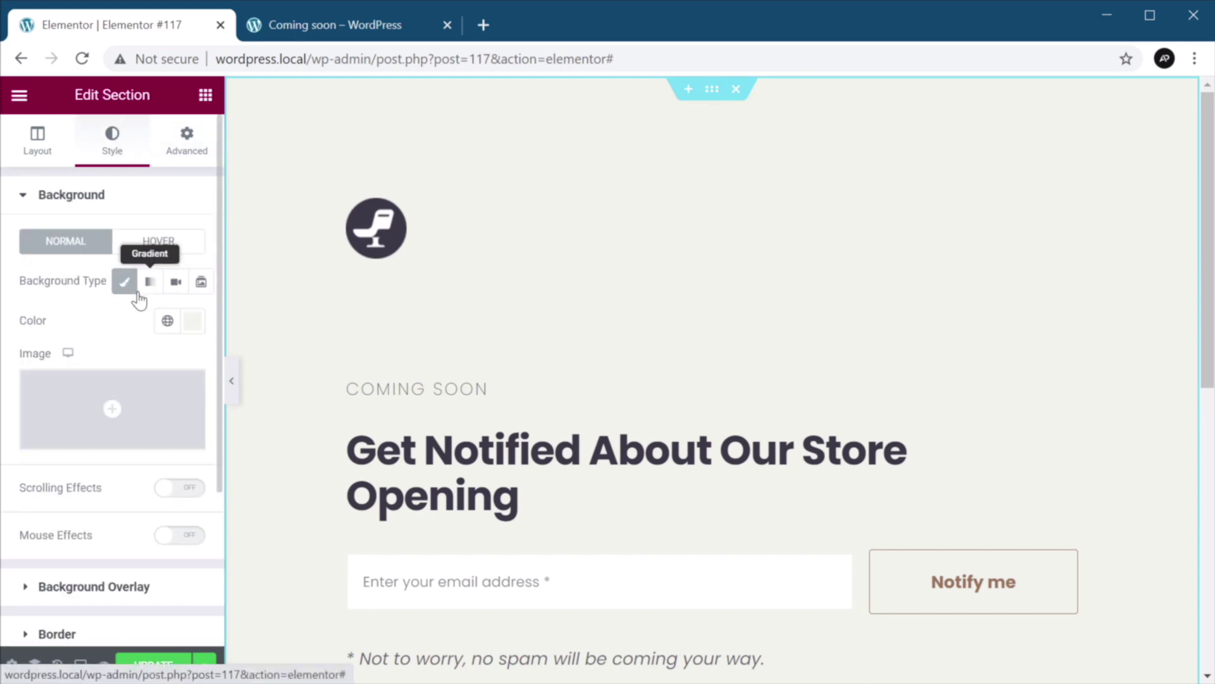
left_click(116, 405)
left_click(138, 340)
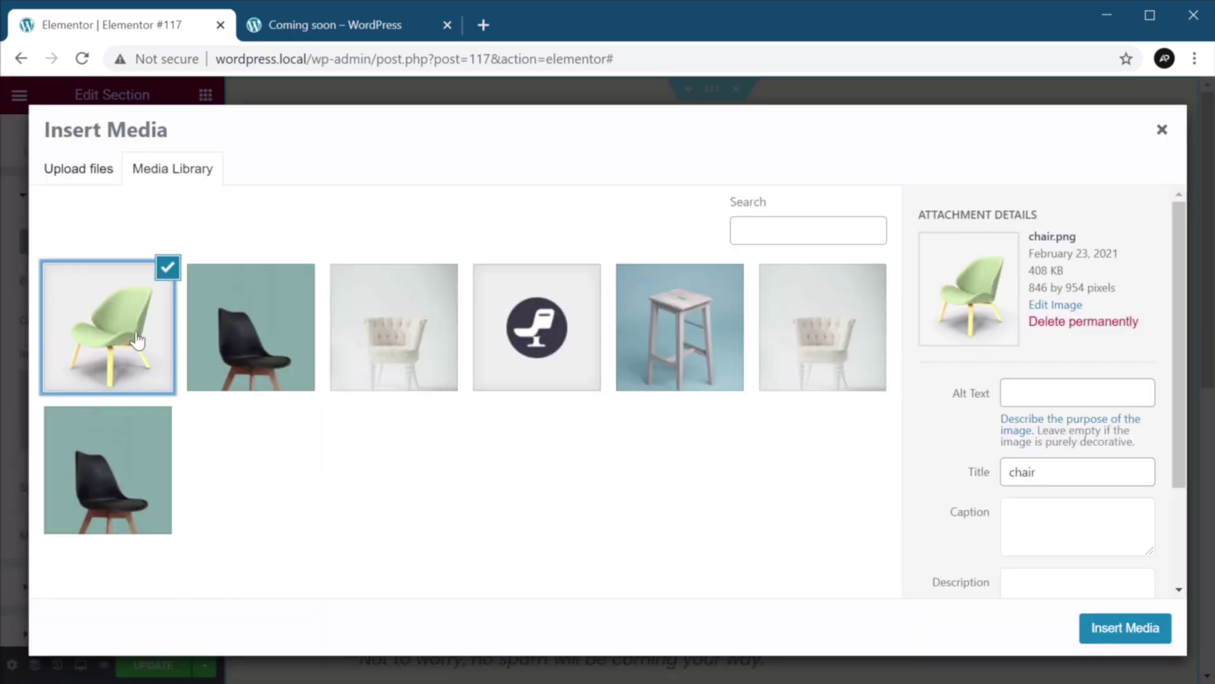
left_click(1093, 645)
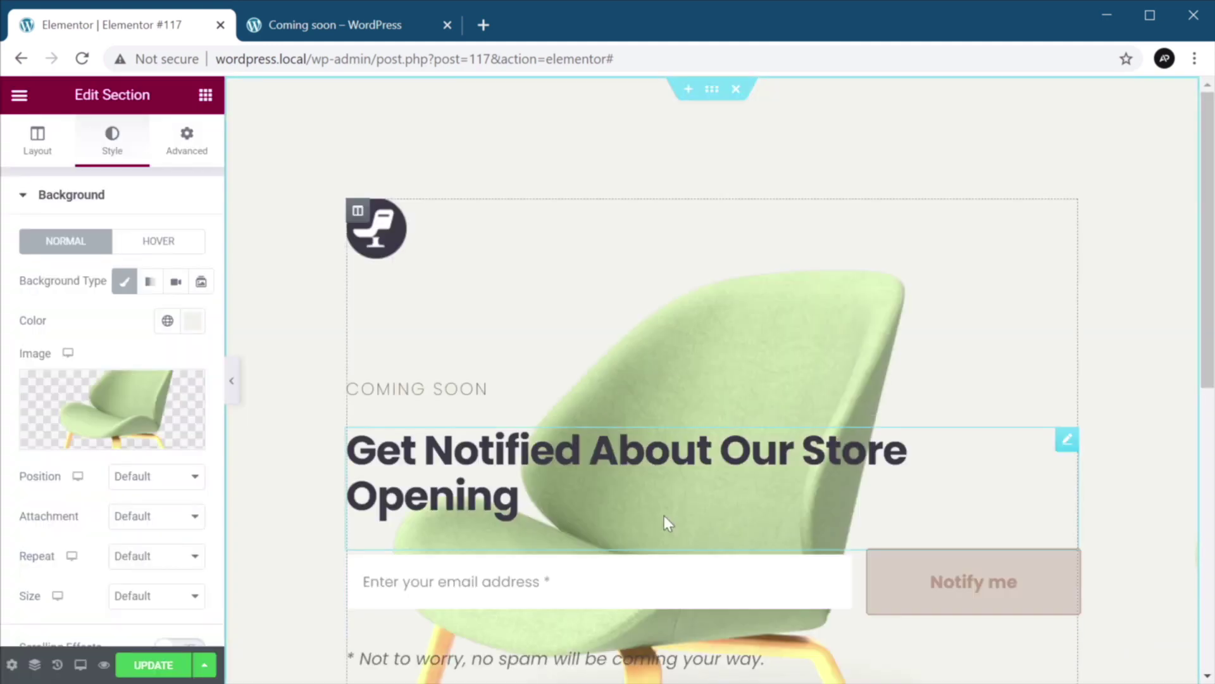
Set the section background image's position to Center Right and its repeat option to No-repeat.
left_click(166, 482)
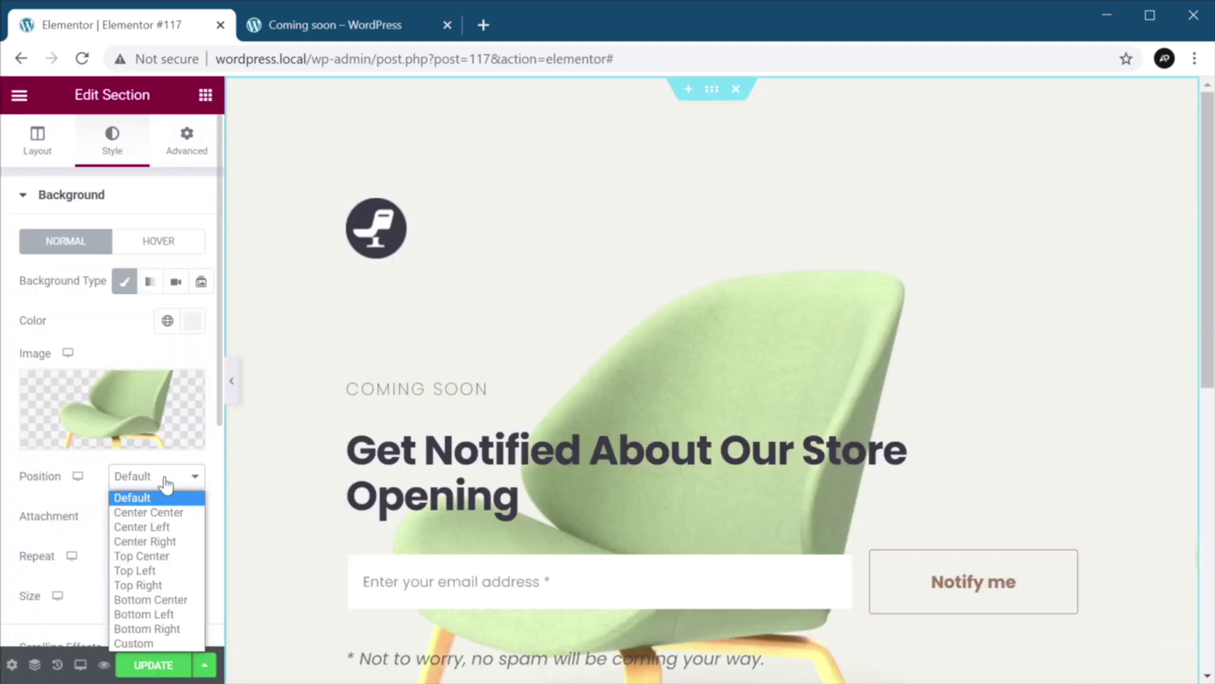
left_click(172, 543)
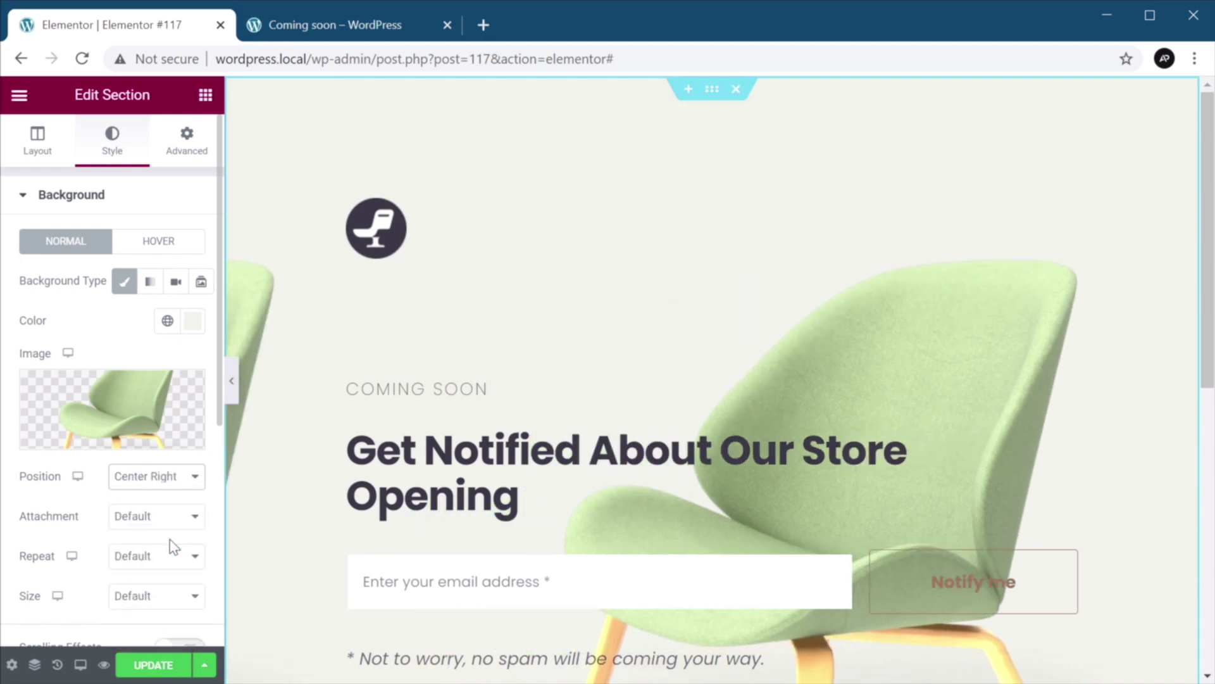
left_click(164, 565)
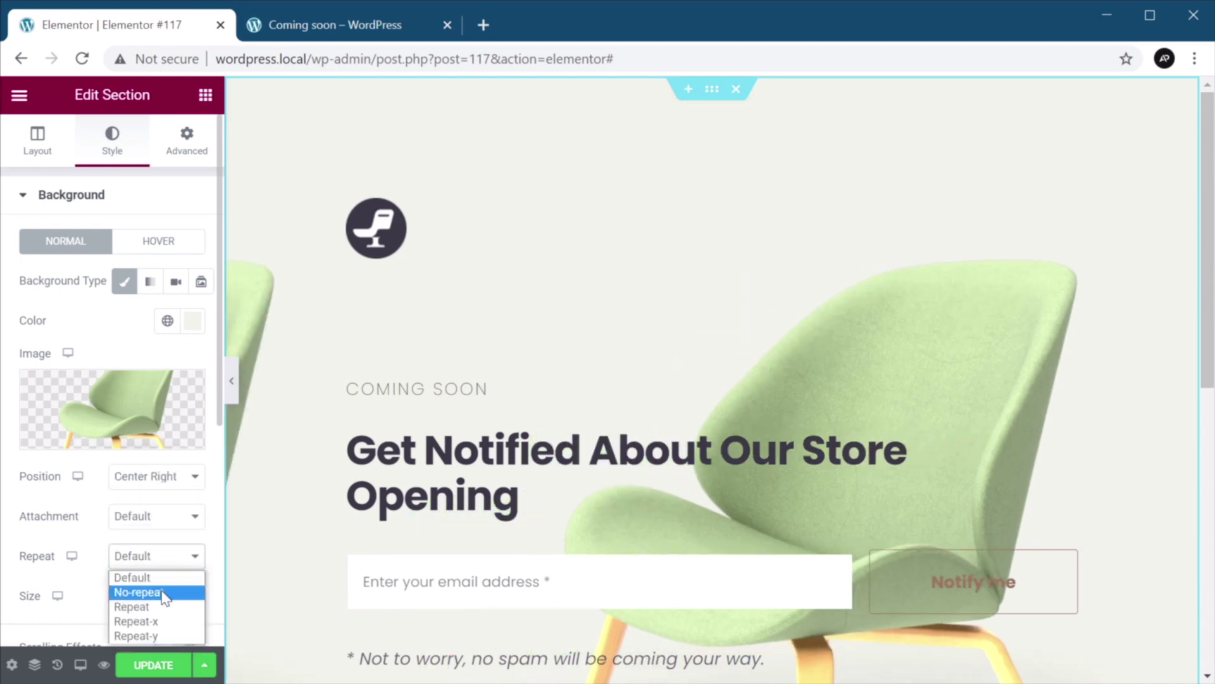
left_click(162, 591)
Switch the chair background's position to Custom and set its X position to 492 px.
scroll(136, 423, "down", 3)
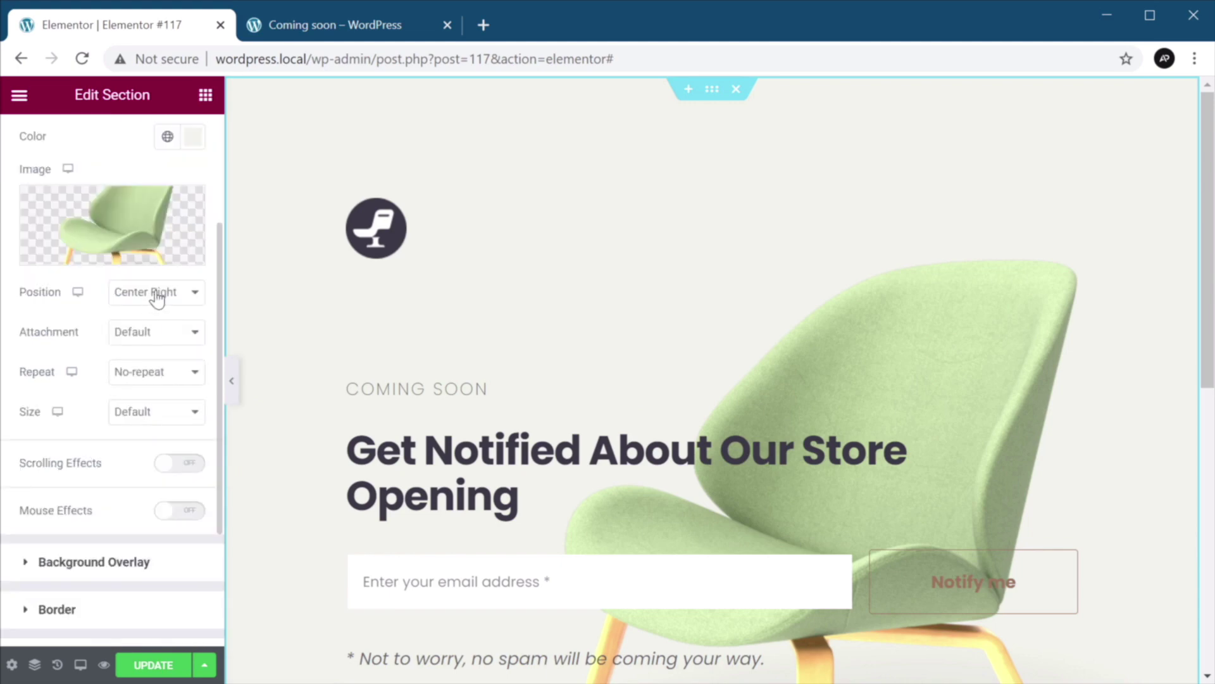
scroll(1000, 412, "down", 3)
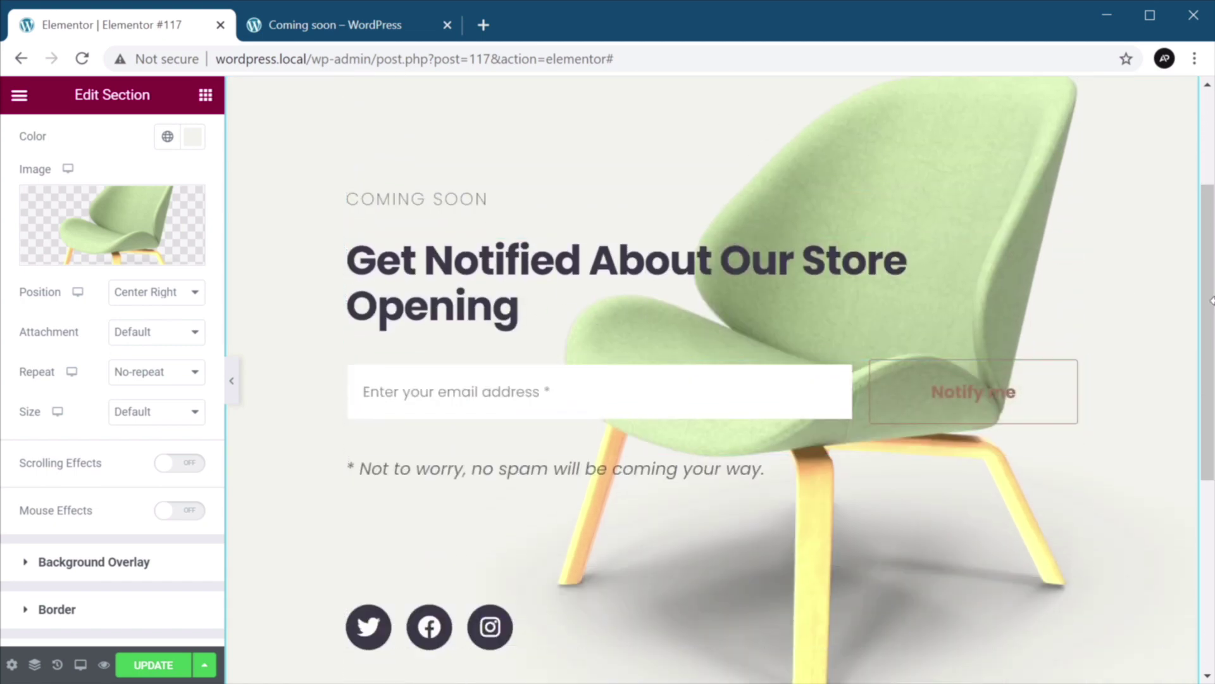
scroll(1172, 335, "up", 3)
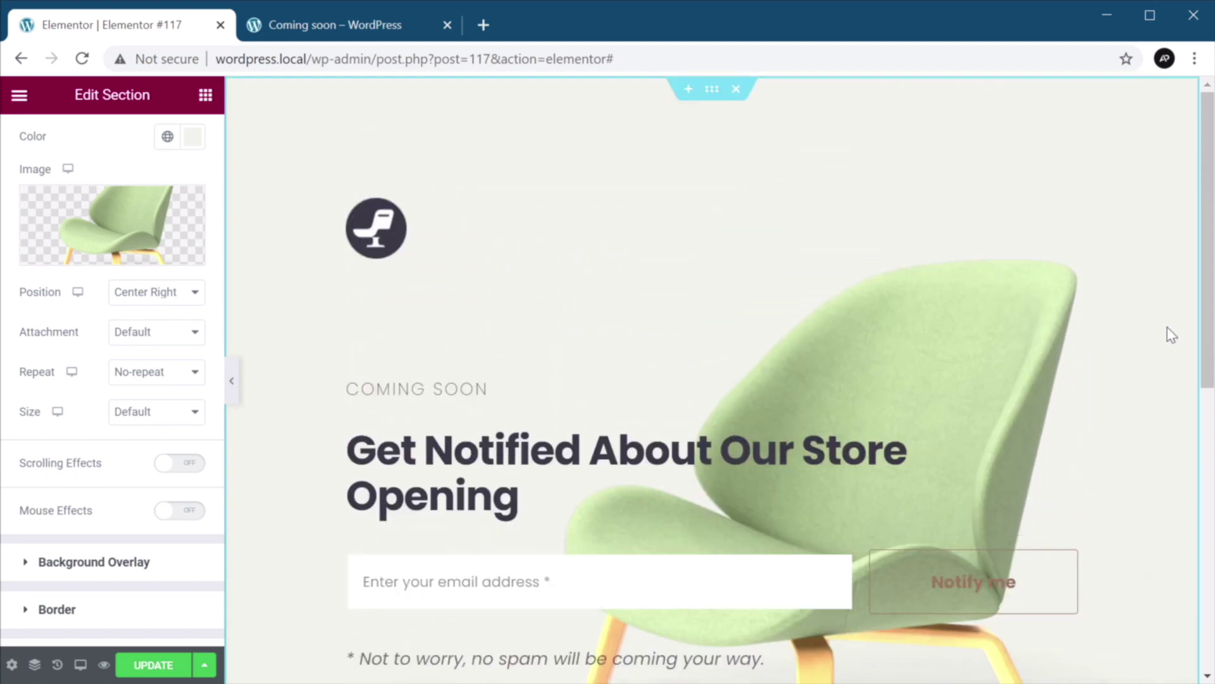
left_click(149, 294)
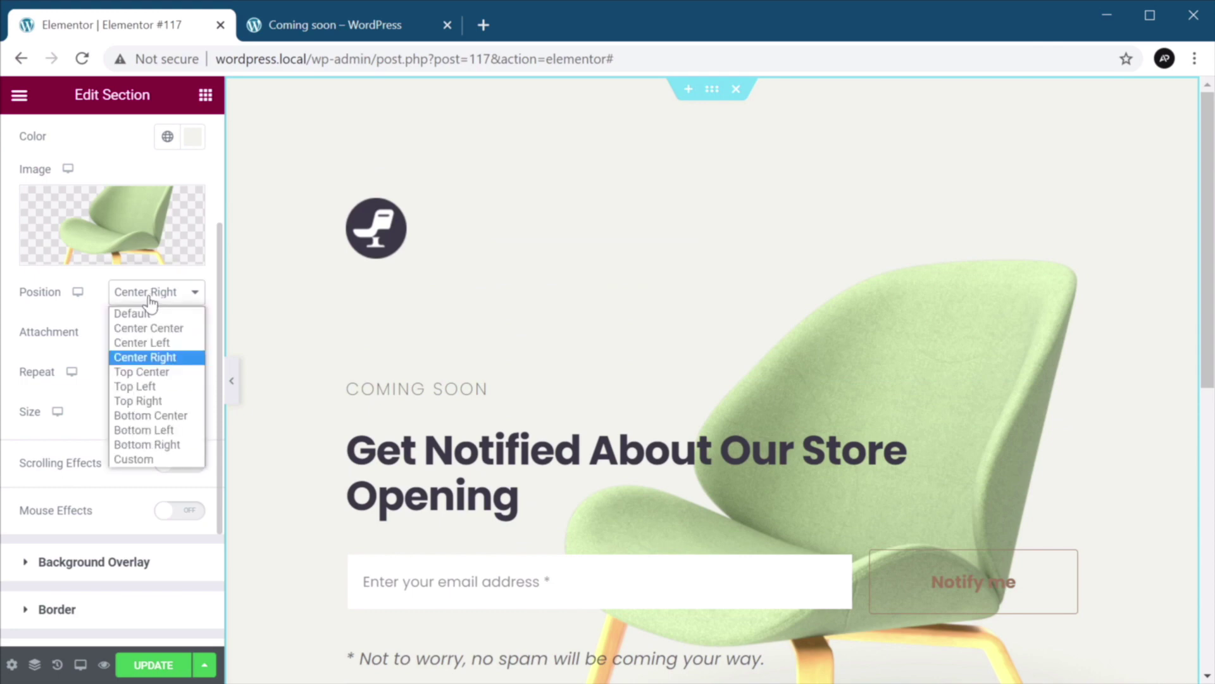
left_click(142, 460)
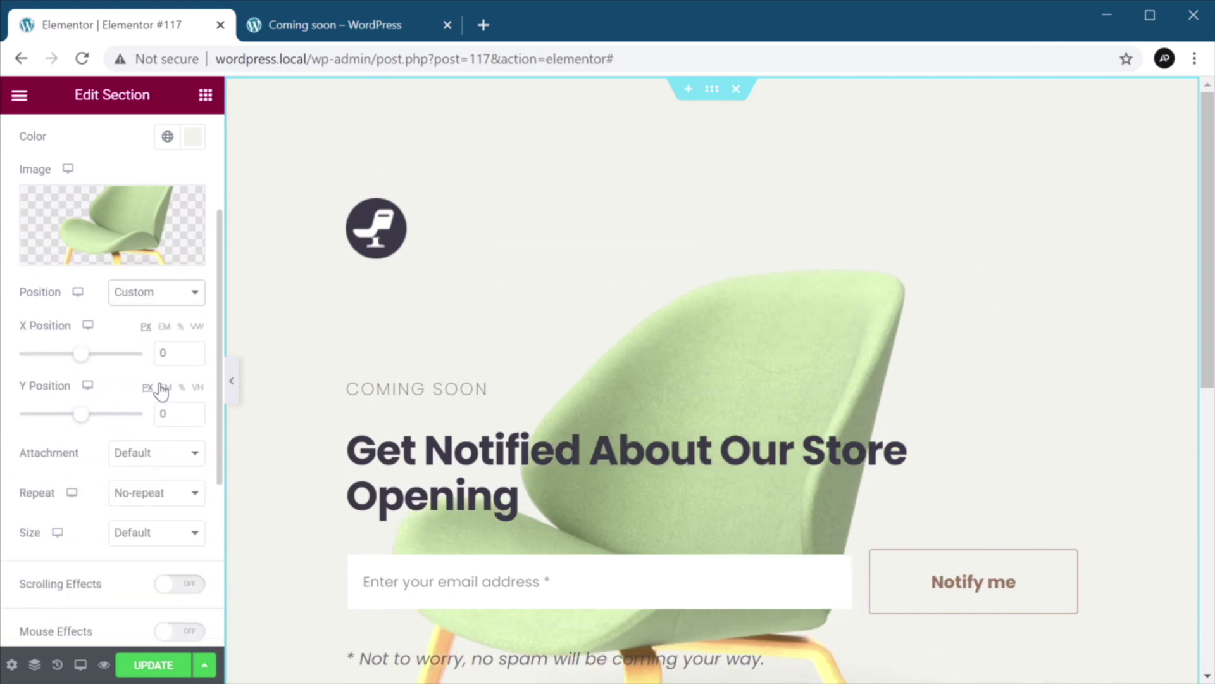
left_click_drag(81, 356, 121, 365)
Try a Y position of -123 px for the chair background, and set it to 0 in VH units.
scroll(577, 407, "down", 4)
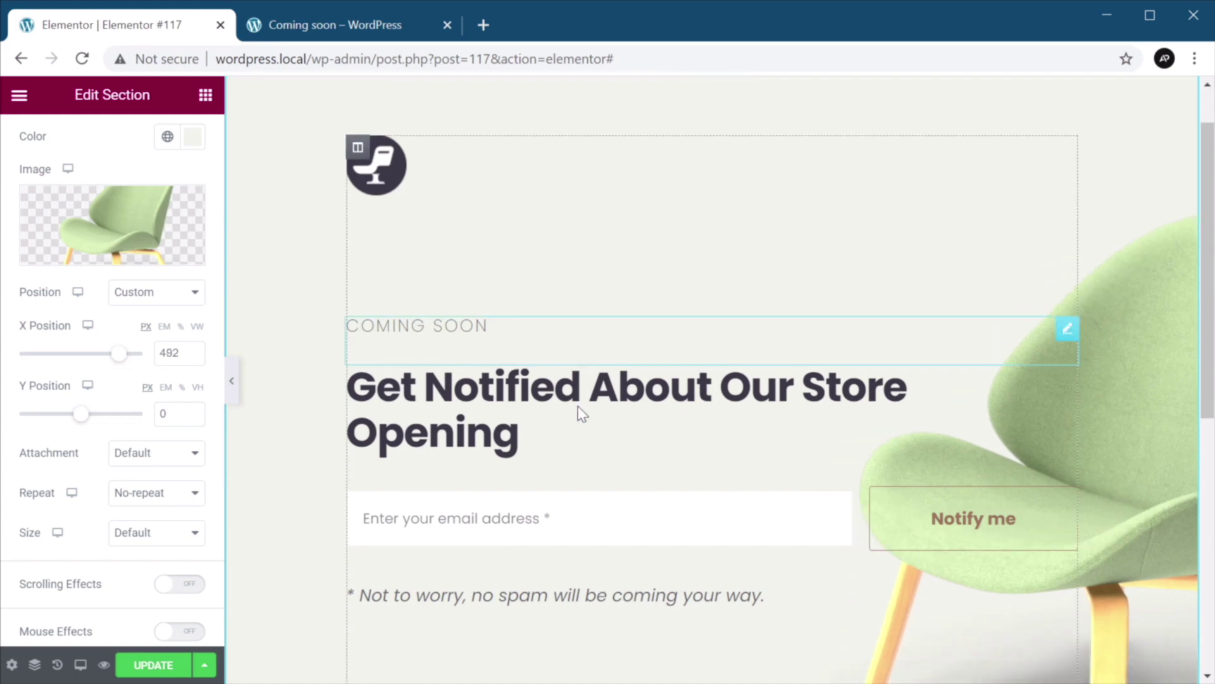
scroll(578, 411, "down", 2)
scroll(573, 410, "up", 6)
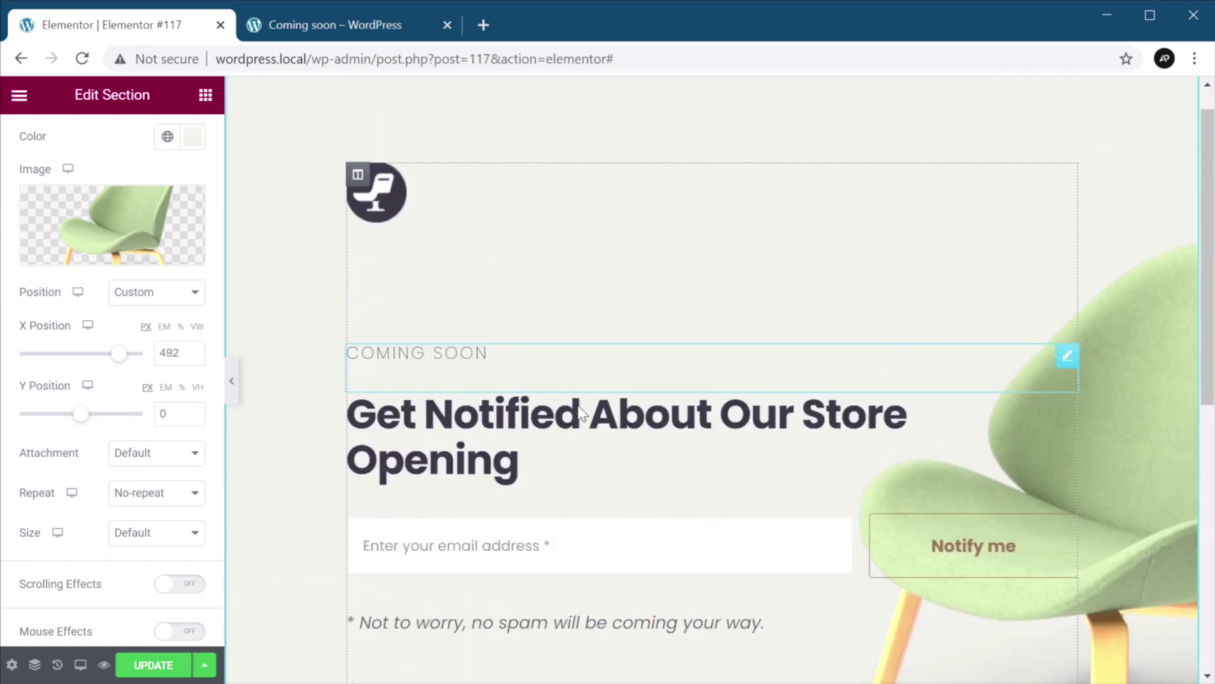
left_click_drag(80, 414, 76, 416)
left_click(183, 388)
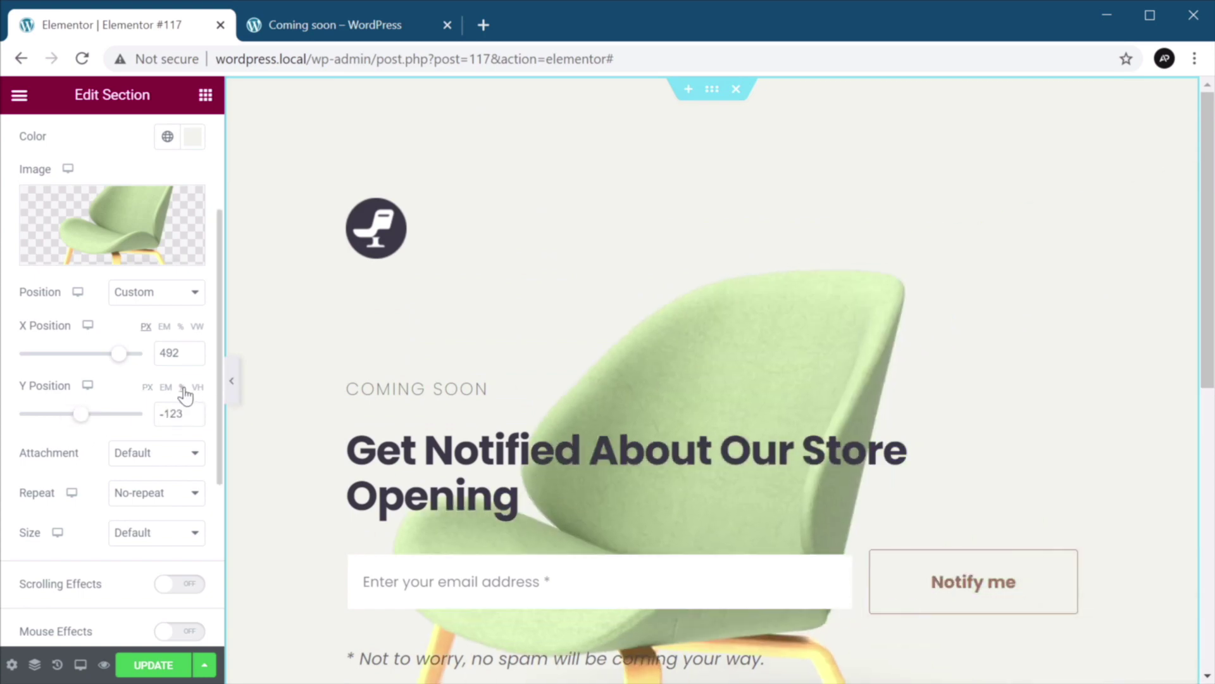
left_click_drag(87, 420, 142, 414)
left_click_drag(85, 415, 79, 419)
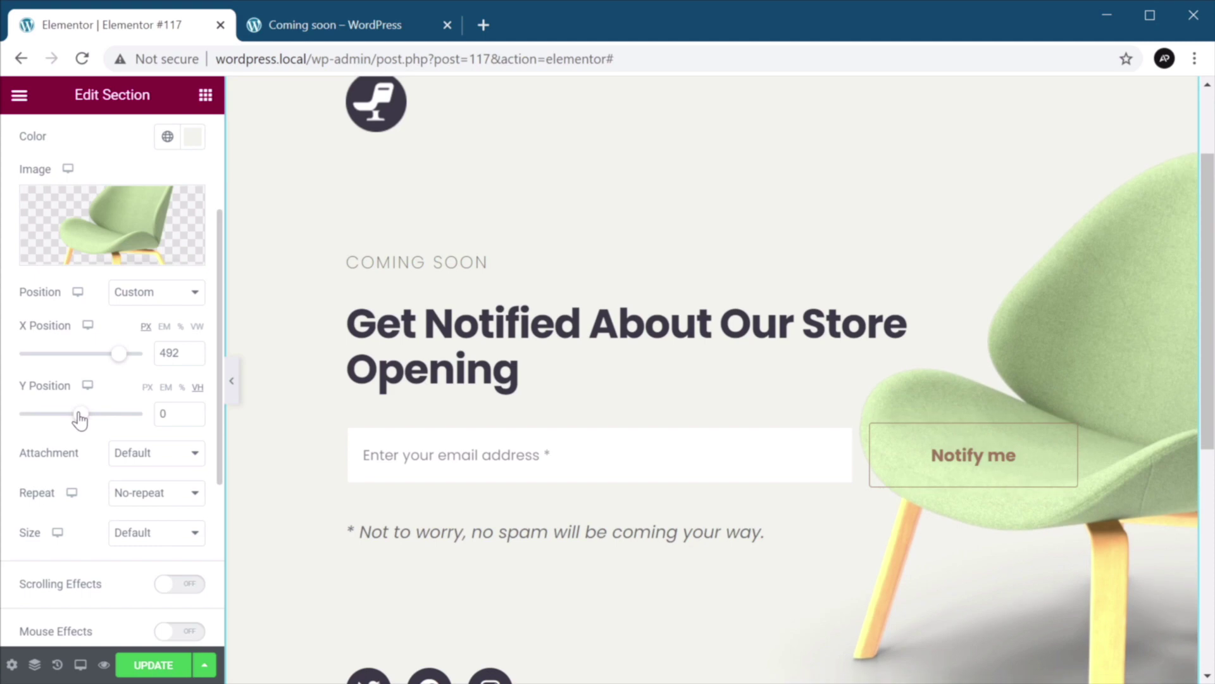
scroll(914, 373, "down", 7)
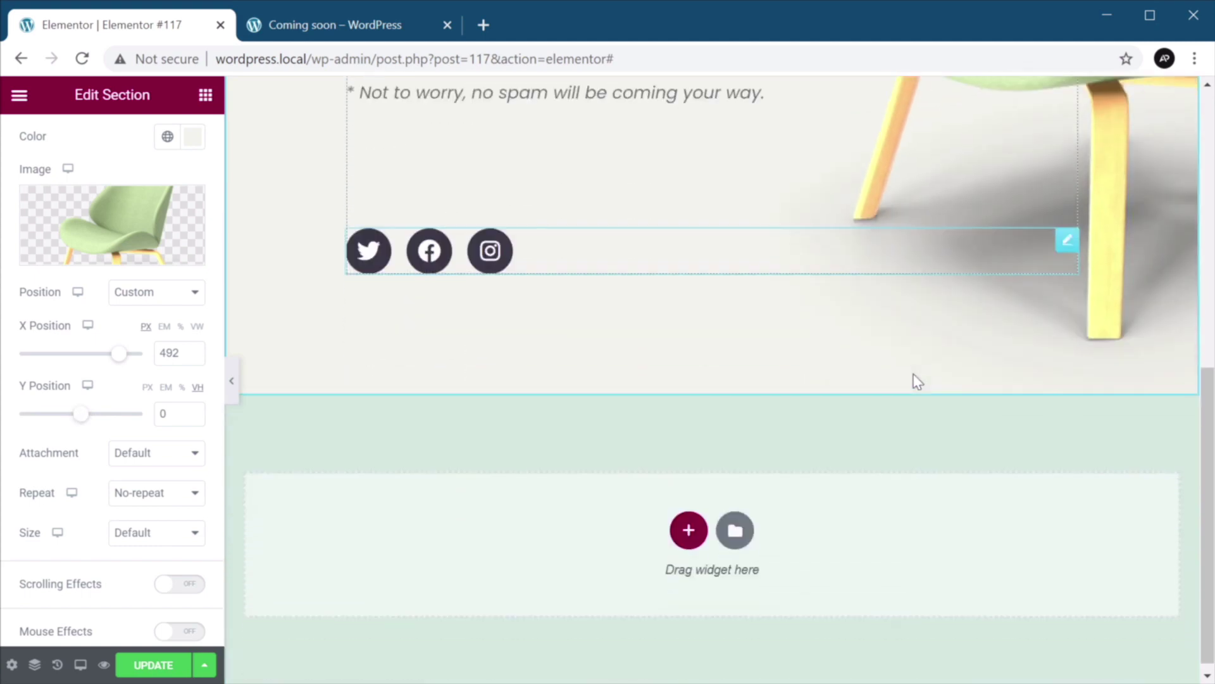
Update the page with the repositioned chair background and review the full layout in the live preview.
scroll(914, 380, "up", 6)
scroll(927, 385, "up", 3)
scroll(913, 317, "down", 1)
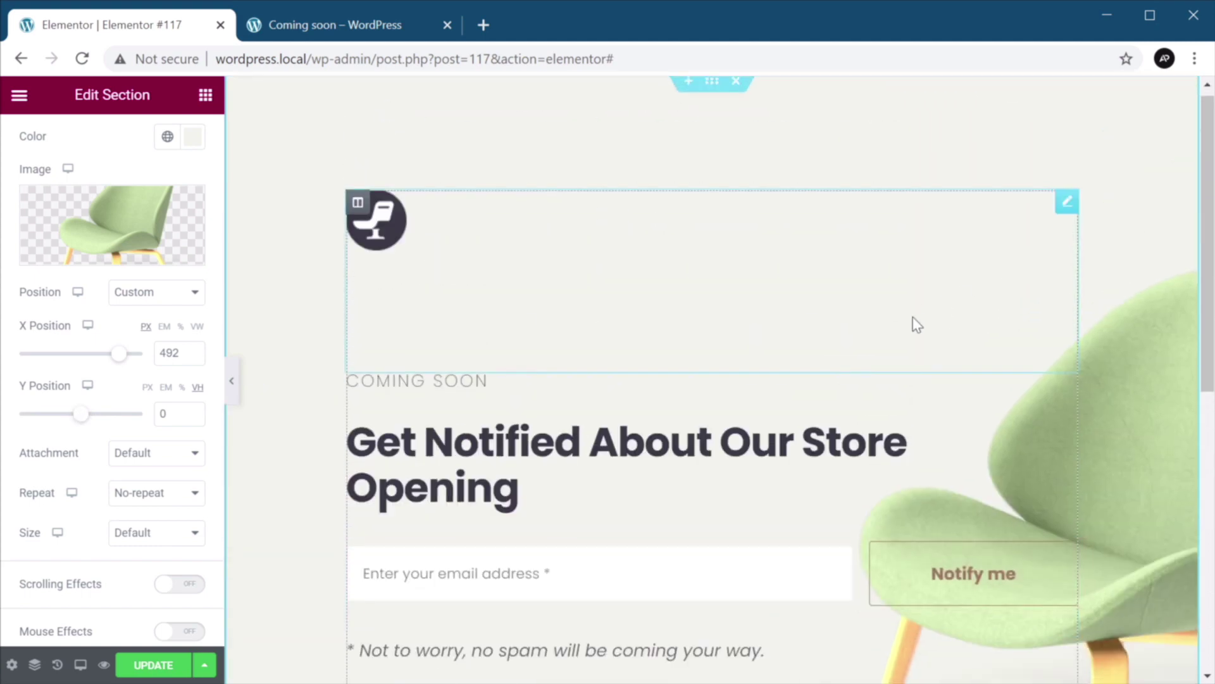
left_click(153, 665)
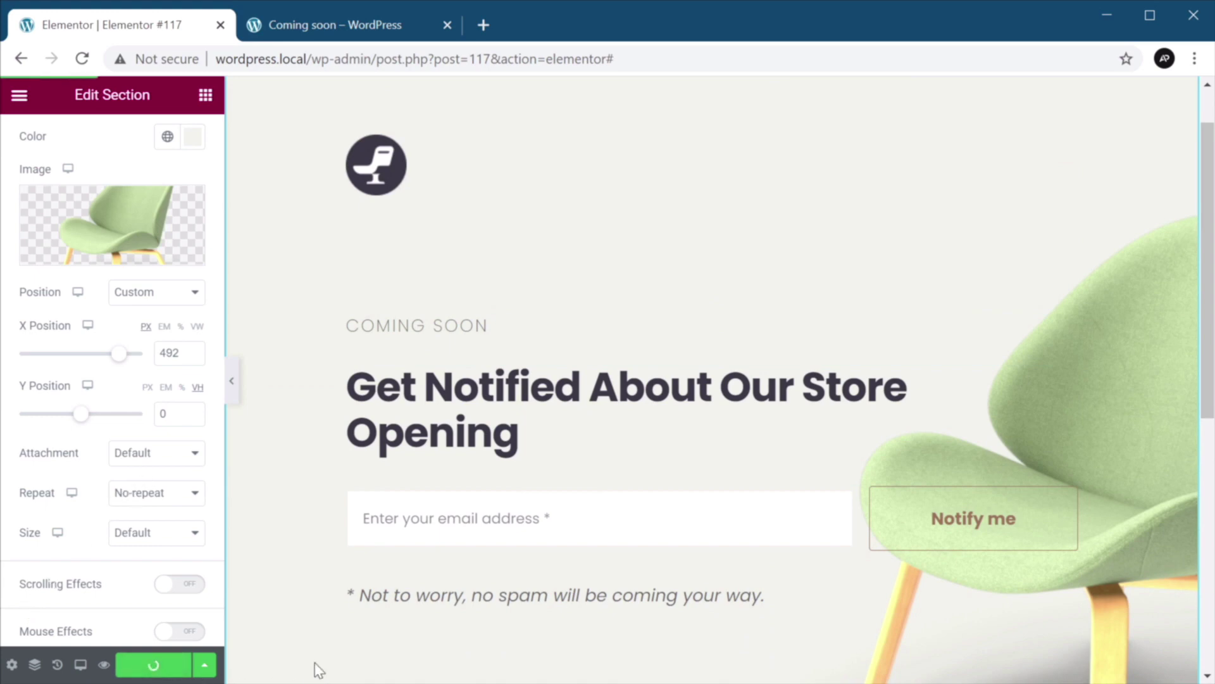
left_click(347, 14)
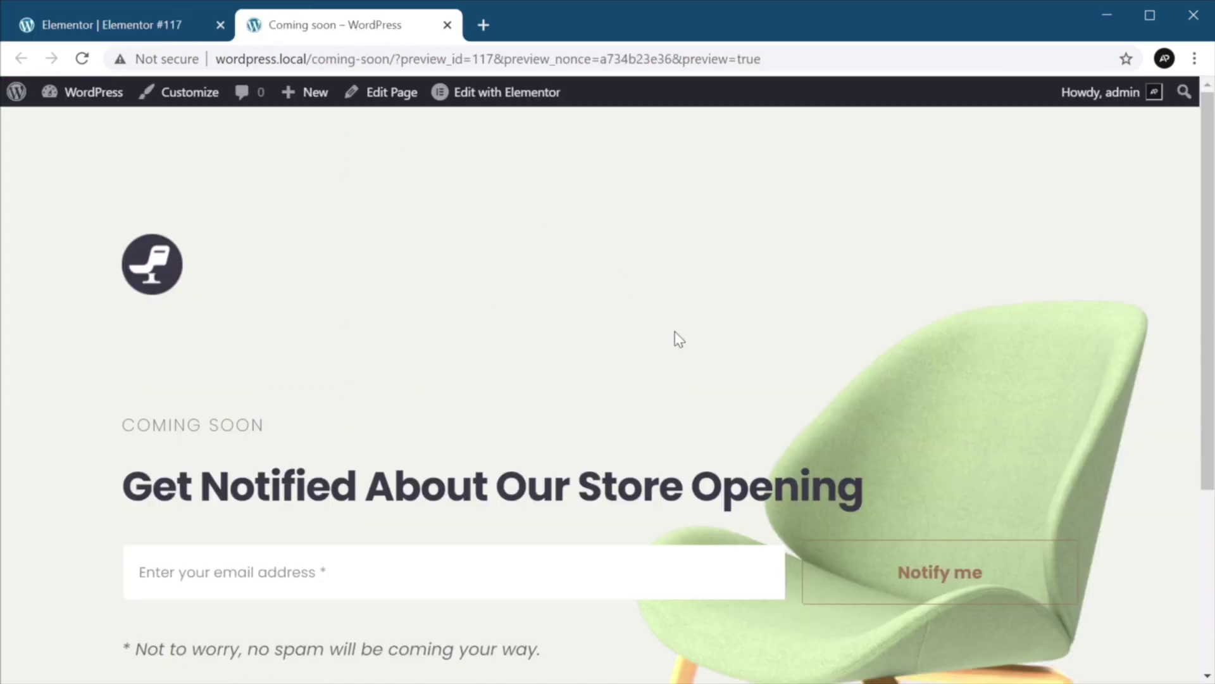
scroll(739, 278, "down", 4)
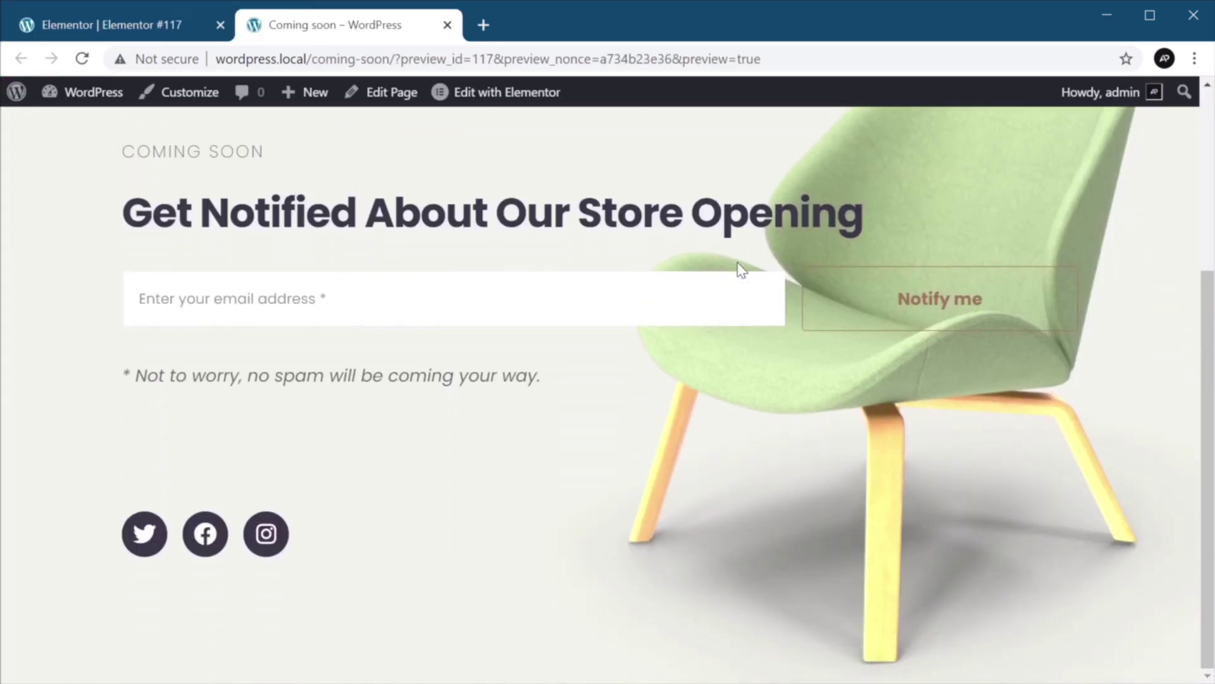
scroll(734, 285, "up", 4)
scroll(715, 355, "down", 2)
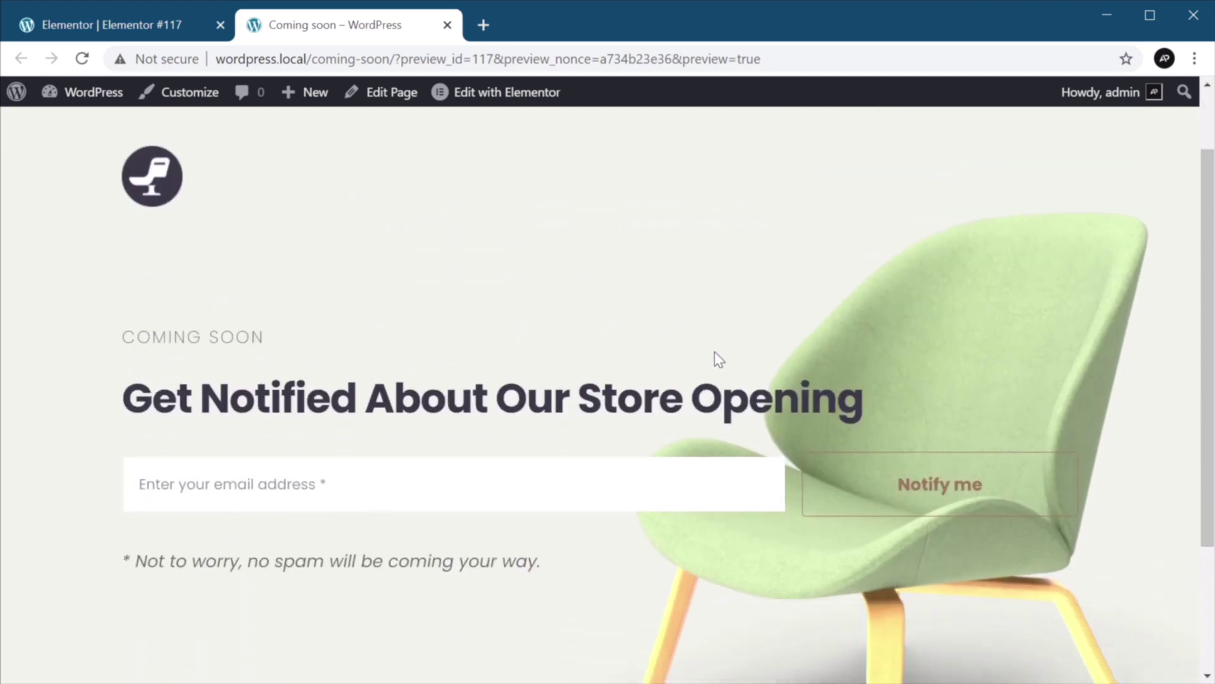
scroll(716, 355, "down", 1)
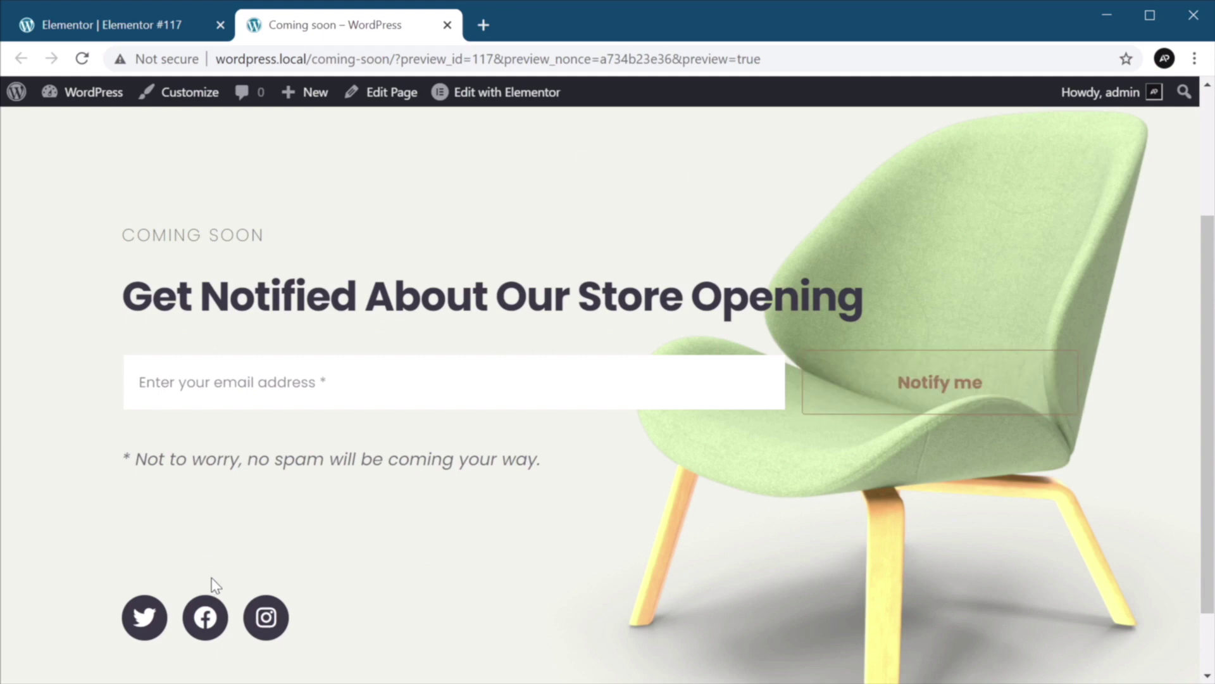
scroll(312, 355, "up", 3)
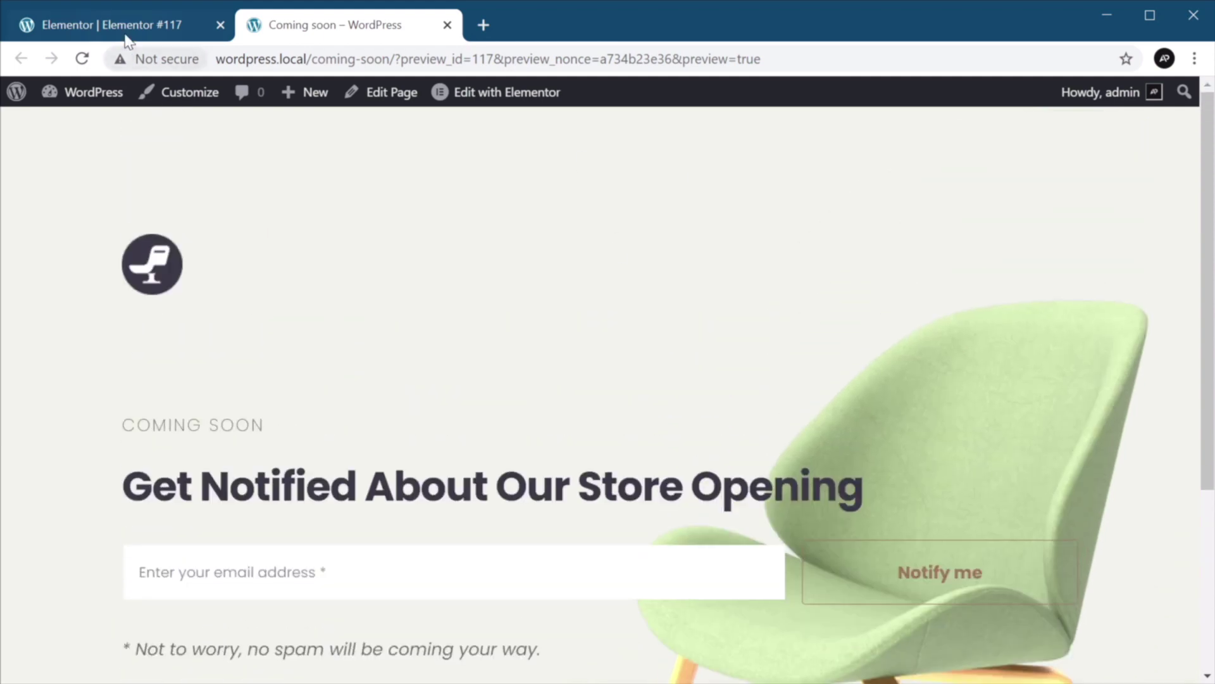
scroll(613, 418, "down", 2)
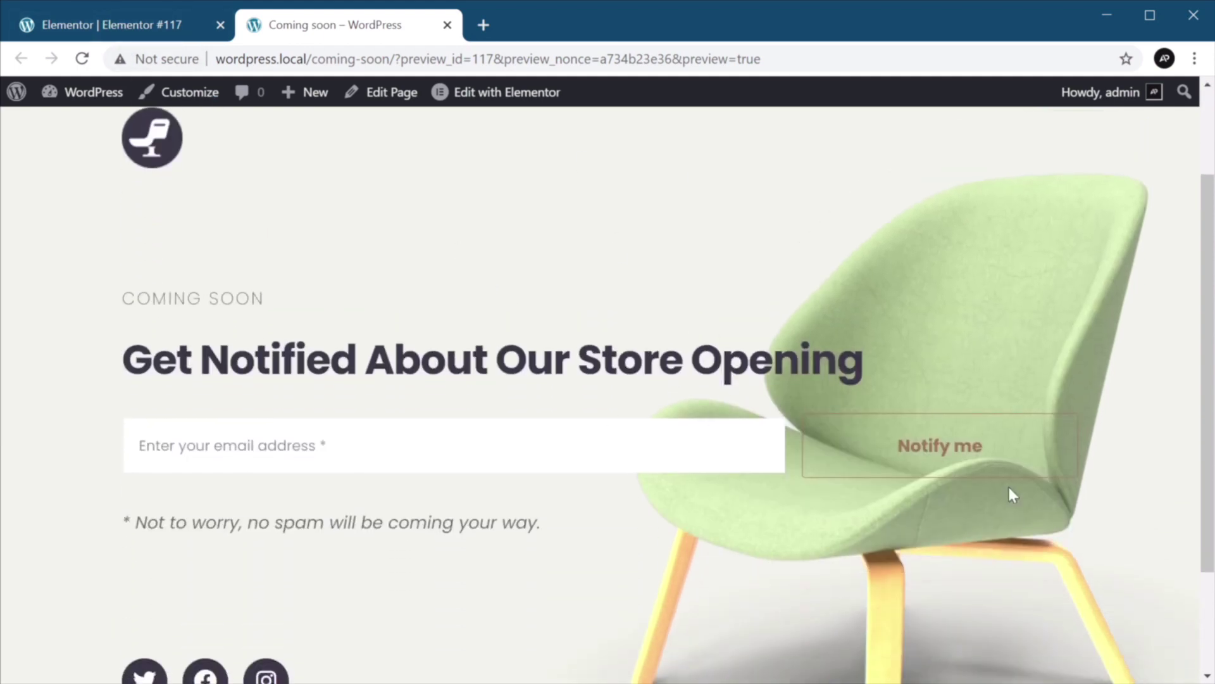
Return to the editor and unlink the four padding sides of the column that holds the page content.
left_click(125, 21)
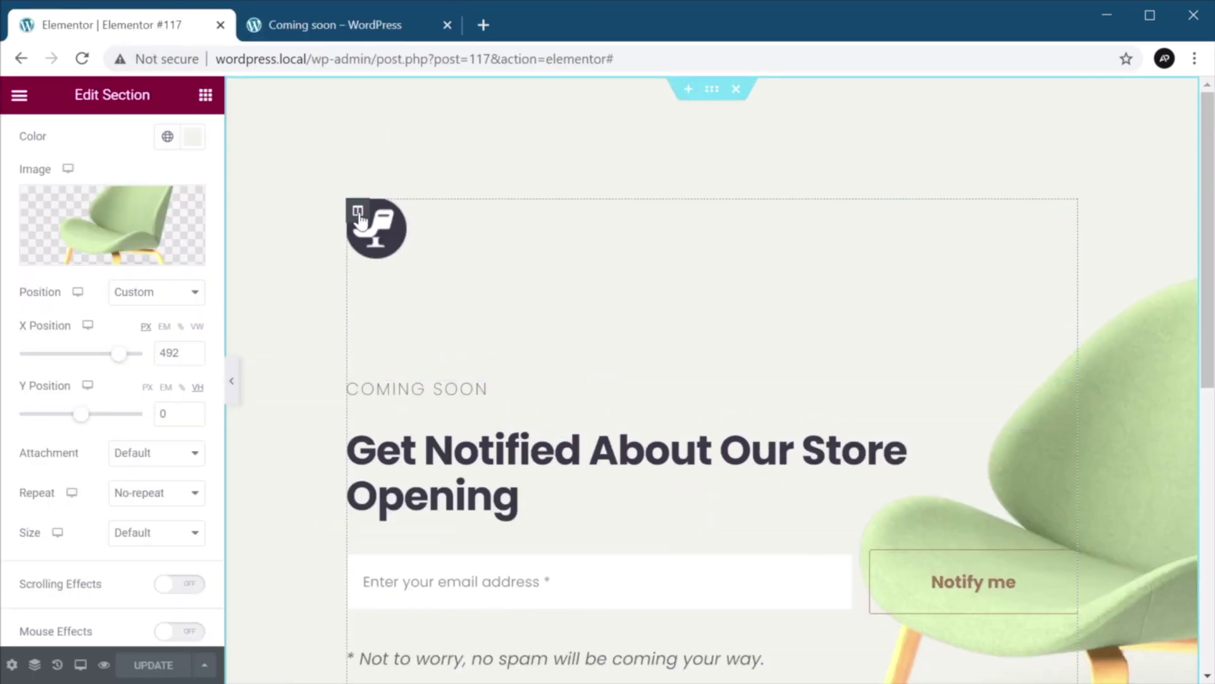
left_click(359, 213)
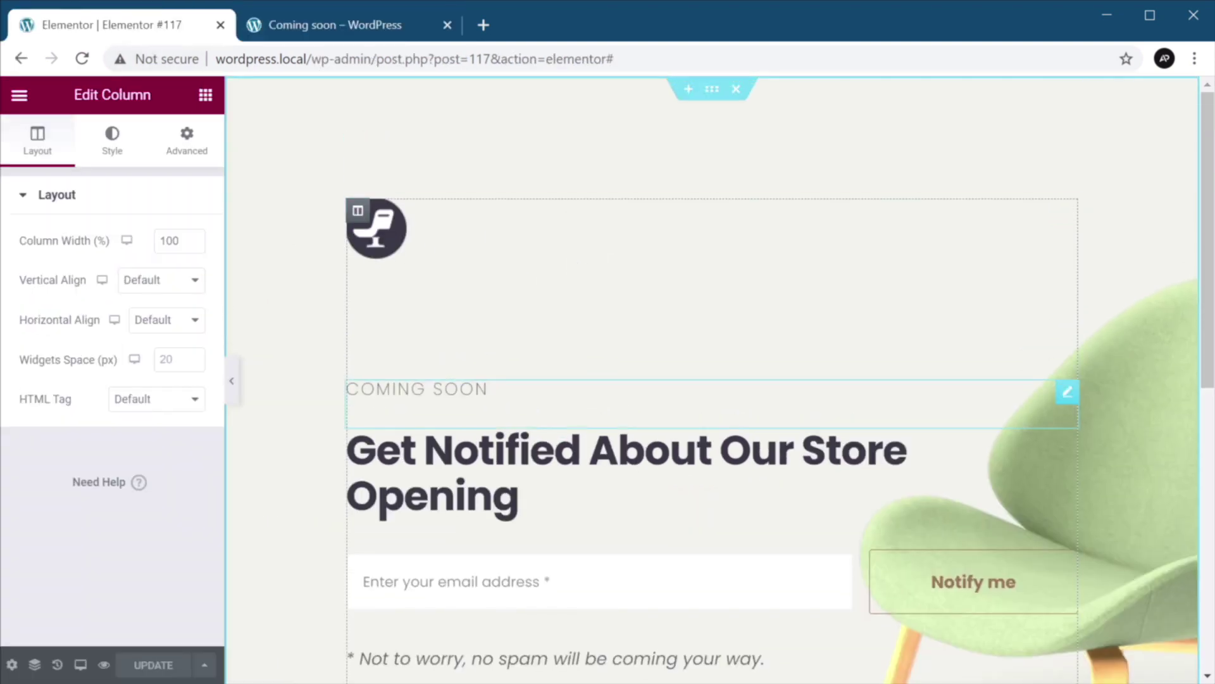
left_click(184, 143)
scroll(107, 325, "down", 2)
scroll(108, 325, "up", 2)
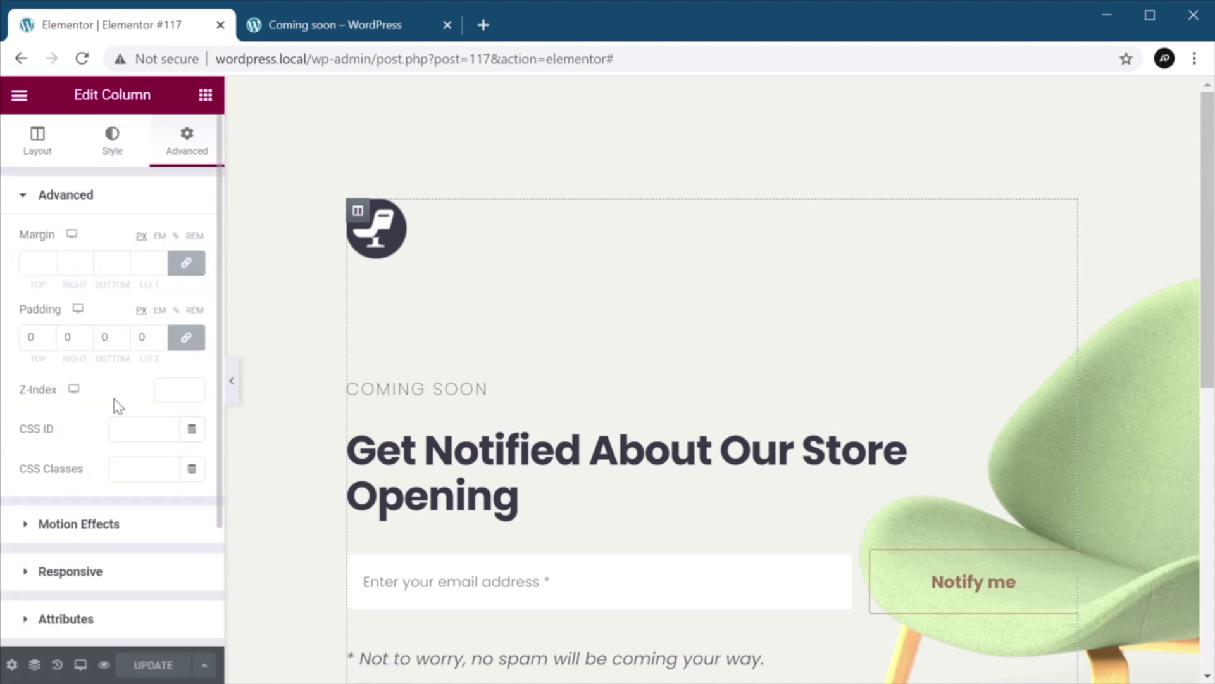
left_click(186, 336)
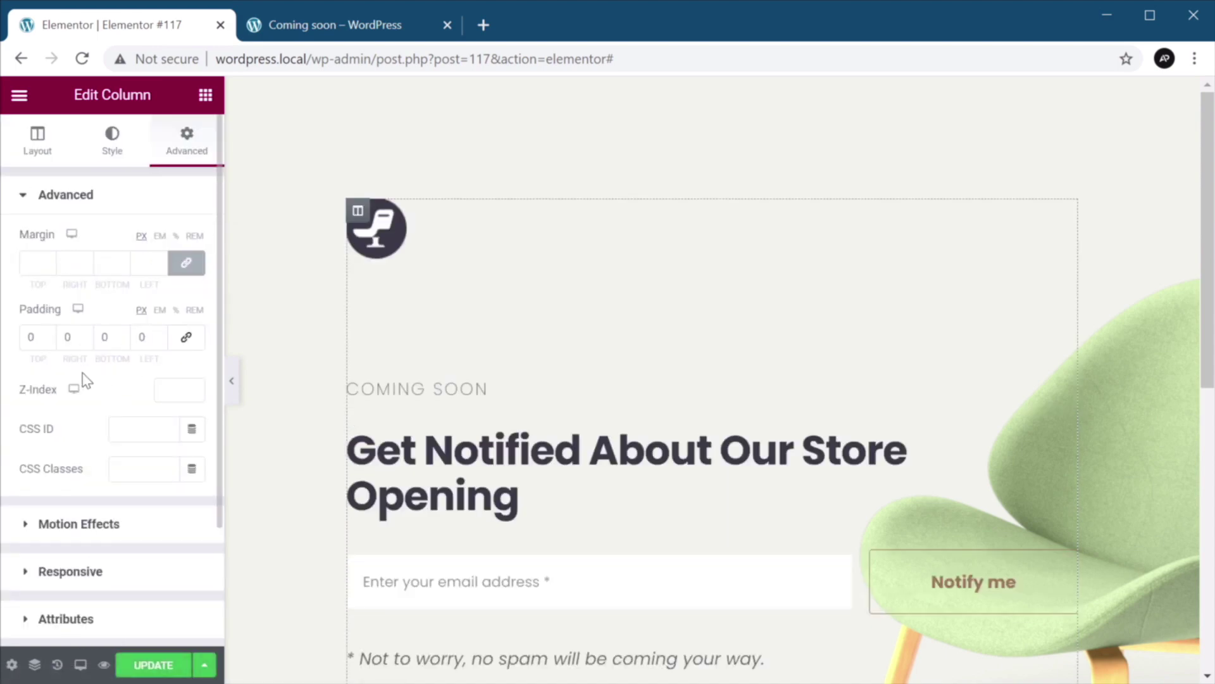
Try a right padding of 87 px for the content column.
type("21")
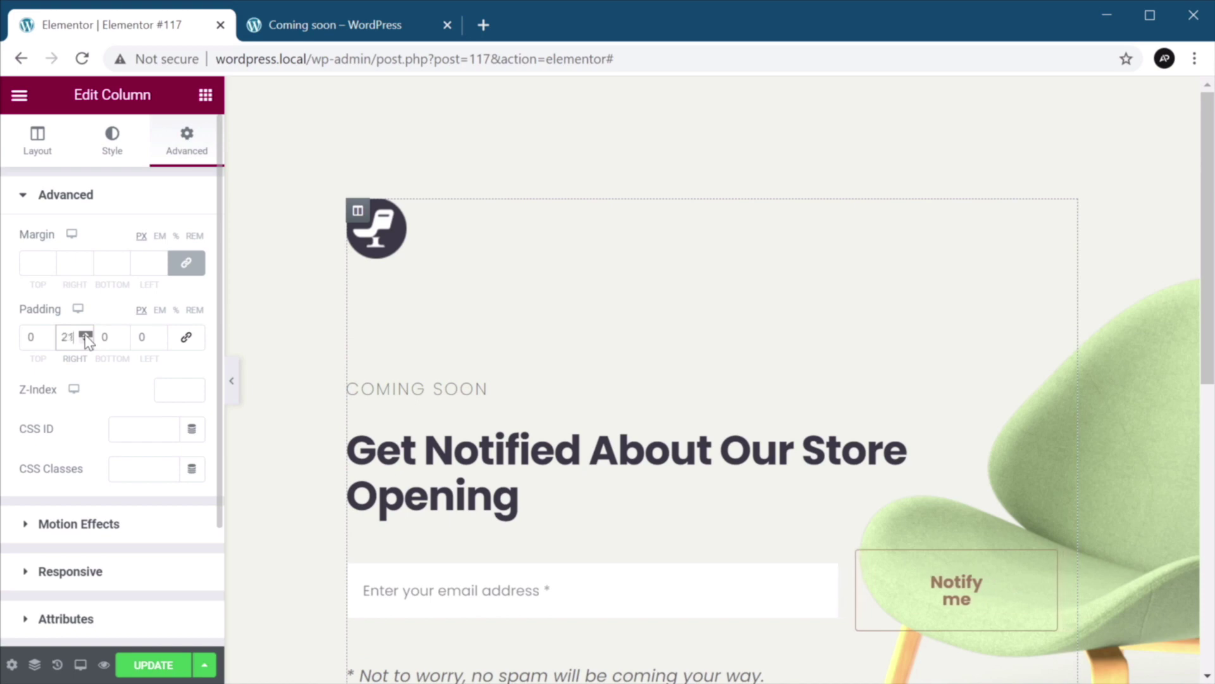
left_click(85, 335)
left_click_drag(86, 335, 85, 335)
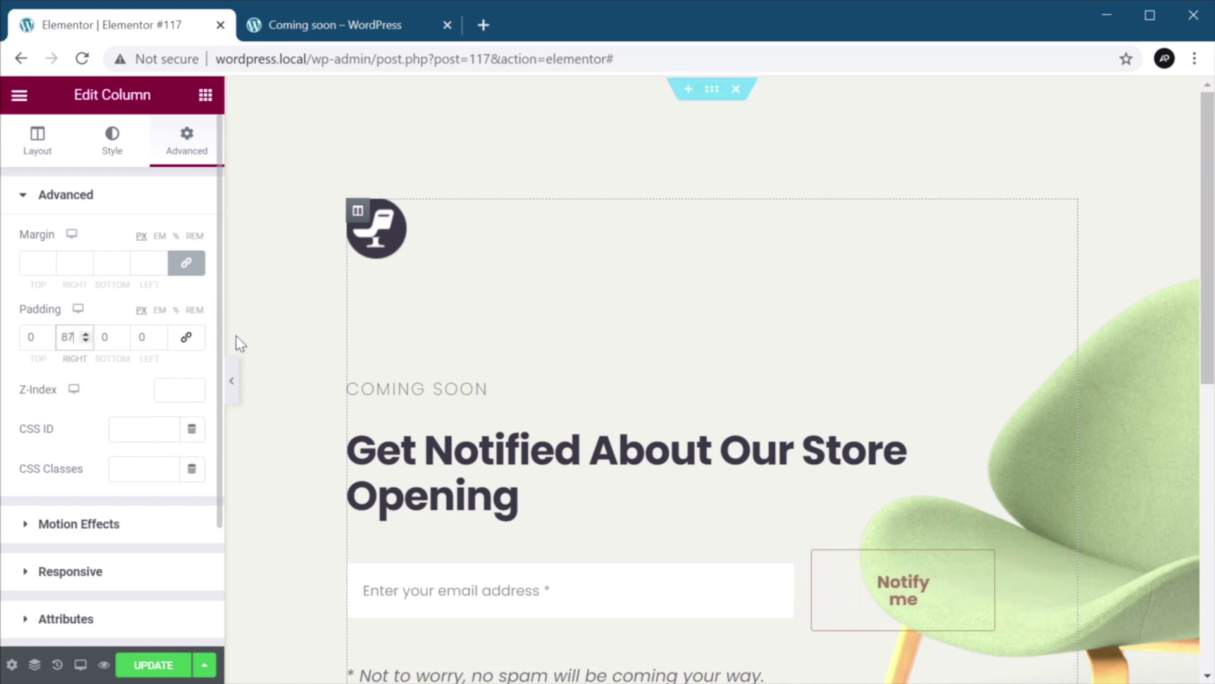
Switch the content column's padding to percent and set its right padding to 50%, with the other sides at 0.
left_click(178, 313)
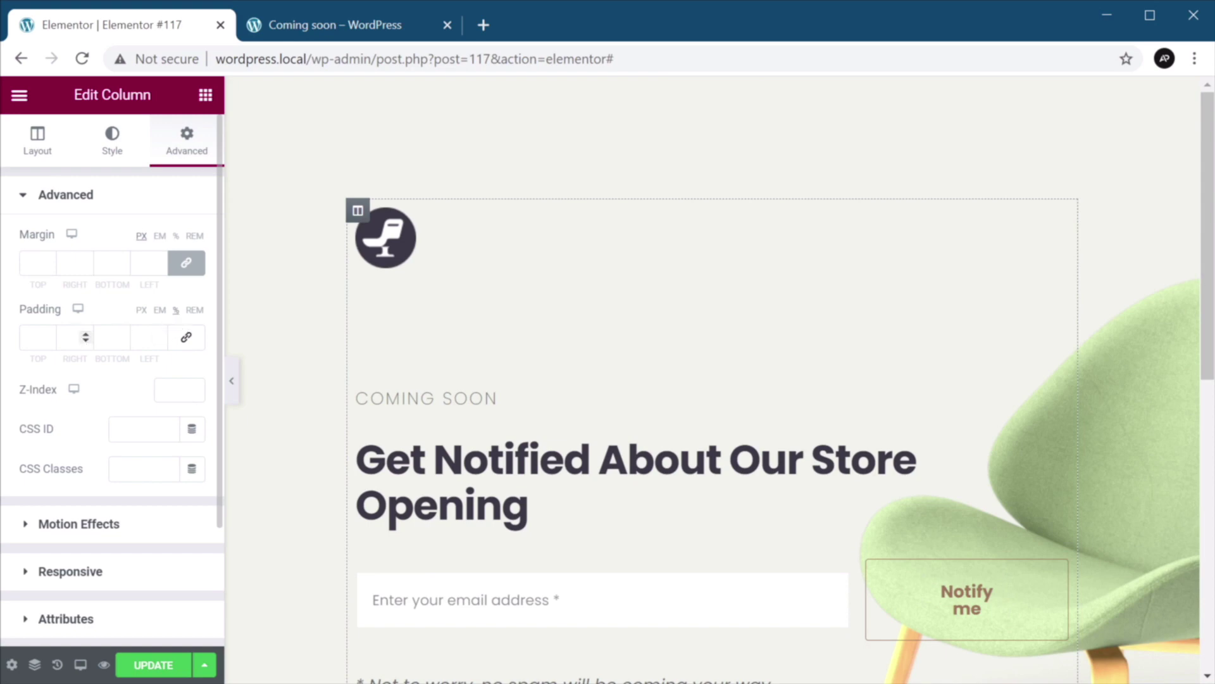
type("50")
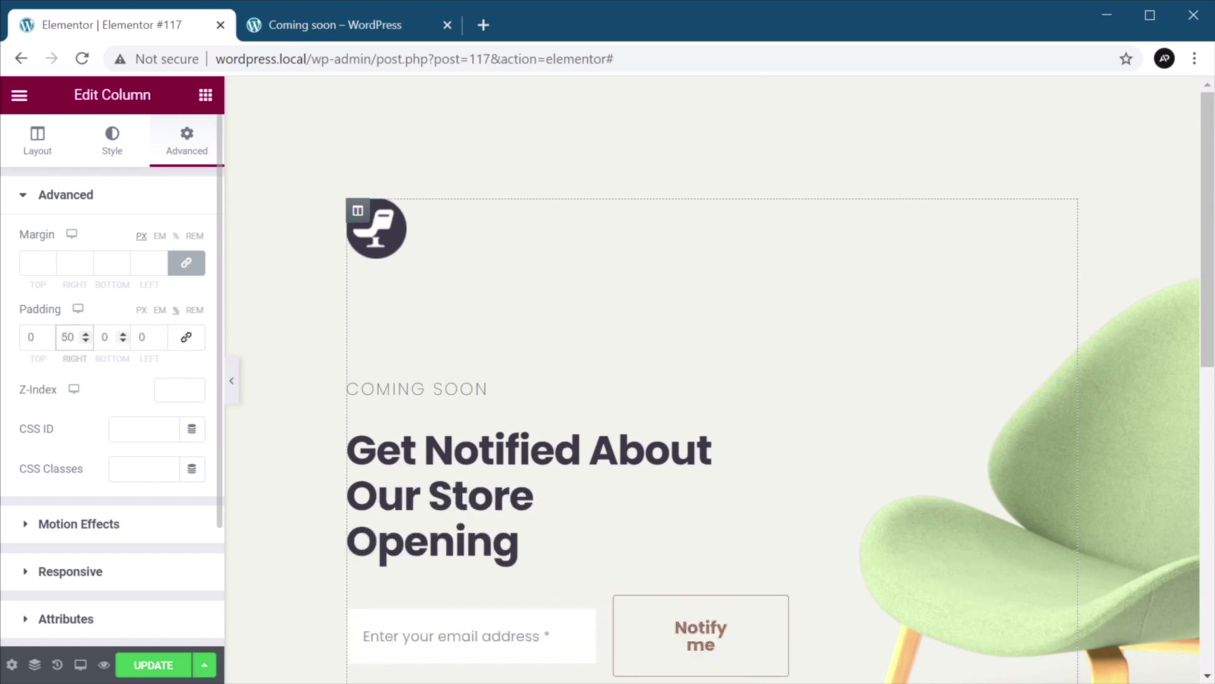
scroll(690, 355, "down", 3)
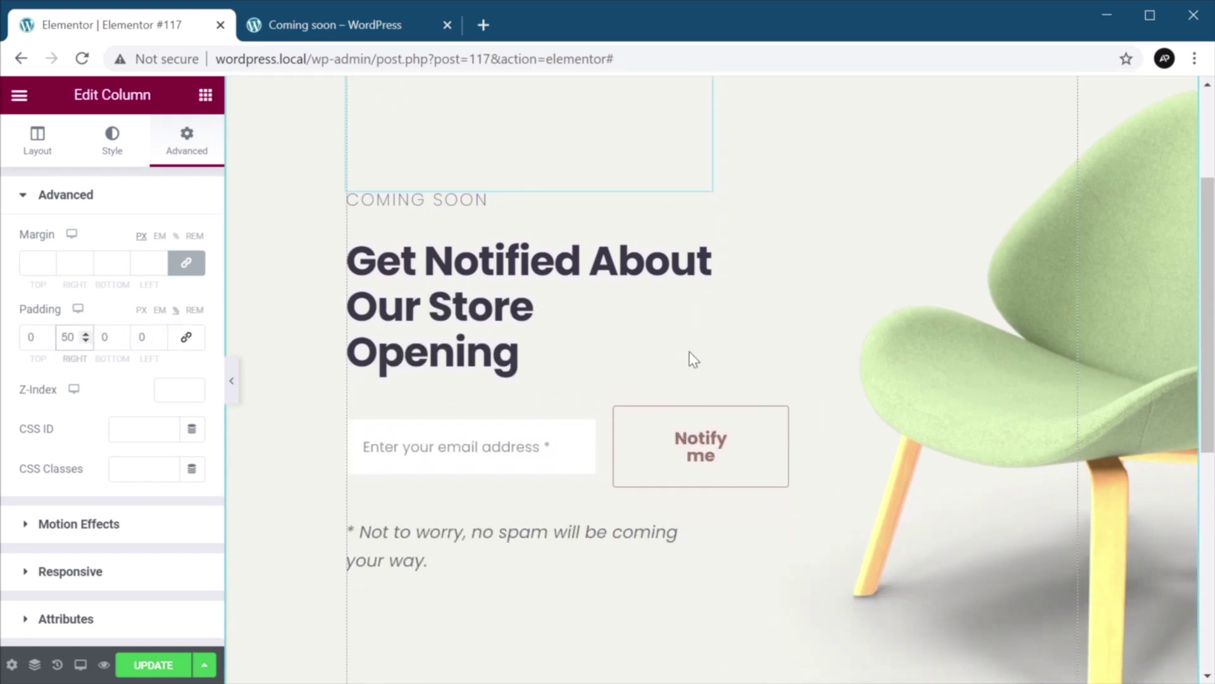
scroll(690, 358, "up", 3)
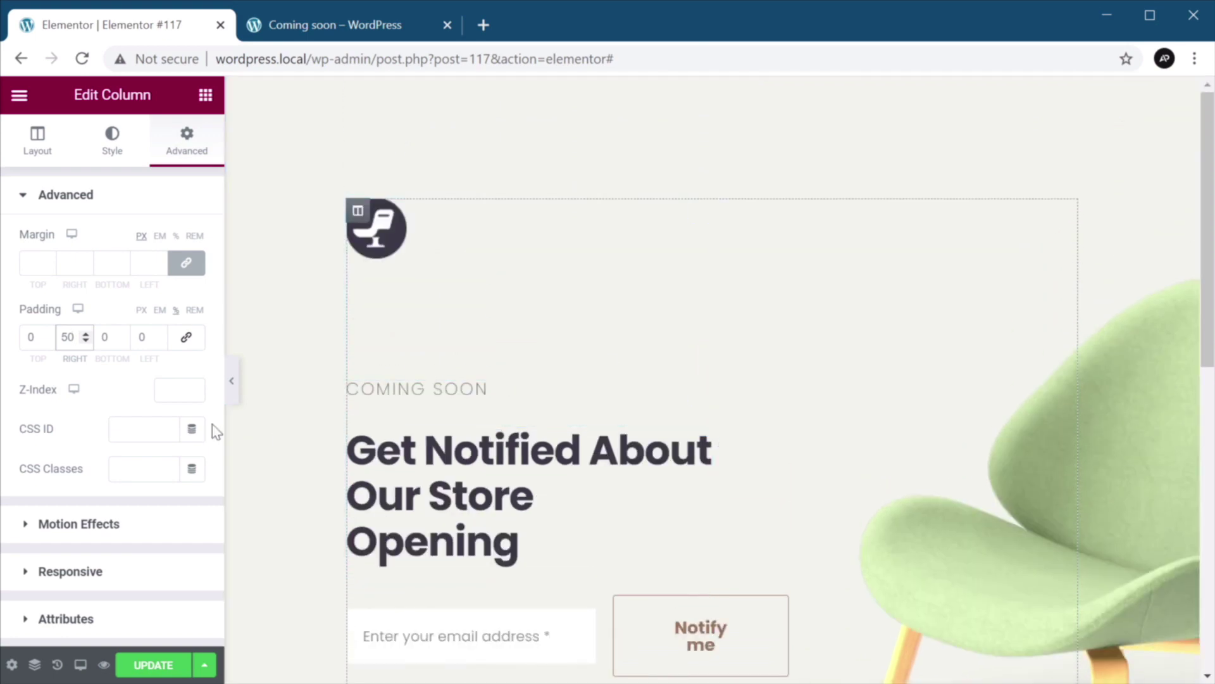
Try a right padding of 75% for the content column and update the page.
key("BackSpace")
key("BackSpace")
type("075")
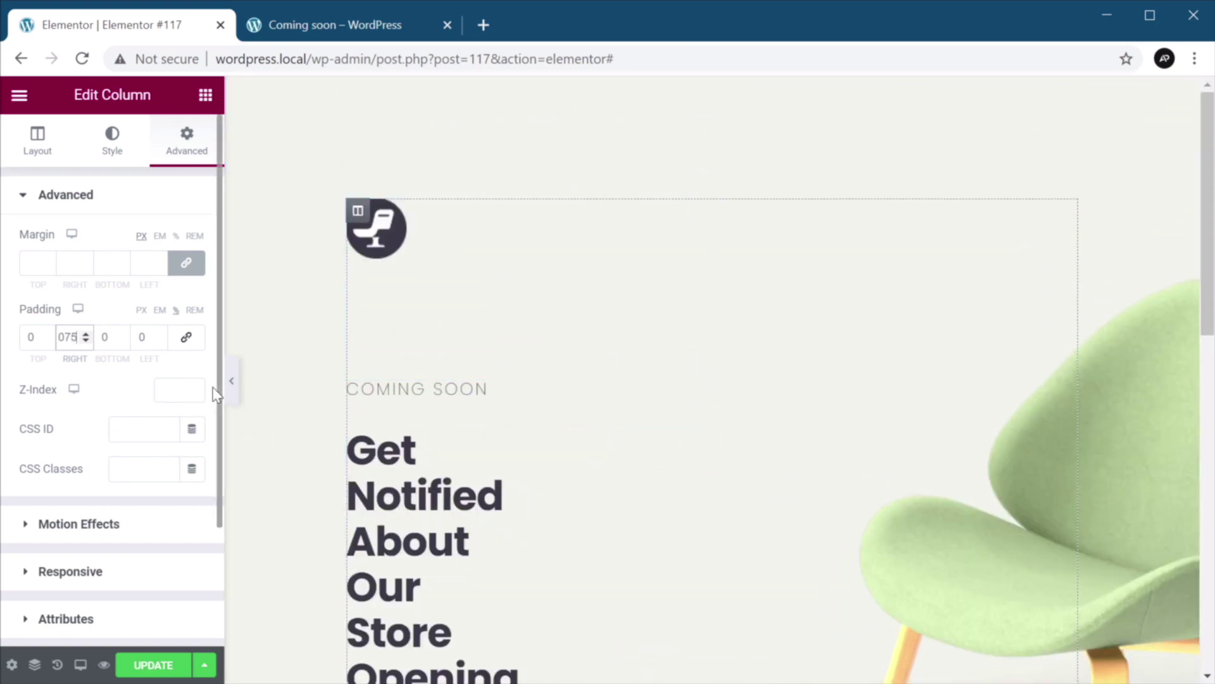
key("Left")
key("Left")
key("BackSpace")
left_click(163, 664)
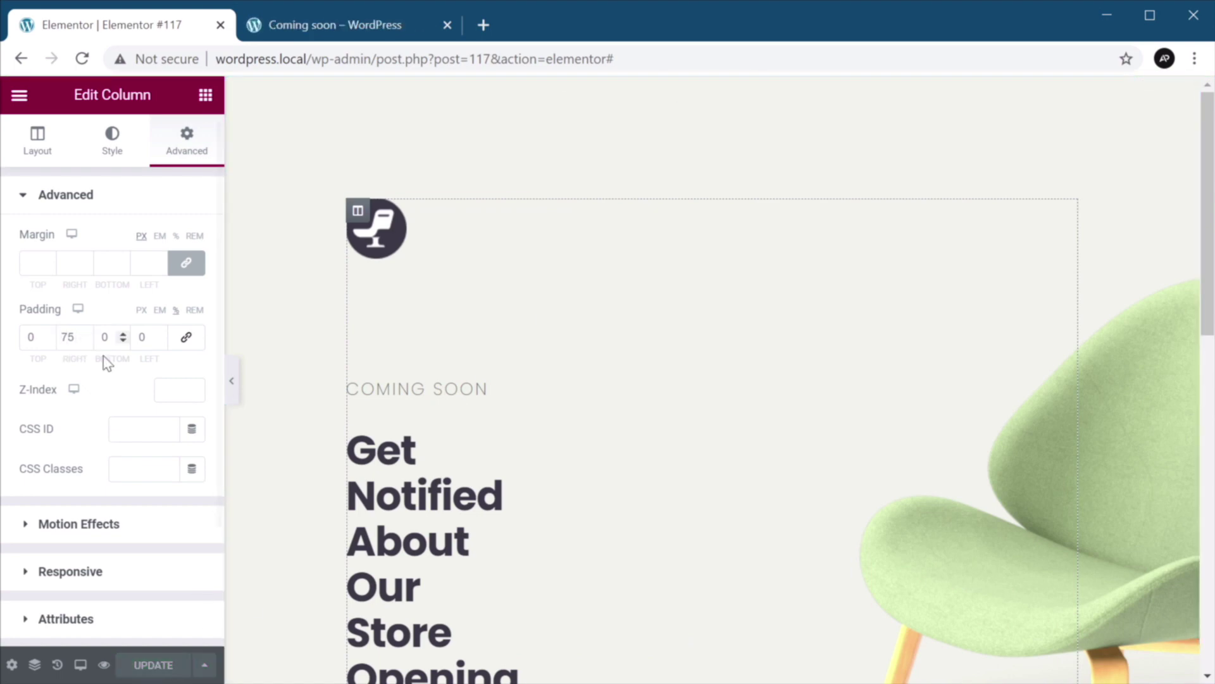
Set the content column's right padding to 25%, update the page and open its live preview.
type("25")
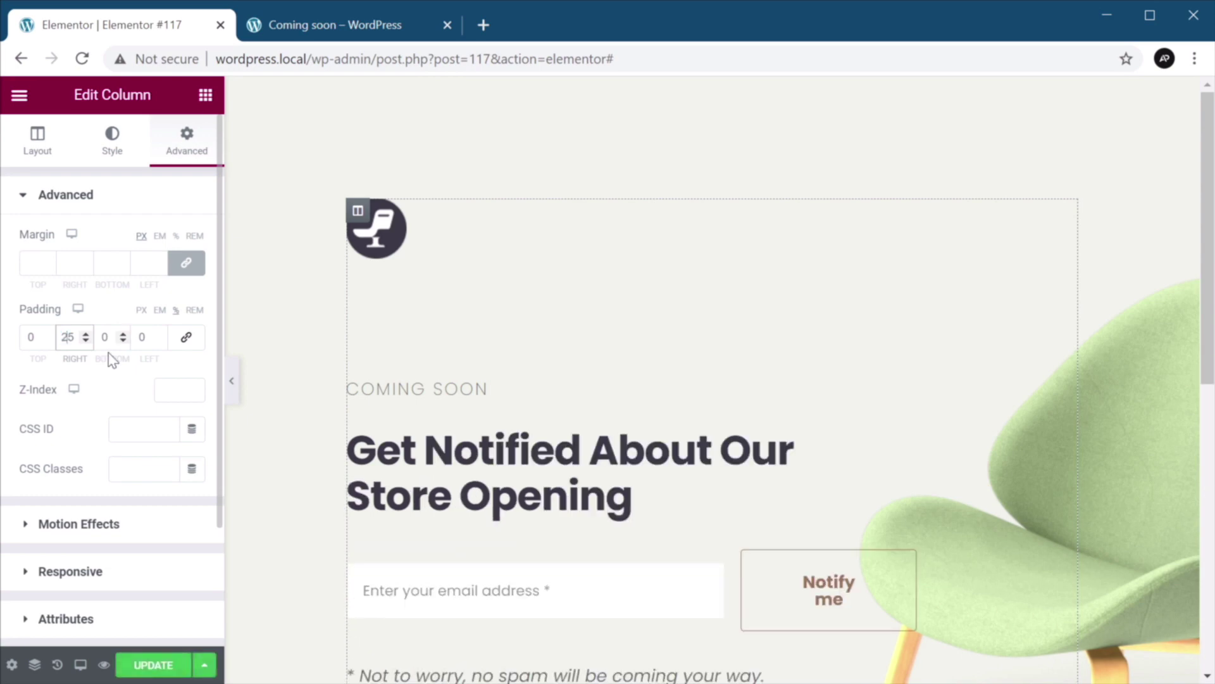
left_click(168, 664)
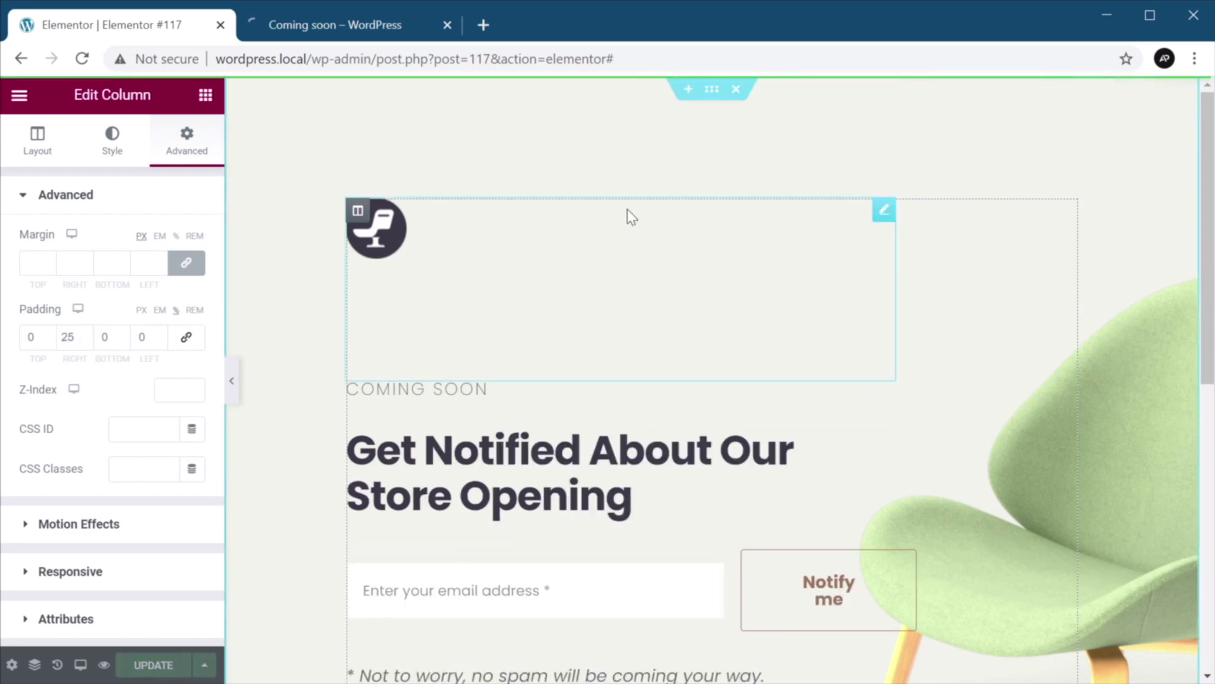
key("ctrl+Tab")
Examine how the heading, email form and social icons sit beside the chair over the whole live preview page.
scroll(679, 273, "down", 2)
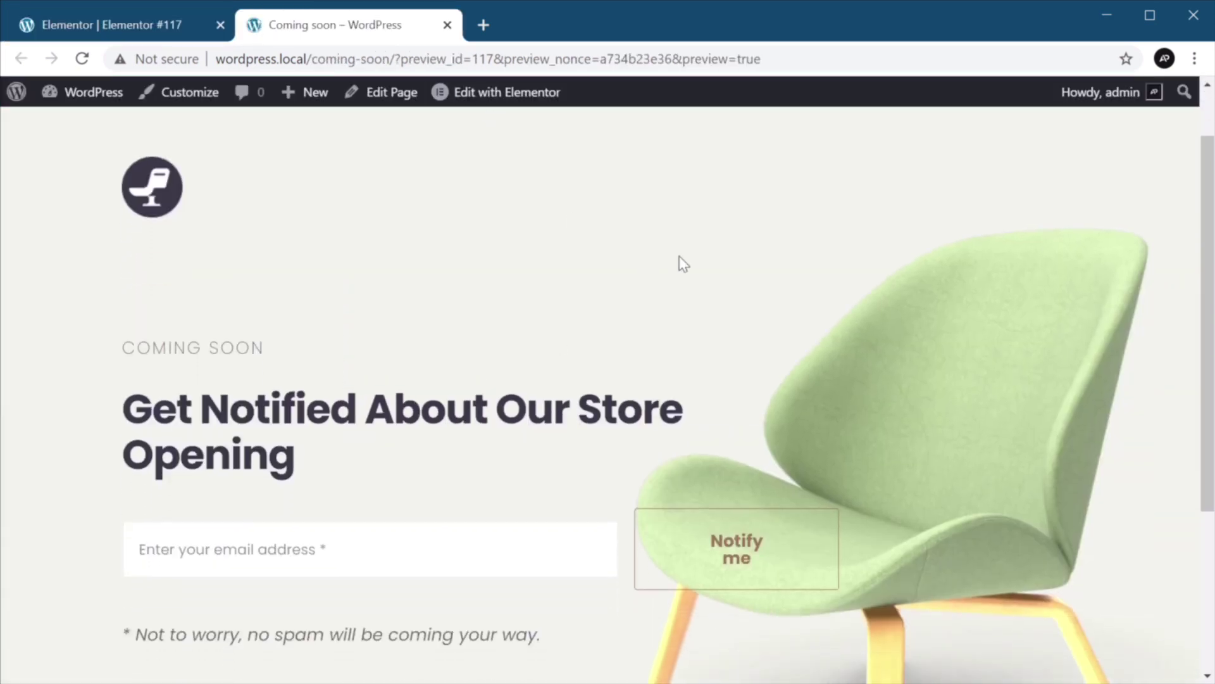
scroll(696, 244, "down", 1)
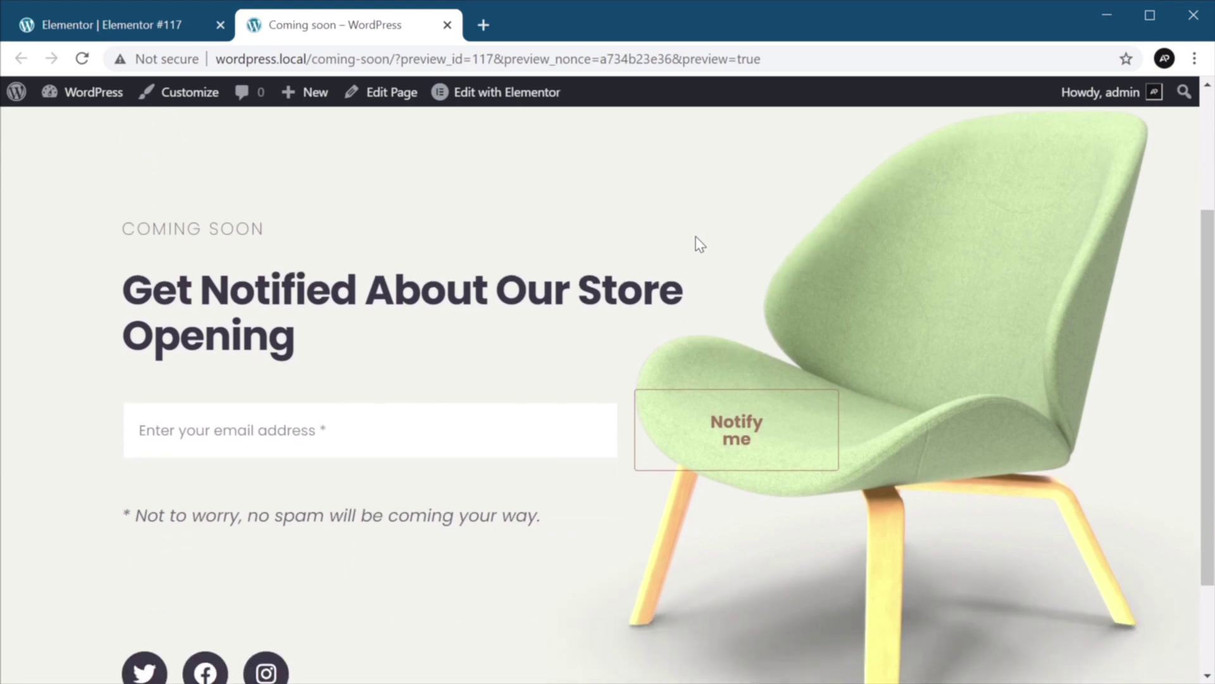
scroll(698, 244, "down", 2)
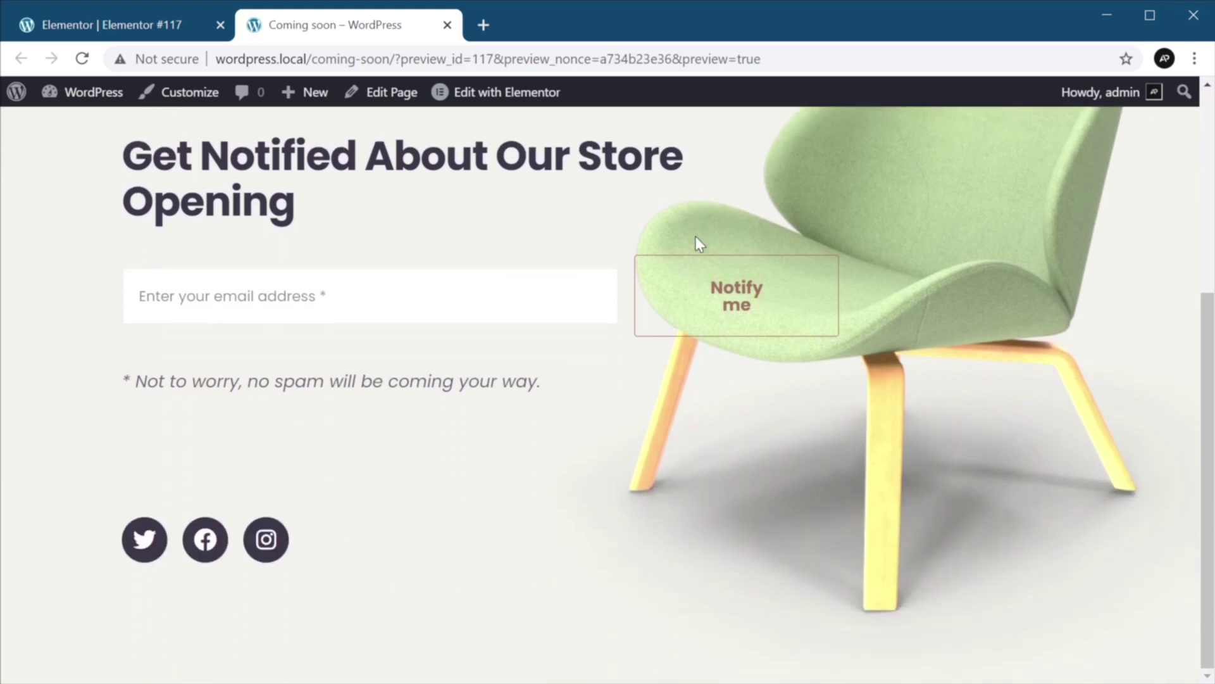
scroll(700, 253, "up", 5)
scroll(689, 282, "down", 4)
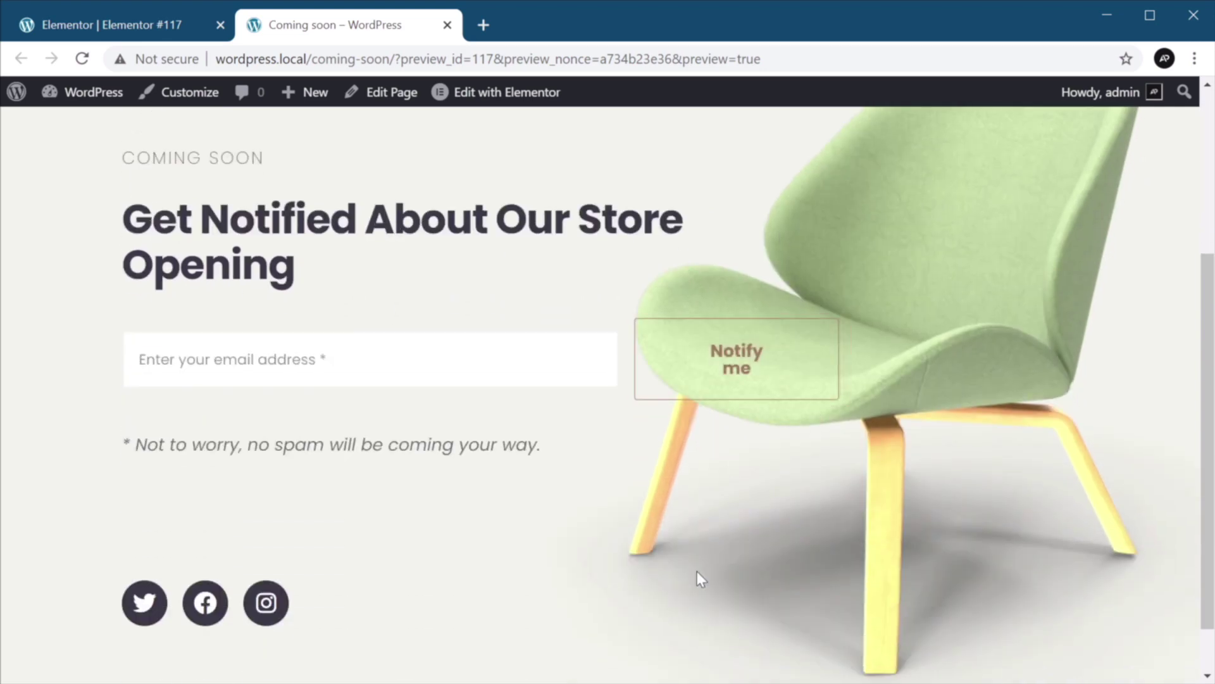
scroll(494, 447, "up", 4)
scroll(493, 447, "down", 5)
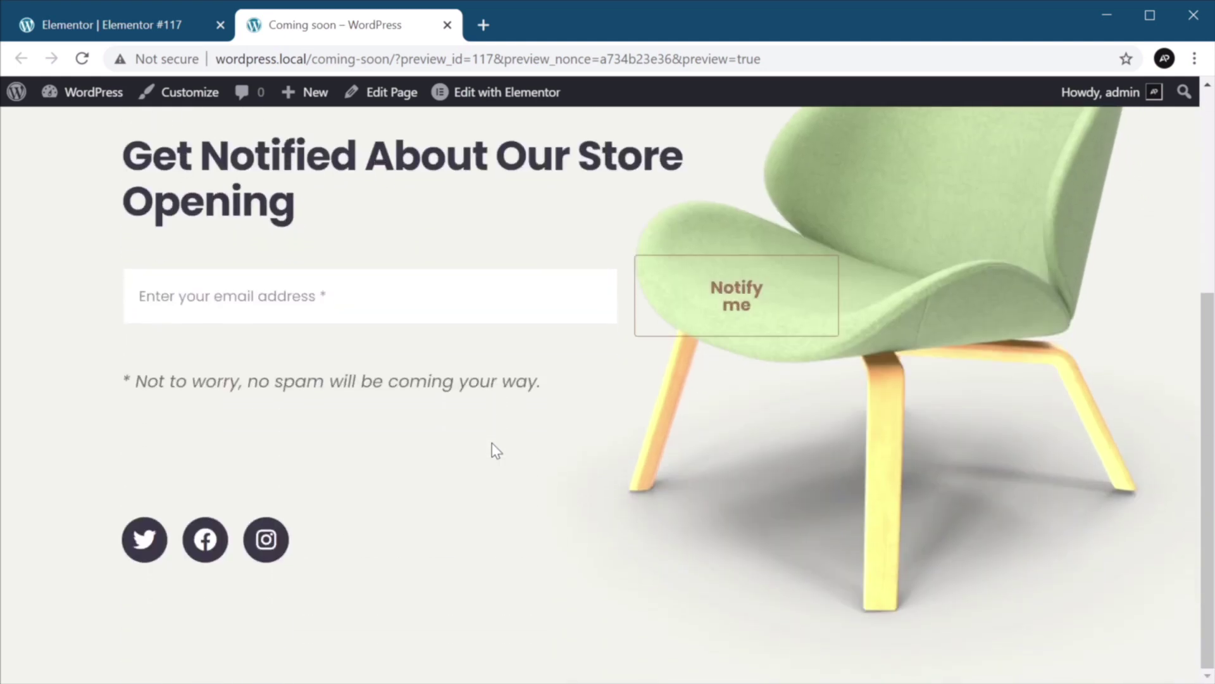
scroll(492, 448, "up", 5)
scroll(492, 447, "down", 5)
Switch the editor to the mobile preview and set the content column's mobile padding to 0 on all sides.
left_click(175, 28)
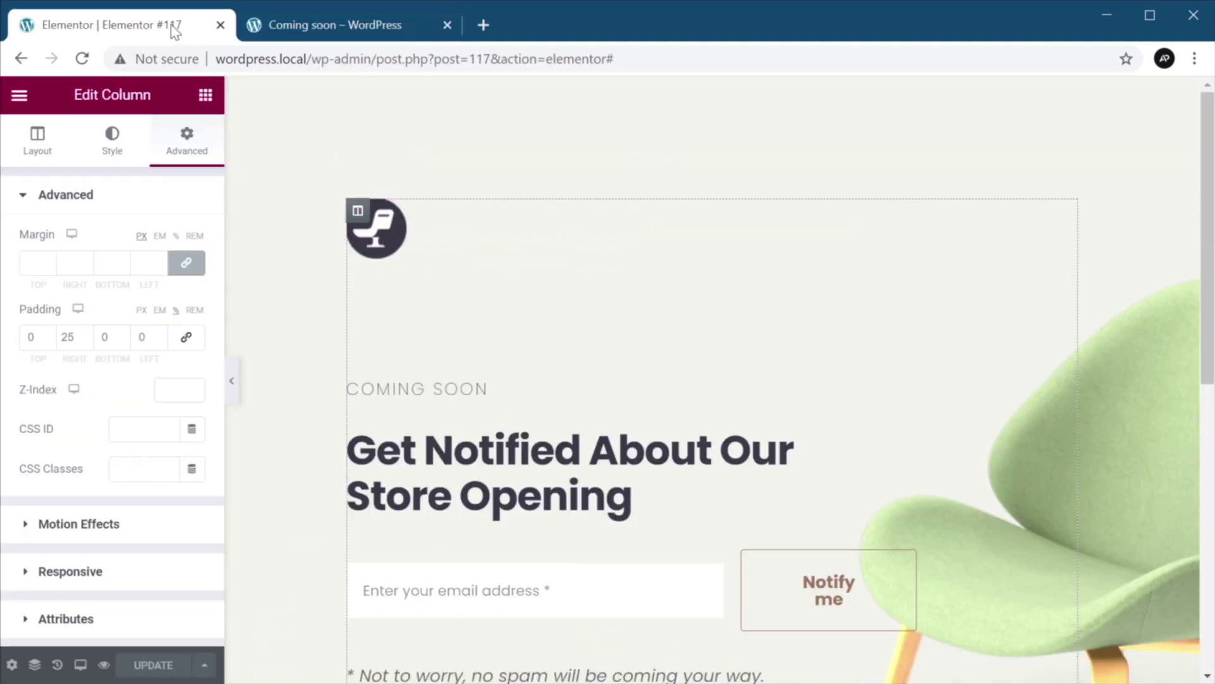
left_click(80, 664)
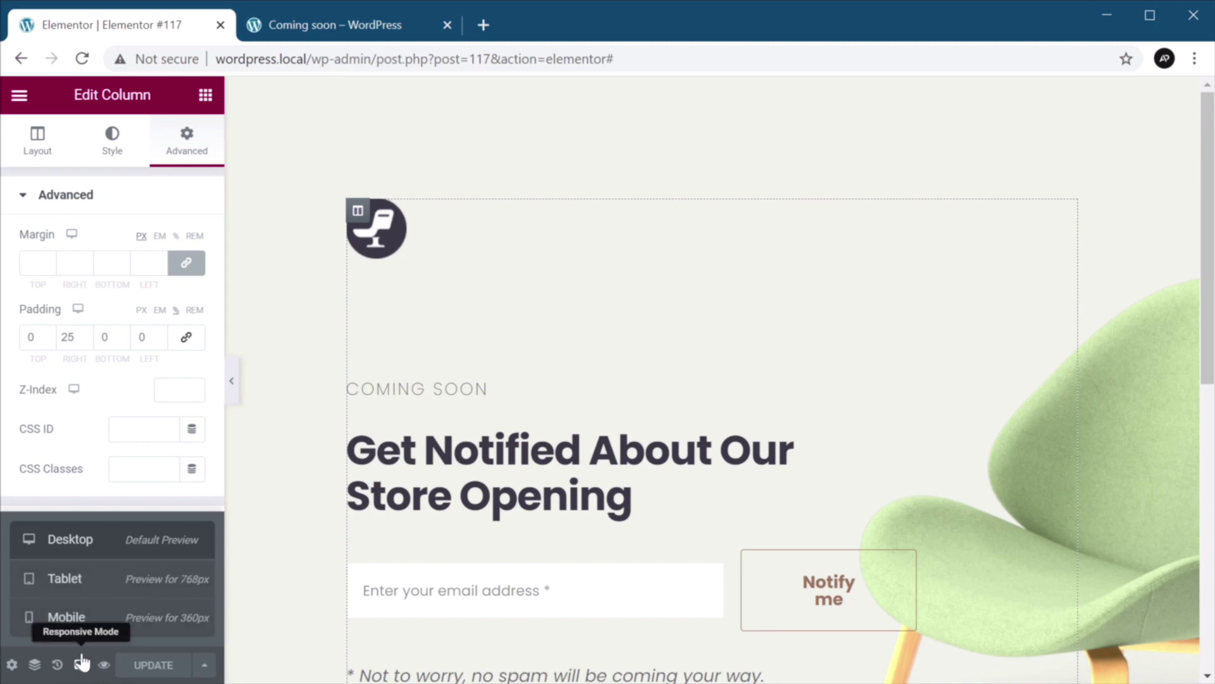
left_click(140, 619)
scroll(721, 380, "down", 1)
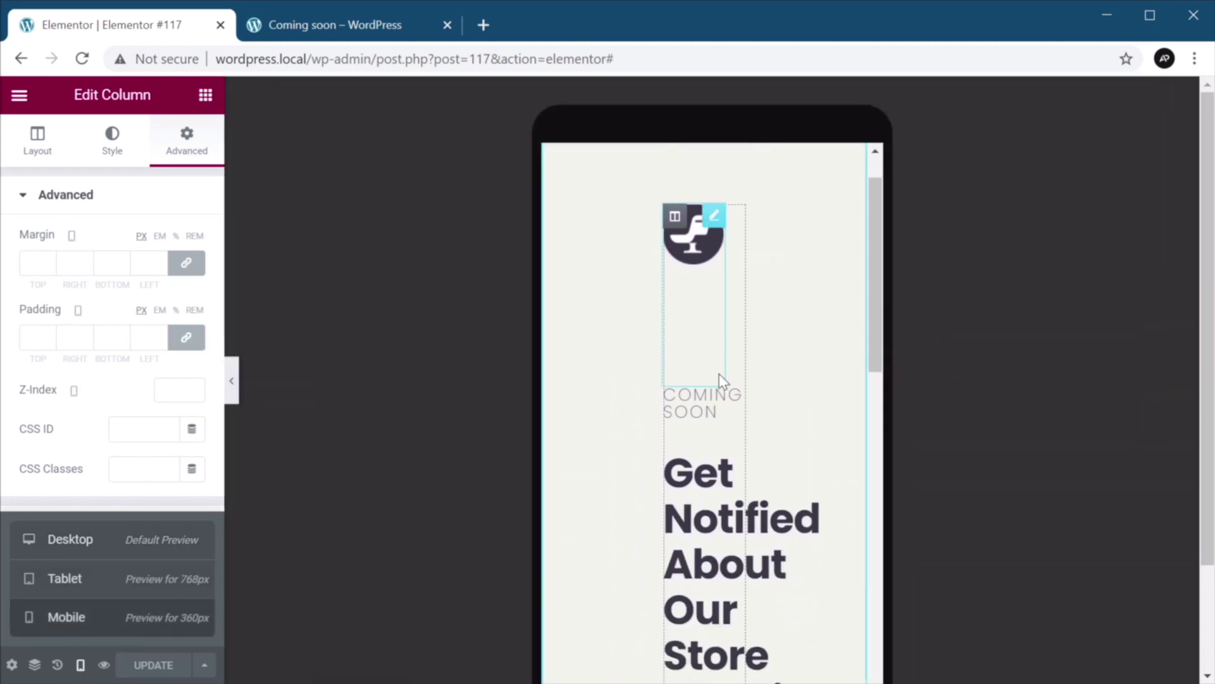
scroll(719, 374, "down", 6)
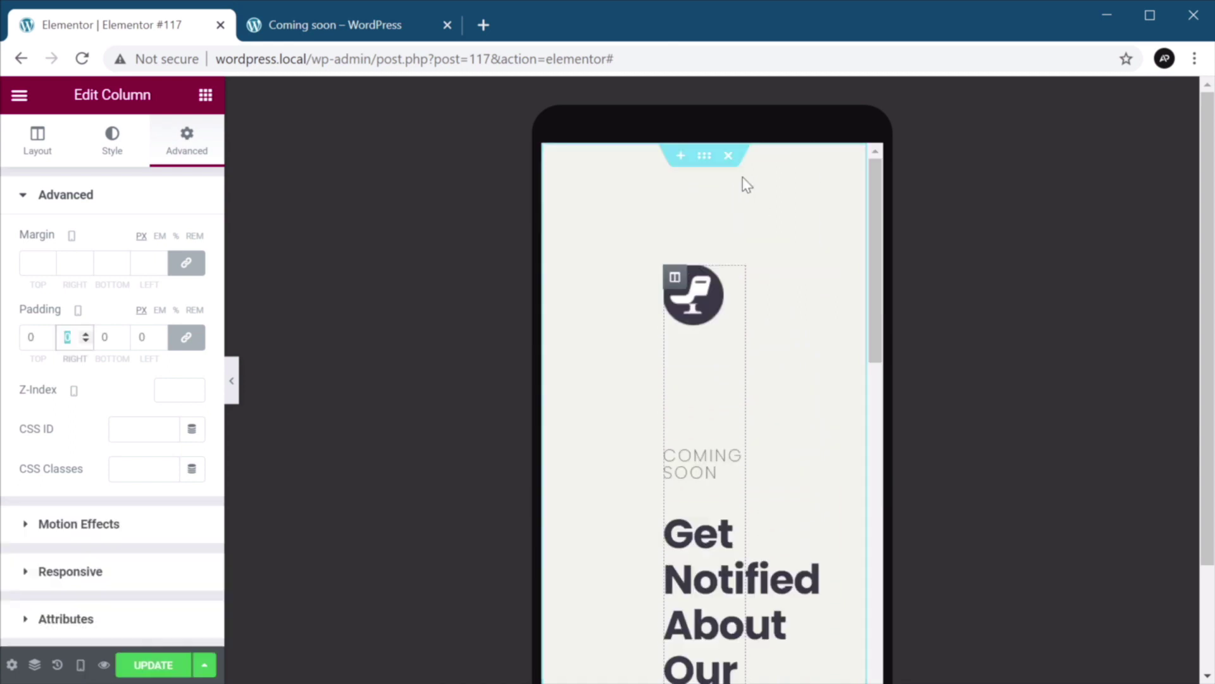
Try 16 px mobile padding on the whole section and settle on 32 px for all four sides.
left_click(704, 159)
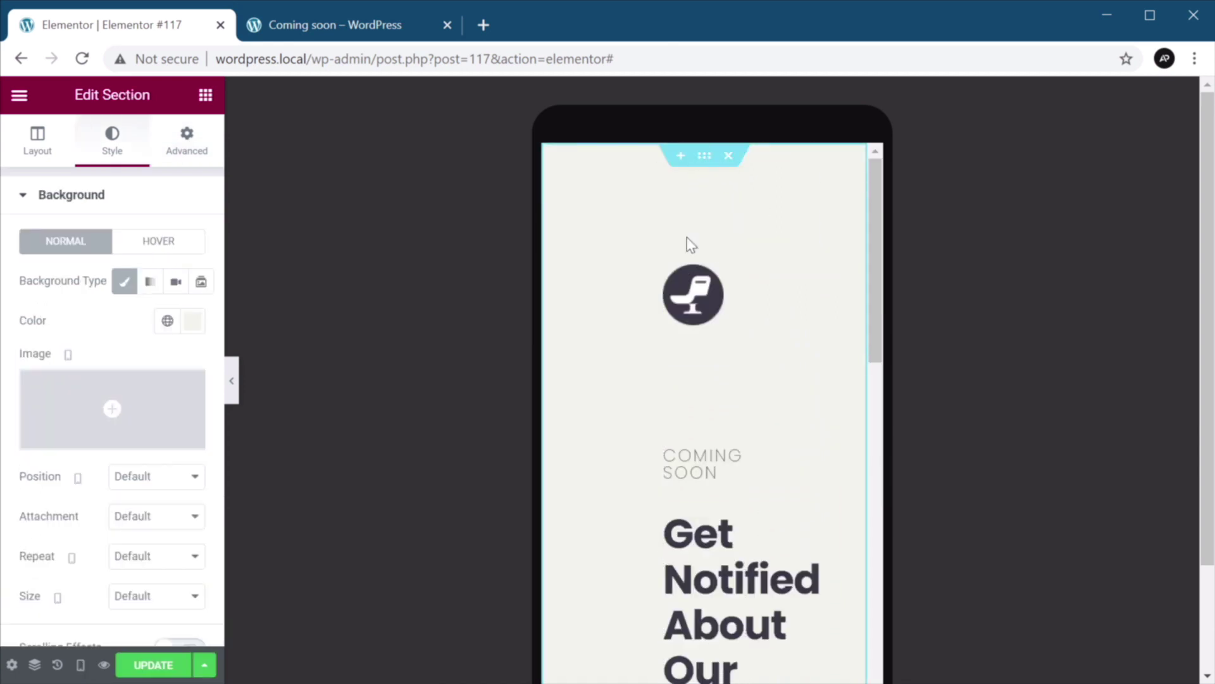
left_click(185, 140)
left_click(31, 337)
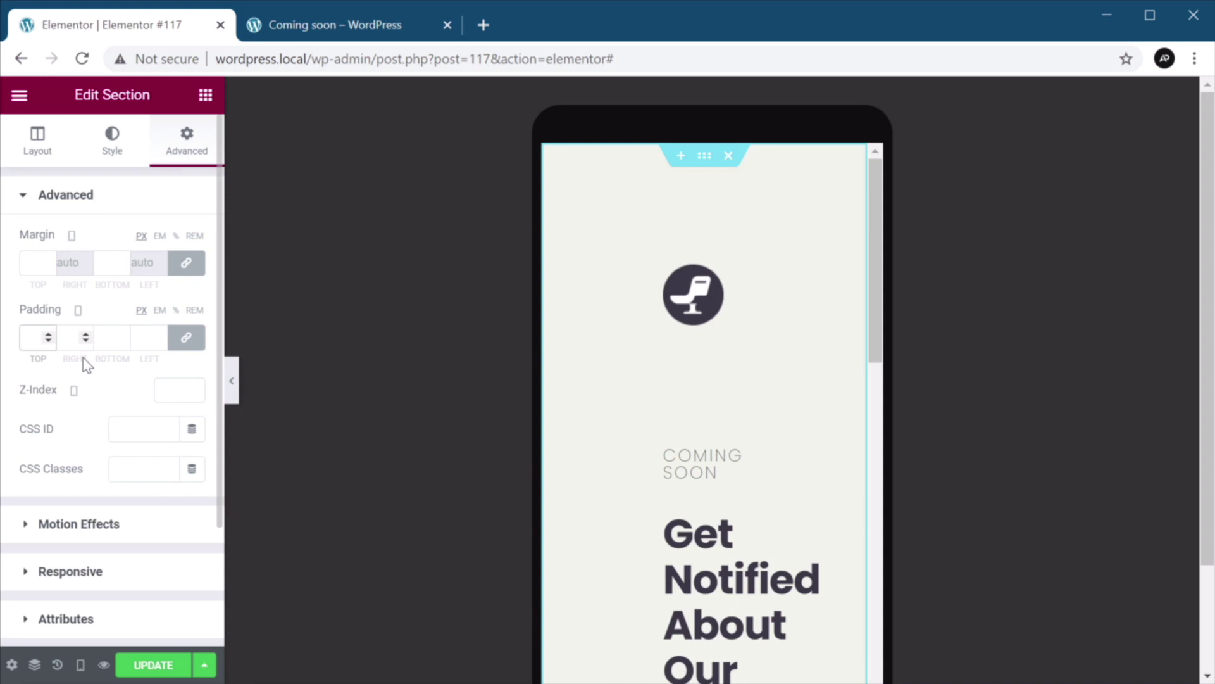
type("16")
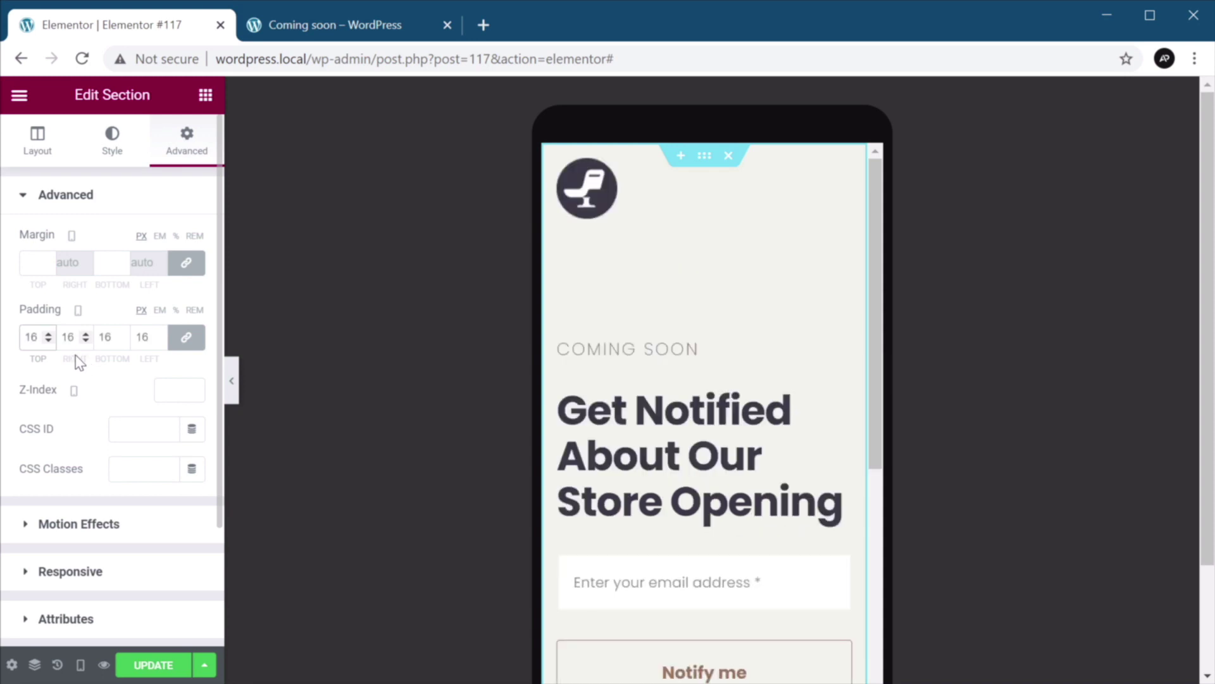
key("BackSpace")
key("BackSpace")
type("32")
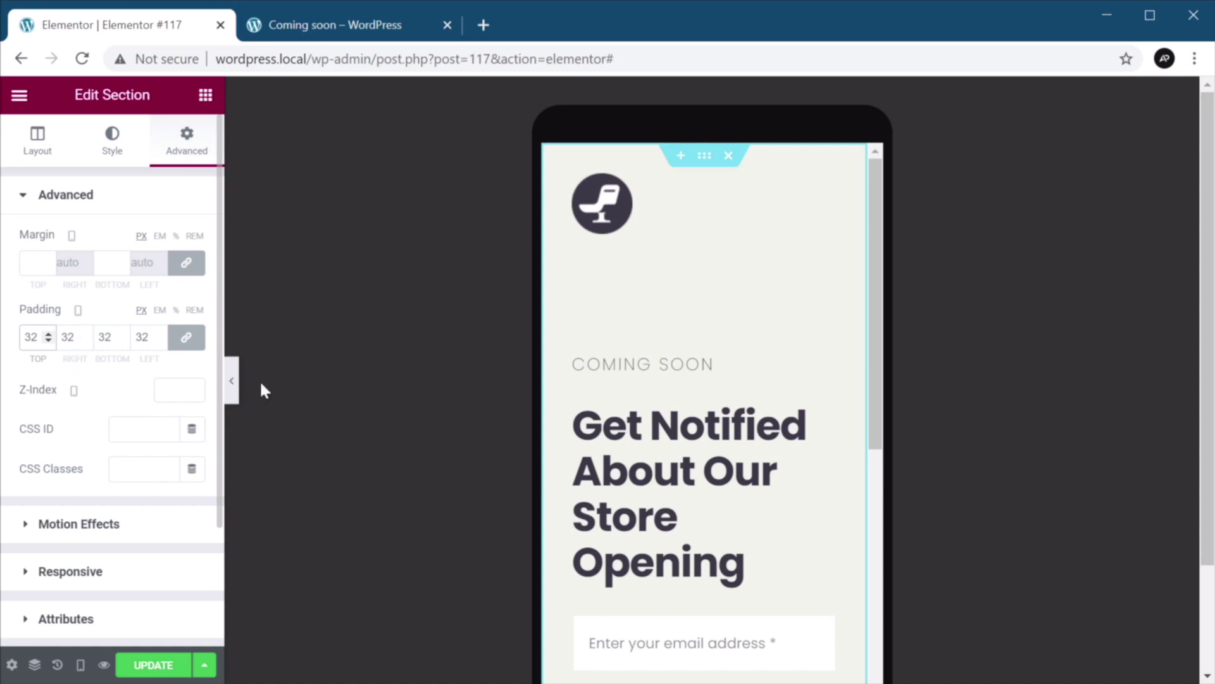
Set the logo image's mobile margin to 32 px at the bottom and 0 on the other sides.
scroll(743, 306, "down", 6)
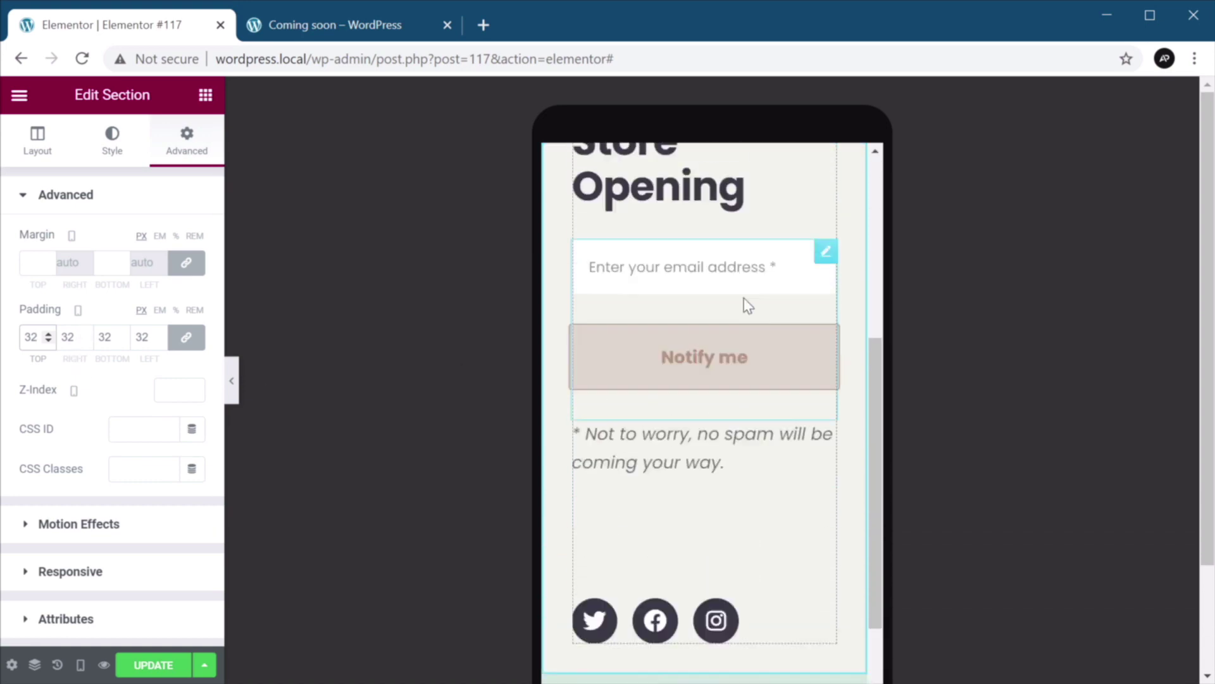
scroll(748, 306, "up", 6)
left_click(37, 142)
left_click(112, 142)
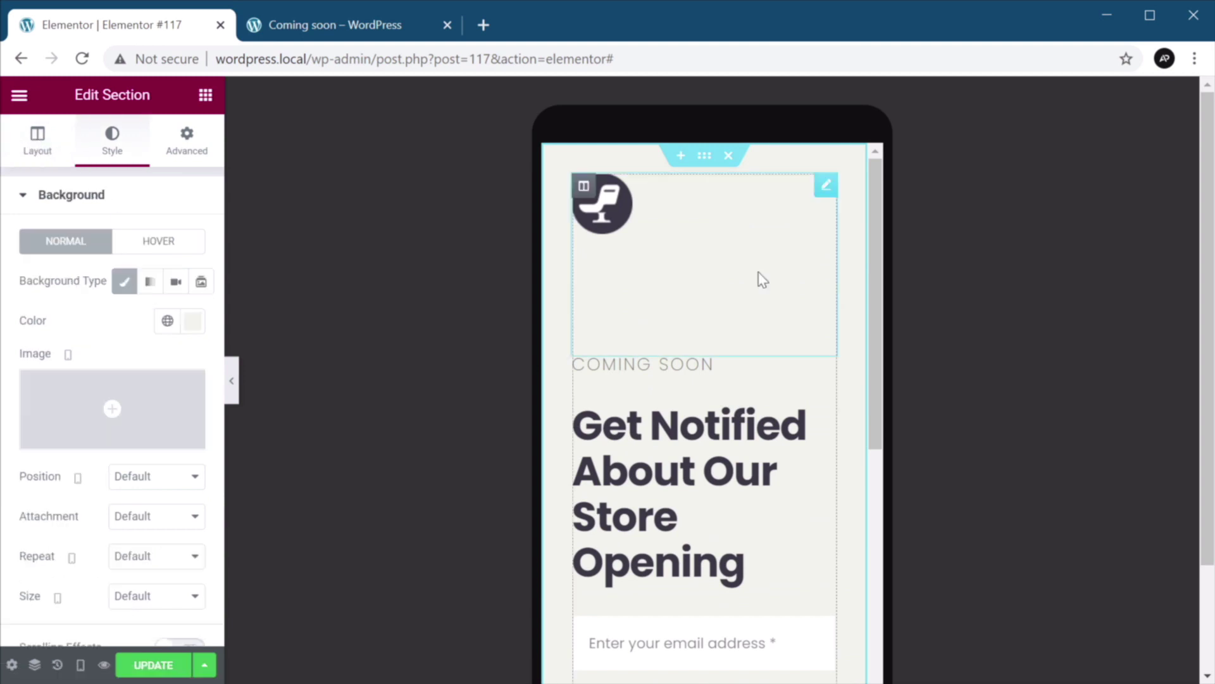
left_click(605, 219)
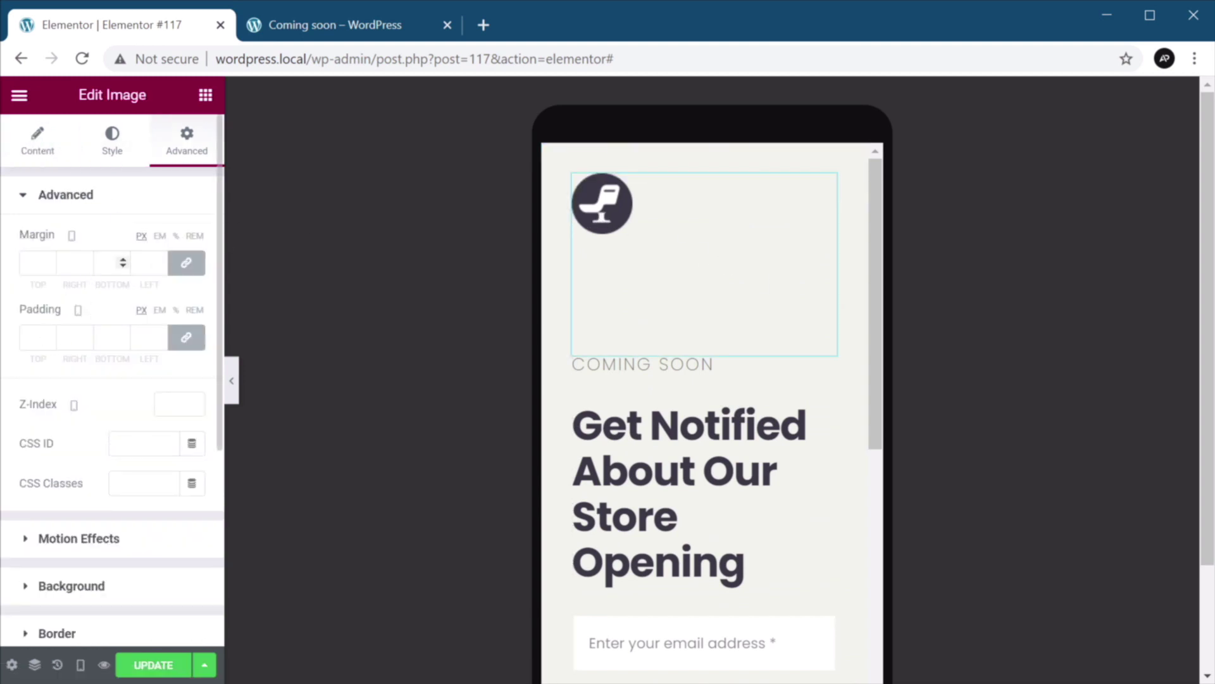
left_click(186, 263)
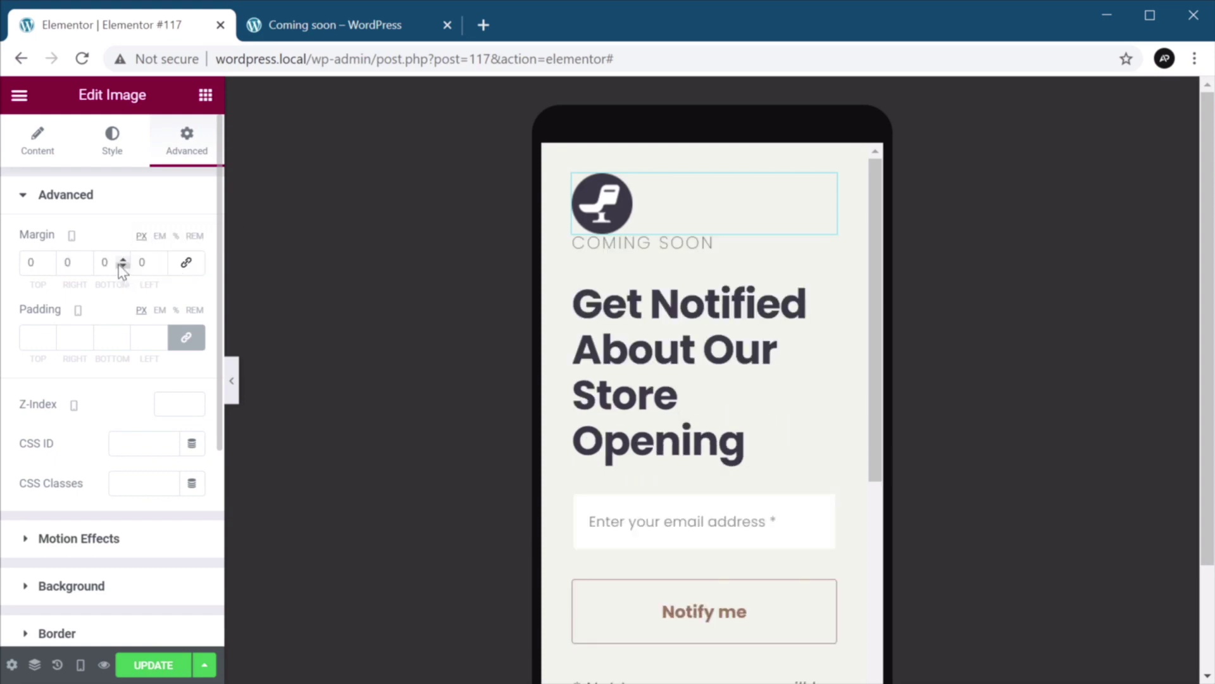
left_click_drag(121, 260, 121, 258)
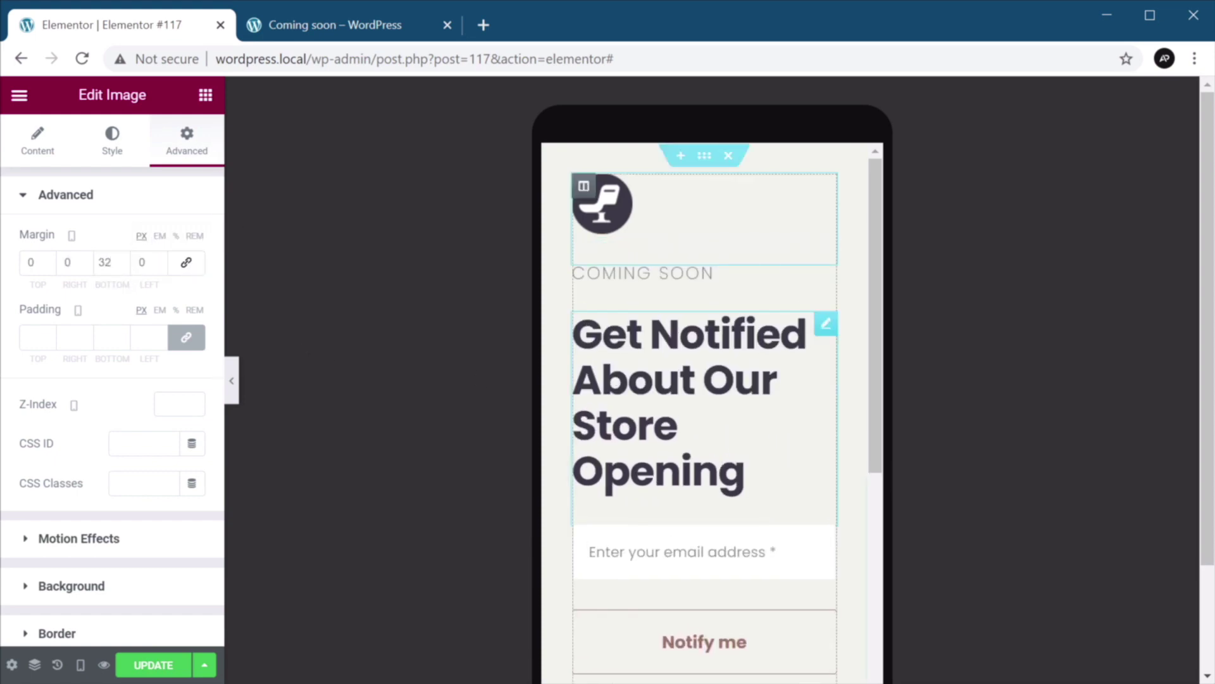
Check the spacing of the whole mobile layout and update the page.
scroll(703, 411, "down", 10)
scroll(703, 411, "up", 10)
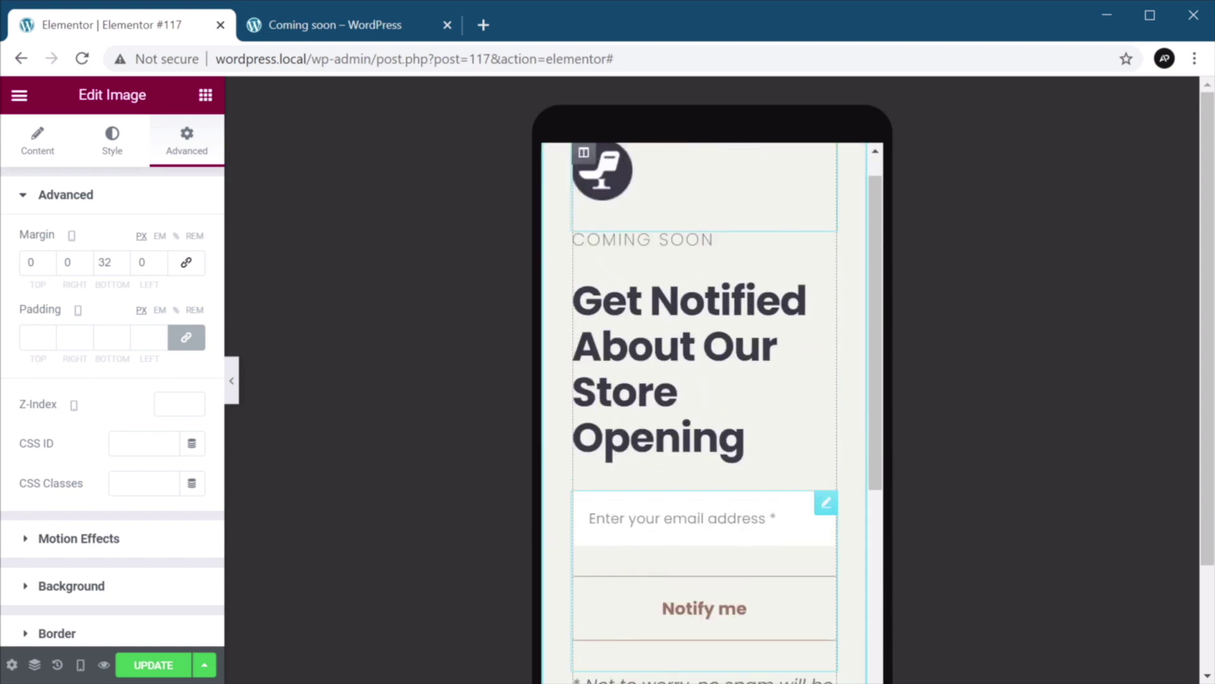
scroll(809, 362, "down", 8)
scroll(808, 362, "up", 6)
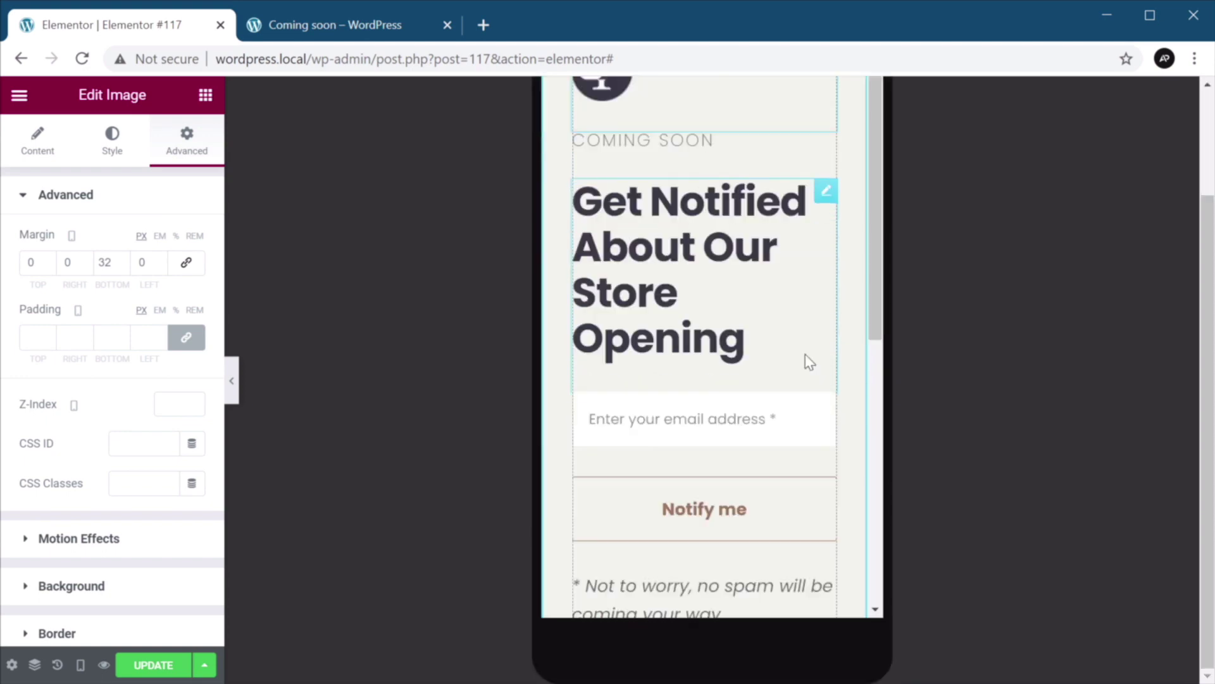
left_click(185, 663)
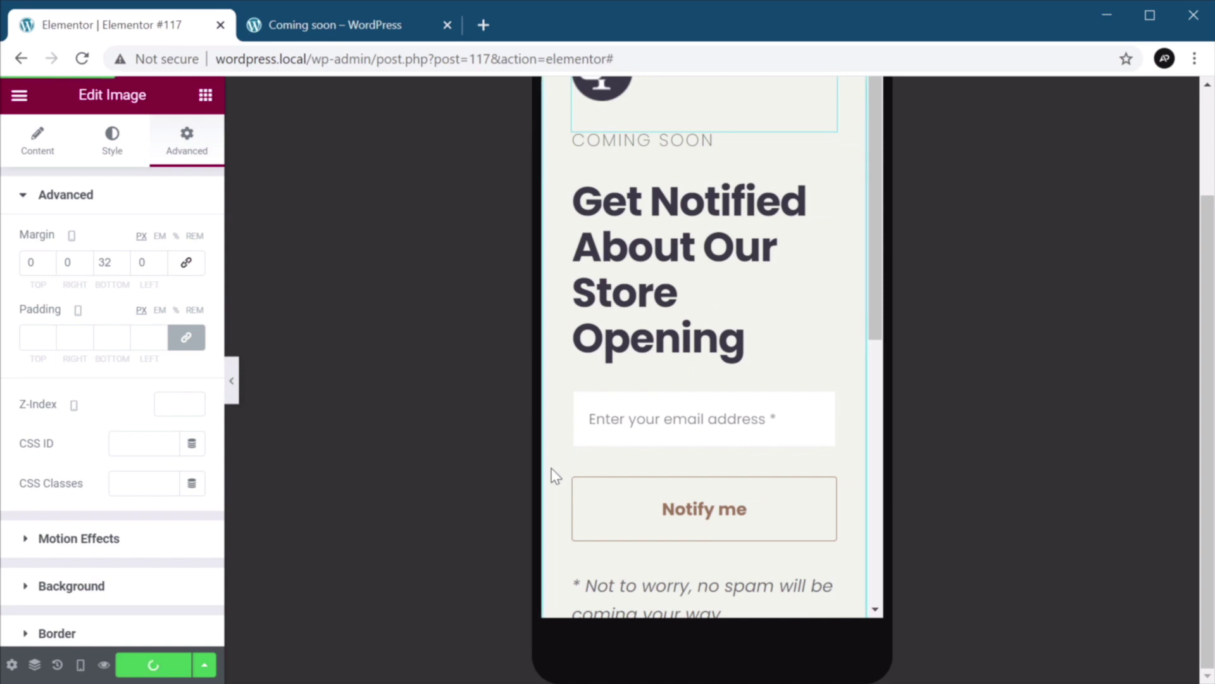
Switch the editor back to the desktop preview and check the page layout there.
left_click(80, 664)
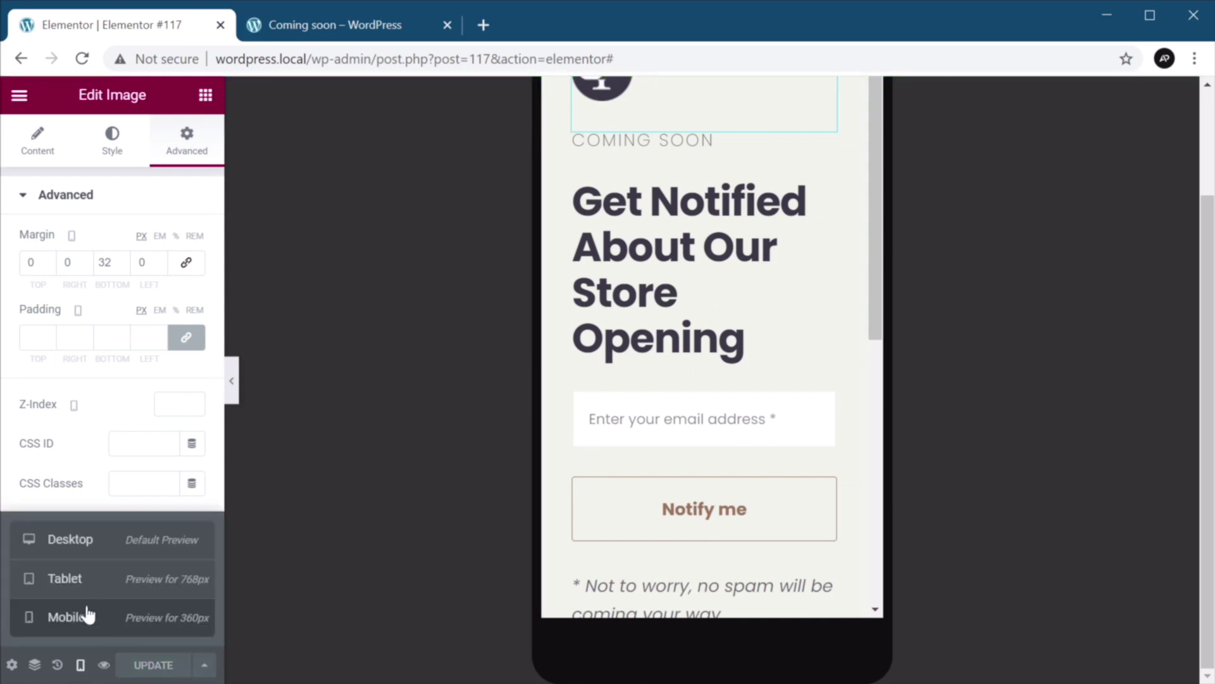
left_click(102, 552)
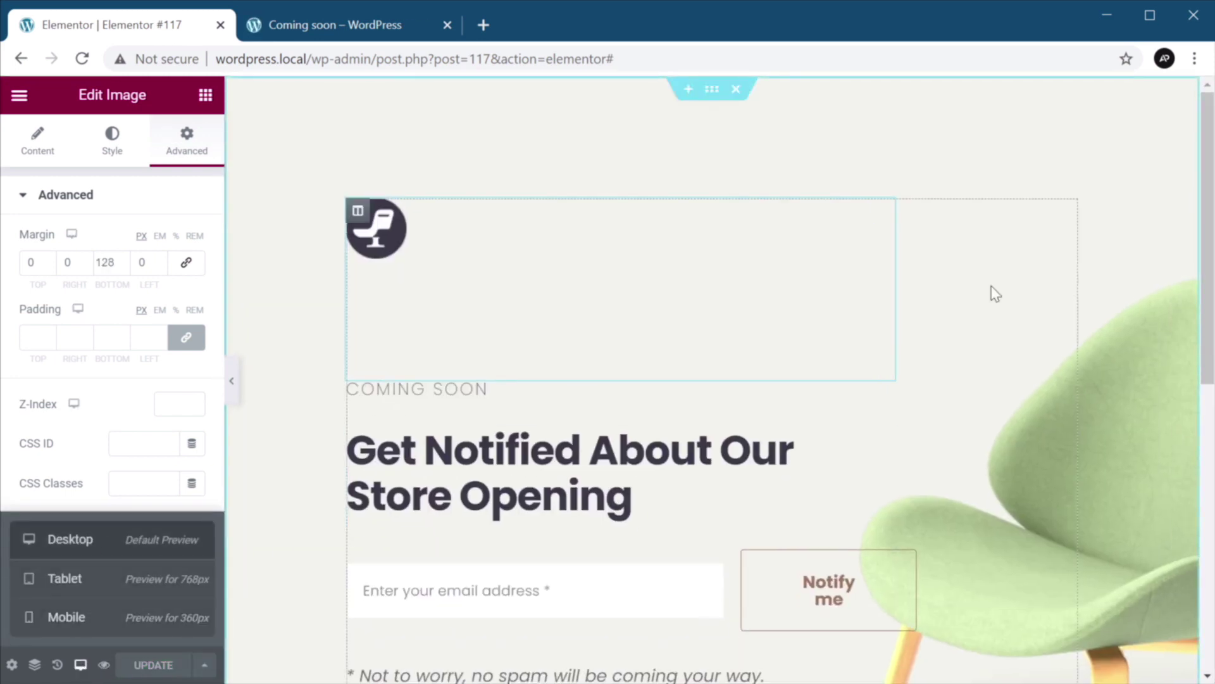
left_click(981, 127)
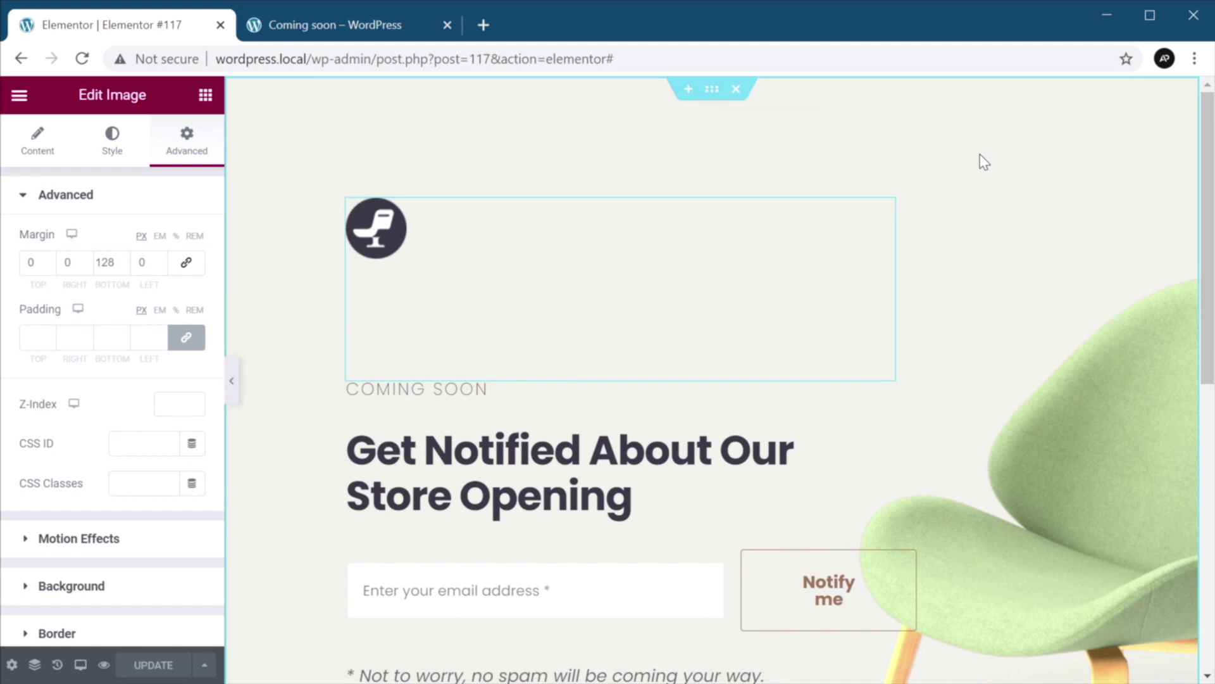
scroll(979, 163, "down", 5)
scroll(979, 165, "up", 5)
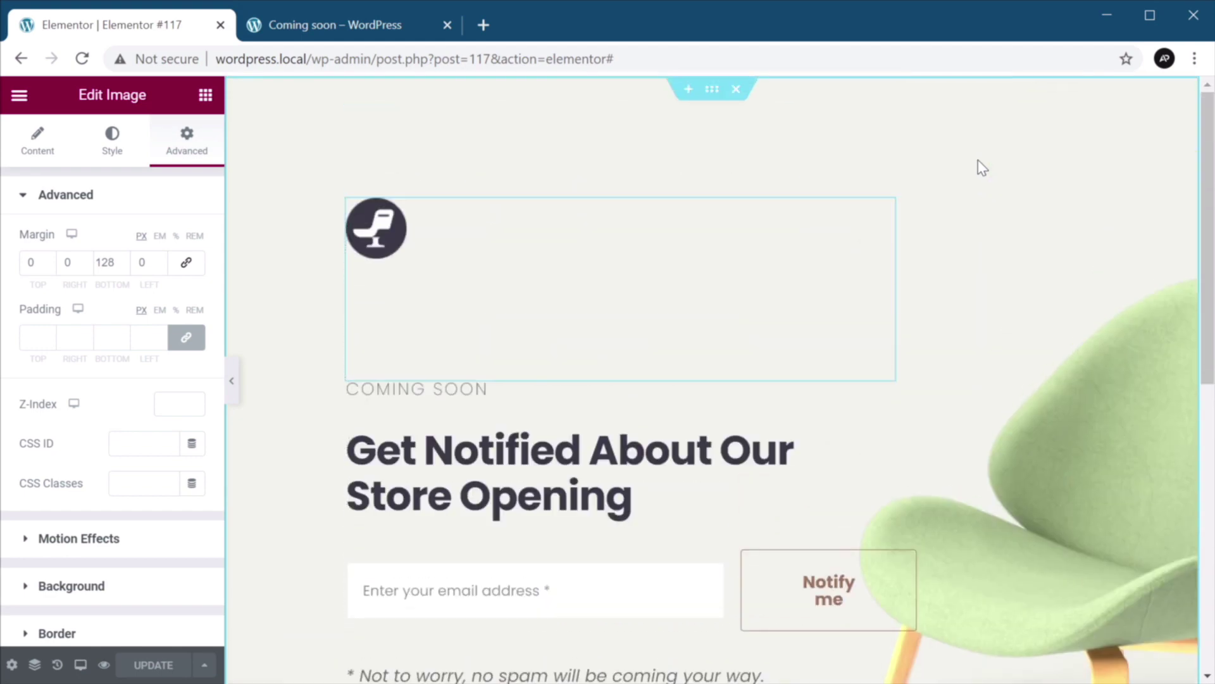
Reload the live preview of the Coming soon page and examine its layout from the logo to the social icons.
left_click(389, 36)
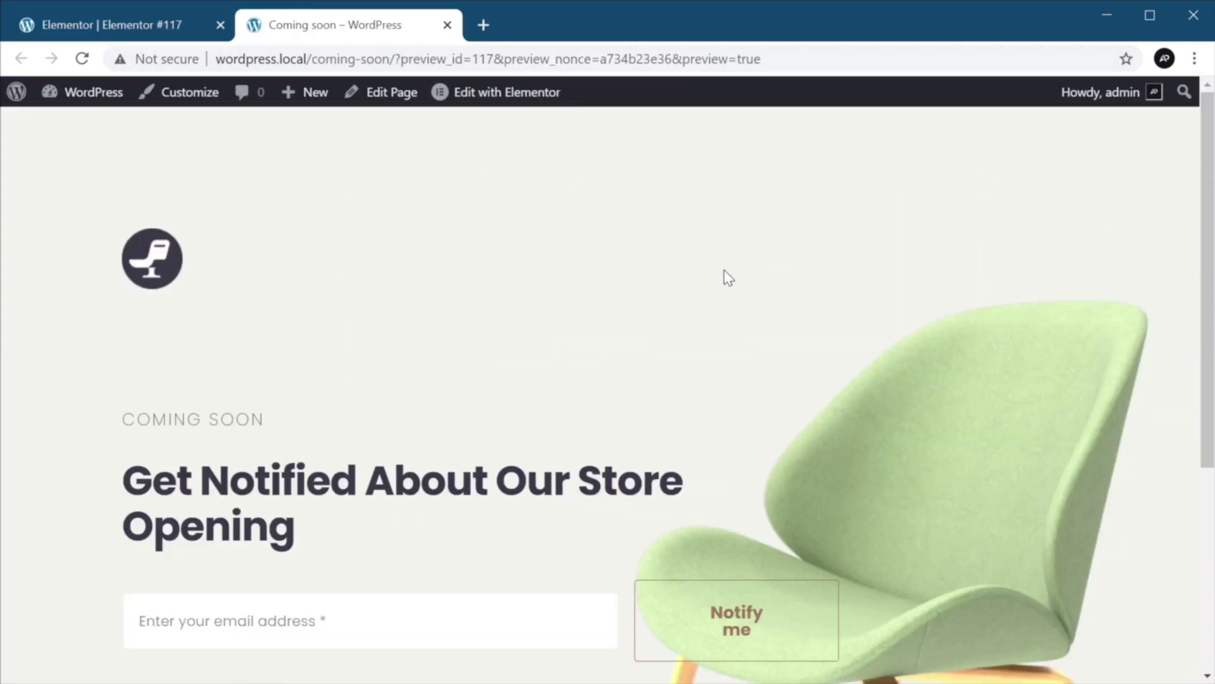
key("F5")
scroll(746, 306, "down", 5)
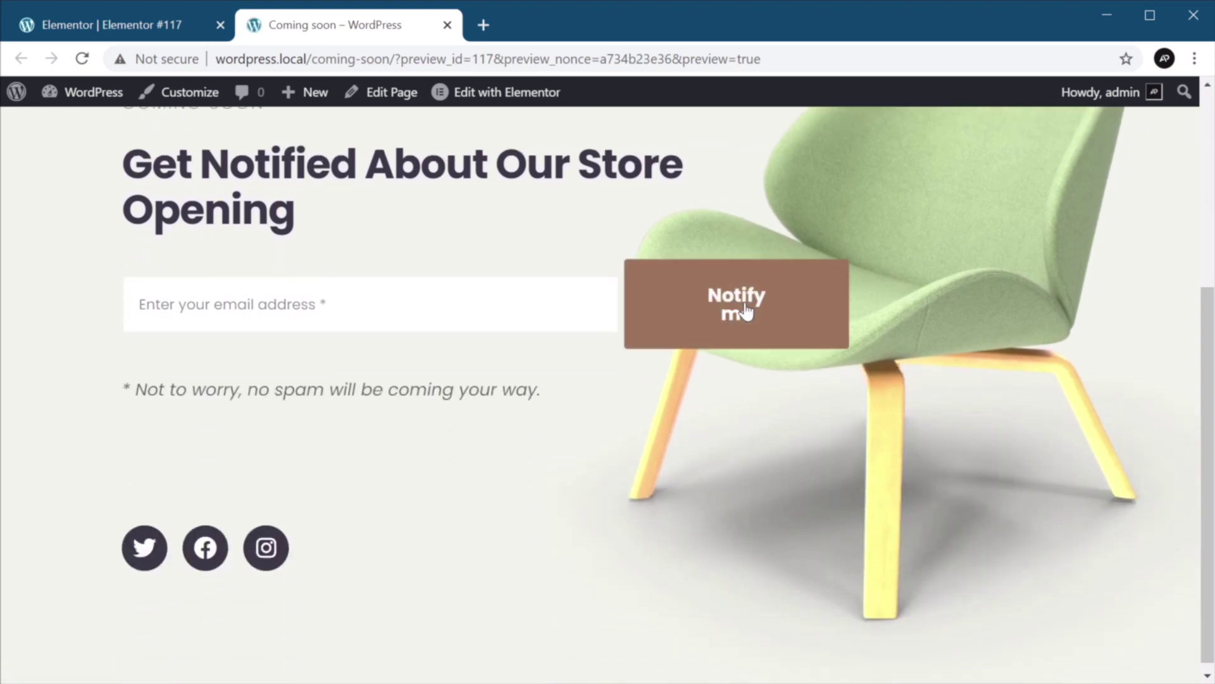
scroll(746, 307, "up", 5)
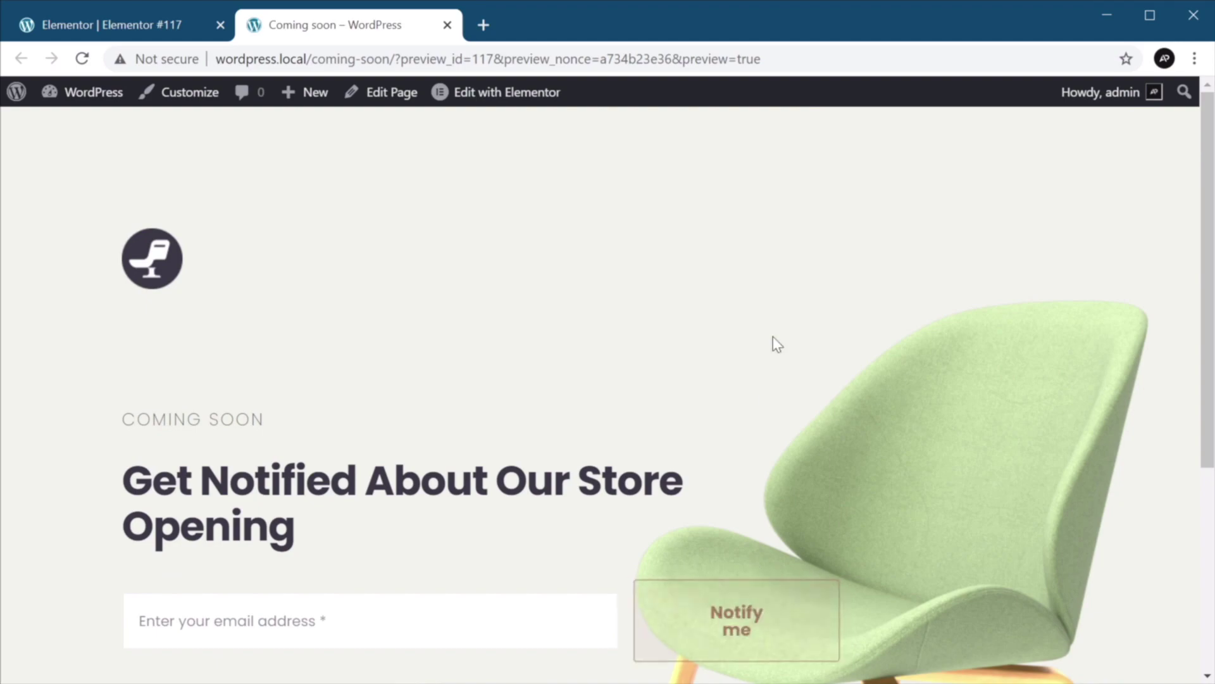